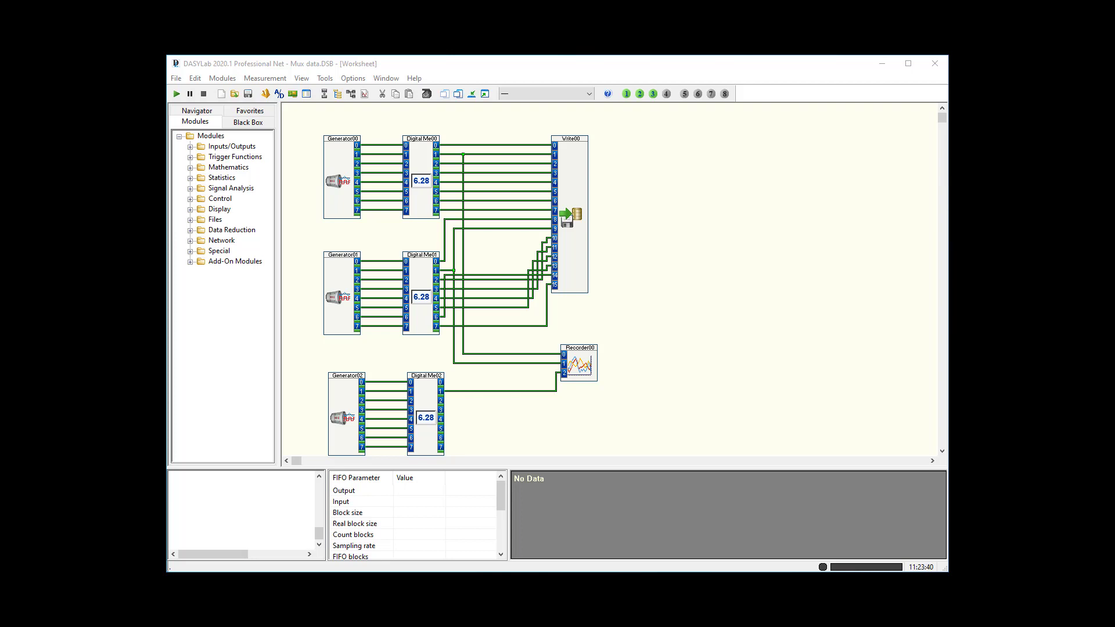
Step: Check the time base setting of the Generator00 module and close its properties
right_click(344, 172)
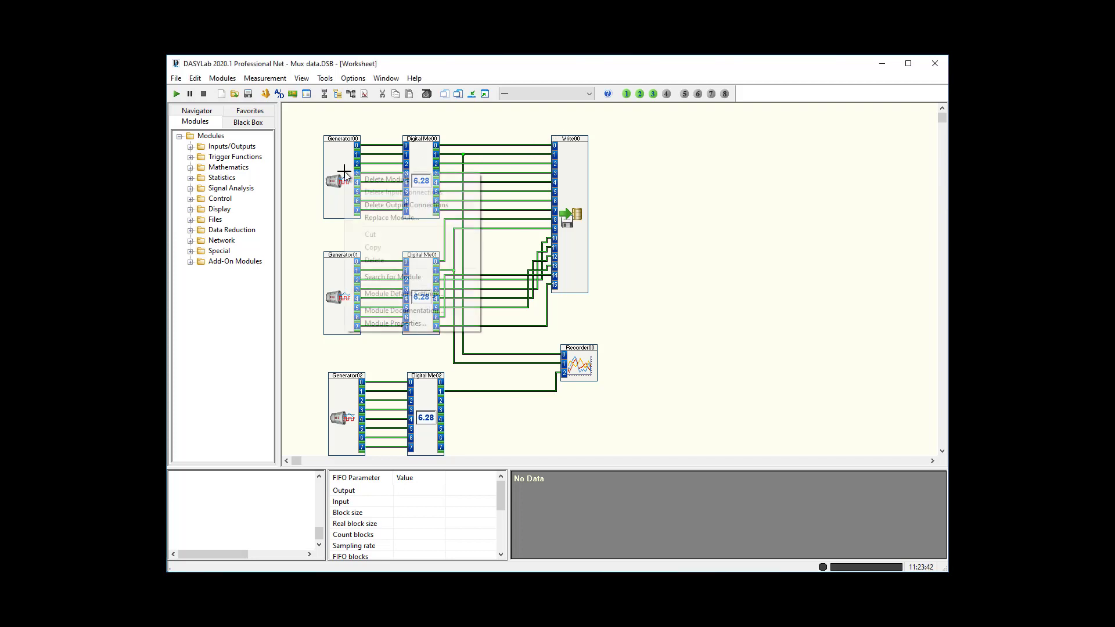
left_click(388, 324)
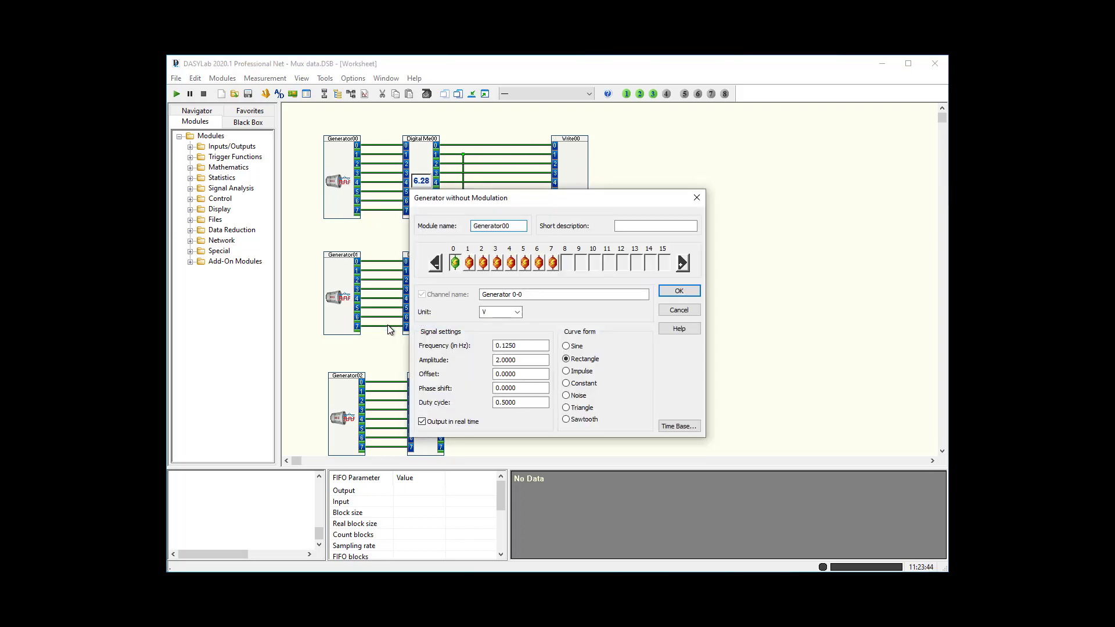
left_click(691, 427)
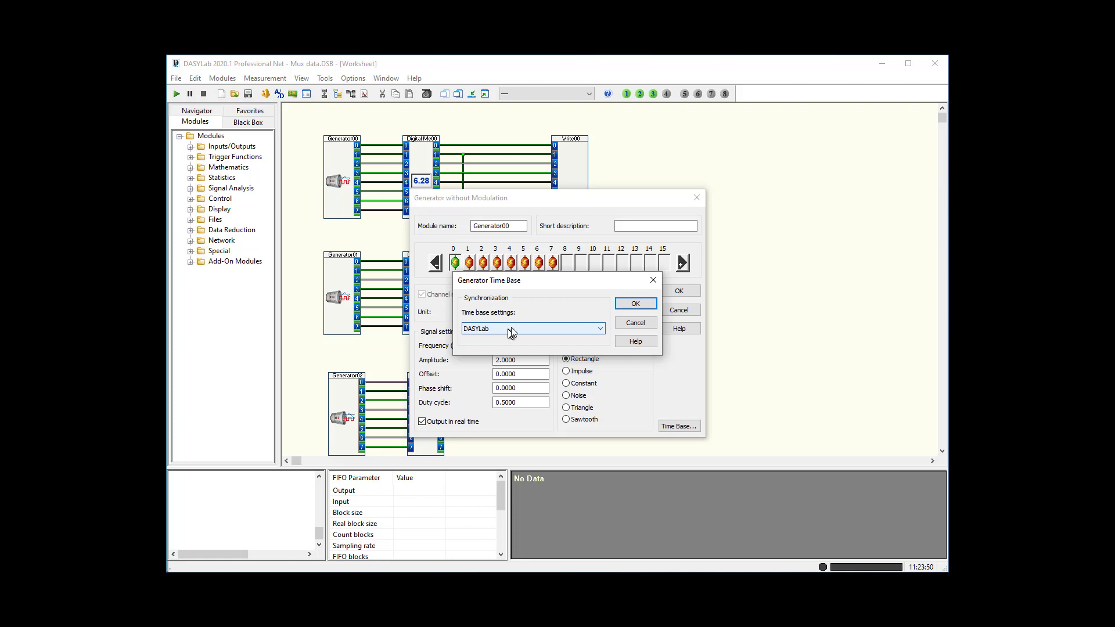
left_click(636, 303)
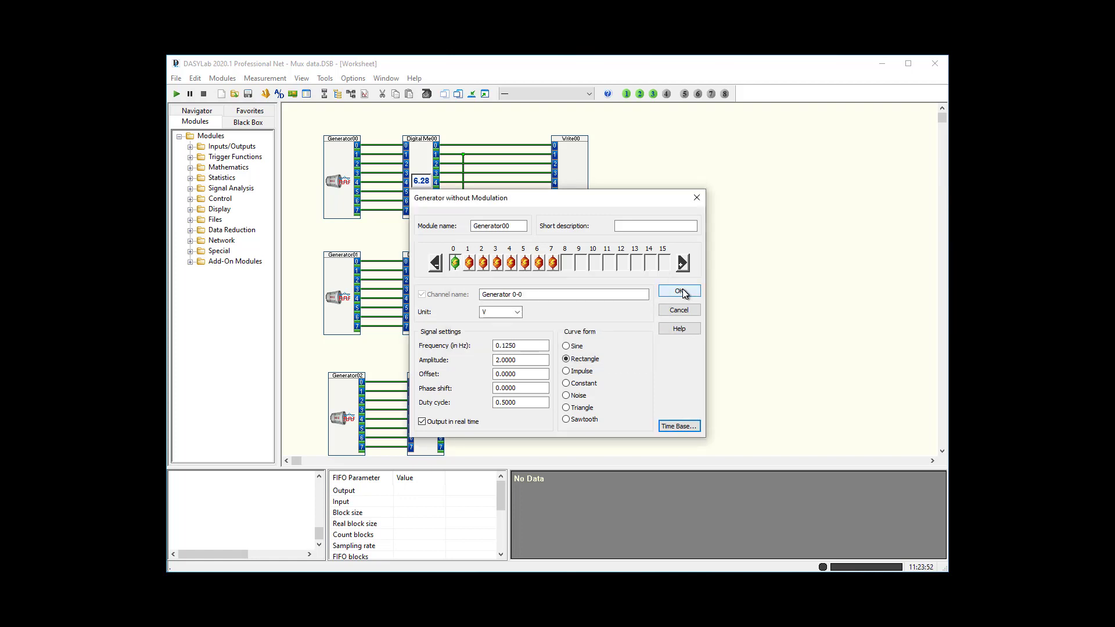
left_click(680, 292)
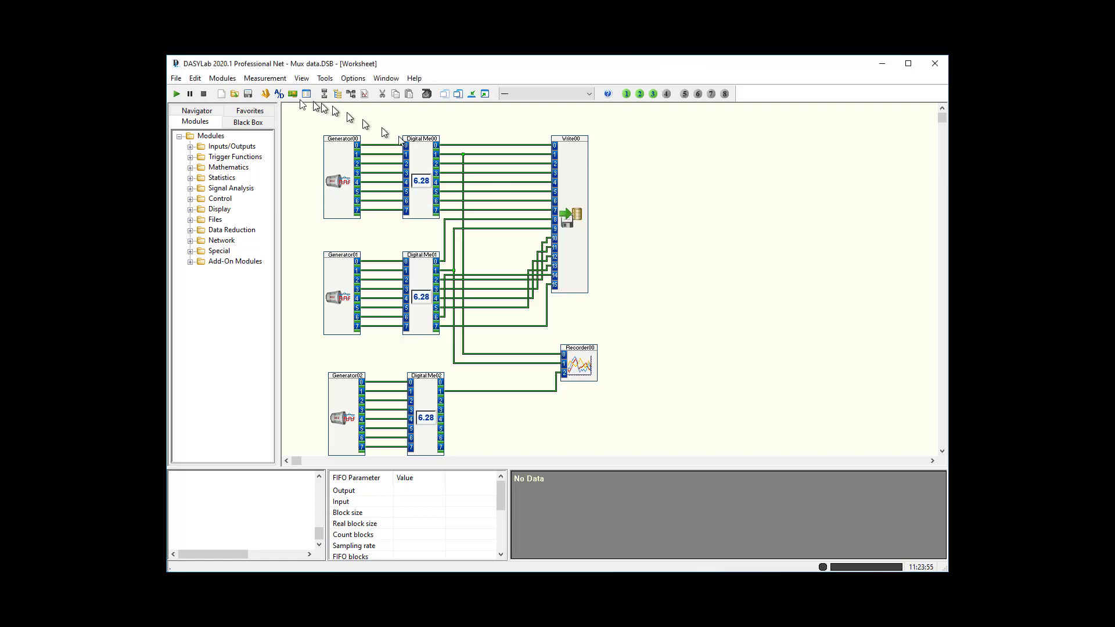
Step: Check the sampling rate and block size of the DASYLab time base in the measurement's time base settings
left_click(250, 84)
mouse_move(365, 228)
left_click(440, 232)
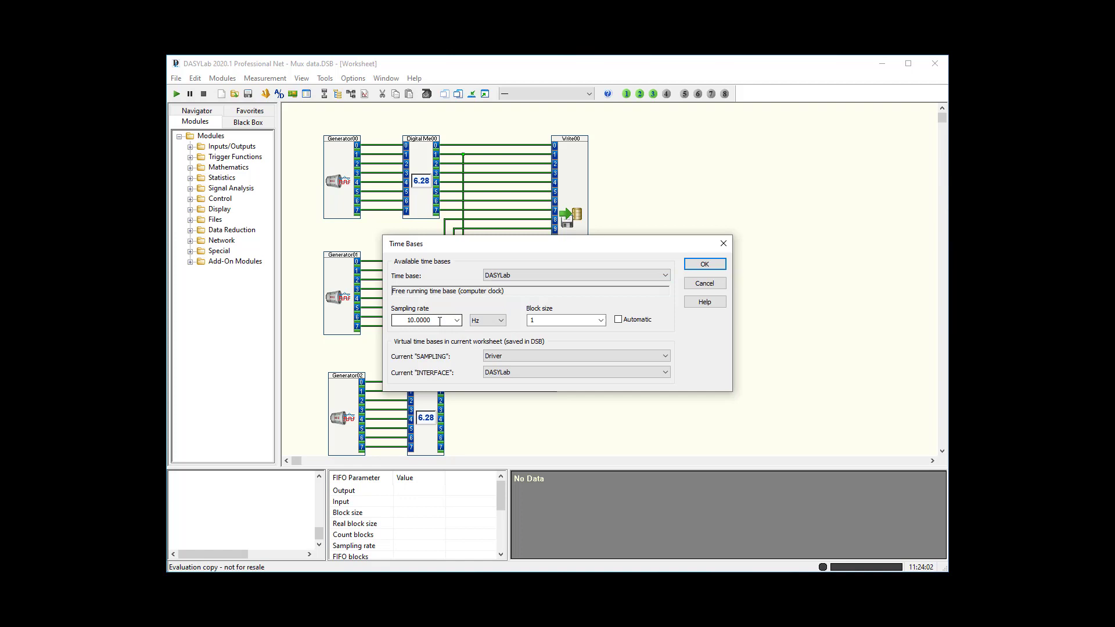
left_click(543, 324)
left_click(705, 265)
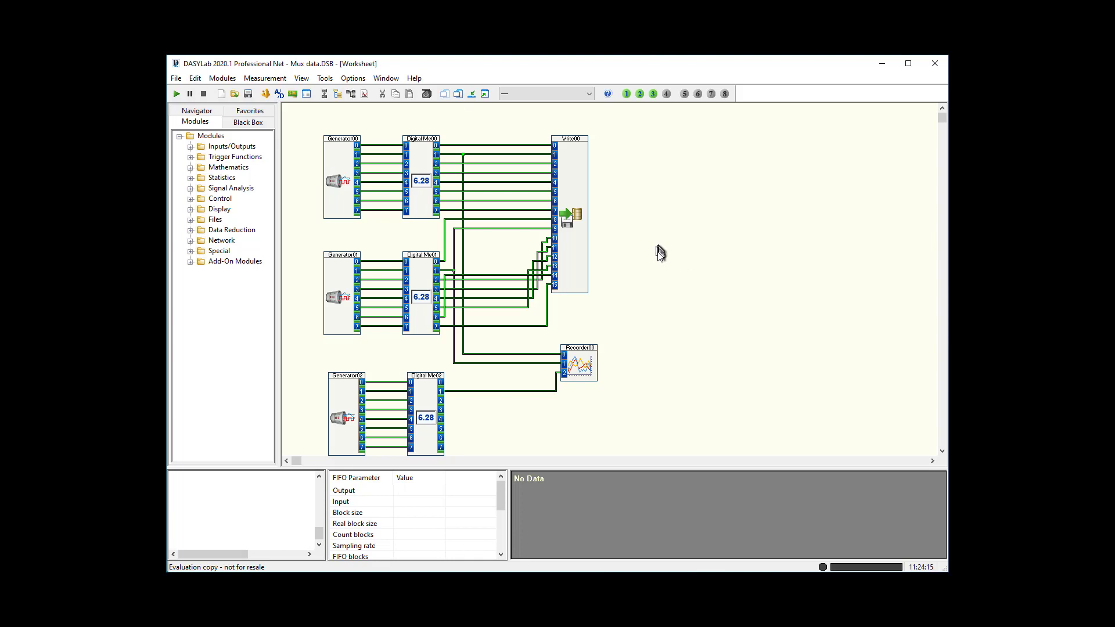
Step: Review the channel names of the Generator00 module from channel 0 to channel 7
right_click(334, 183)
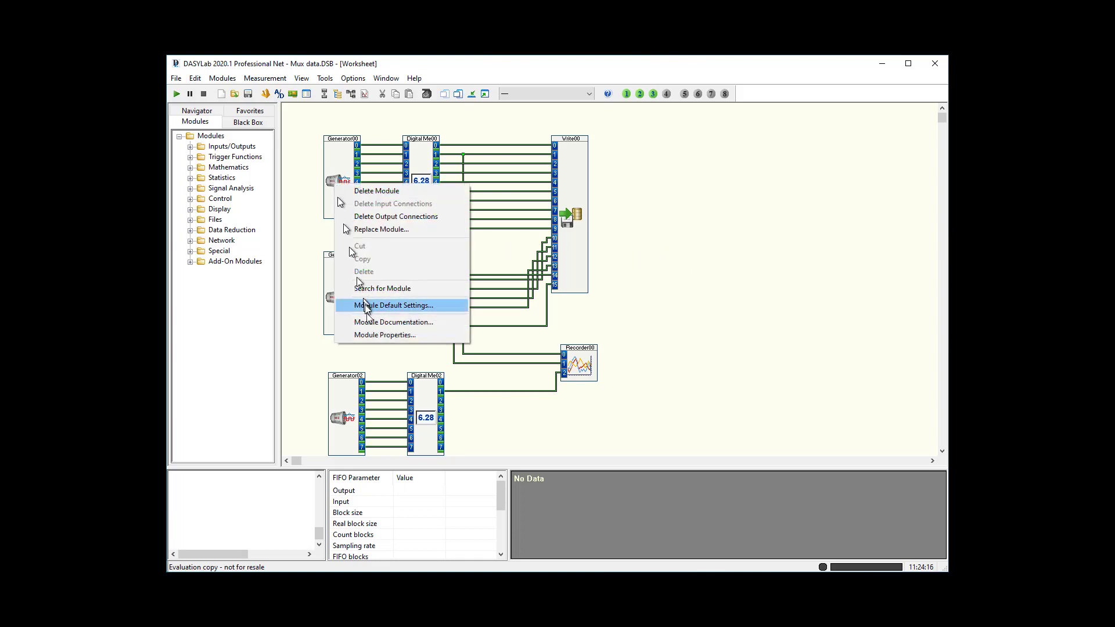
left_click(371, 336)
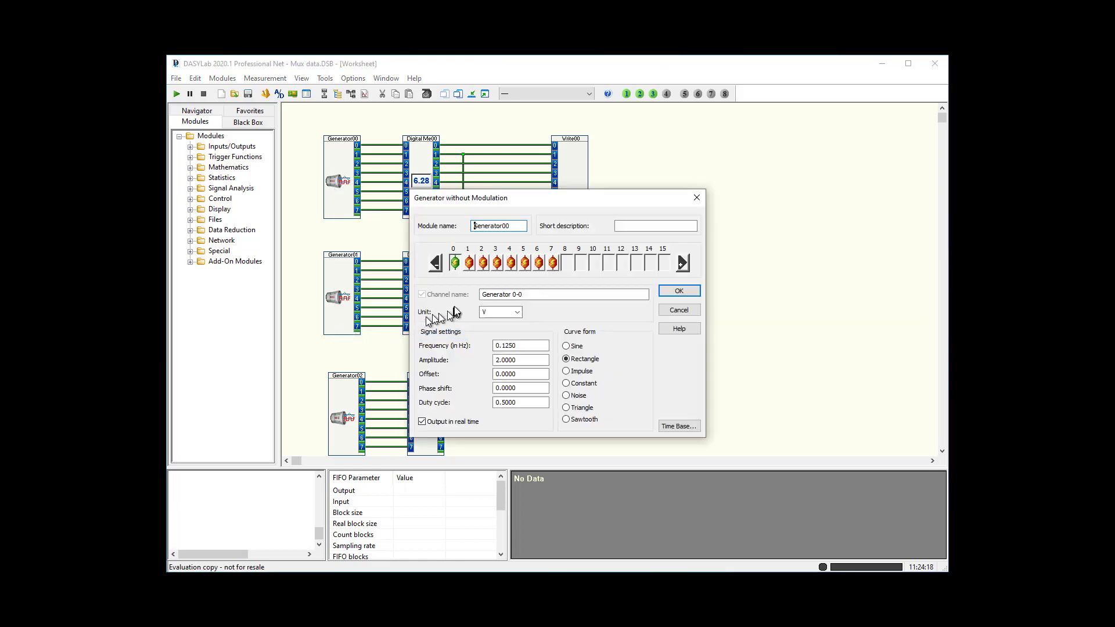
left_click(527, 294)
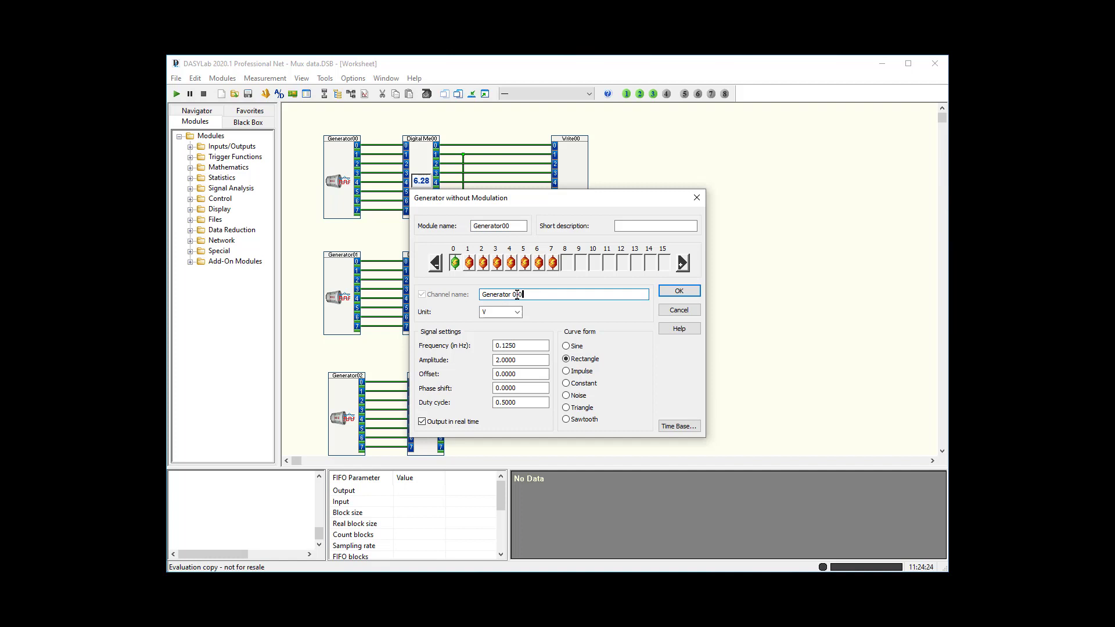
left_click(554, 264)
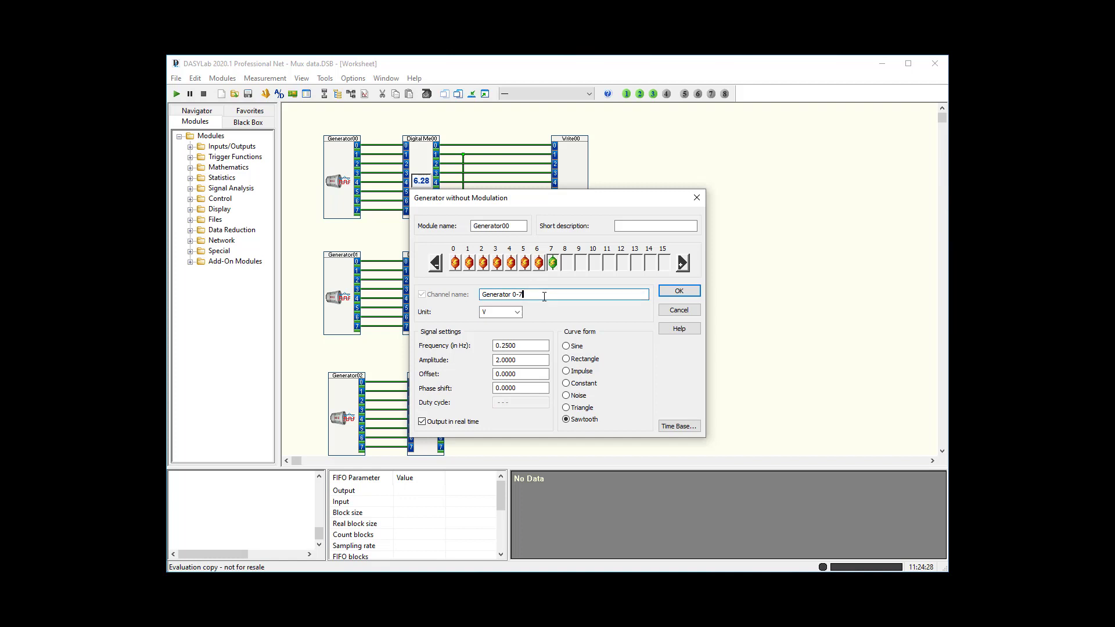
left_click(679, 291)
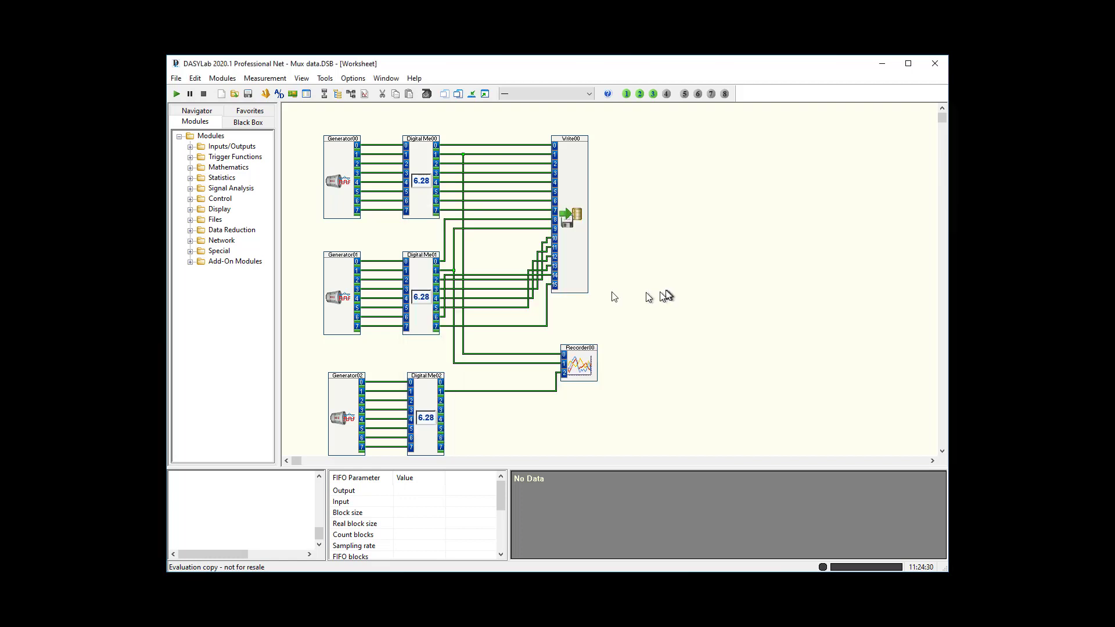
Step: Review the channel names of the Generator01 module from channel 0 to channel 7
right_click(352, 290)
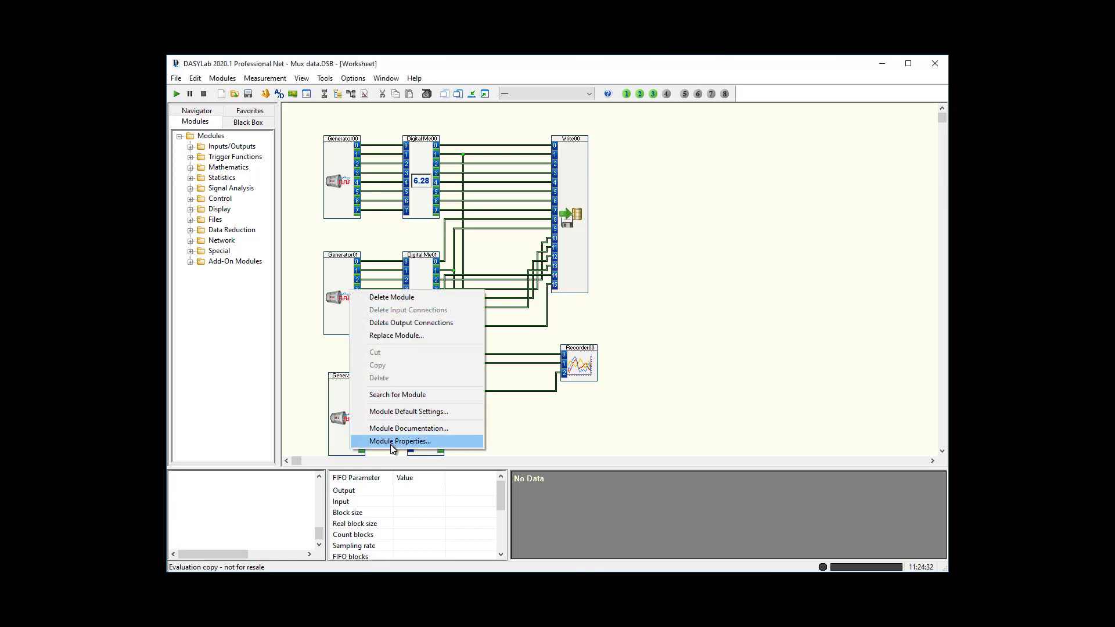
left_click(390, 445)
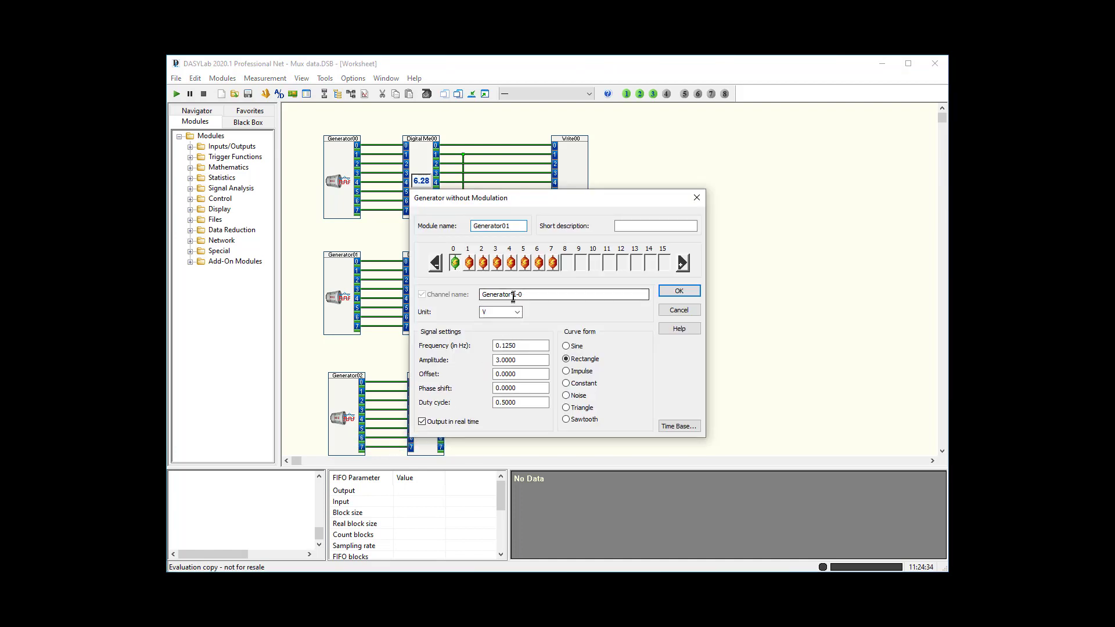
left_click(552, 262)
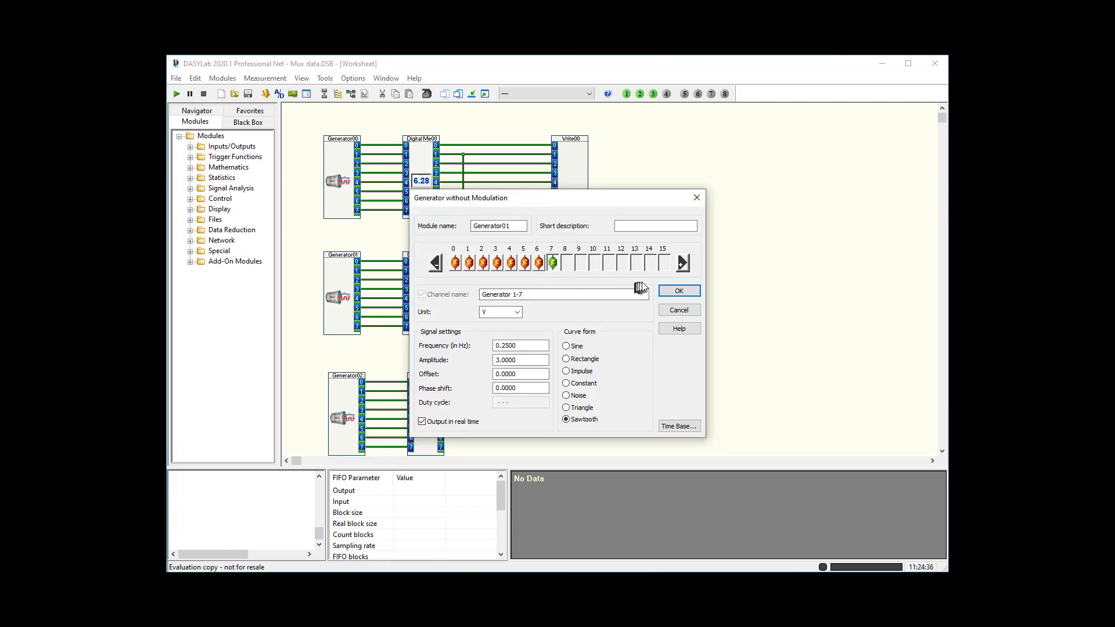
left_click(679, 291)
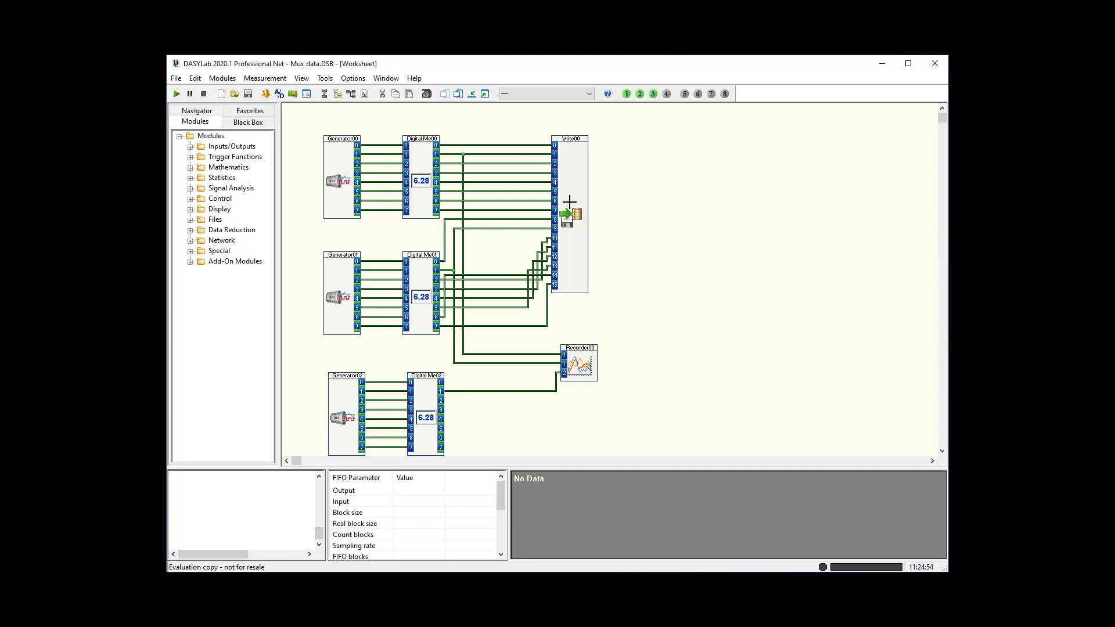
Step: Show the display windows, run the measurement with the preset custom file string, then stop it and hide the displays
left_click(486, 94)
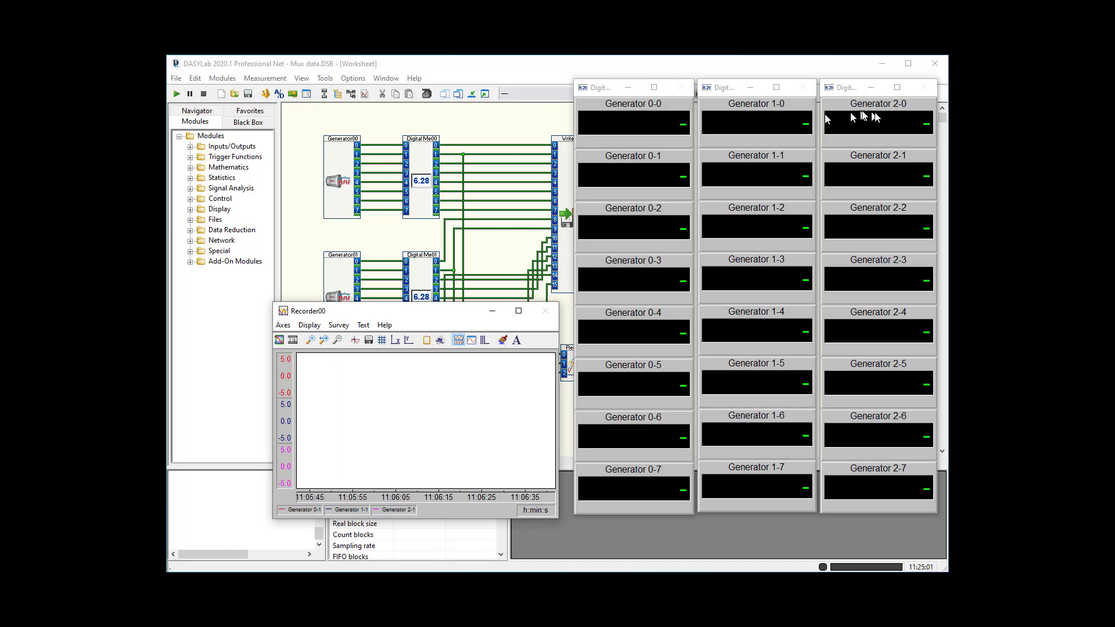
left_click(179, 94)
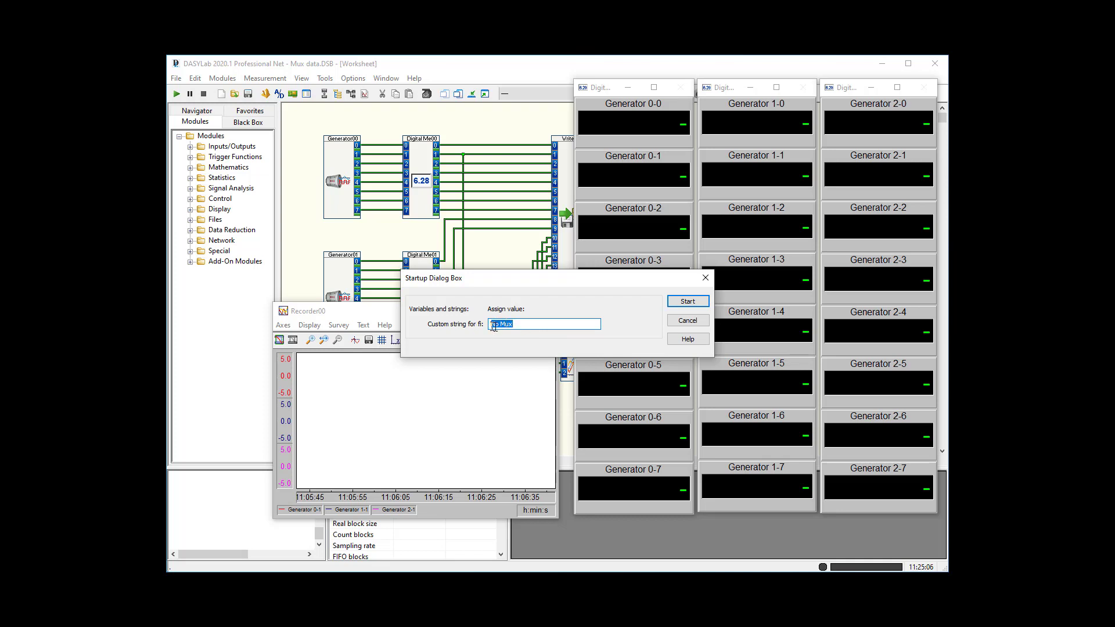
left_click(687, 301)
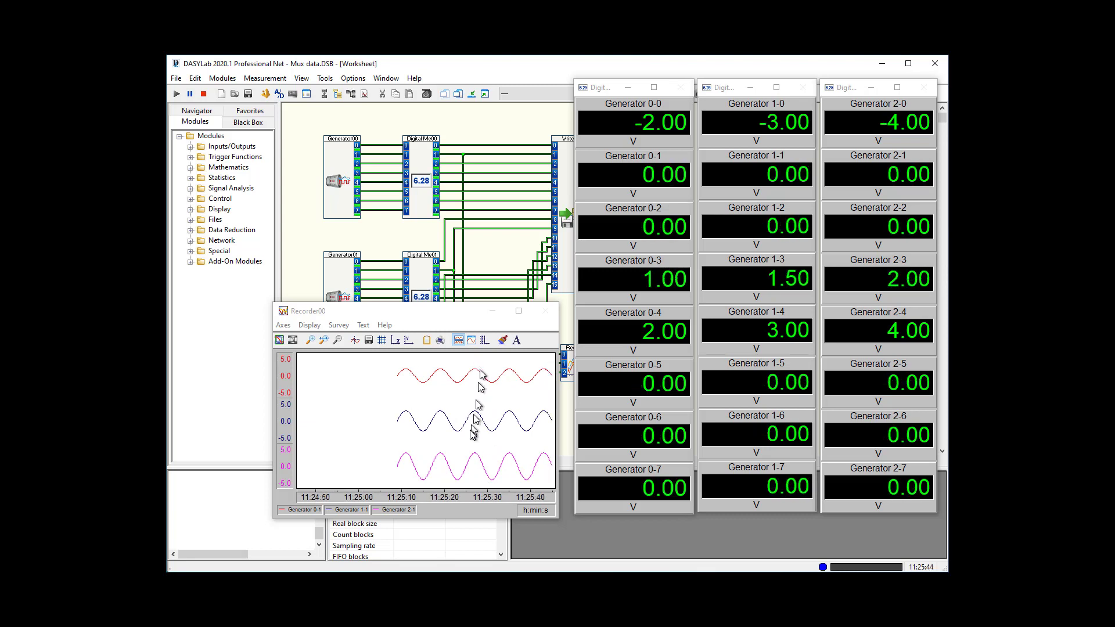
left_click(204, 94)
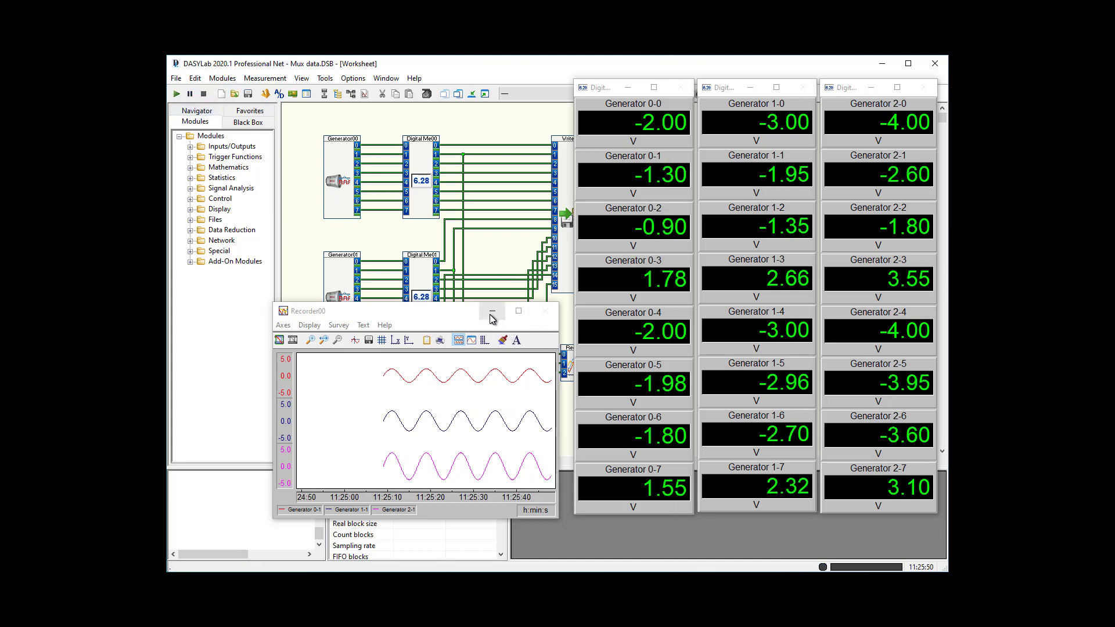
left_click(474, 95)
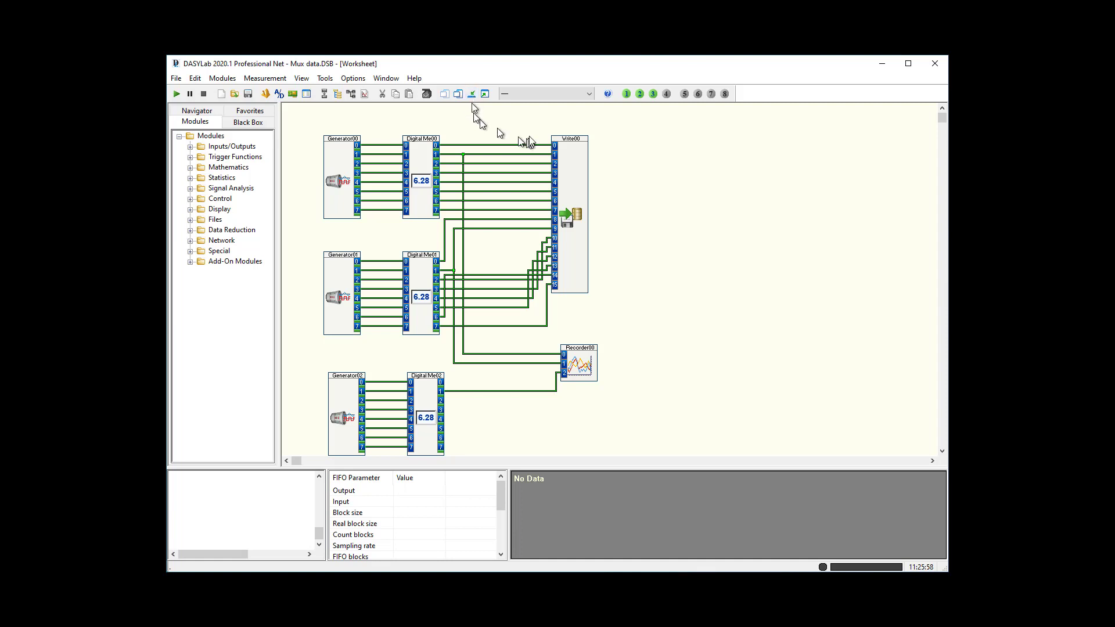
Step: Remove all input connections of Write00 and Recorder00 and move both modules farther from the digital meters
right_click(577, 203)
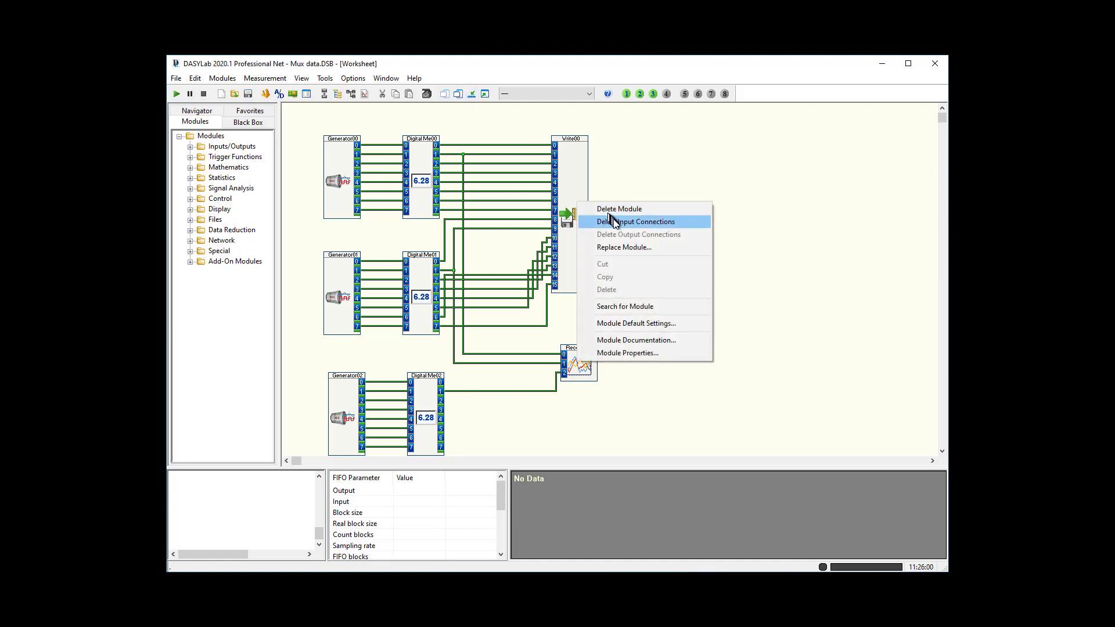
left_click(636, 221)
left_click_drag(568, 203, 797, 203)
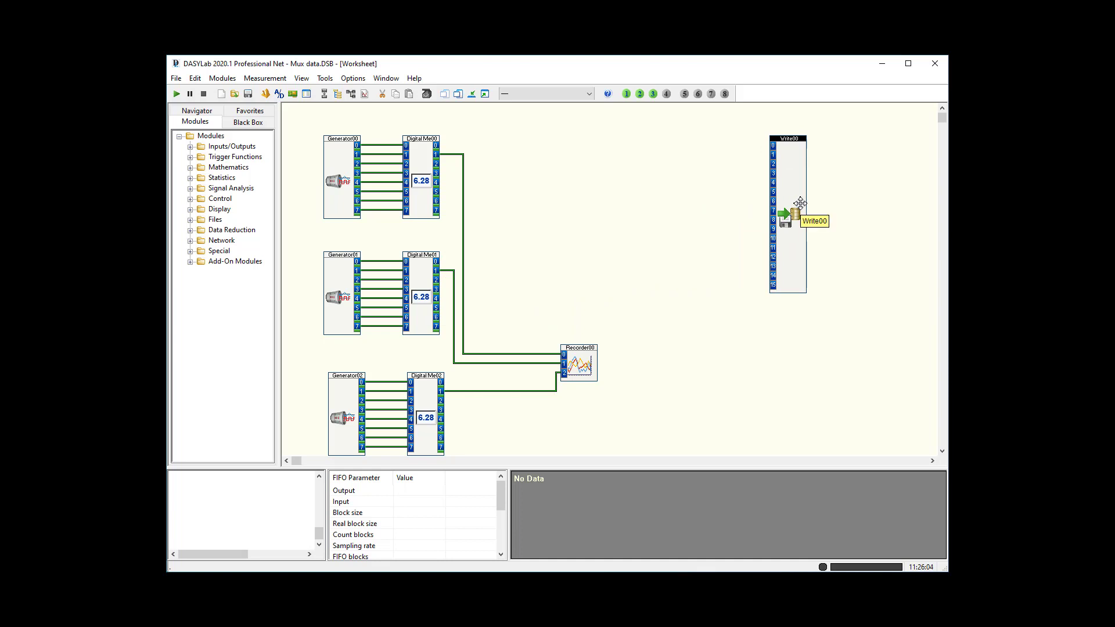
right_click(573, 362)
left_click(604, 382)
left_click_drag(590, 369, 779, 350)
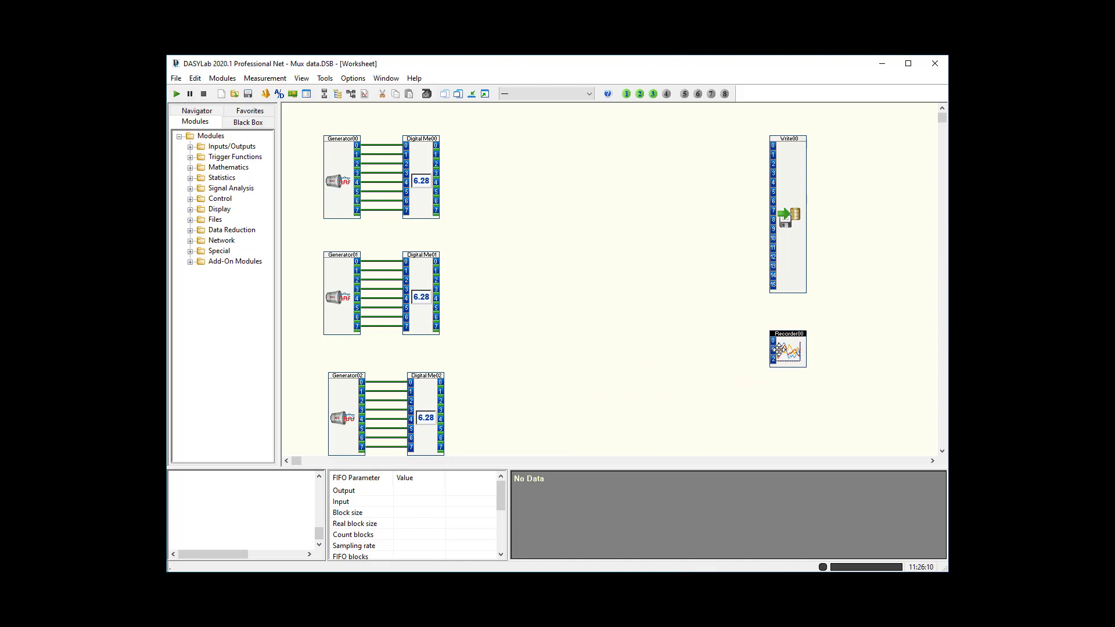
Step: Add a Multiplexer/Demultiplexer module from Data Reduction beside the first digital meter, choosing the Multiplexer type
left_click(190, 231)
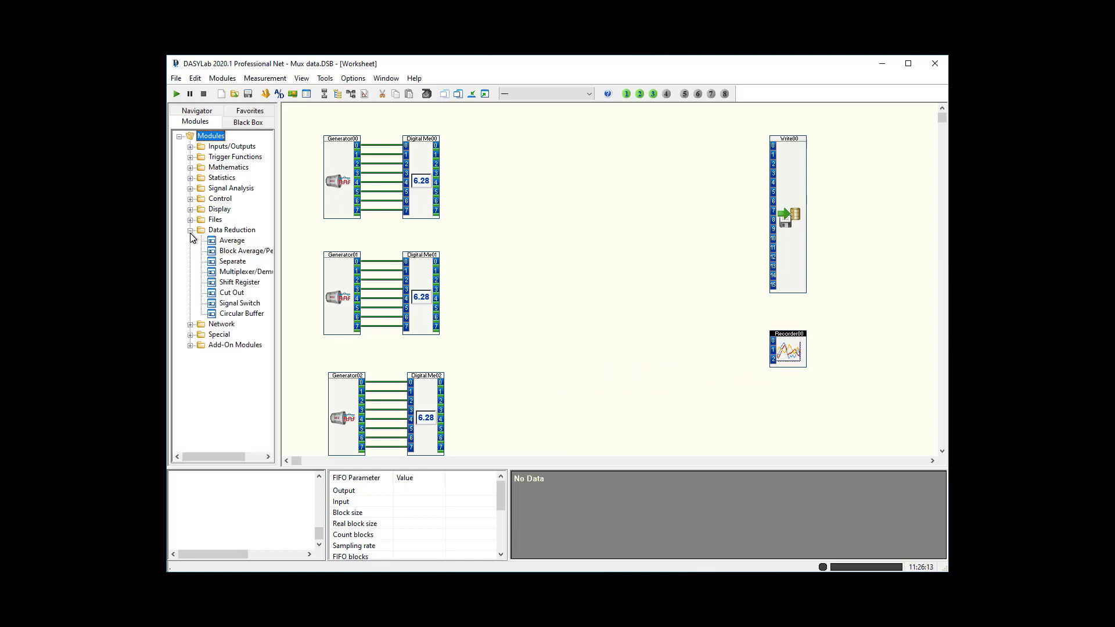
left_click(243, 275)
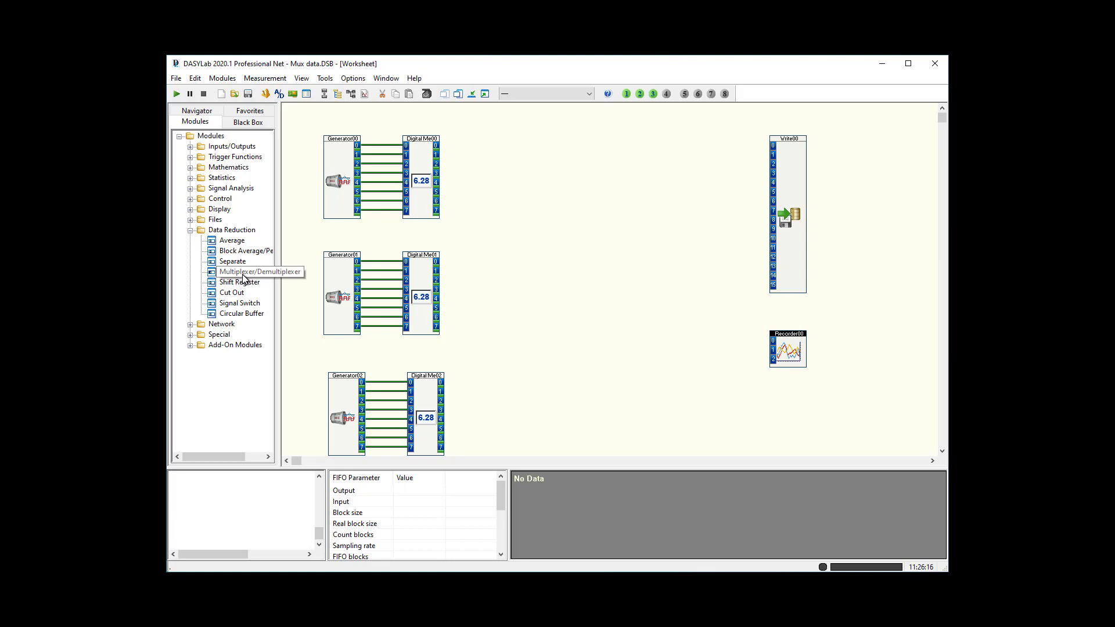
left_click_drag(243, 277, 499, 164)
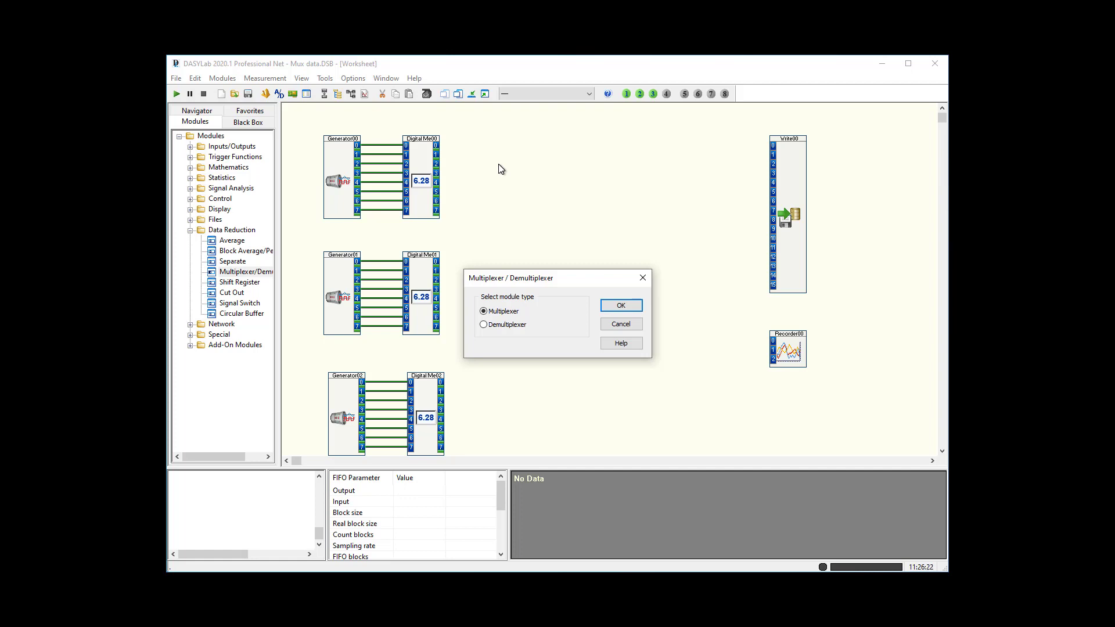
left_click(620, 306)
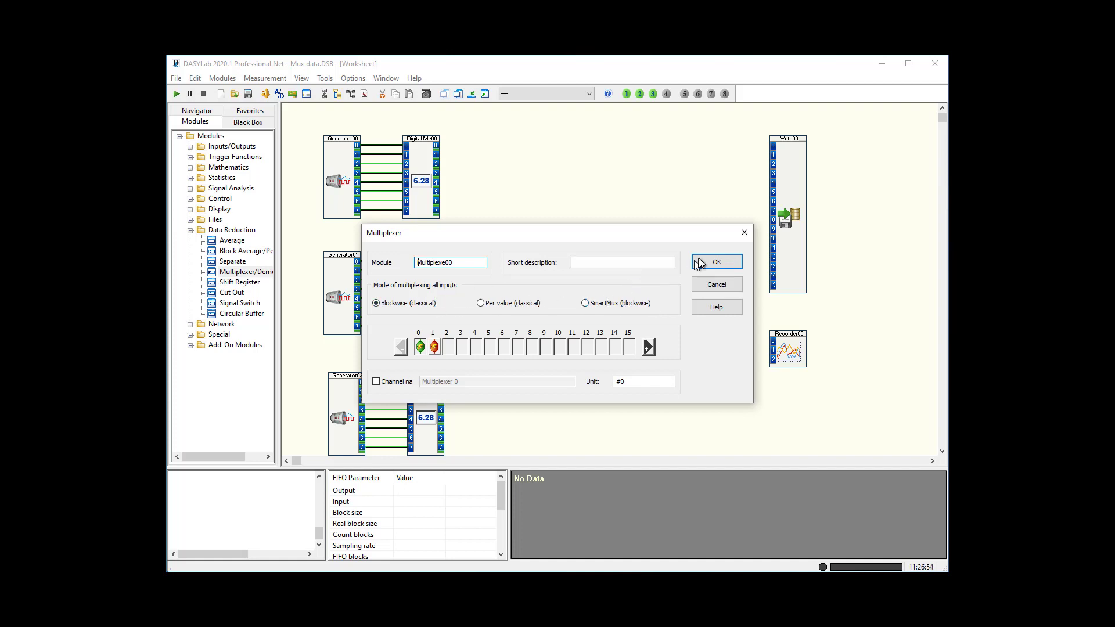
Step: Extend the multiplexer to eight input channels, keep Blockwise (classical) mode, and attach it to the first digital meter's outputs
left_click(648, 347)
left_click(649, 348)
left_click(649, 348)
left_click(648, 347)
left_click(648, 348)
left_click(648, 348)
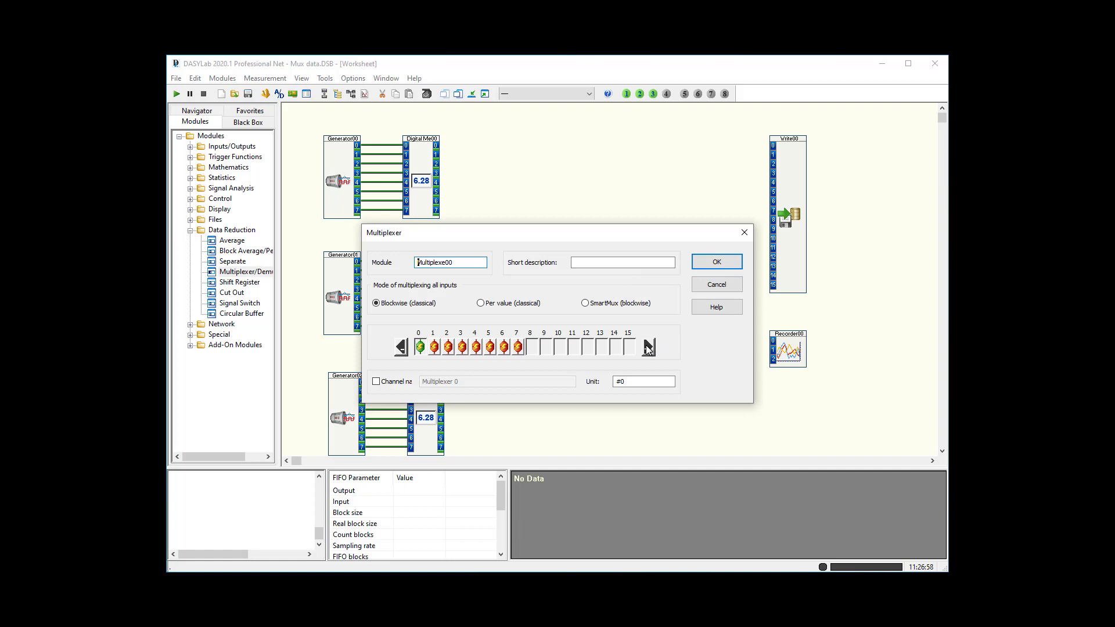
left_click(709, 265)
left_click_drag(515, 211, 520, 180)
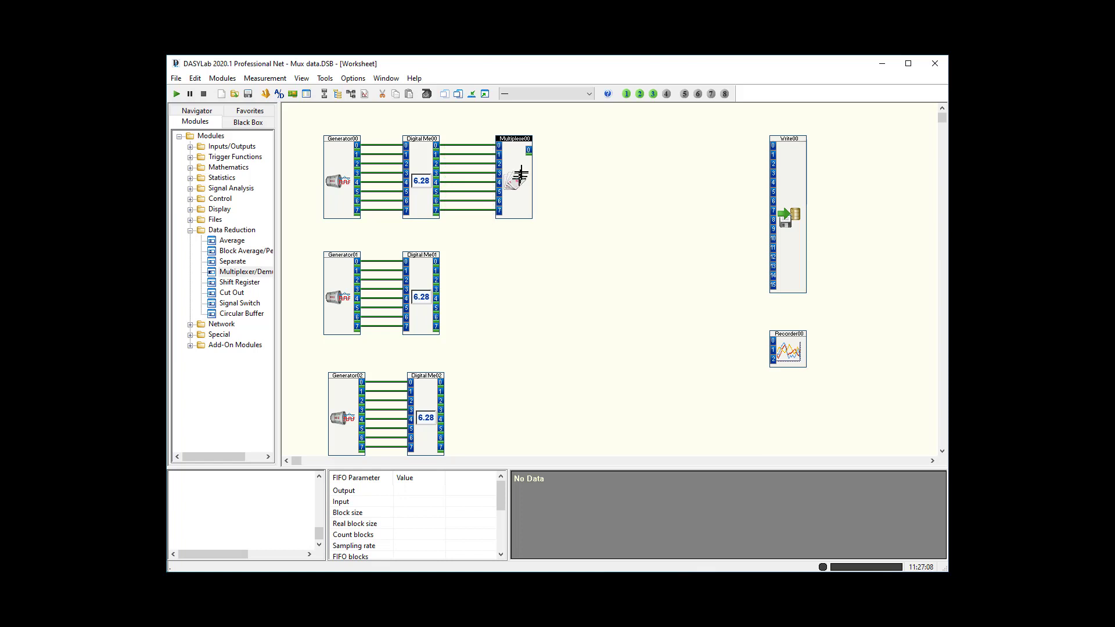
Step: Copy the multiplexer, paste it beside the second digital meter, and attach it to that meter's eight outputs
right_click(523, 173)
left_click(550, 248)
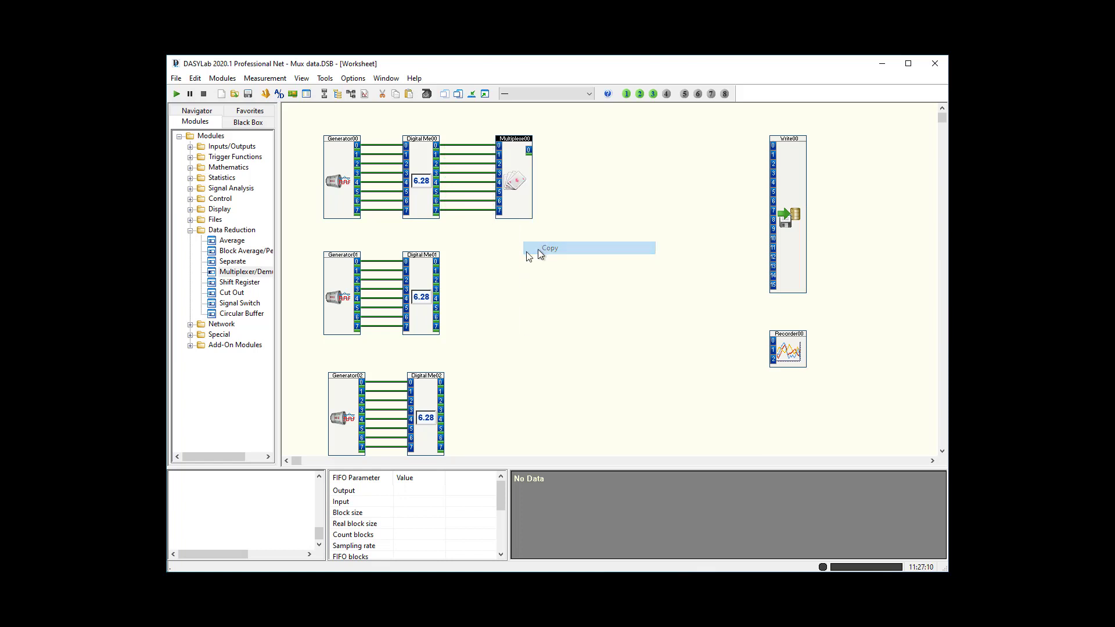
right_click(498, 256)
left_click(522, 292)
mouse_move(522, 291)
left_mouse_down()
mouse_move(461, 288)
mouse_move(517, 286)
left_mouse_up()
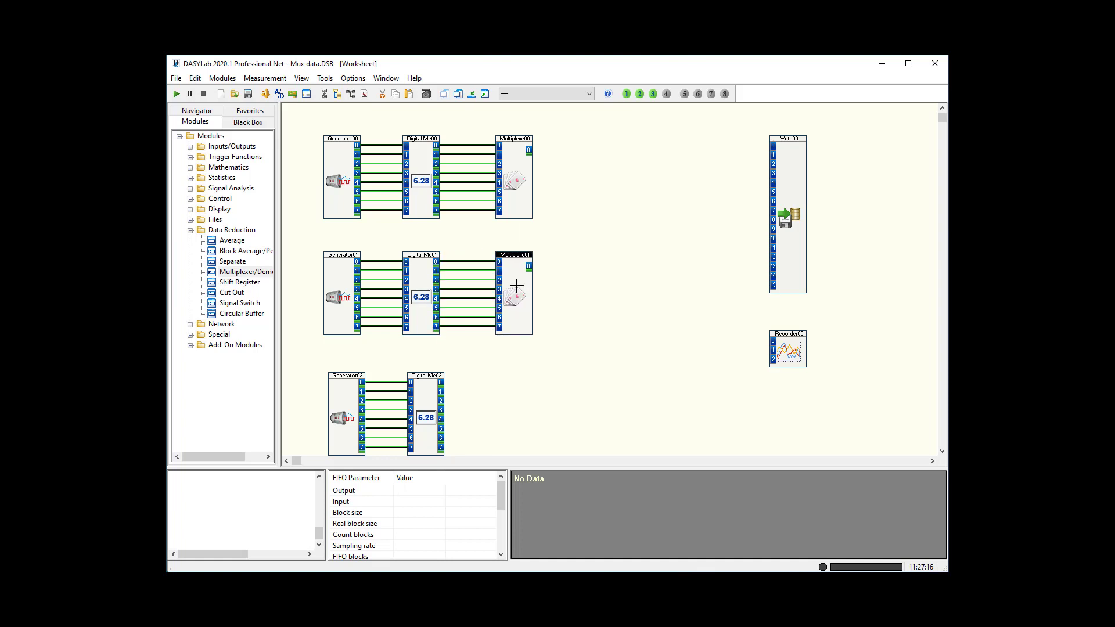
Step: Paste another multiplexer beside the third digital meter and attach it to that meter's eight outputs
right_click(512, 388)
left_click(548, 428)
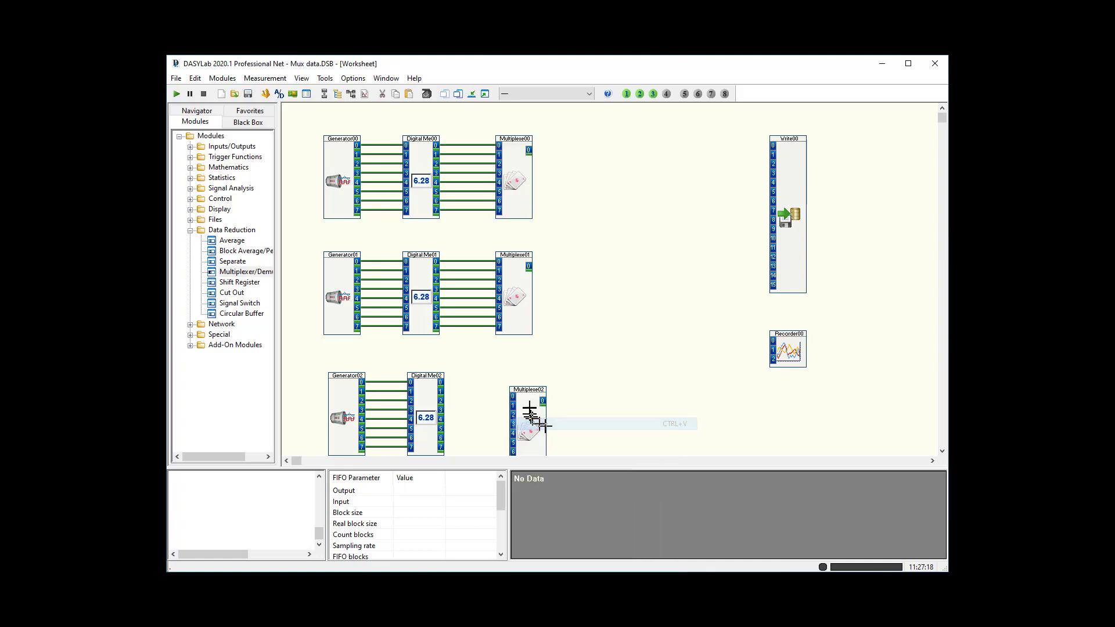
mouse_move(528, 405)
left_mouse_down()
mouse_move(463, 392)
mouse_move(511, 400)
left_mouse_up()
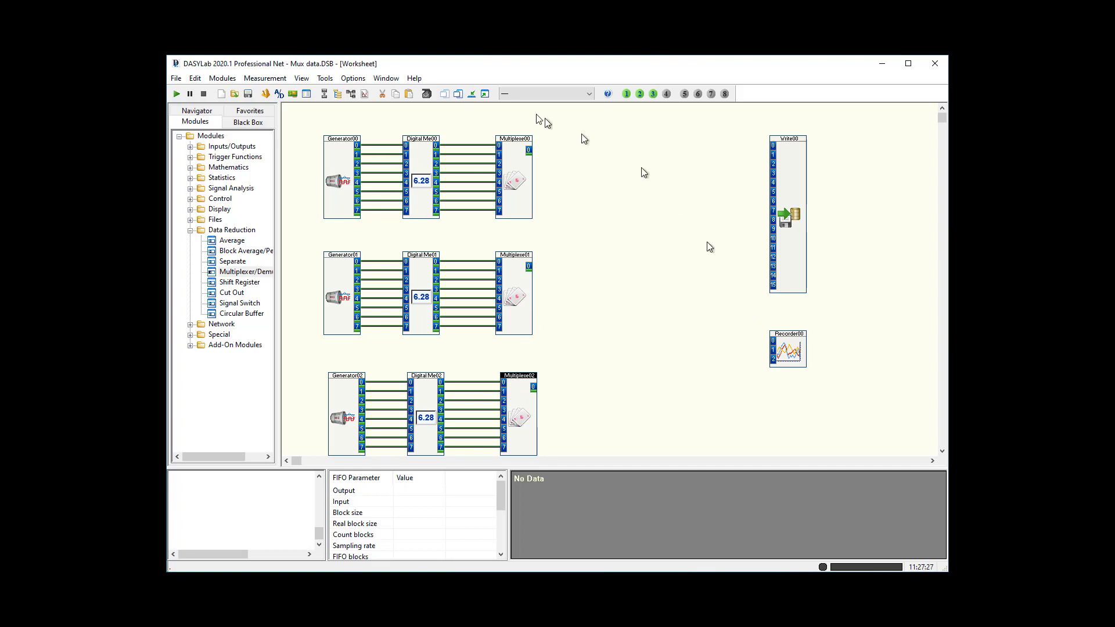
Step: Wire the outputs of the first, second and third multiplexers to recorder inputs 0, 1 and 2 respectively
left_click(528, 150)
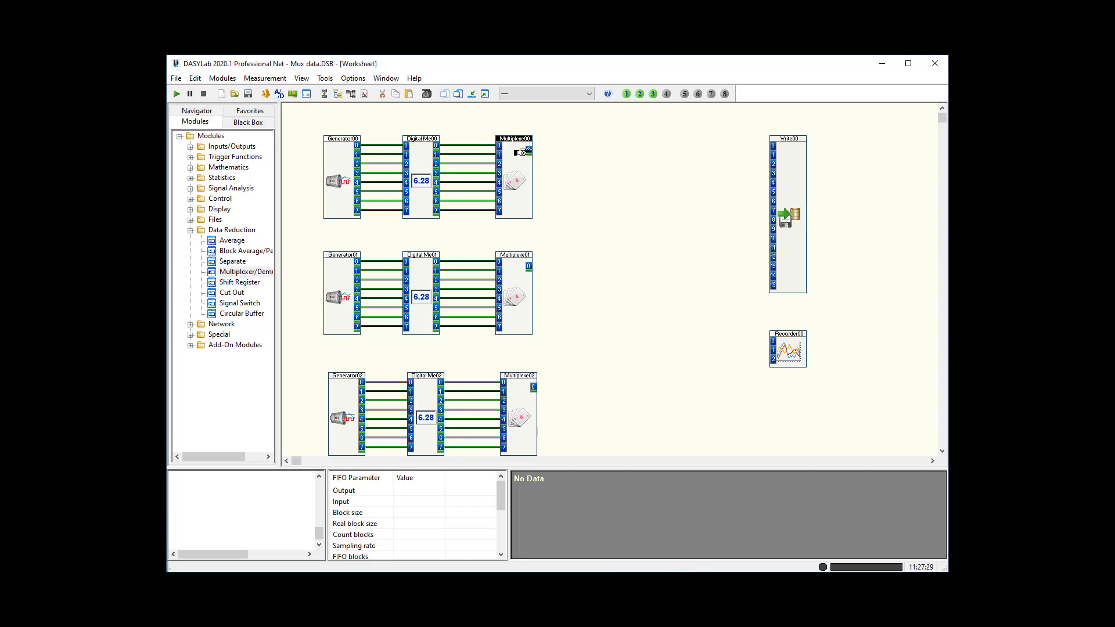
left_click(772, 341)
left_click(529, 266)
left_click(772, 351)
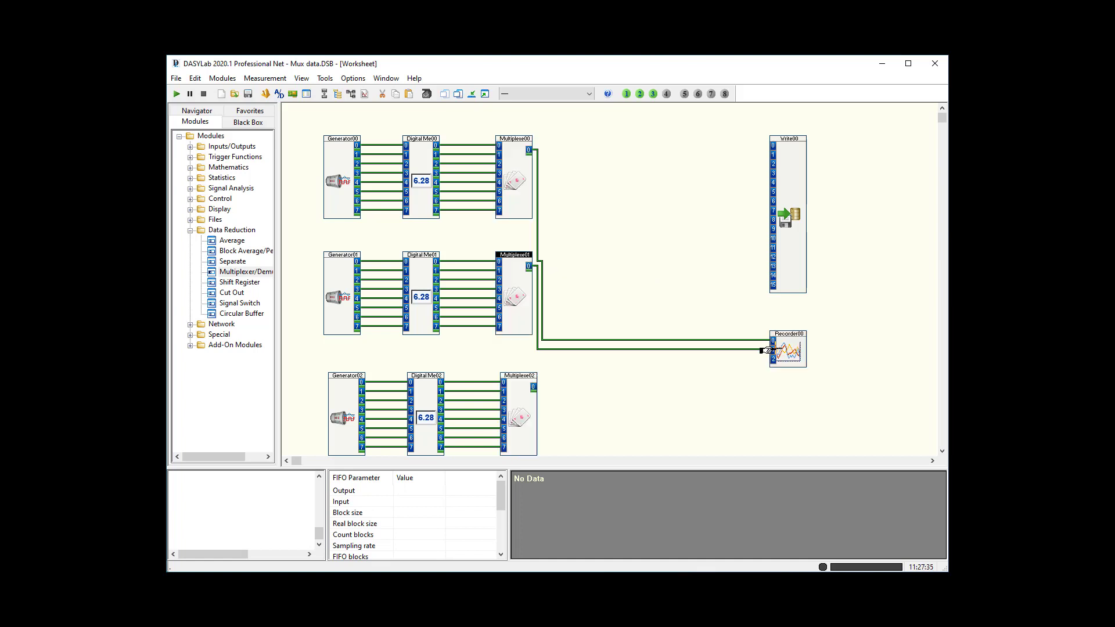
left_click(532, 388)
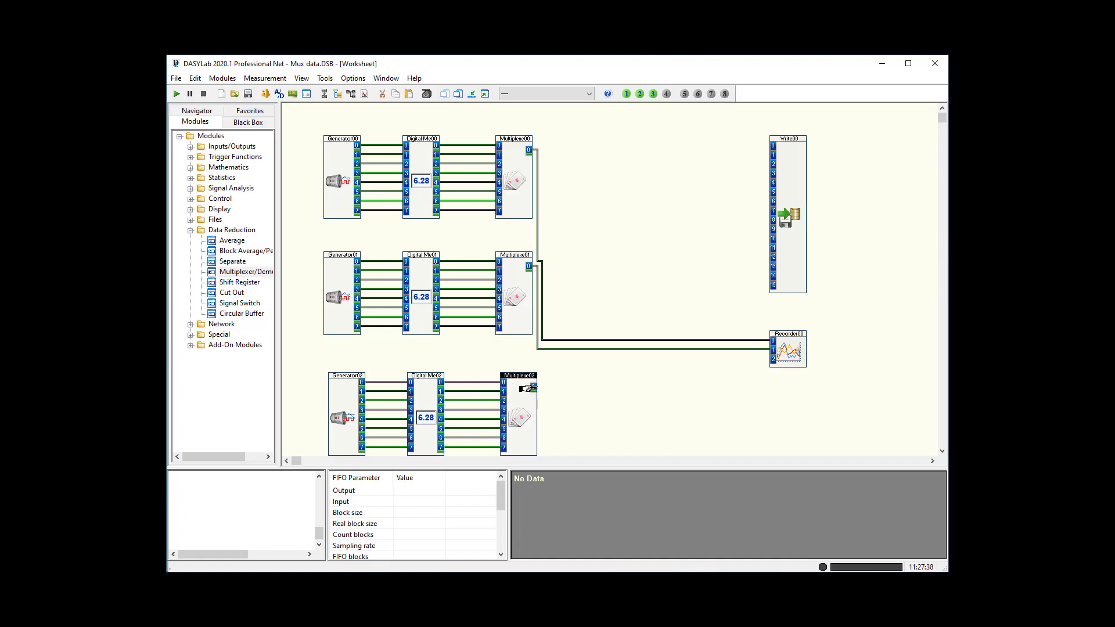
left_click(770, 359)
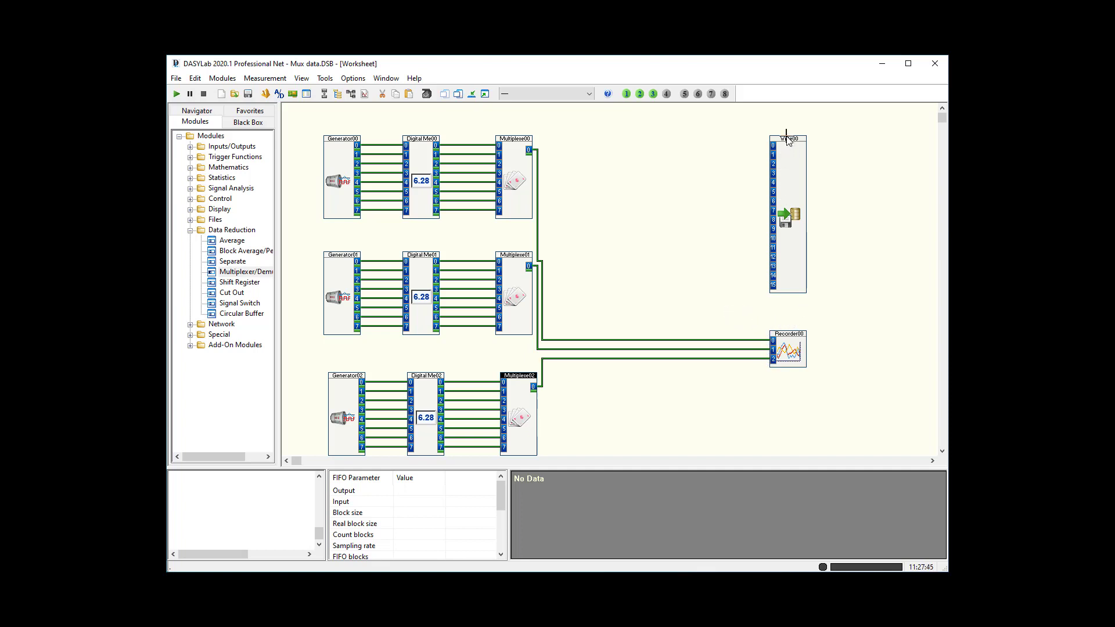
Step: Reduce the Write00 module to three input channels, 0 to 2, in its properties
right_click(791, 279)
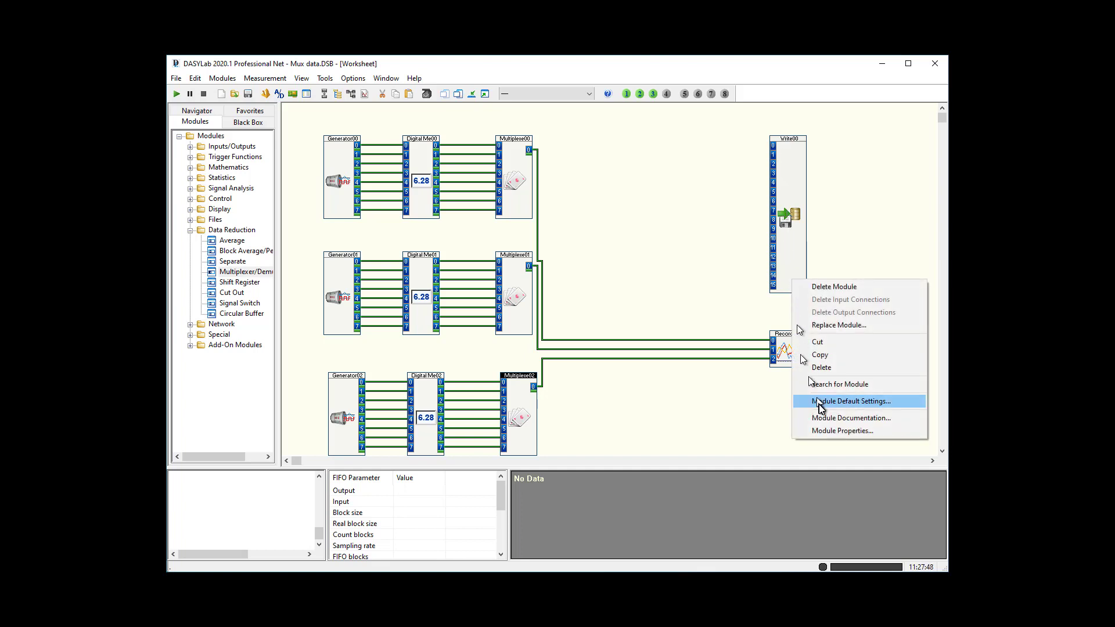
left_click(816, 430)
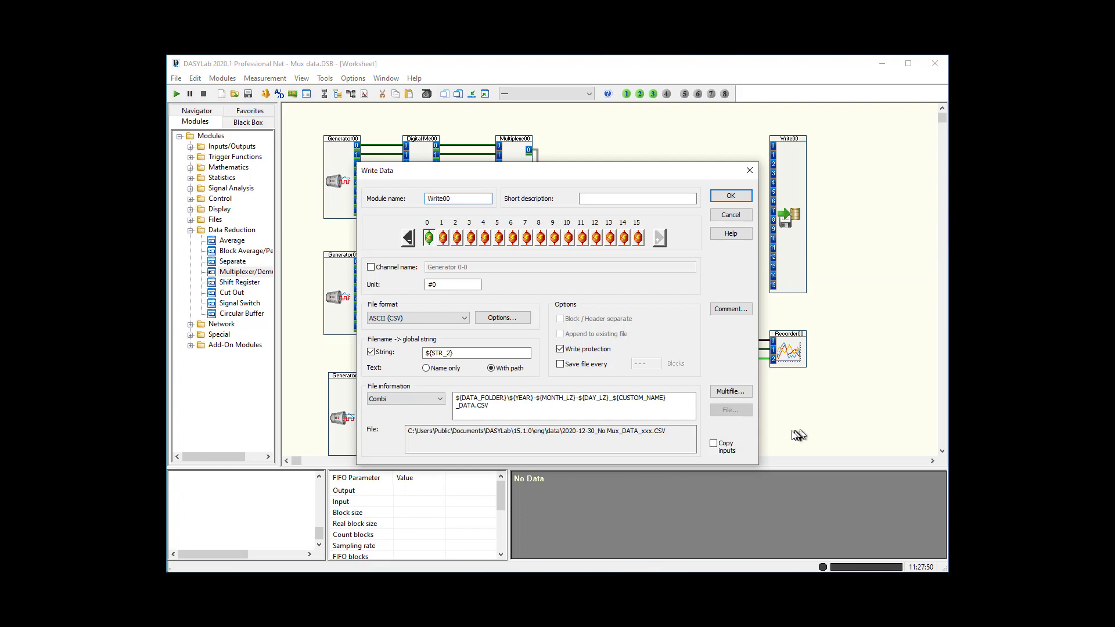
left_click(408, 238)
left_click(408, 238)
left_click(408, 238)
left_click(407, 238)
left_click(408, 238)
left_click(408, 238)
left_click(408, 238)
left_click(408, 238)
left_click(408, 238)
left_click(408, 238)
left_click(408, 238)
left_click(408, 238)
left_click(408, 238)
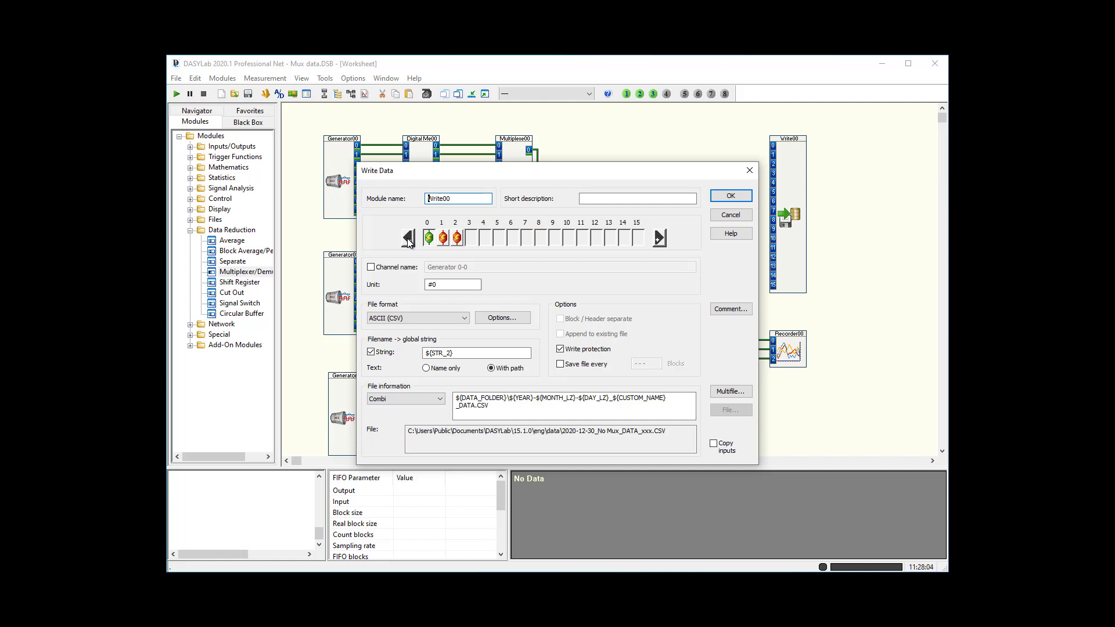
Step: Keep ASCII (CSV) as the file format and set the type of input data to Mixed blocks in its format options
left_click(465, 318)
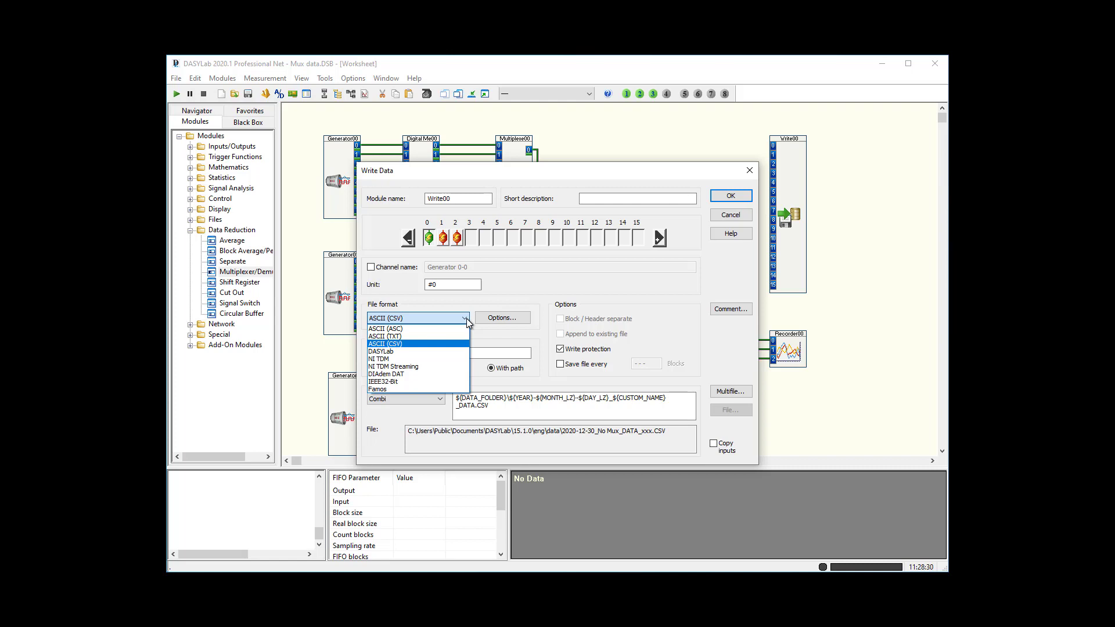
left_click(390, 344)
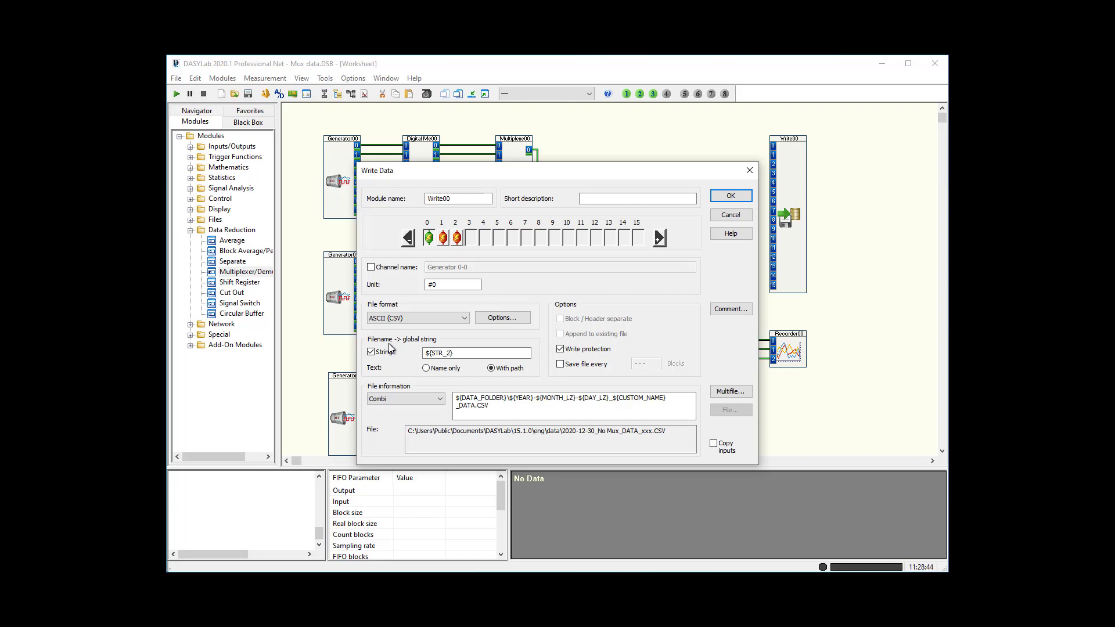
left_click(517, 319)
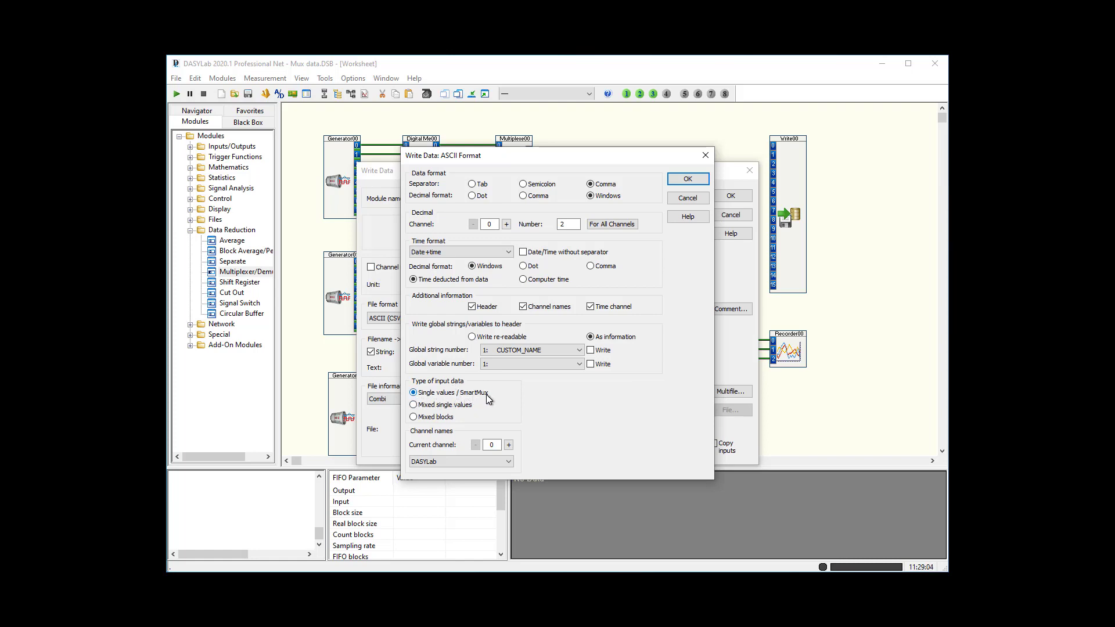
left_click(414, 417)
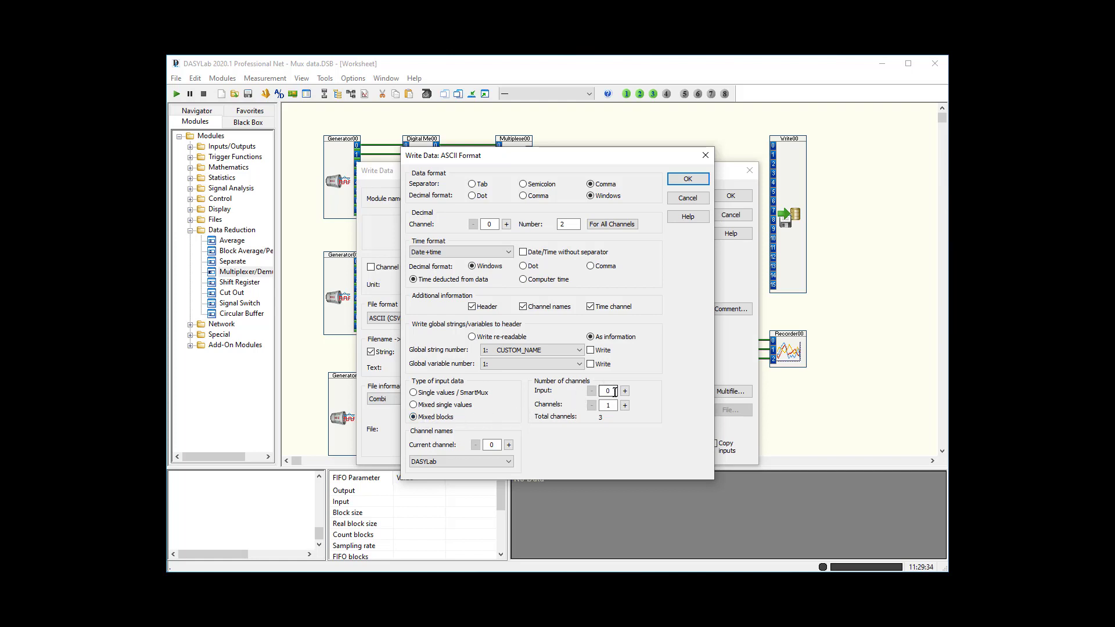
Step: Assign eight channels to each of the file inputs 0, 1 and 2, and accept the Write Data settings
left_click(625, 405)
left_click(625, 406)
left_click(625, 391)
left_click(625, 406)
left_click(625, 405)
left_click(625, 405)
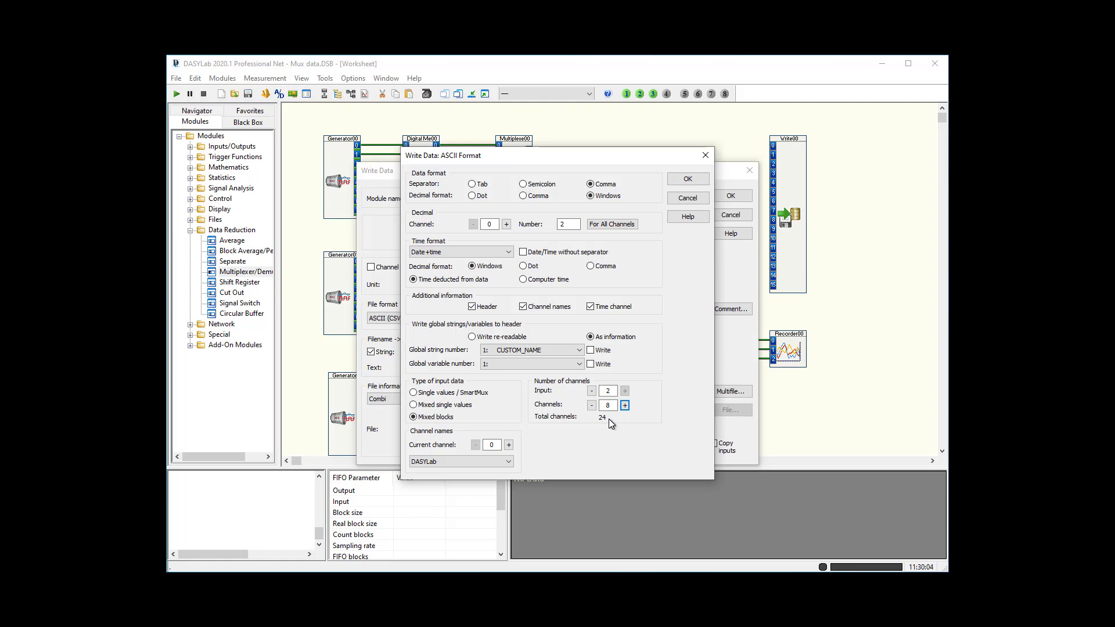
left_click(687, 180)
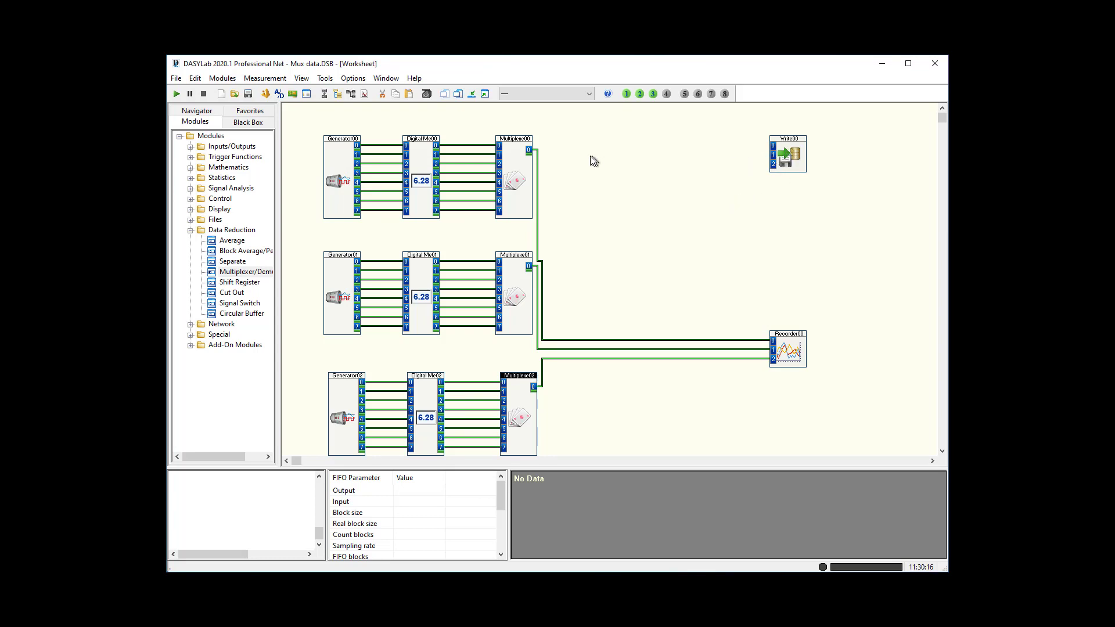
Step: Branch the three multiplexer output wires to inputs 0, 1 and 2 of the Write00 module
left_click_drag(538, 151, 772, 146)
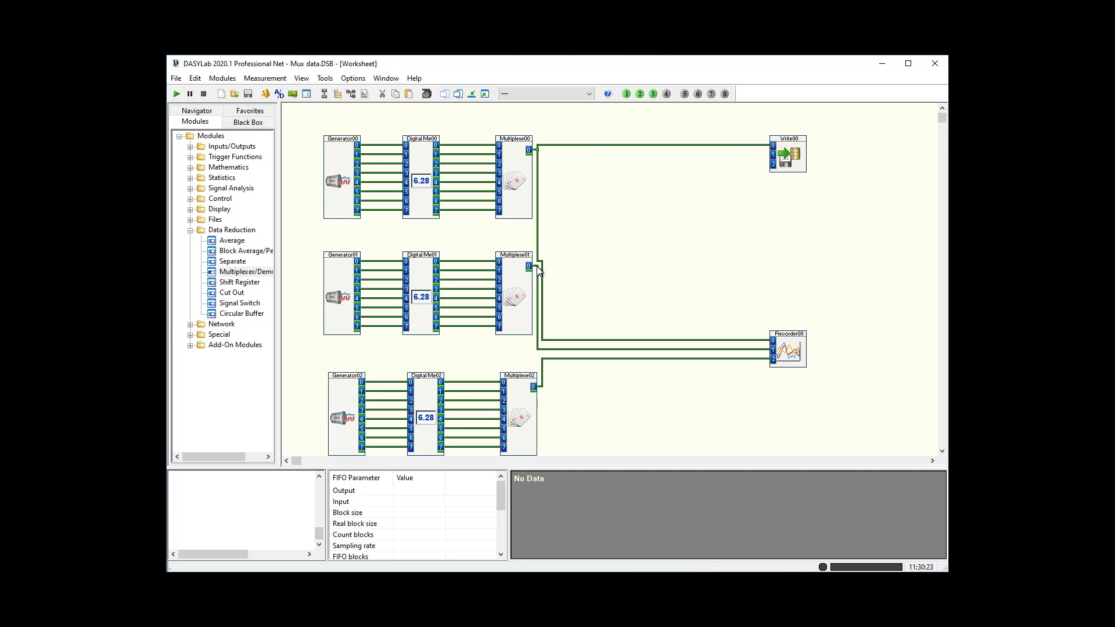
left_click_drag(533, 268, 762, 156)
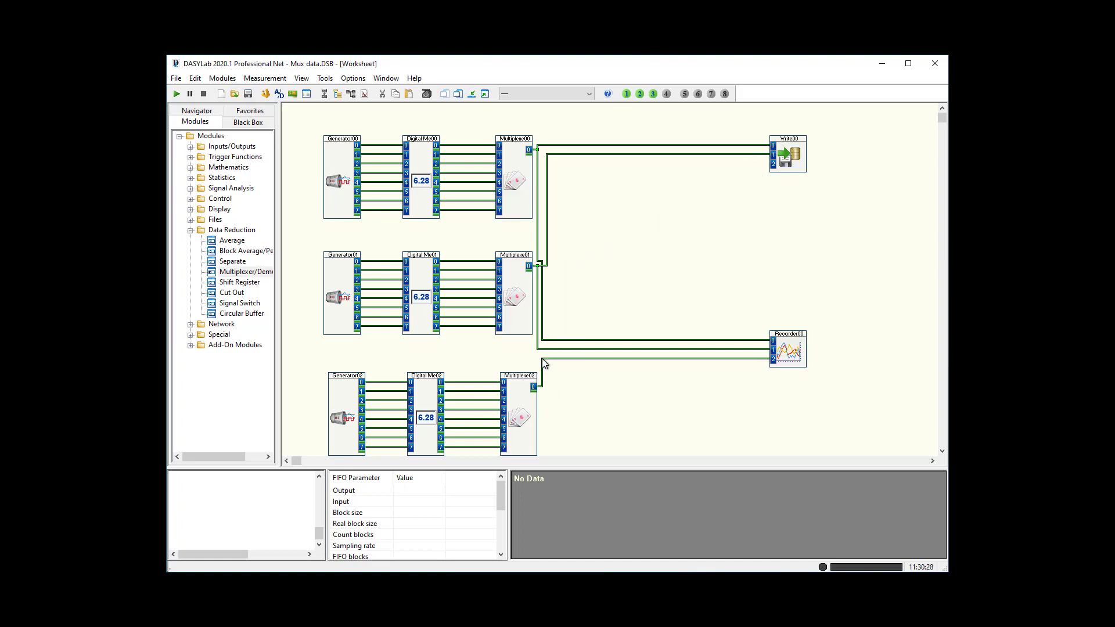
left_click_drag(543, 360, 762, 165)
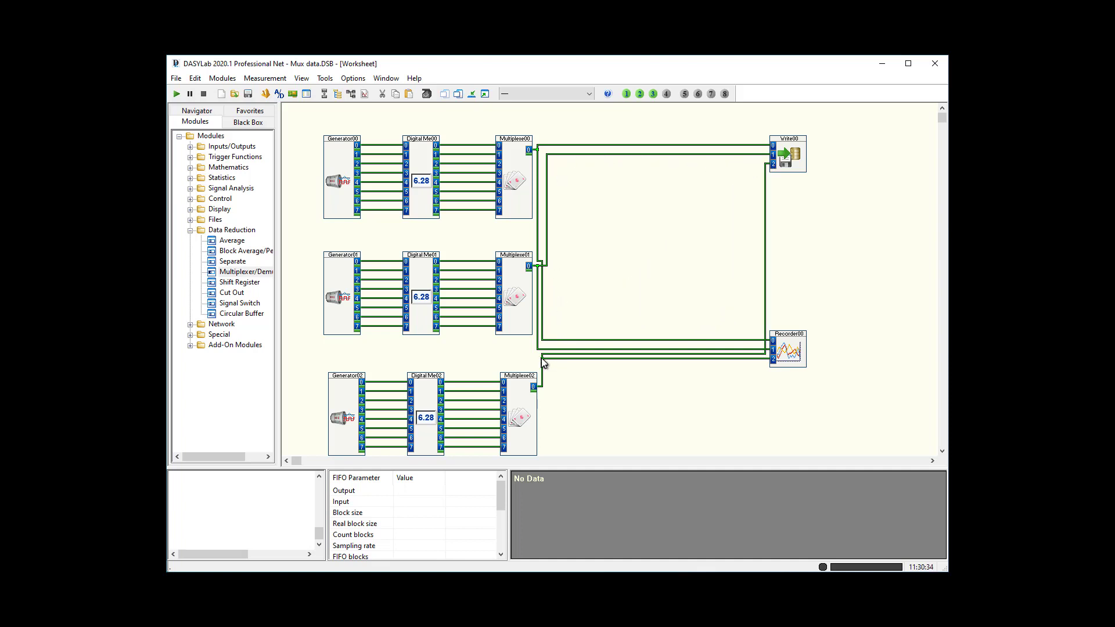
Step: Reroute the three multiplexer output wires so their vertical branches are spaced apart between the multiplexers and the Write and Recorder modules
left_click(709, 359)
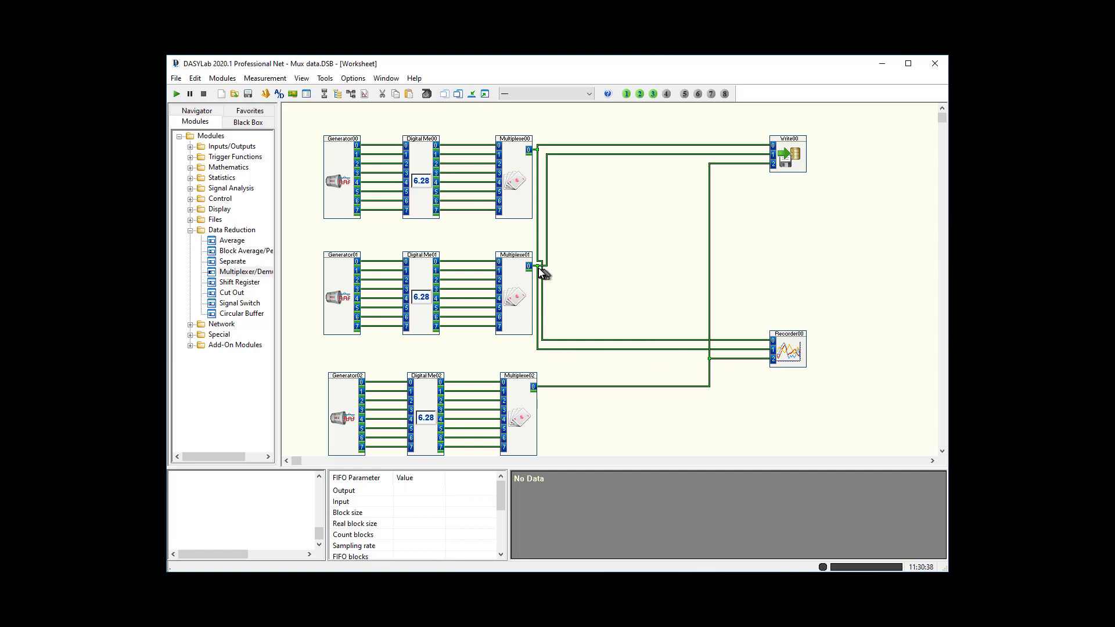
left_click(685, 266)
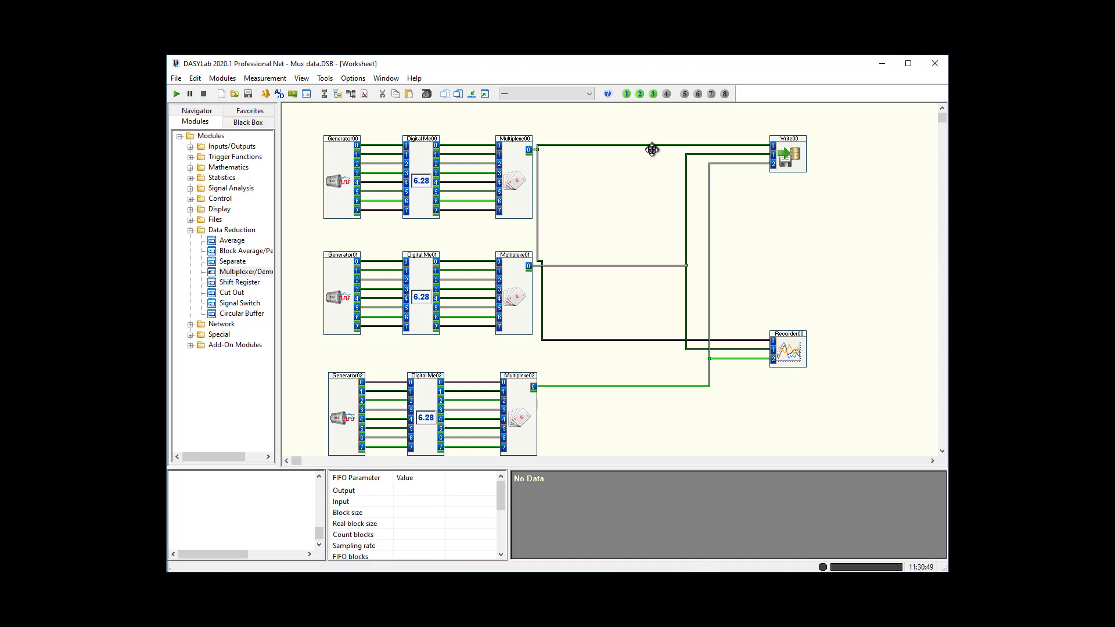
left_click_drag(652, 151, 654, 150)
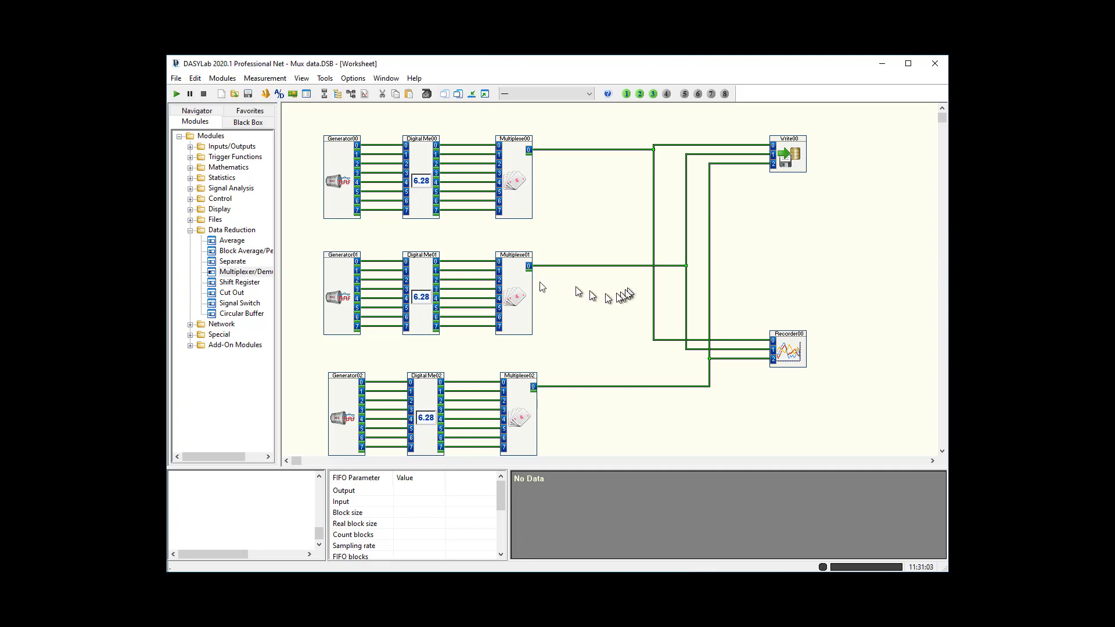
Step: Review the curve form, frequency and amplitude of channels 0 to 7 in the first generator's properties
right_click(341, 167)
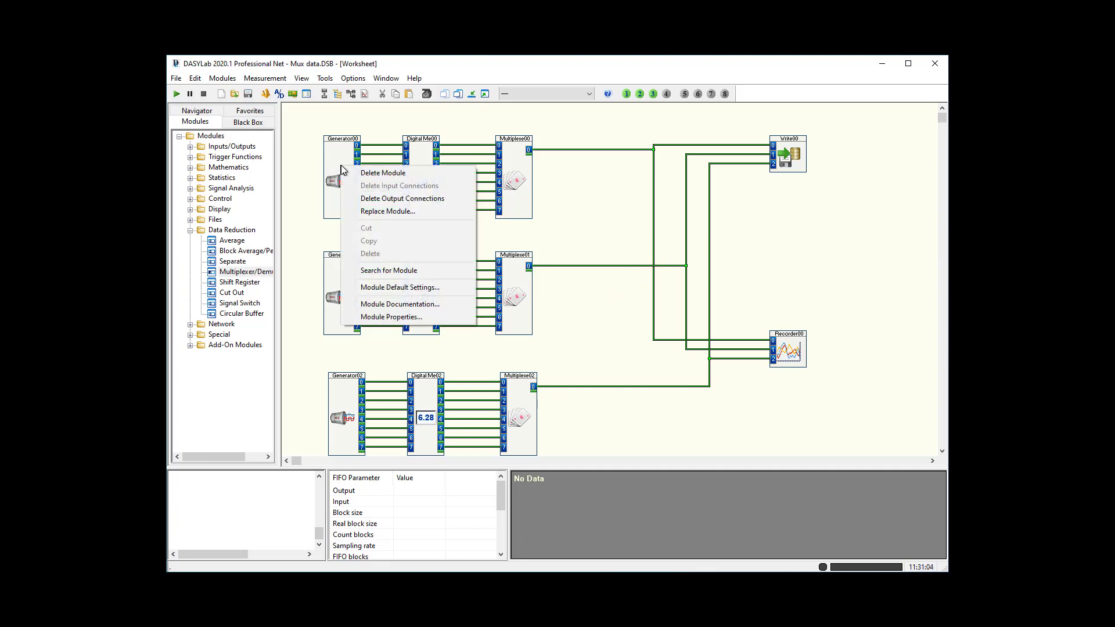
left_click(395, 317)
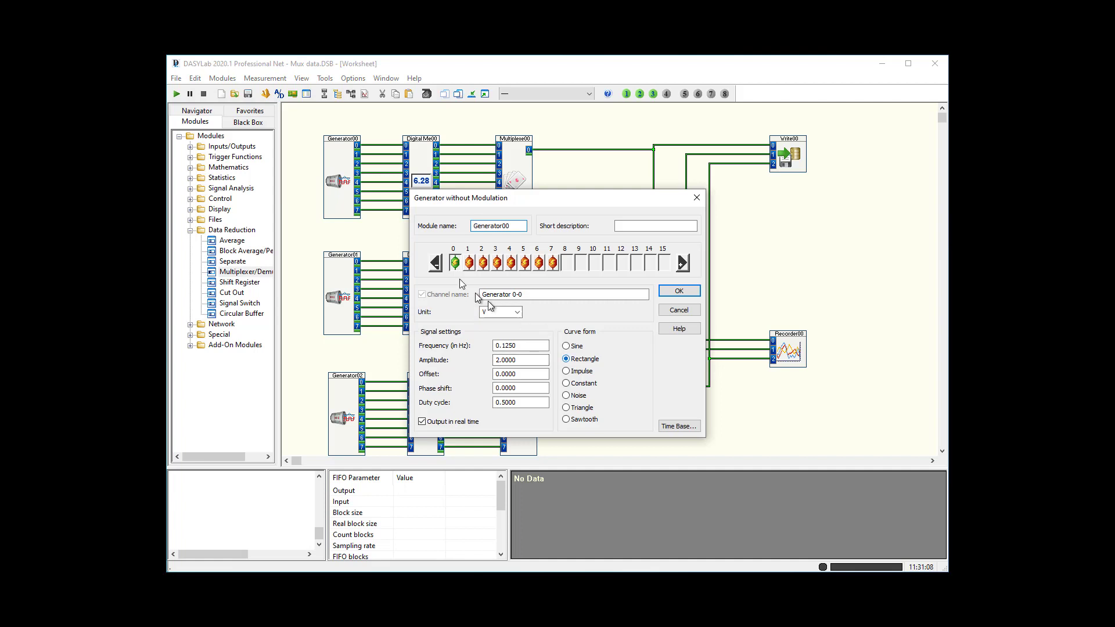
left_click(470, 264)
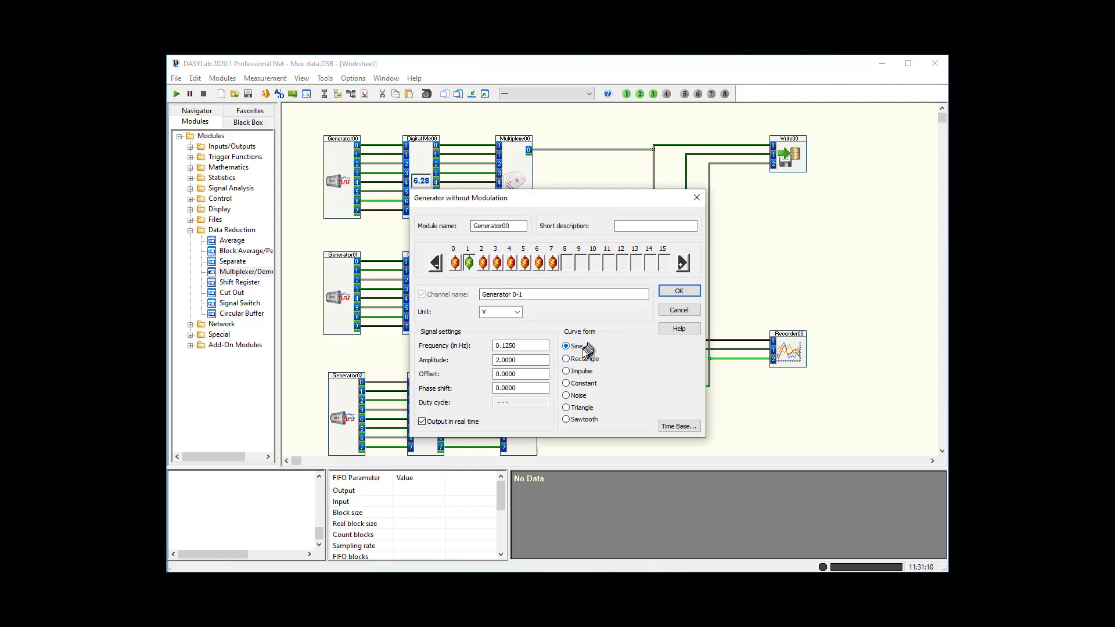
left_click(484, 264)
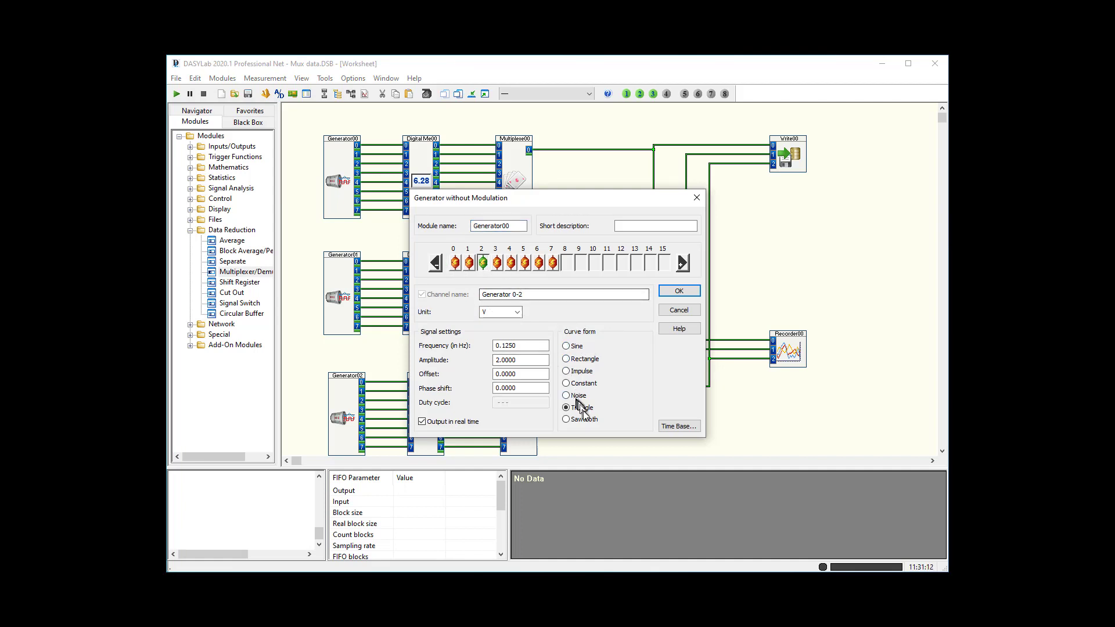
left_click(497, 264)
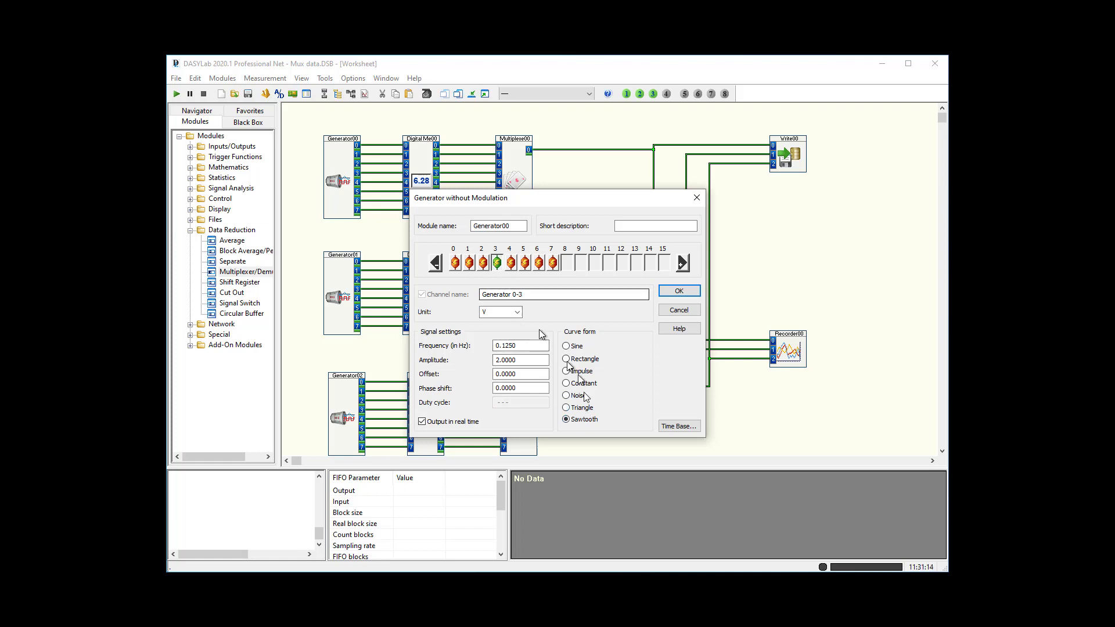
left_click(510, 265)
left_click(525, 265)
left_click(539, 265)
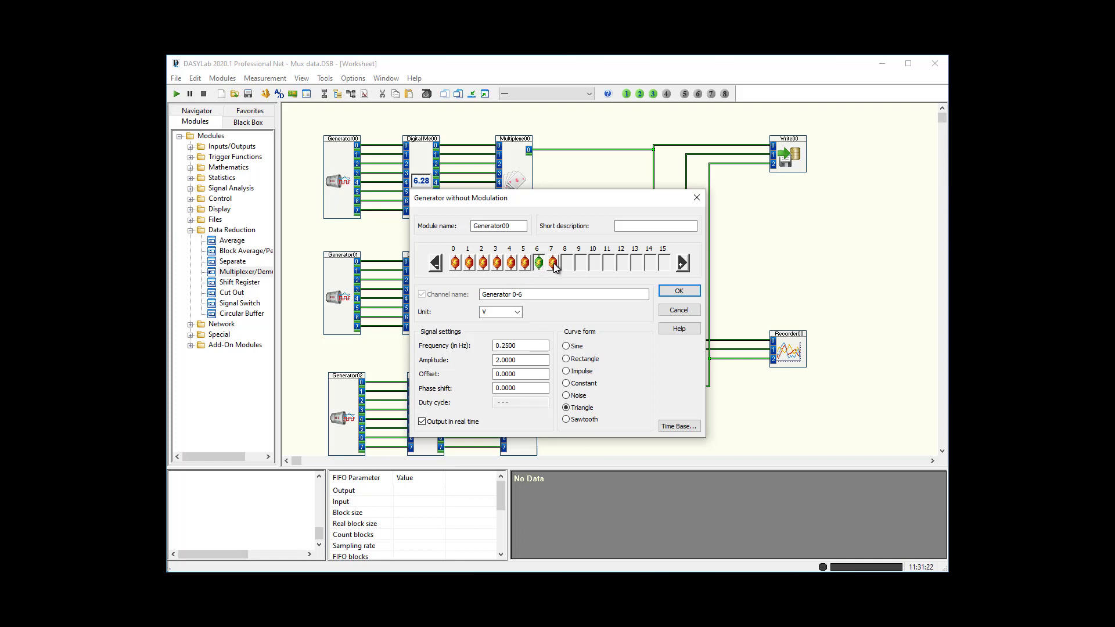
left_click(554, 264)
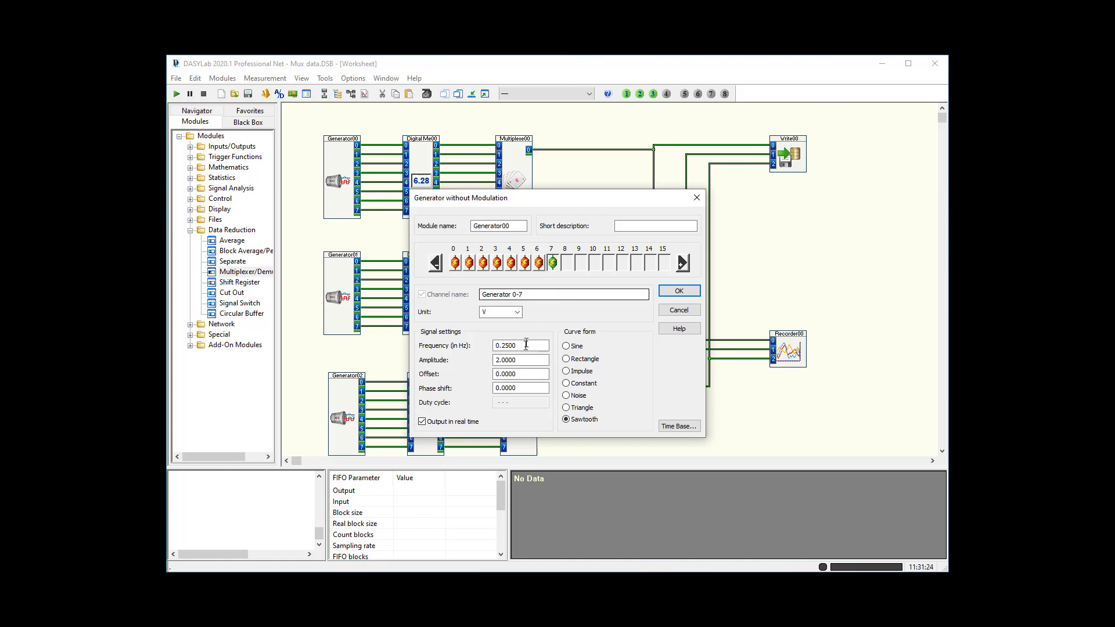
left_click(527, 347)
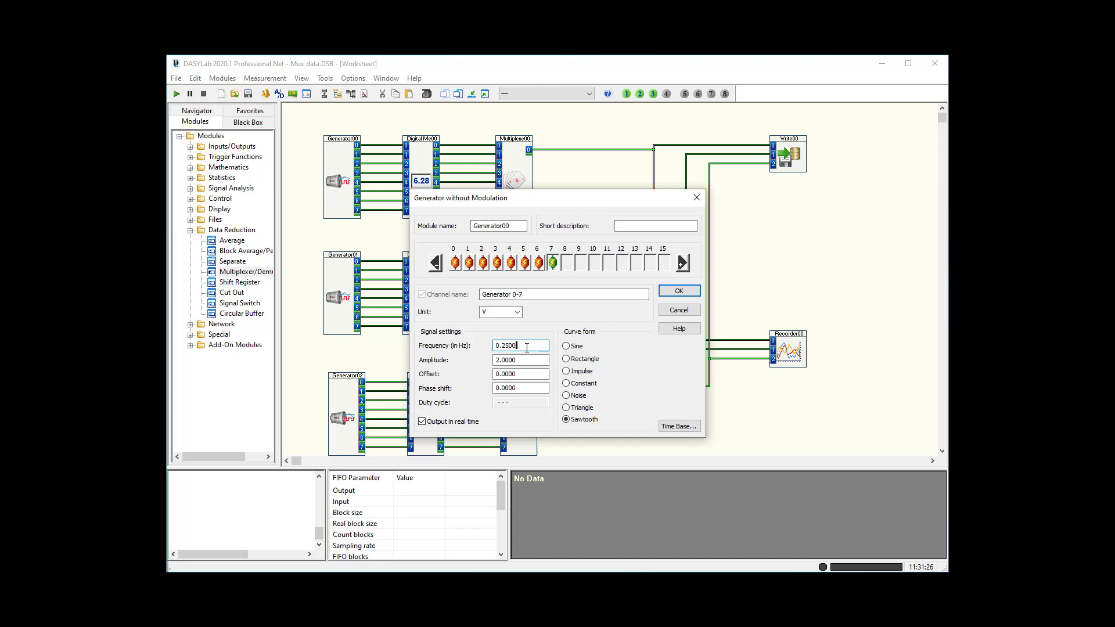
left_click(456, 265)
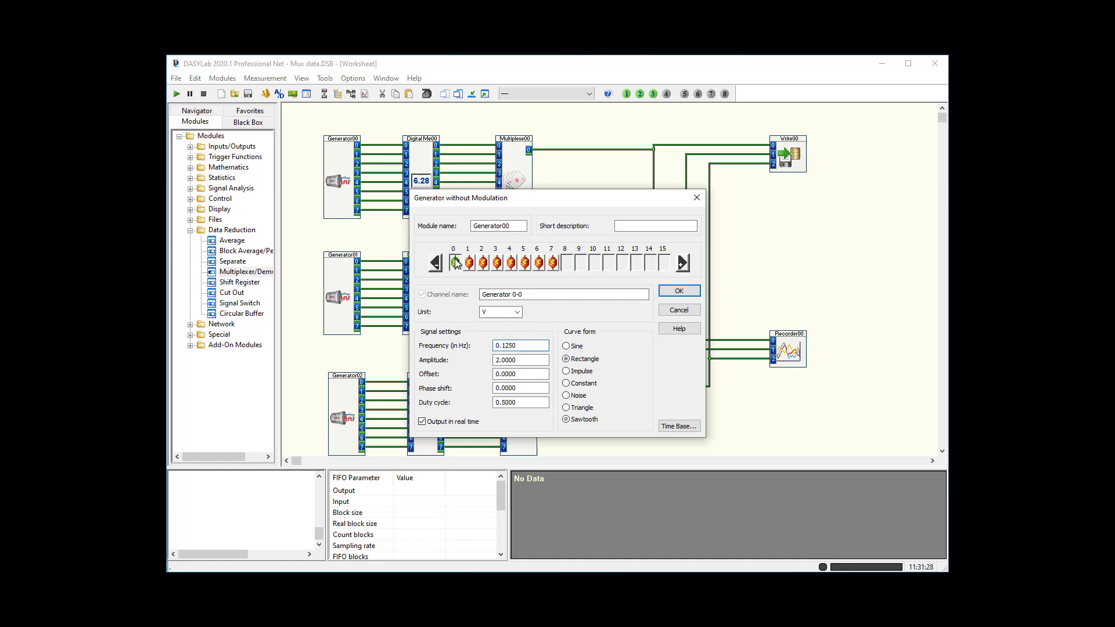
left_click(679, 292)
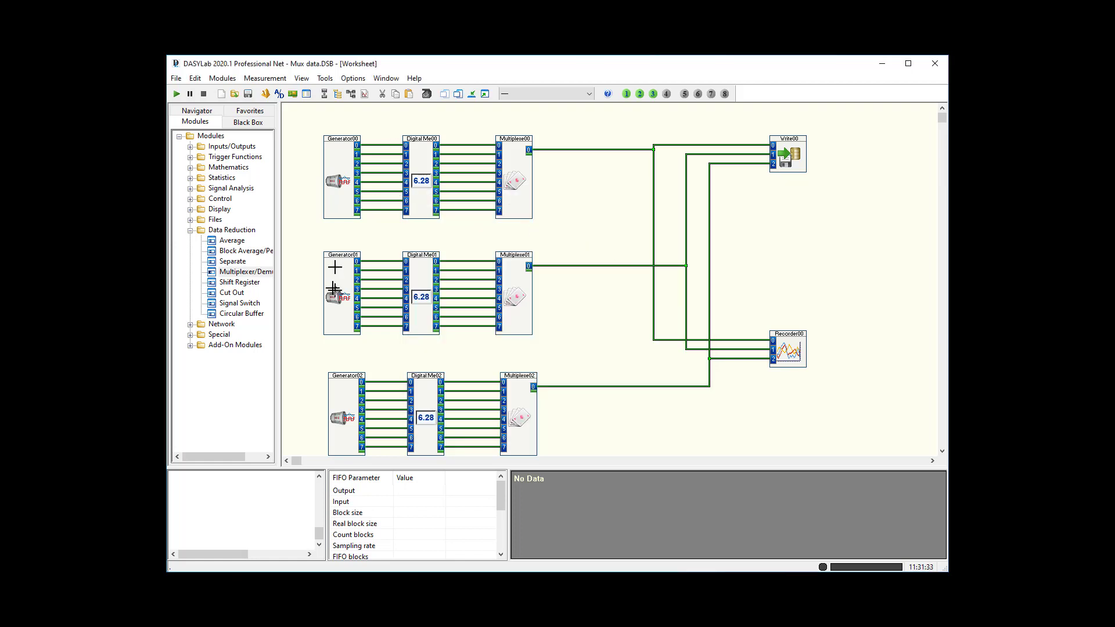
Step: Start the measurement with "Mux by block" as the custom string for the file name
left_click(178, 95)
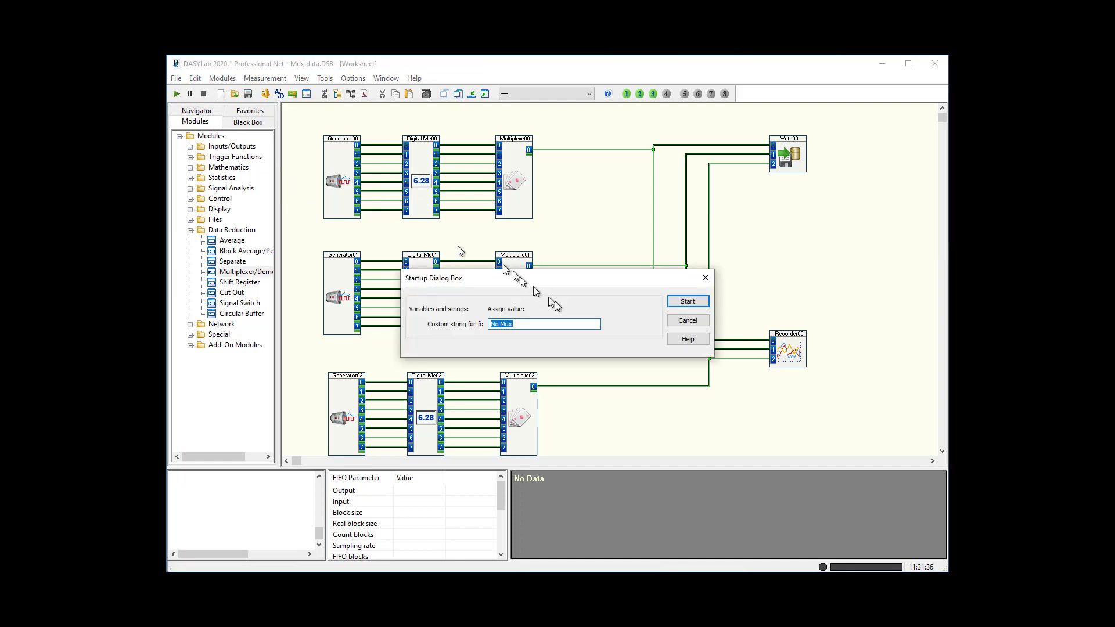
type("Musx")
key("BackSpace")
key("BackSpace")
type("x by block")
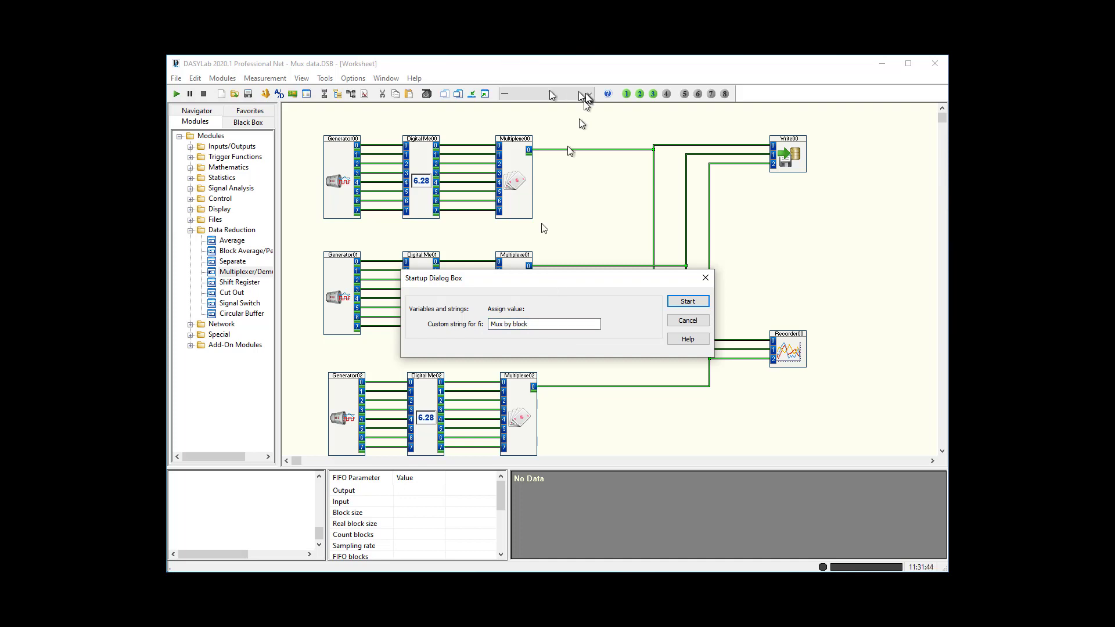
left_click(671, 301)
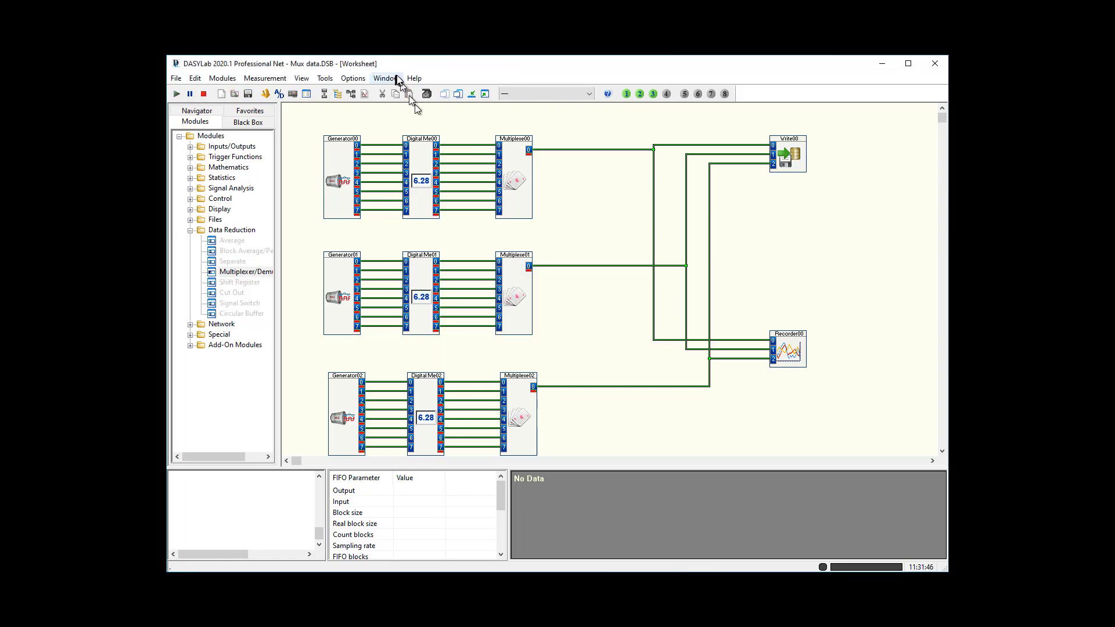
Step: Show the display windows and enlarge the Recorder00 window to the left and upward, beside the digital meters
left_click(485, 93)
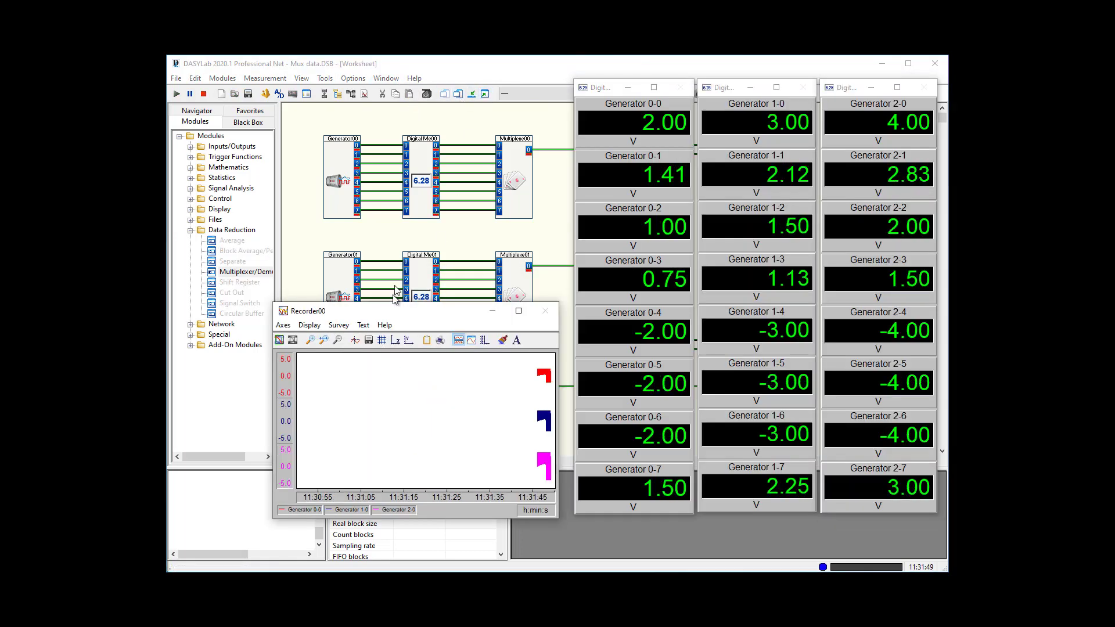
left_click_drag(271, 438, 192, 442)
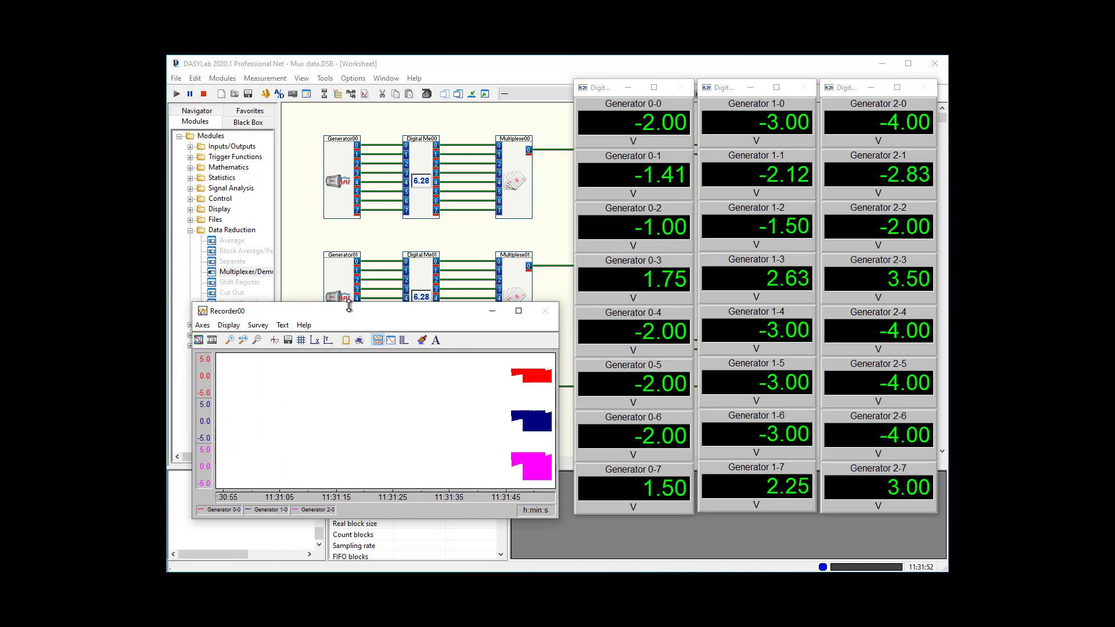
left_click_drag(350, 303, 370, 99)
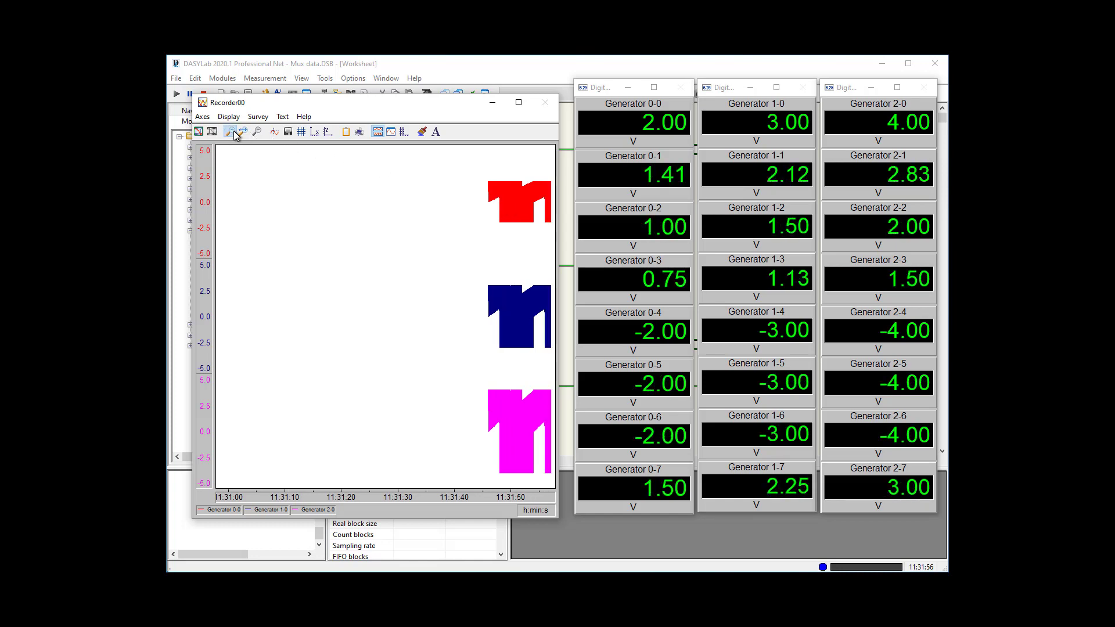
Step: Zoom in on the newest curves in Recorder00 and reduce the window's height to uncover the worksheet
left_click_drag(551, 180, 556, 180)
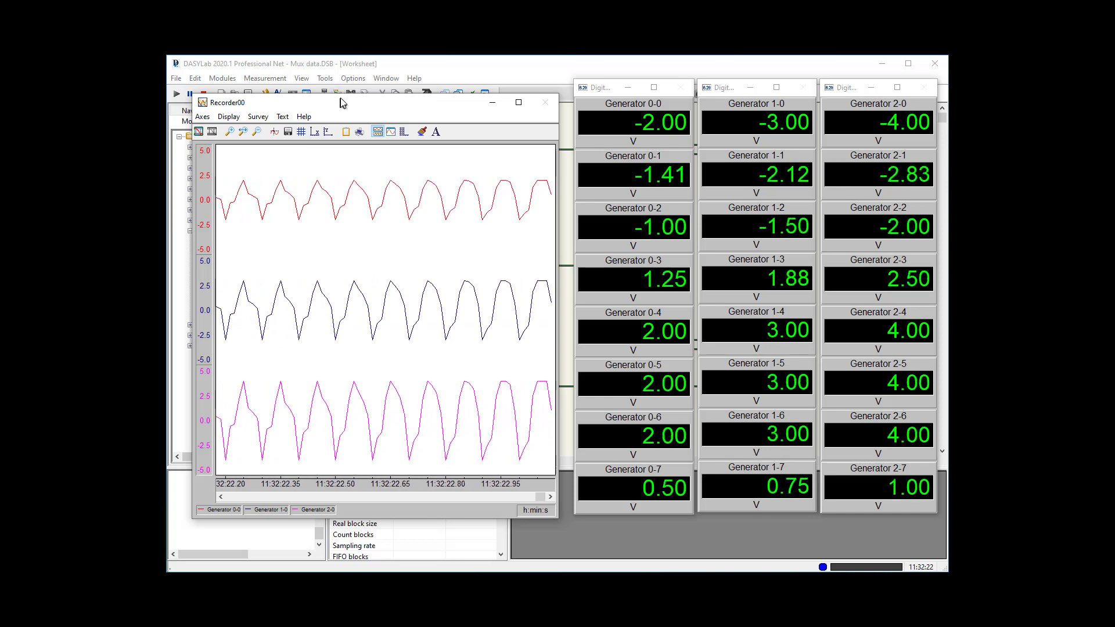
left_click_drag(342, 97, 342, 268)
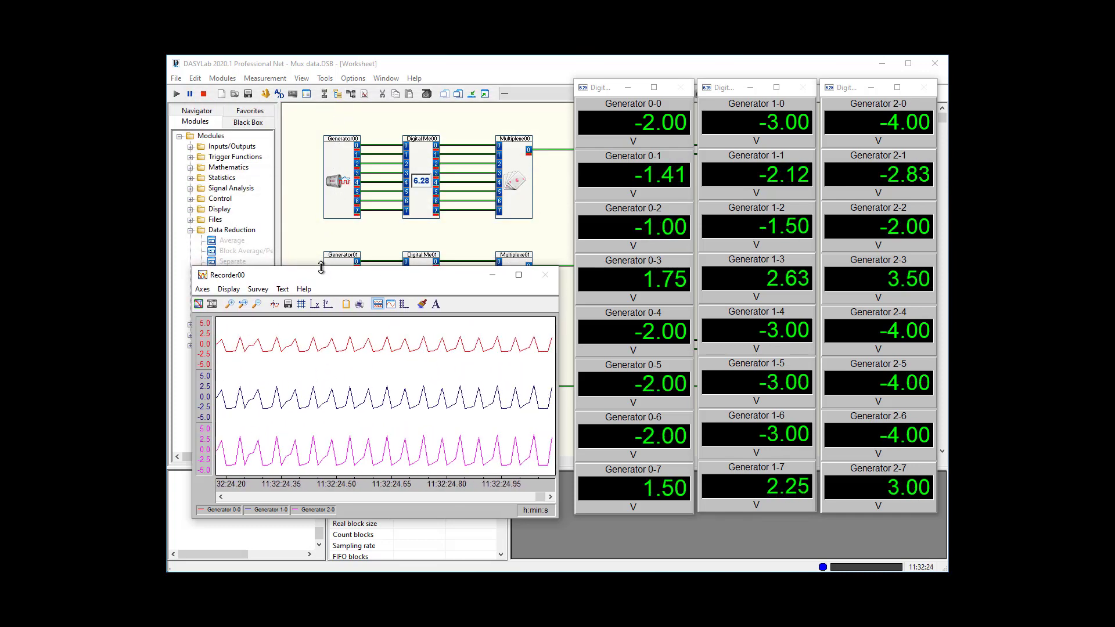
Step: Stop the measurement and set the block size of the DASYLab time base to 10
left_click(203, 94)
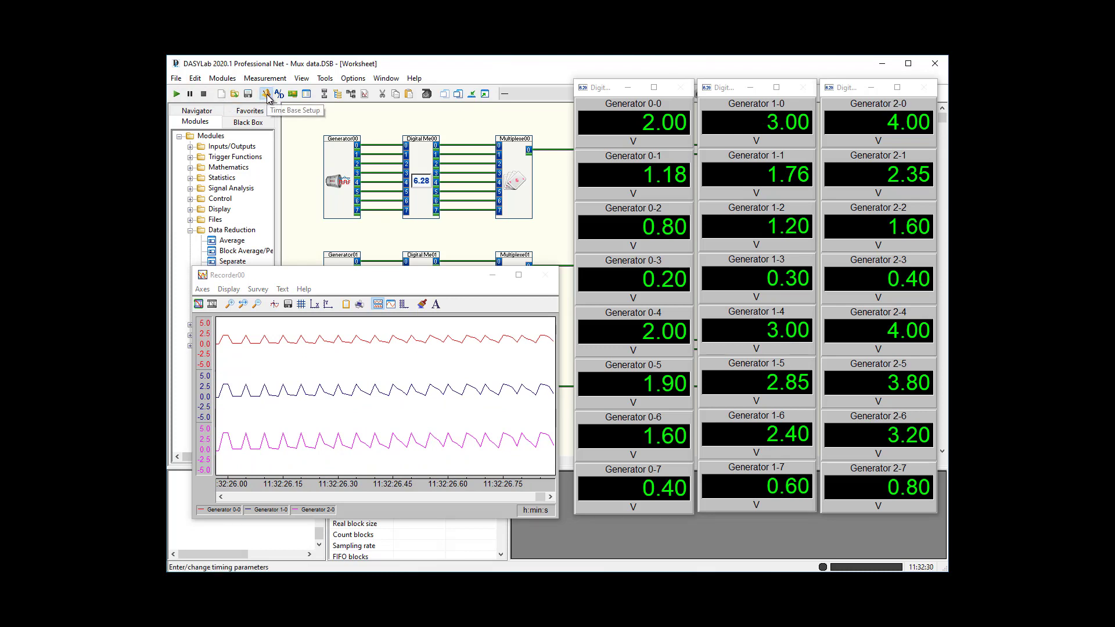
left_click(266, 96)
double_click(547, 319)
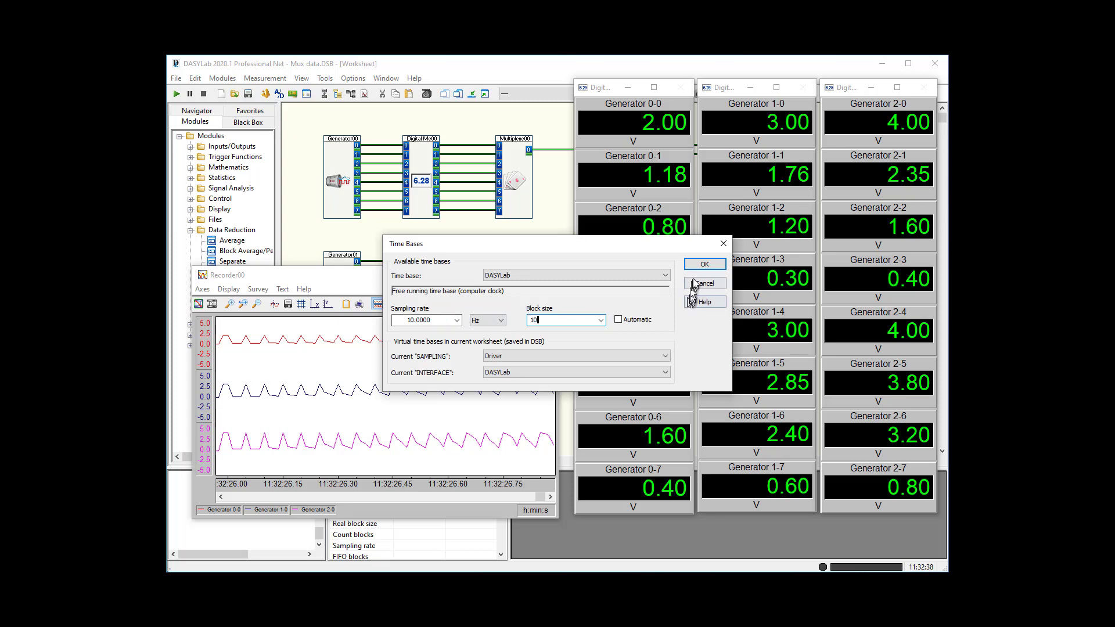
left_click(708, 264)
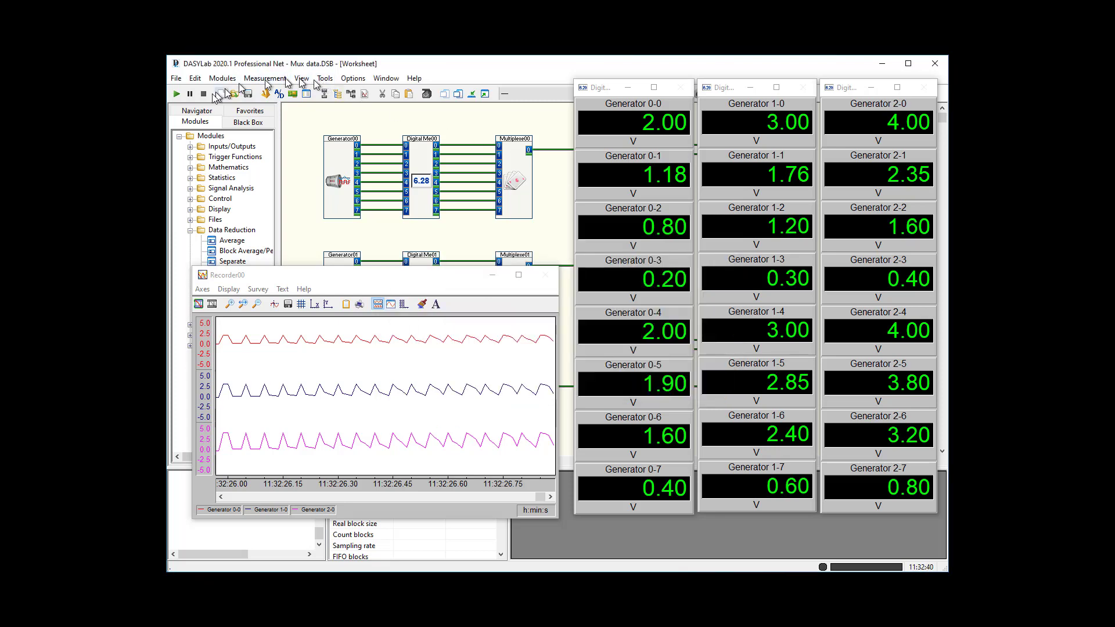
Step: Run the measurement with "Mux by block" as the custom string, watch the Recorder00 curves, and stop it
left_click(176, 95)
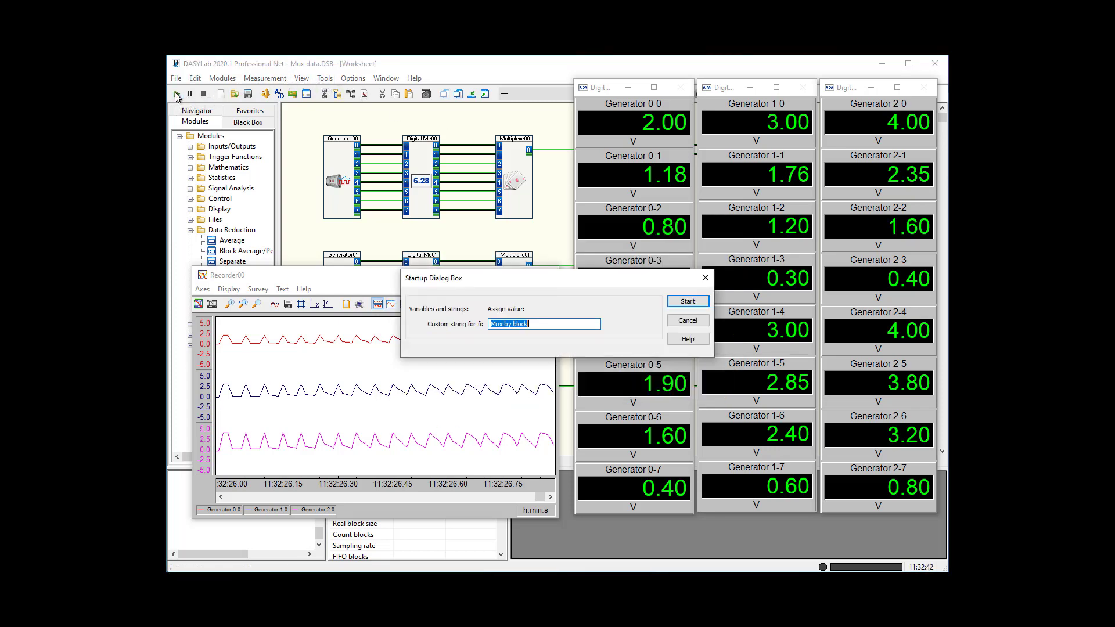
left_click(689, 303)
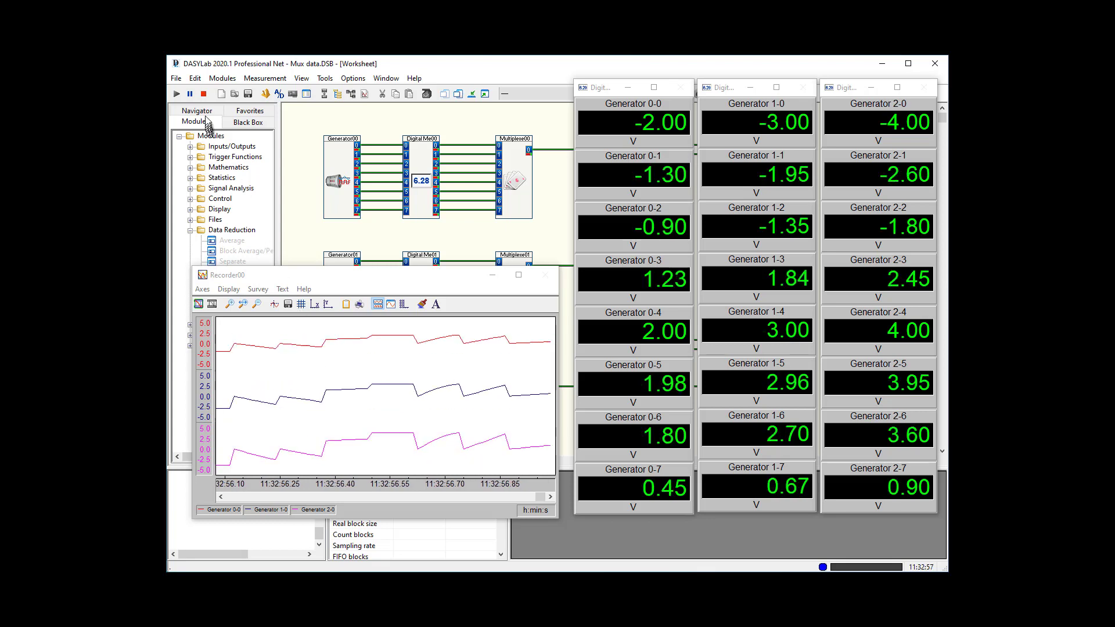
left_click(204, 94)
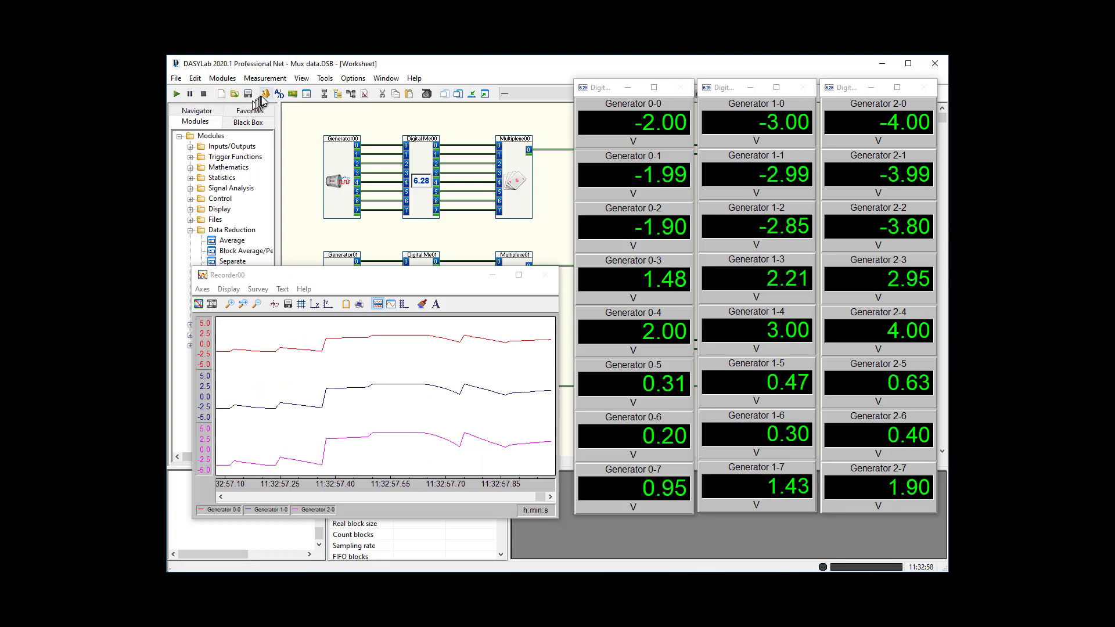
Step: Set the DASYLab time base to a sampling rate of 100 Hz and a block size of 100
left_click(267, 94)
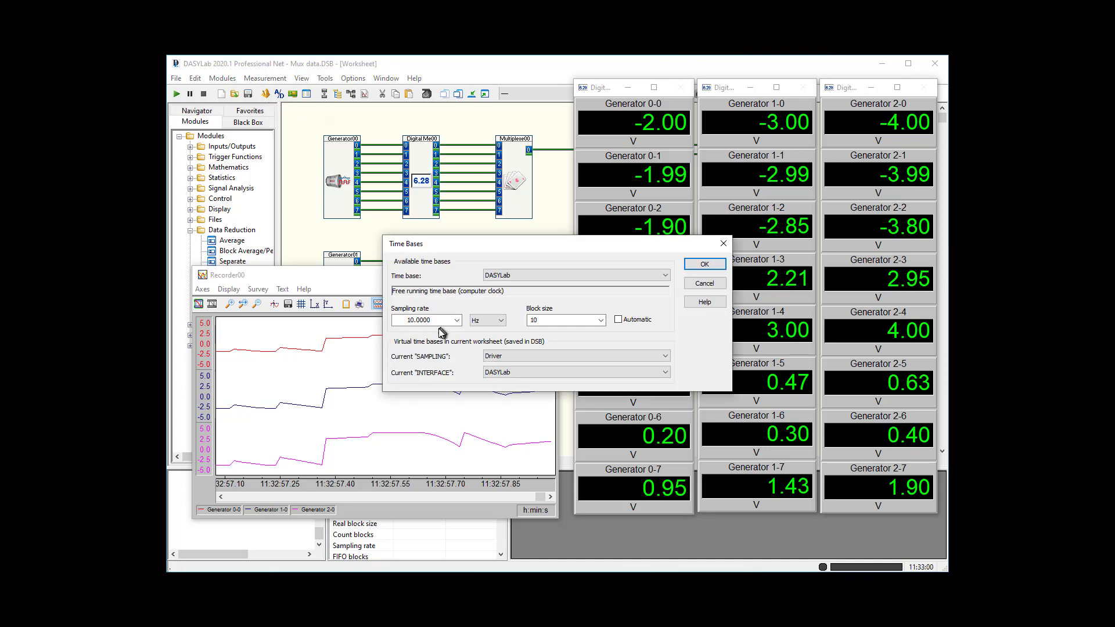
double_click(439, 321)
type("100")
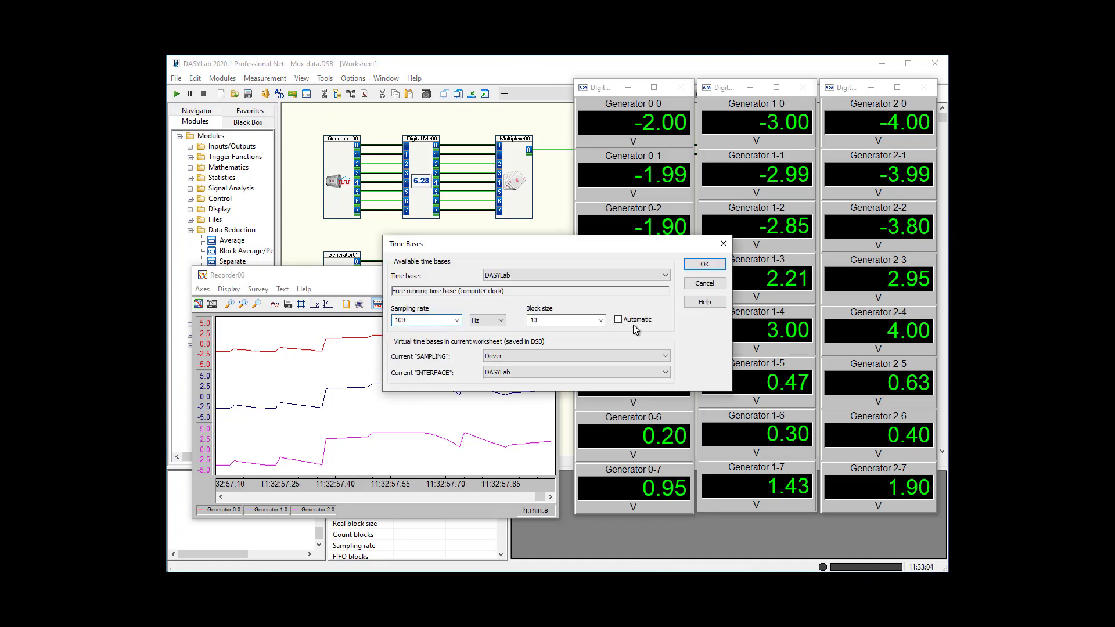
double_click(564, 321)
left_click(704, 265)
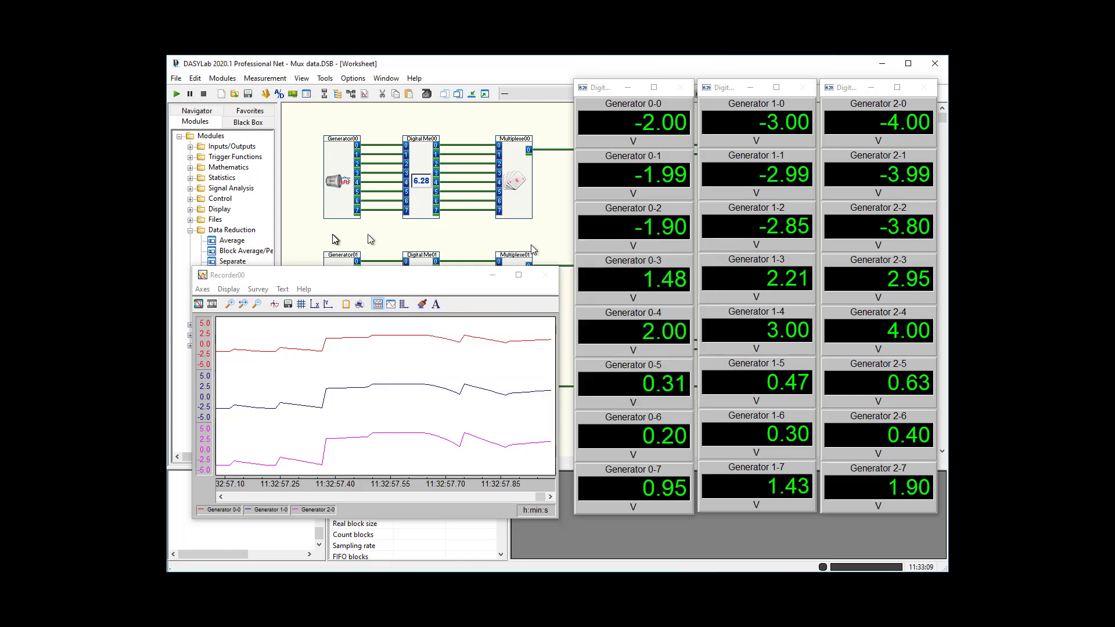
Step: Run and stop the measurement at the new time base, keeping "Mux by block" as the custom string
left_click(176, 93)
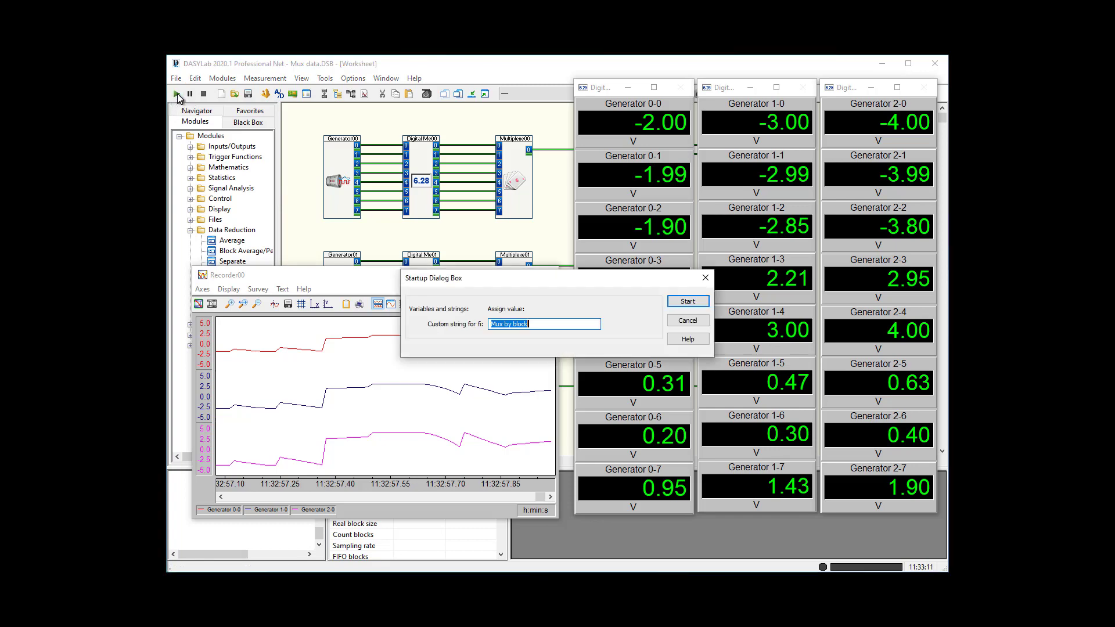
left_click(690, 302)
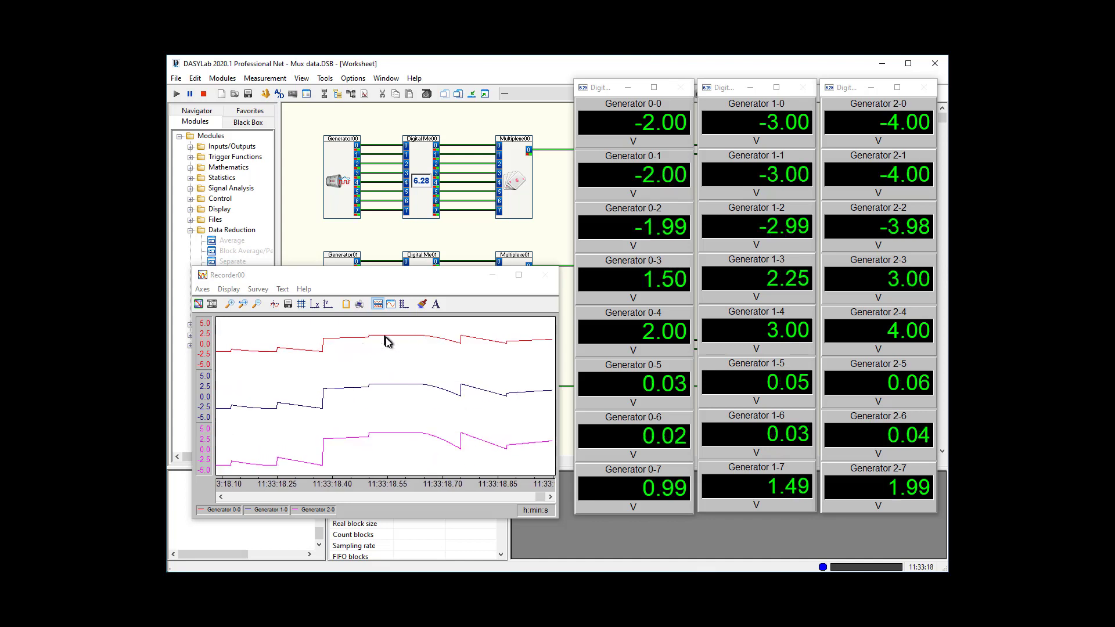
left_click(203, 94)
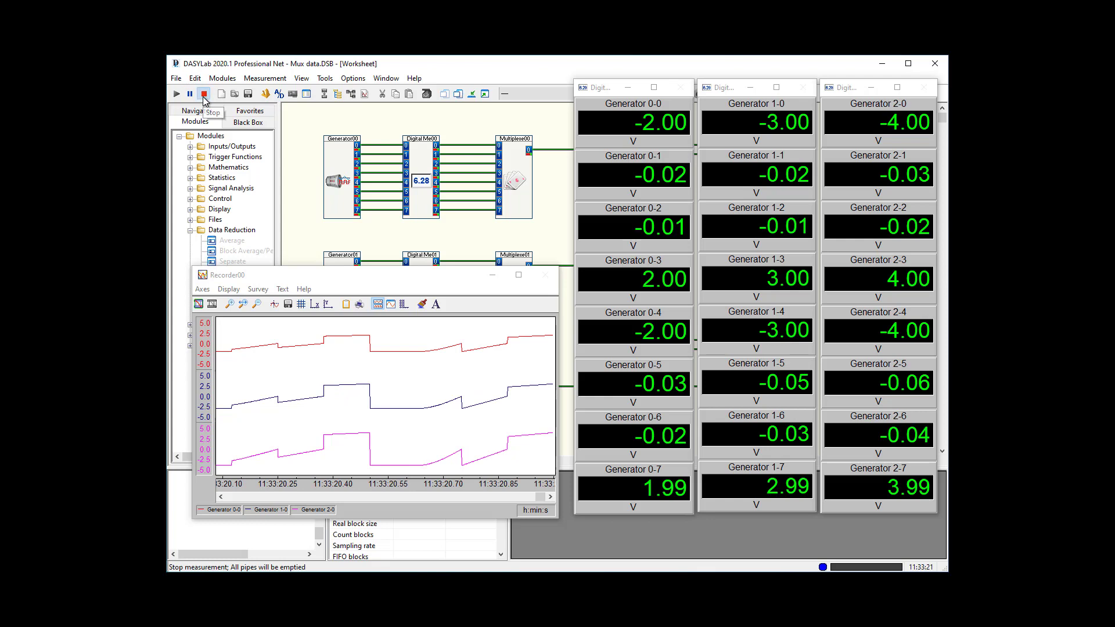
Step: Examine the recorded curves in a taller Recorder00 window, zoomed in on the first blocks and on the last ones
left_click(257, 305)
left_click(230, 305)
left_click_drag(507, 344, 543, 343)
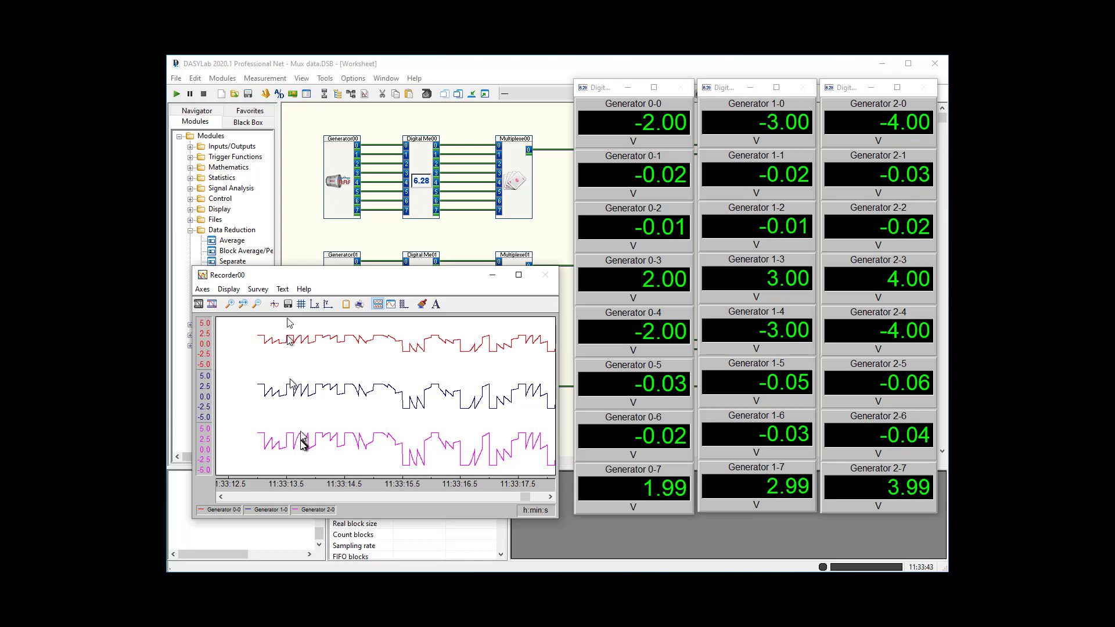
left_click_drag(300, 268, 329, 125)
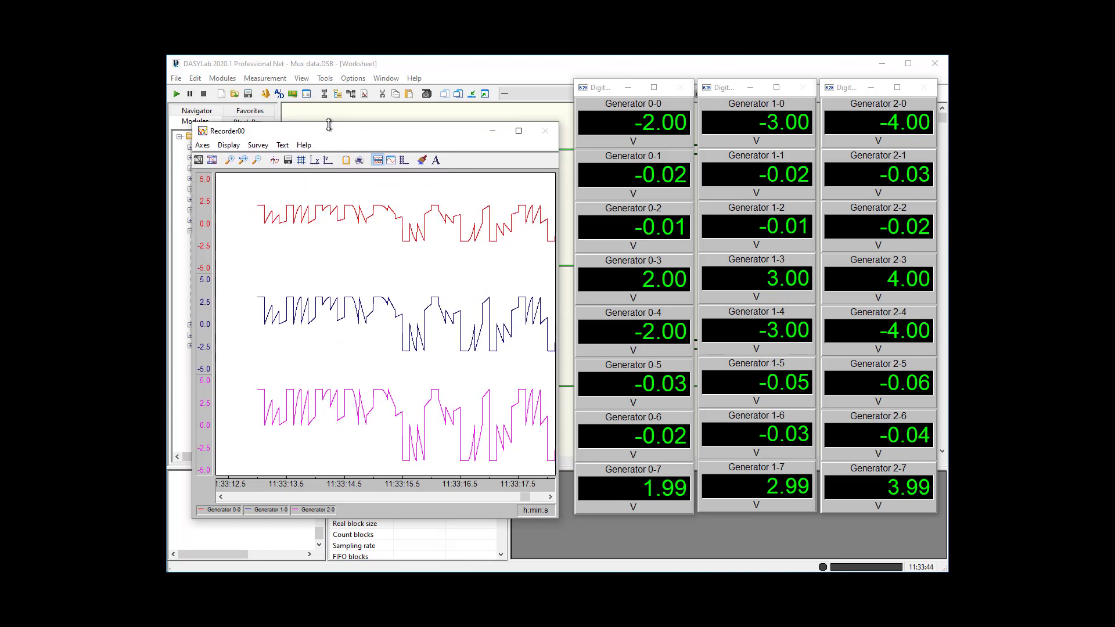
left_click_drag(246, 197, 309, 215)
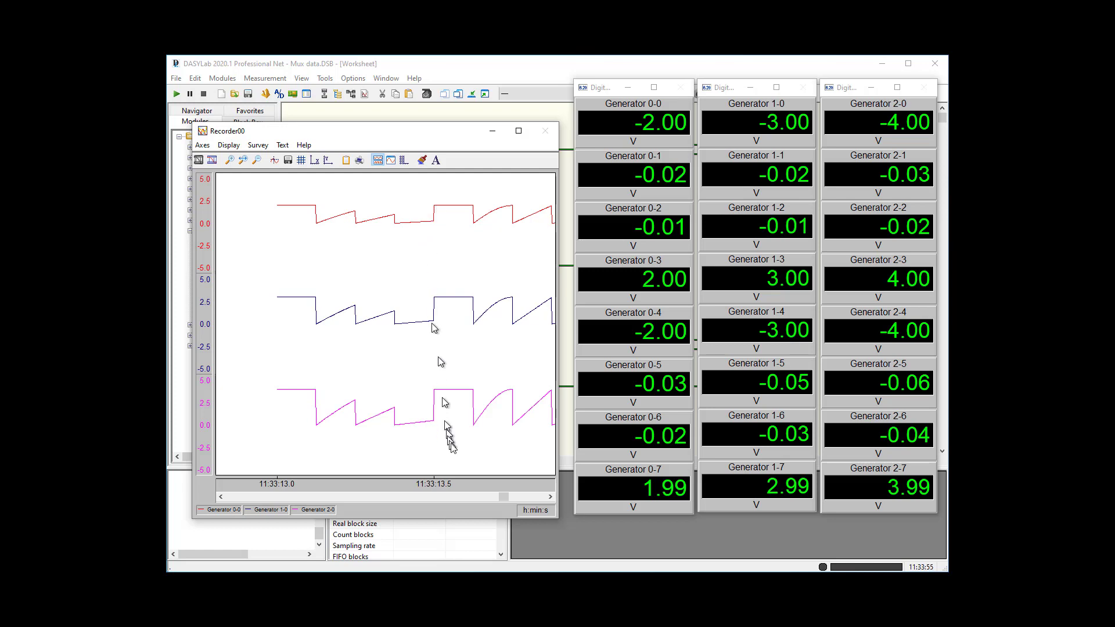
left_click_drag(503, 500, 545, 503)
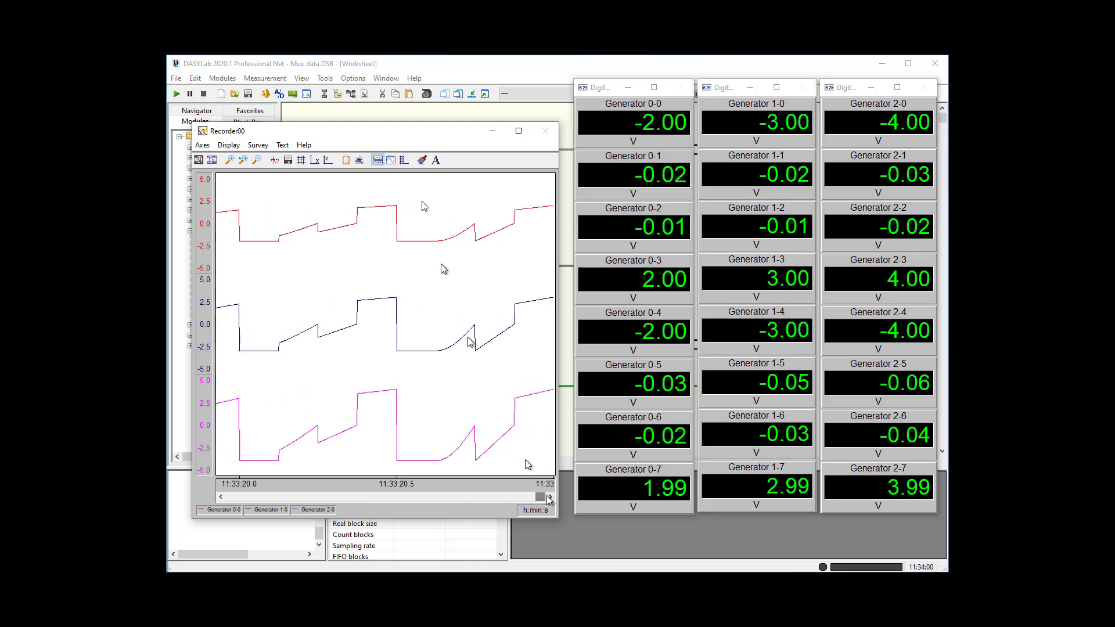
Step: Clear the display windows off the worksheet and add a Y/t Chart module with default settings beside the first multiplexer
left_click(493, 132)
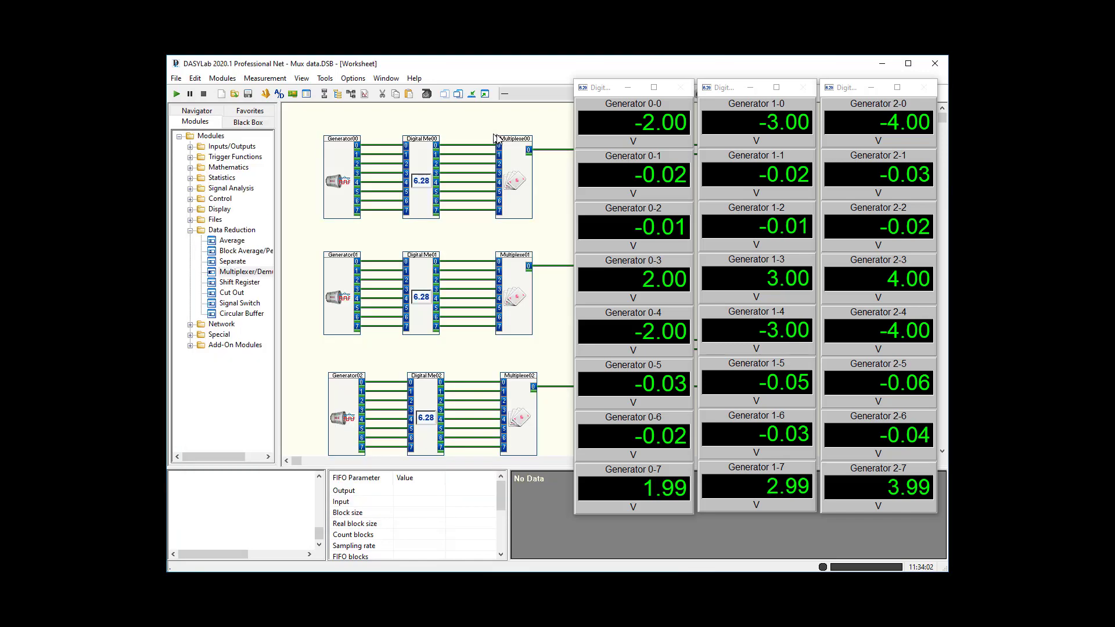
left_click(471, 95)
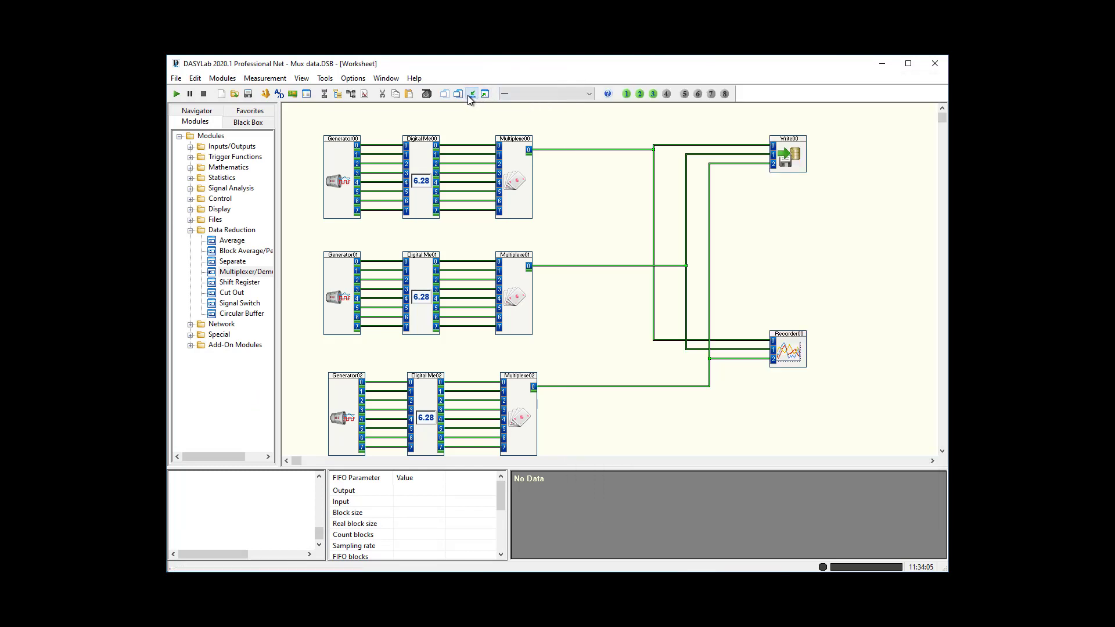
left_click(189, 209)
left_click(234, 220)
left_click_drag(234, 220, 598, 175)
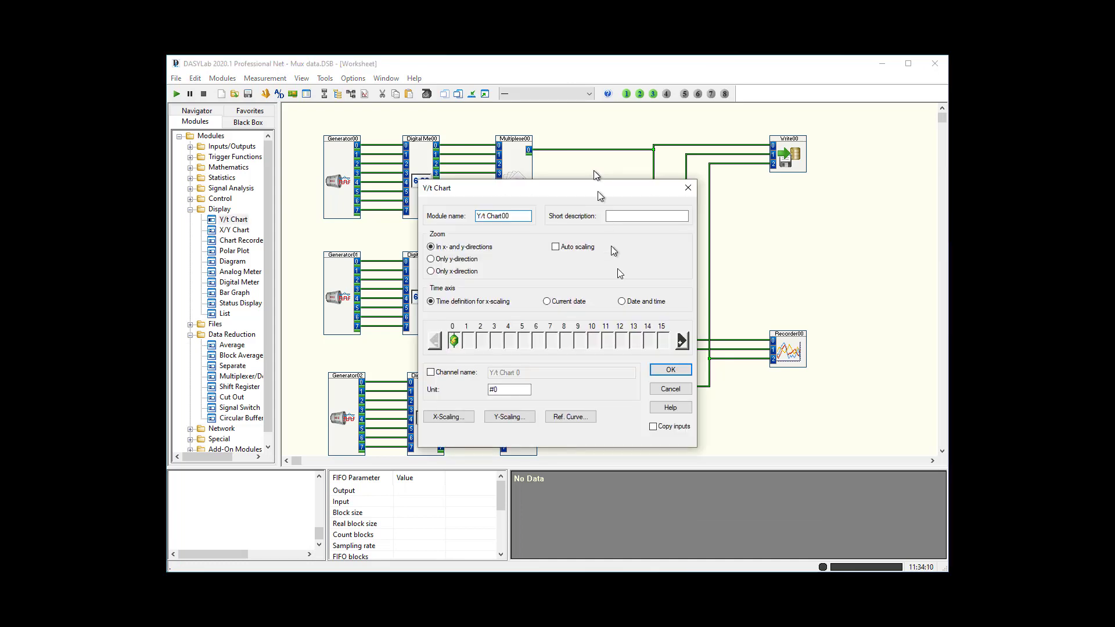
left_click(670, 370)
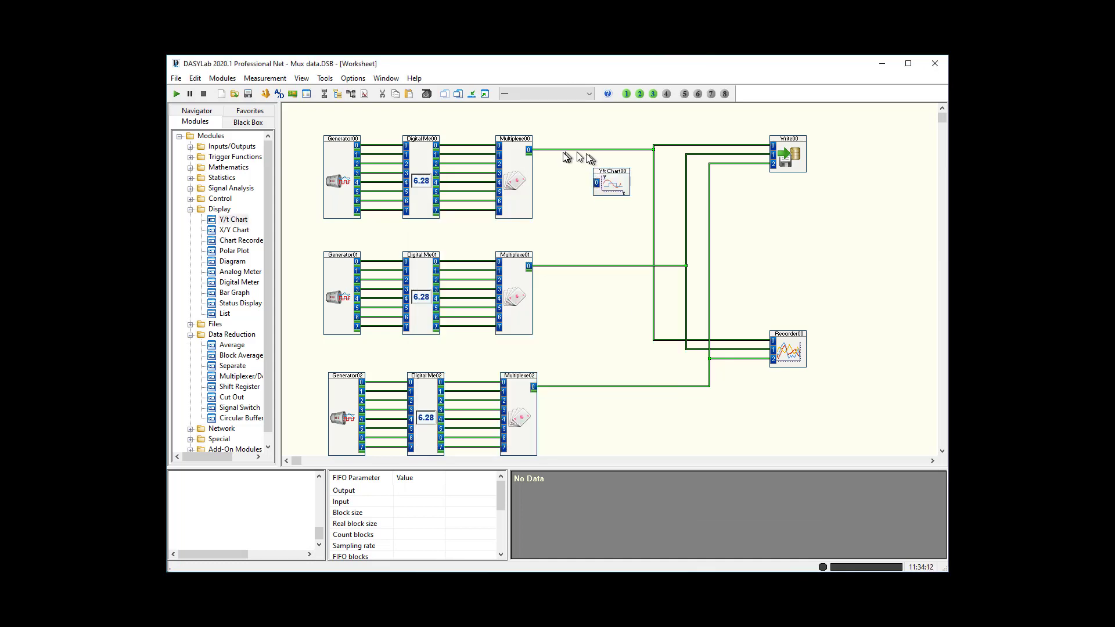
Step: Connect the first multiplexer's output to the Y/t Chart and place its display window over the middle of the worksheet
left_click_drag(565, 150, 597, 182)
double_click(612, 184)
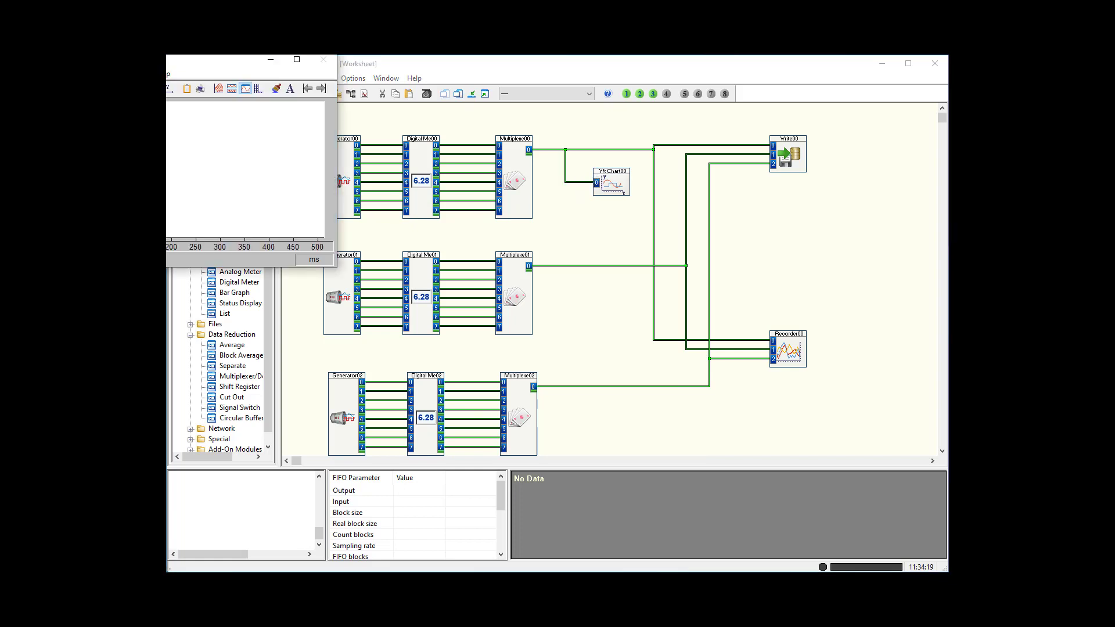
left_click_drag(220, 65, 587, 205)
Step: Run the measurement with the custom string "Mux by block" to view the multiplexed blocks in the Y/t Chart, and stop it
left_click(178, 94)
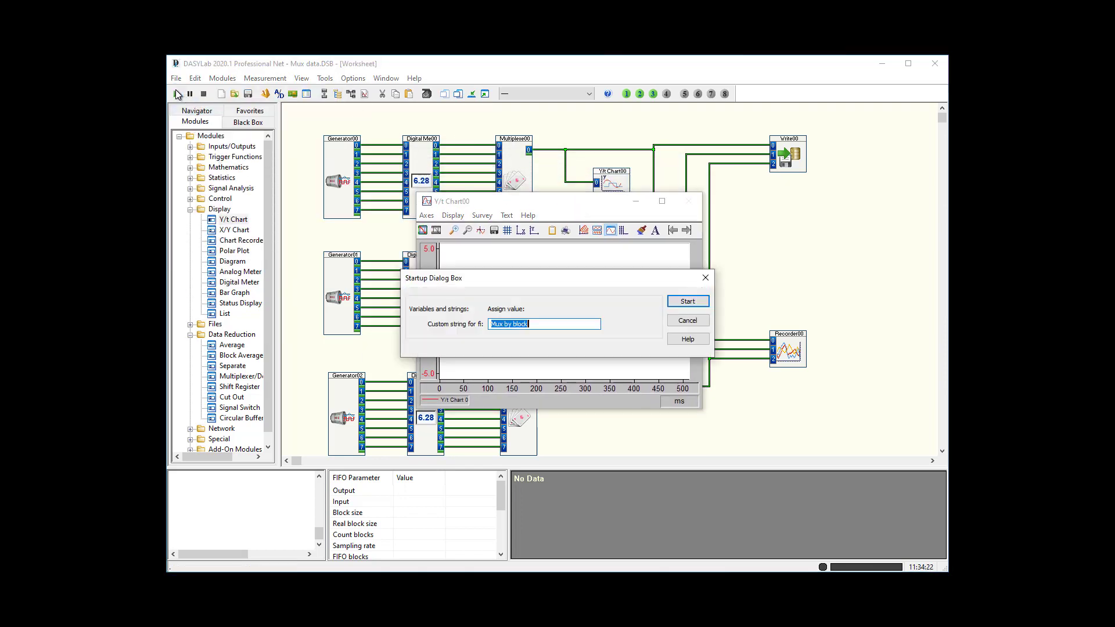
left_click(687, 303)
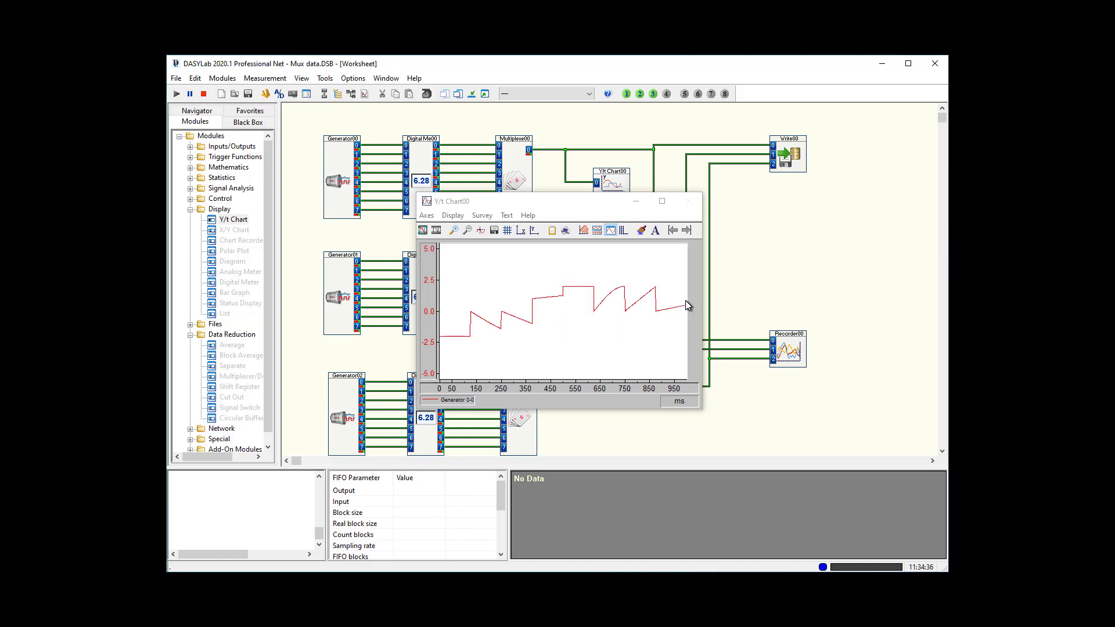
left_click(203, 94)
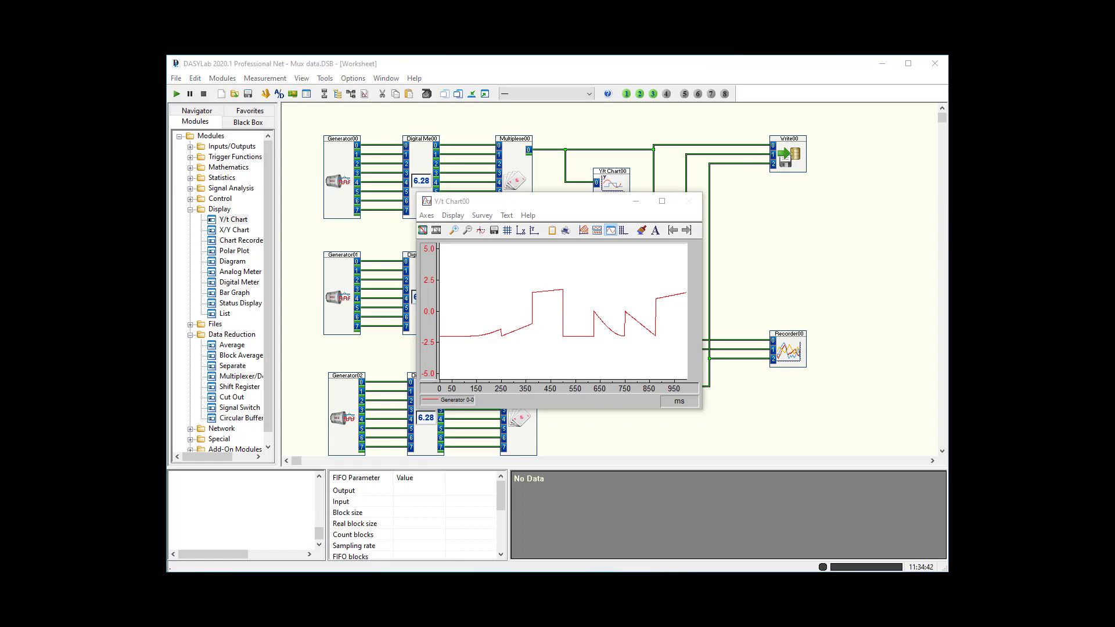
Step: Open 2020-12-30_Mux by block_DATA_004.CSV from the DASYLab data folder in Excel
left_click_drag(167, 180, 584, 123)
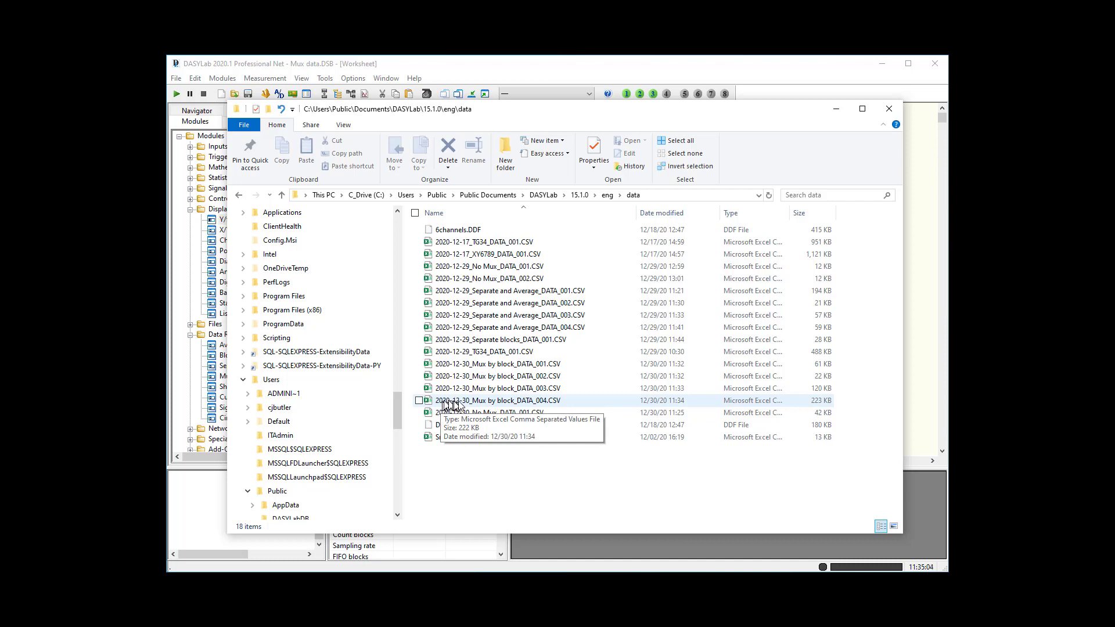
left_click(538, 402)
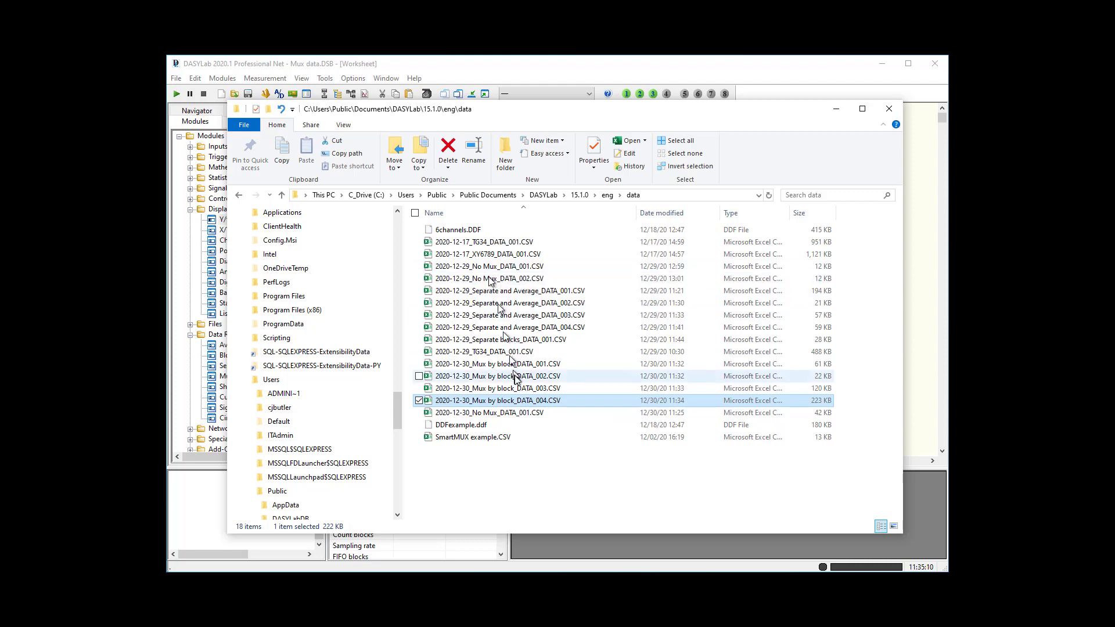
right_click(522, 401)
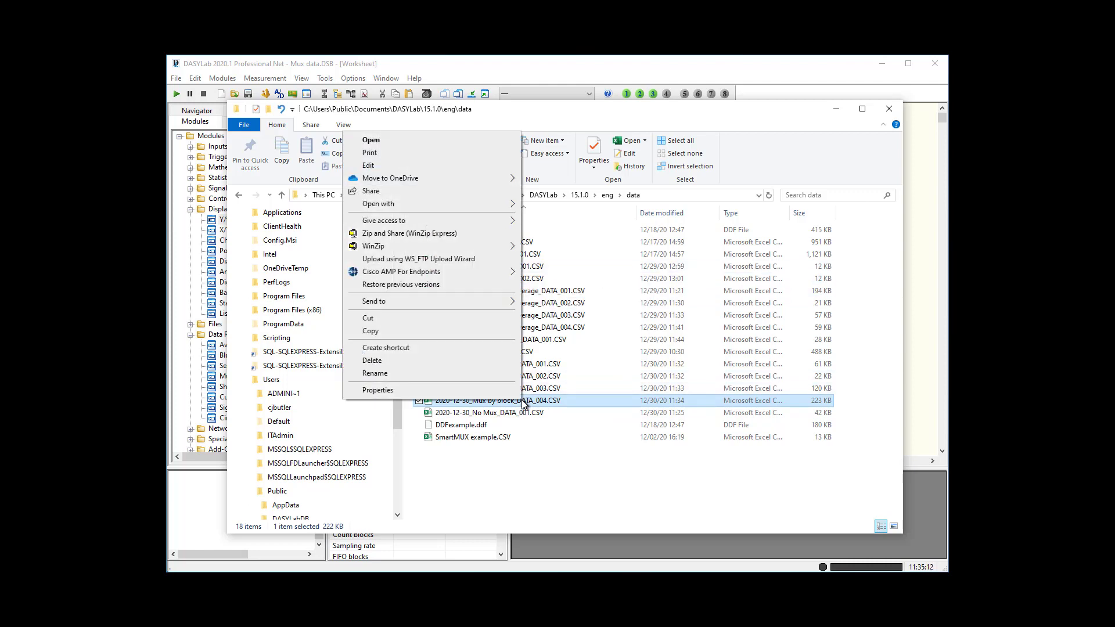
left_click(410, 143)
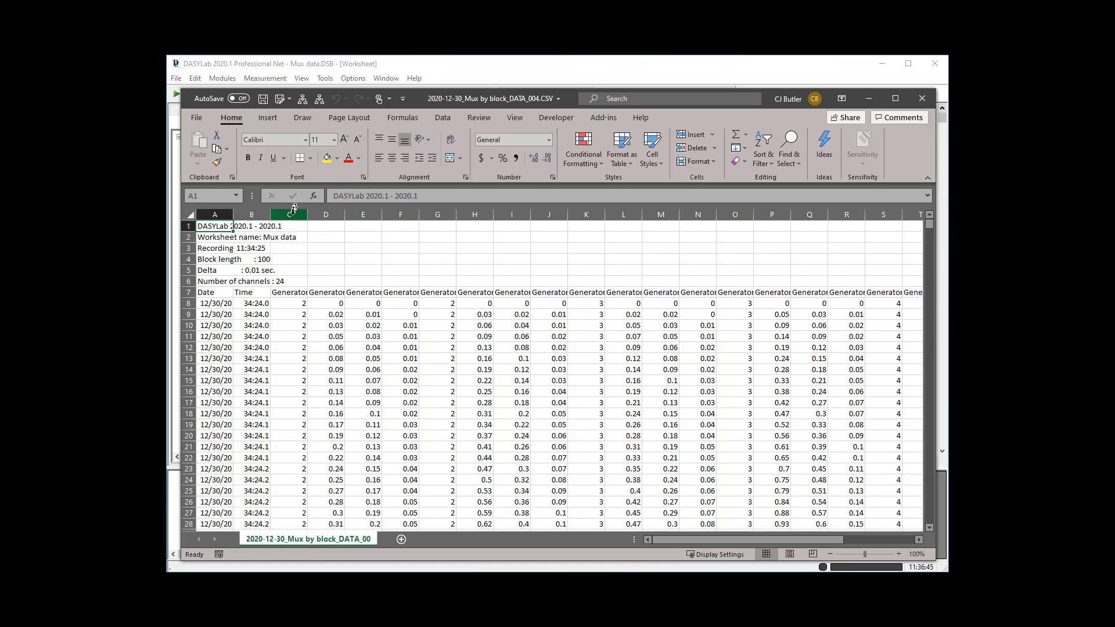
Step: Fit the widths of columns C to S to their contents so the full generator headings can be read
left_click_drag(291, 215, 887, 251)
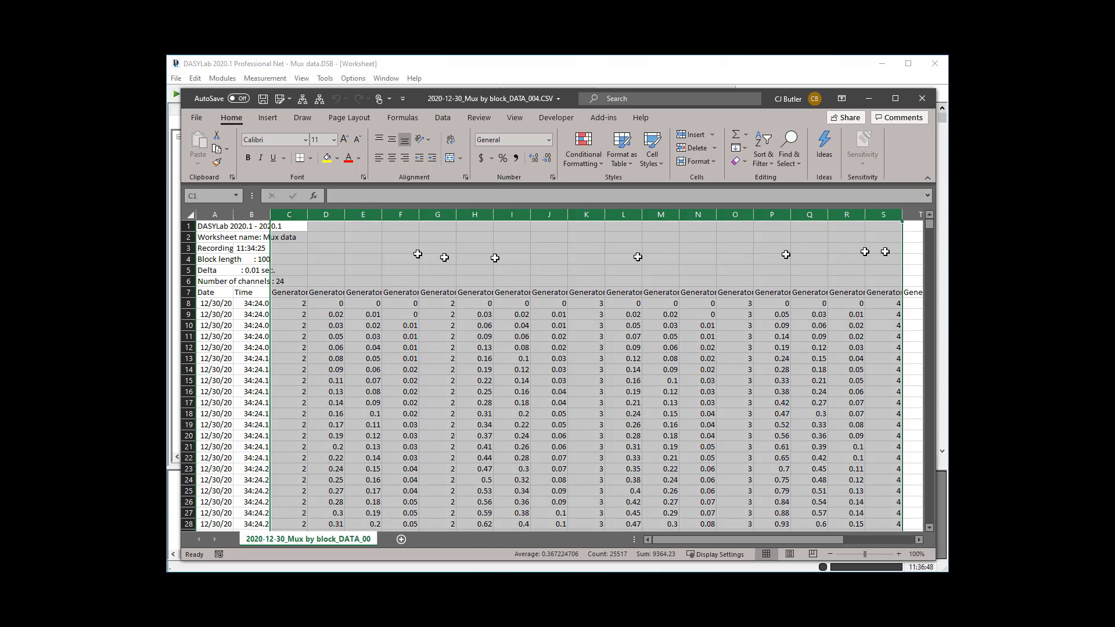
double_click(310, 216)
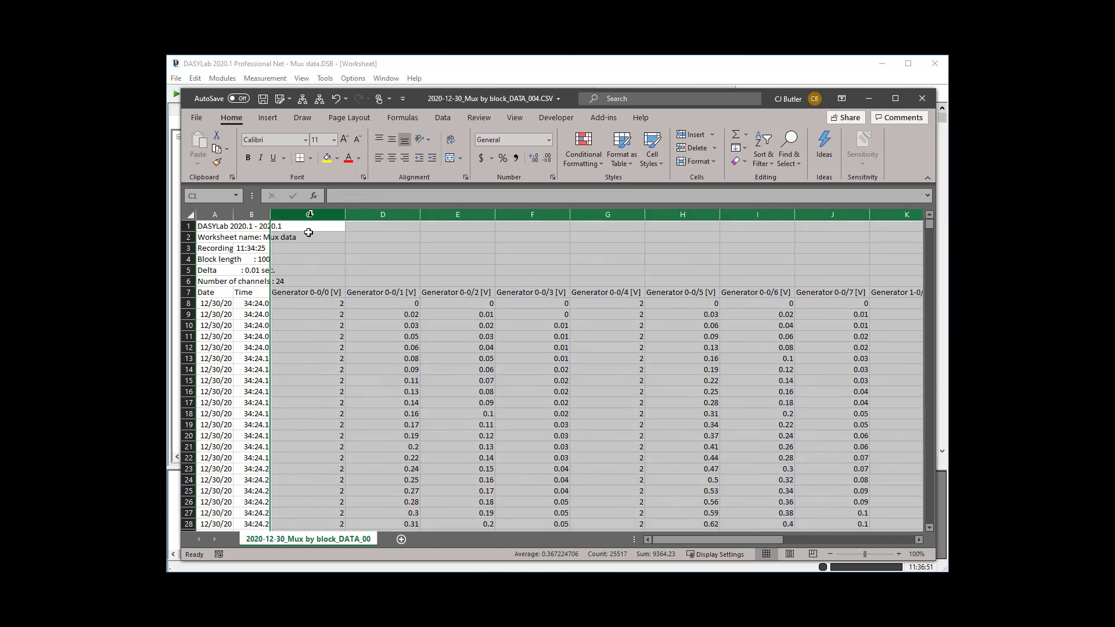
Step: Examine the row 7 channel headings from Generator 0-0/0 to Generator 1-0/0 to see how the multiplexed channels are named
left_click(302, 293)
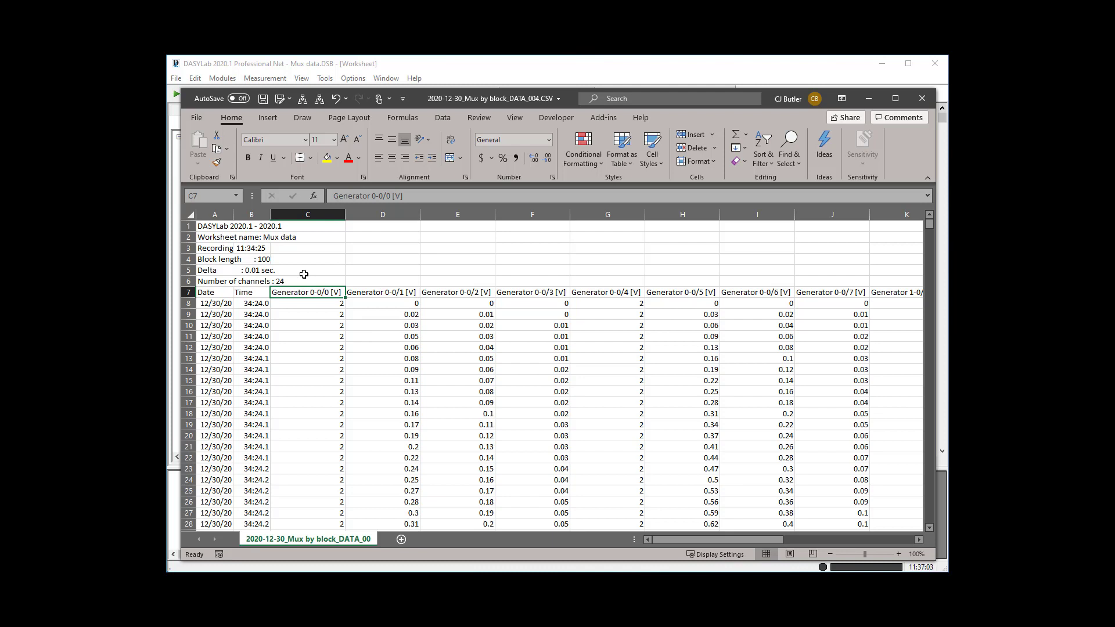
key("Right")
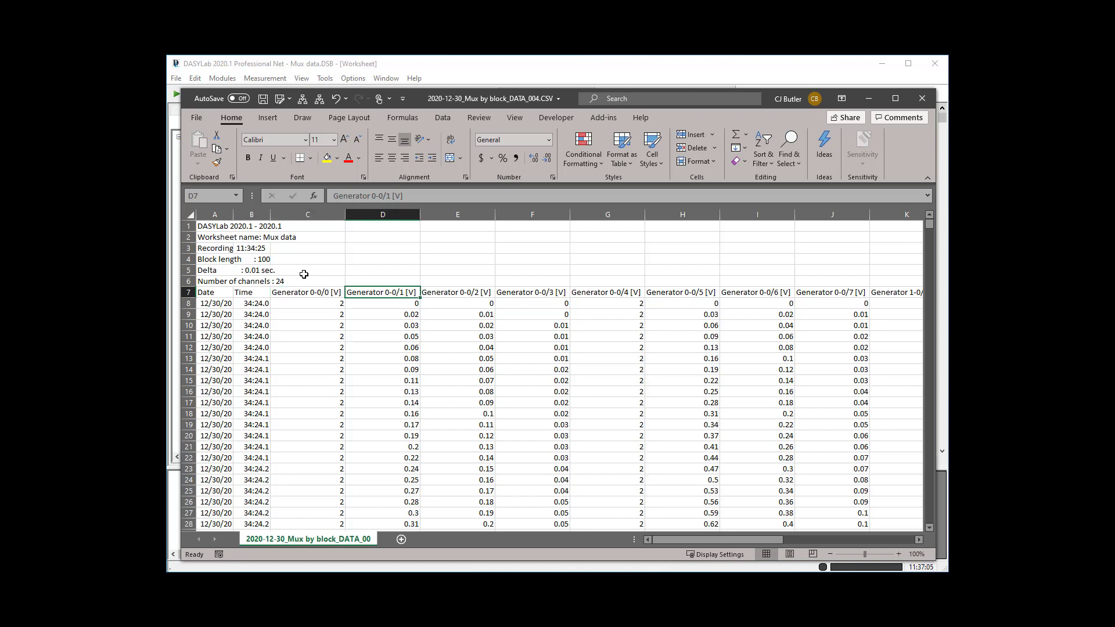
key("Right")
key("Right")
key("Right")
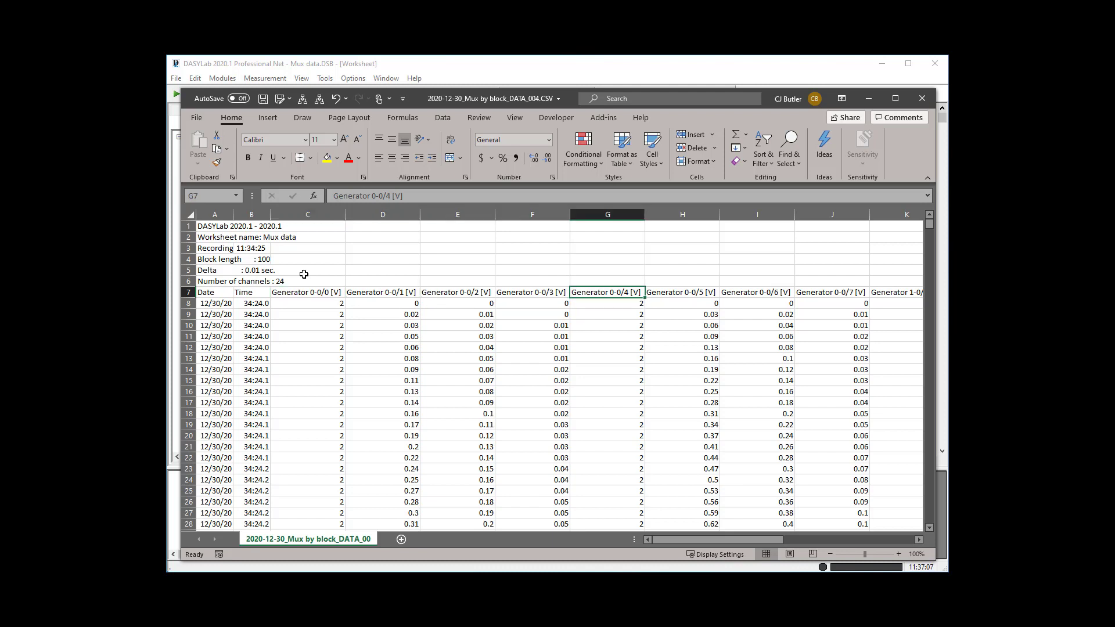
key("Right")
key("Right")
key("Right")
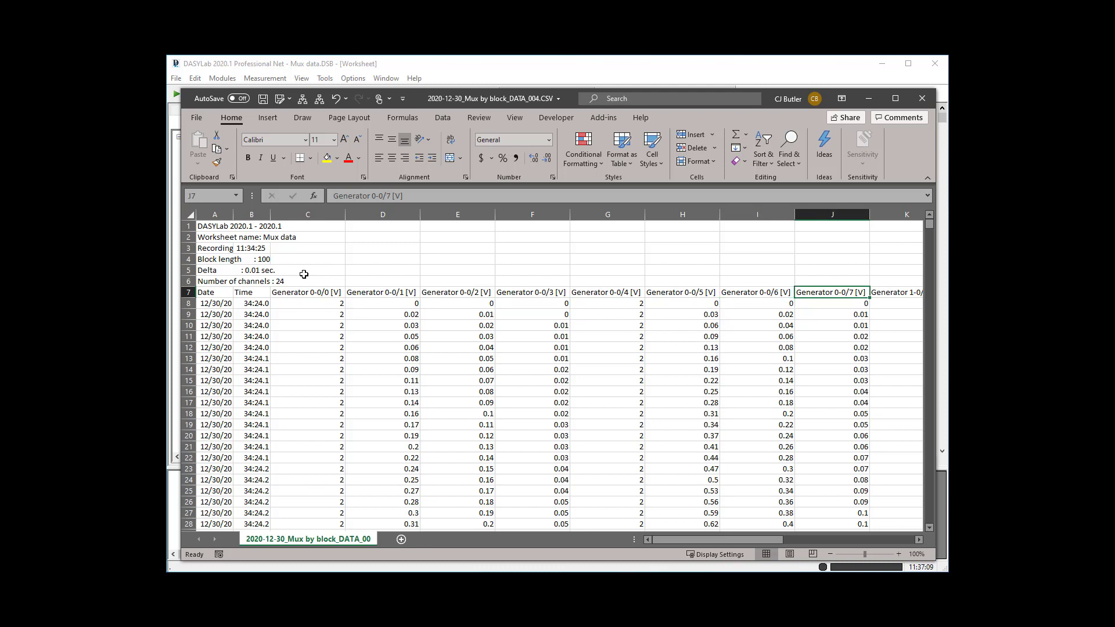
key("Right")
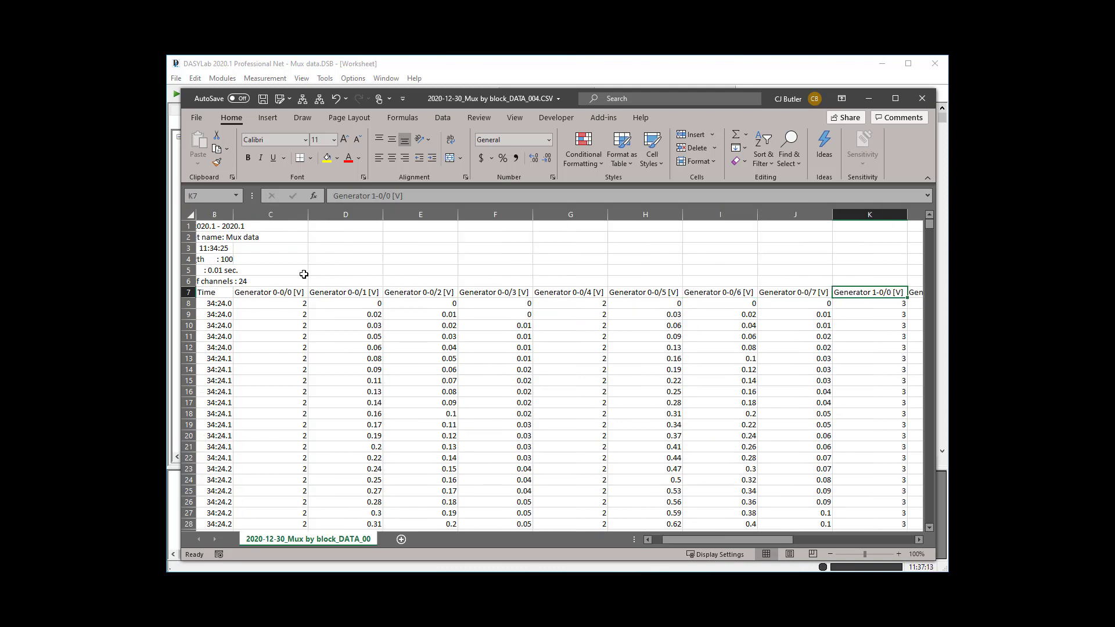
key("Left")
key("Left")
key("Left")
key("Left")
key("Left")
key("Left")
key("Left")
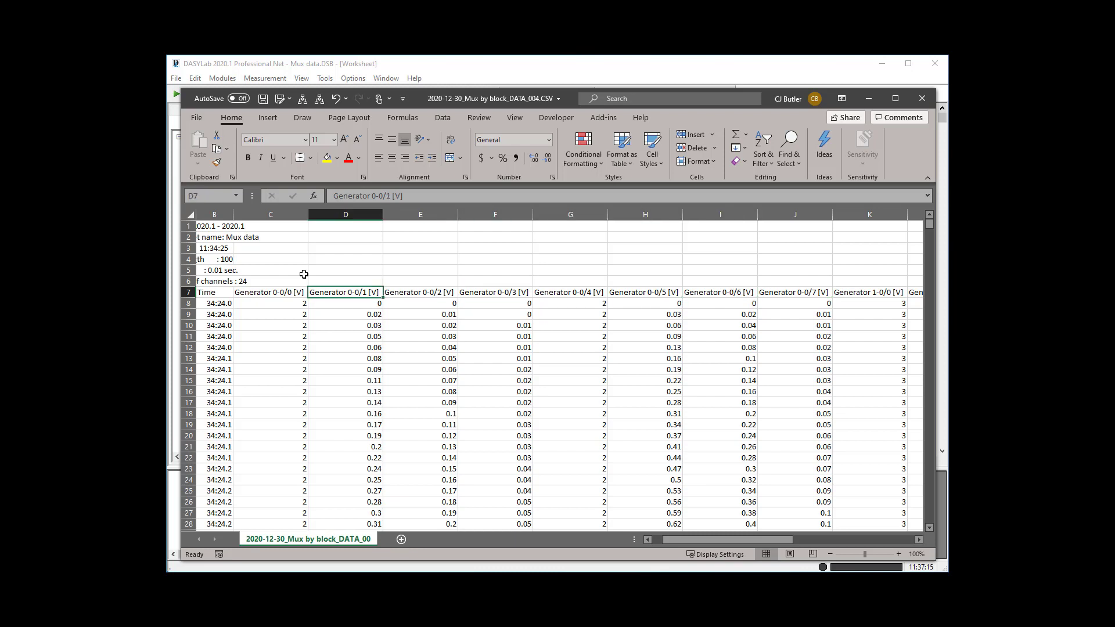
key("Left")
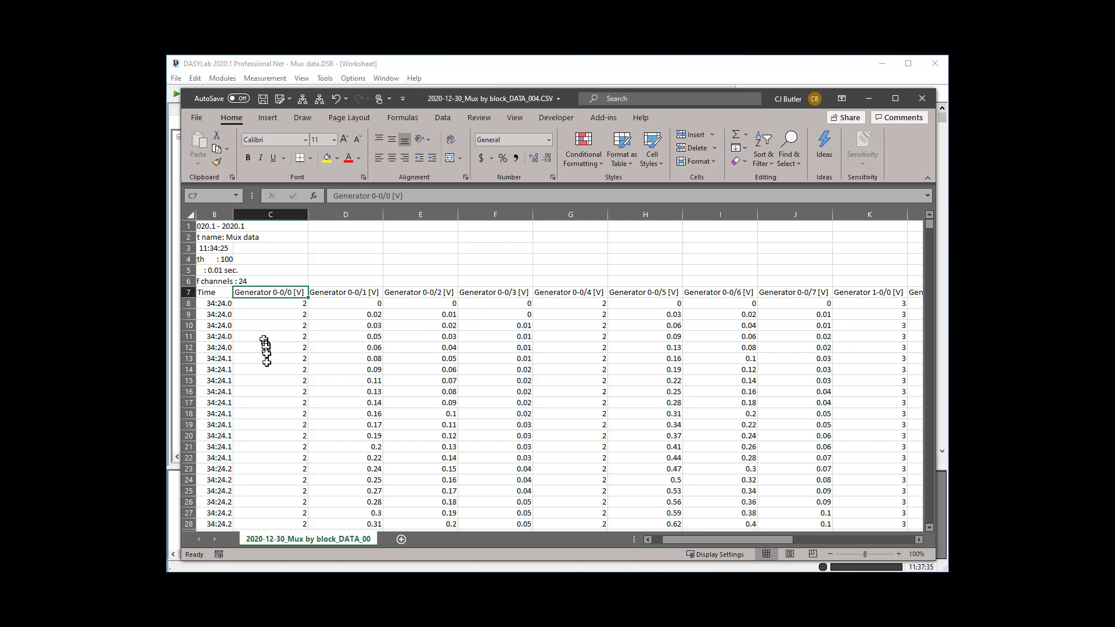
Step: Examine the recorded values down the generator columns past row 600, and recheck the first two channel headings in row 7
left_click(265, 431)
scroll(266, 430, "down", 8)
scroll(265, 431, "down", 20)
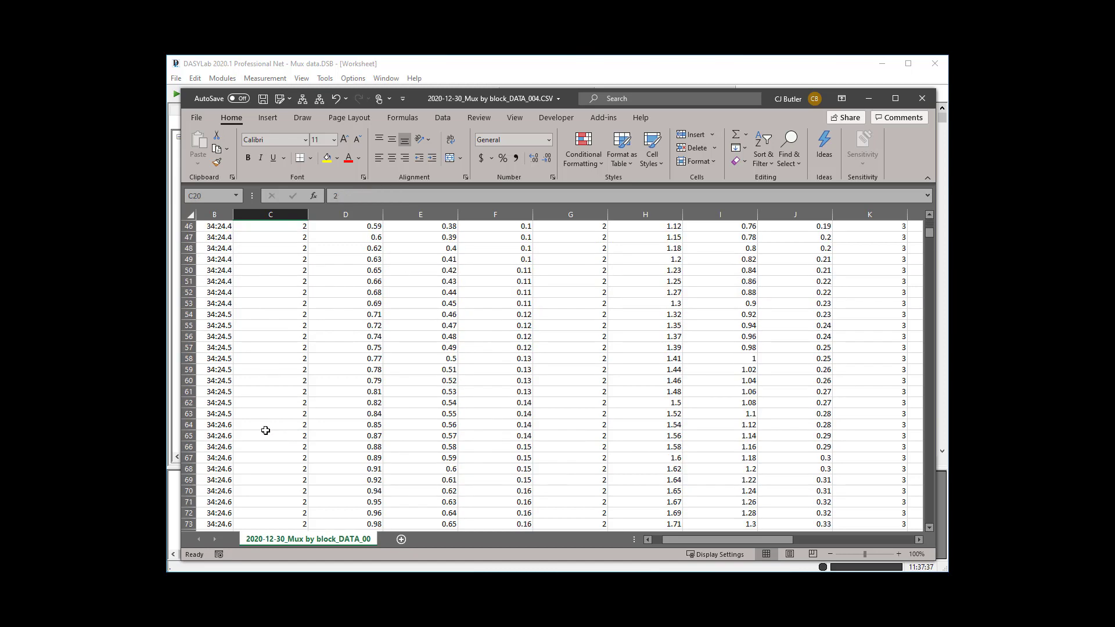
scroll(265, 431, "down", 20)
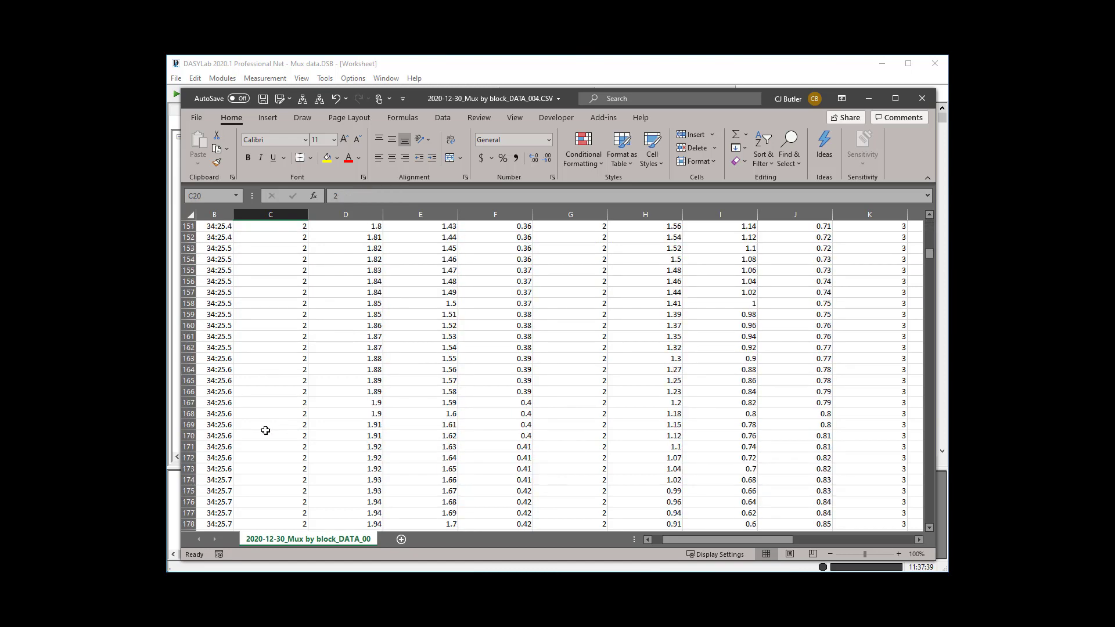
scroll(265, 430, "down", 20)
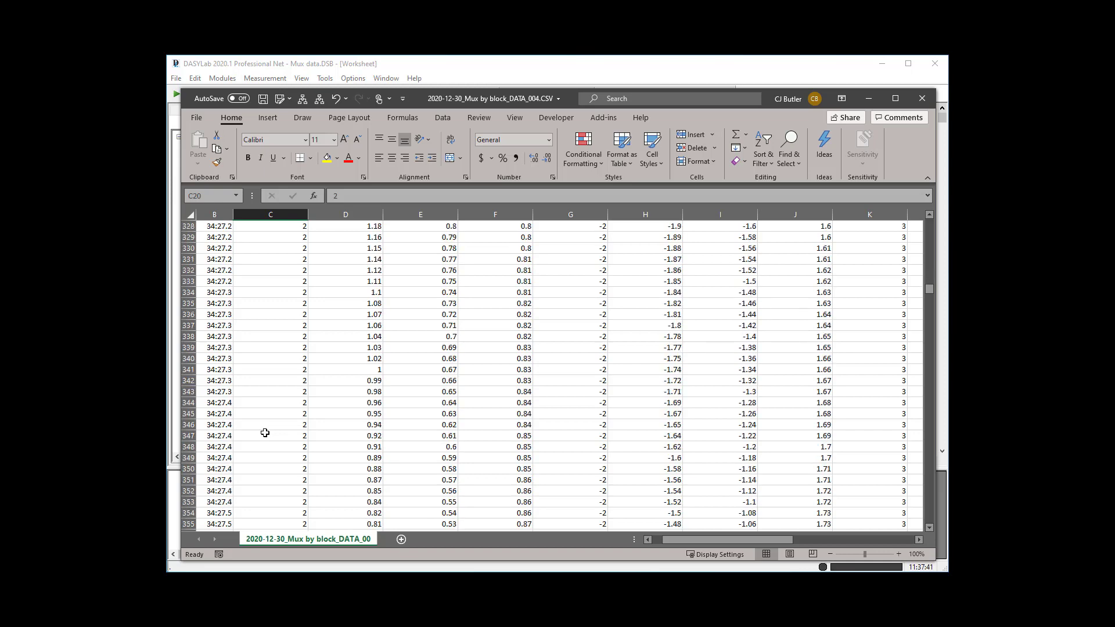
scroll(259, 445, "down", 20)
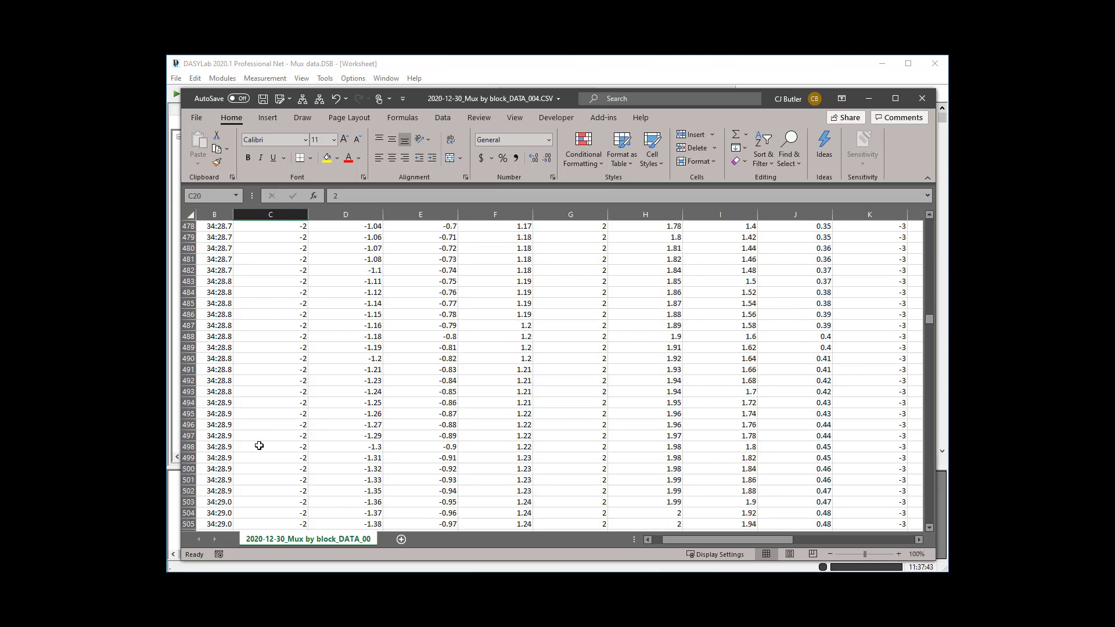
scroll(258, 450, "up", 4)
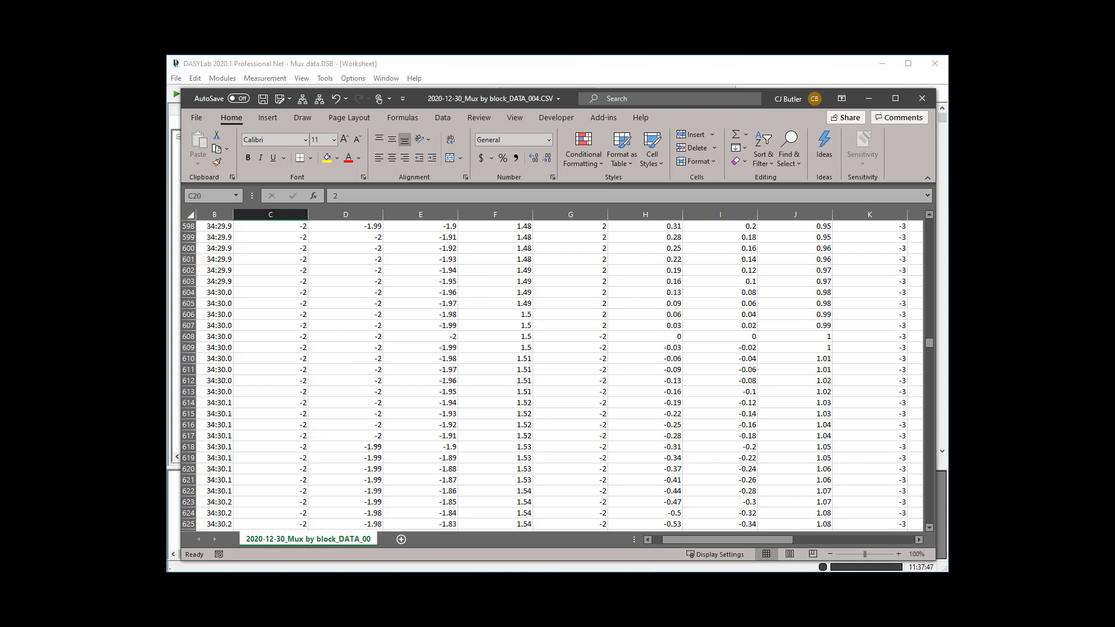
left_click_drag(929, 343, 925, 222)
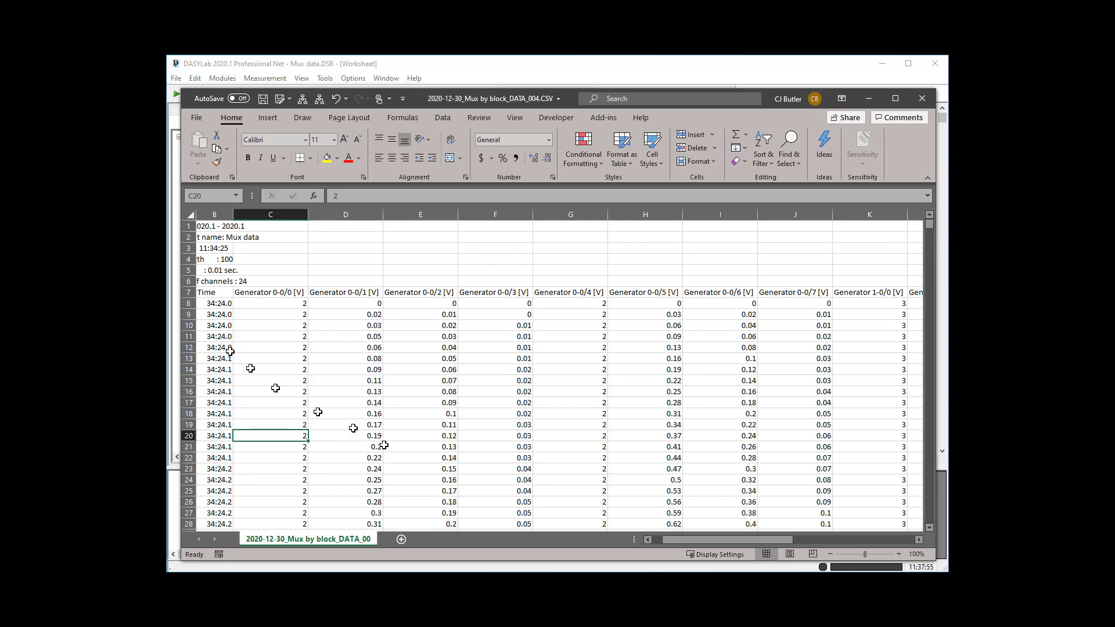
left_click(648, 540)
left_click(326, 295)
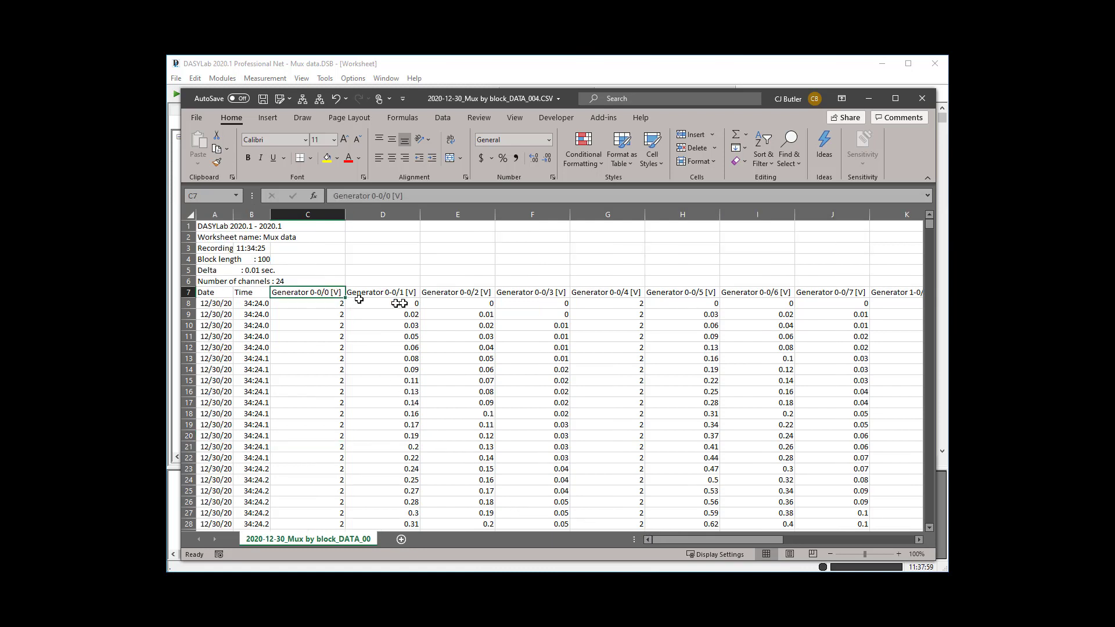
left_click(387, 292)
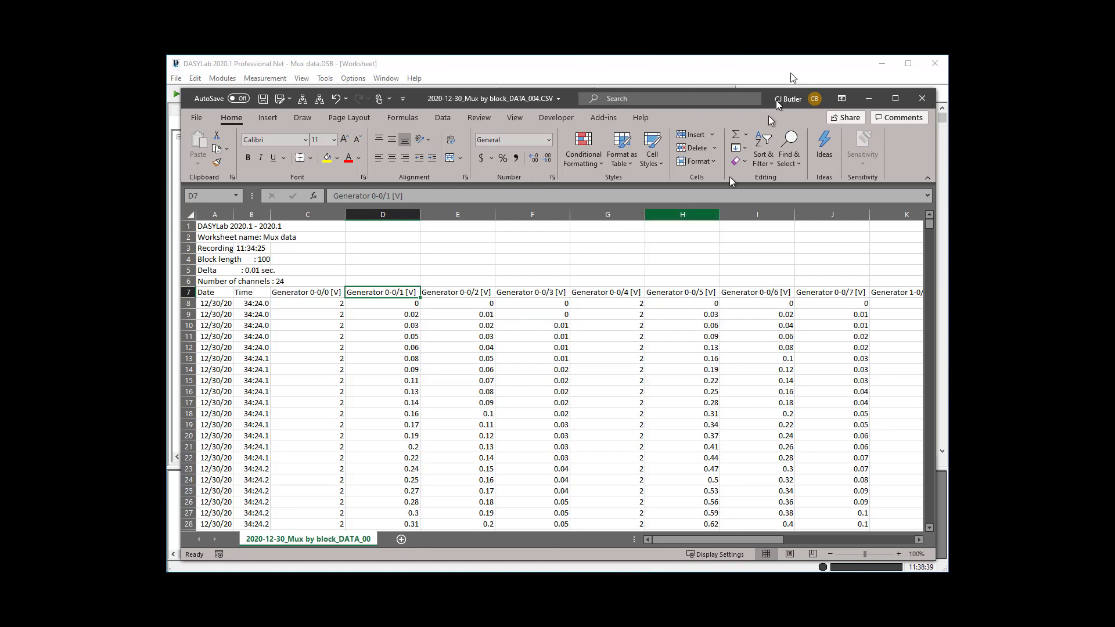
Step: Return to the DASYLab worksheet and set the Multiplexe00 module's multiplexing mode to SmartMux (blockwise)
left_click(871, 102)
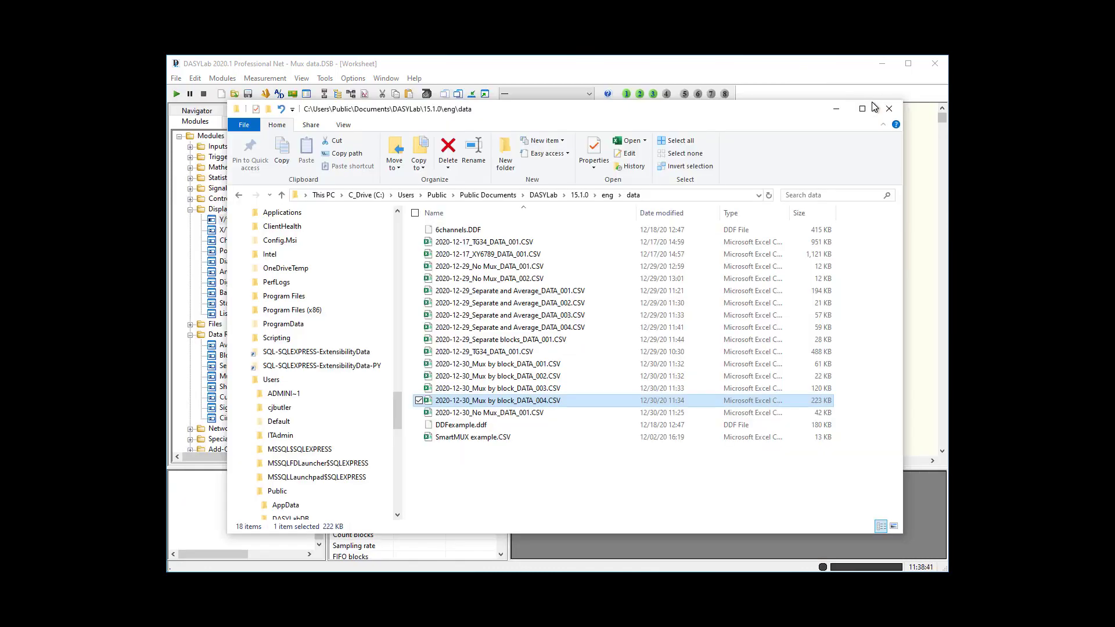
left_click(839, 109)
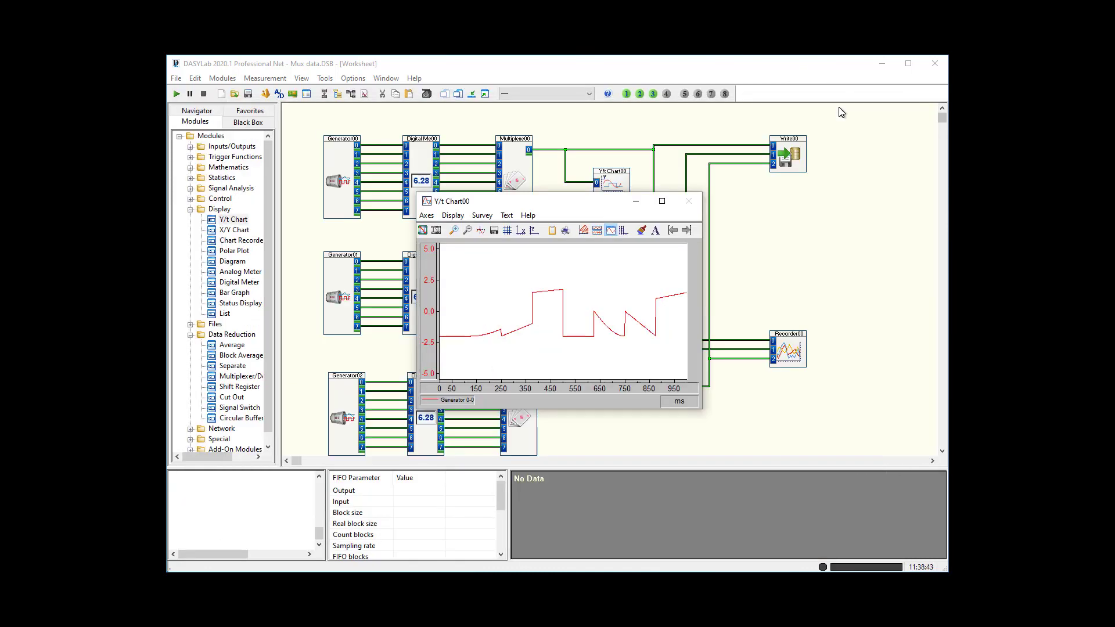
double_click(523, 160)
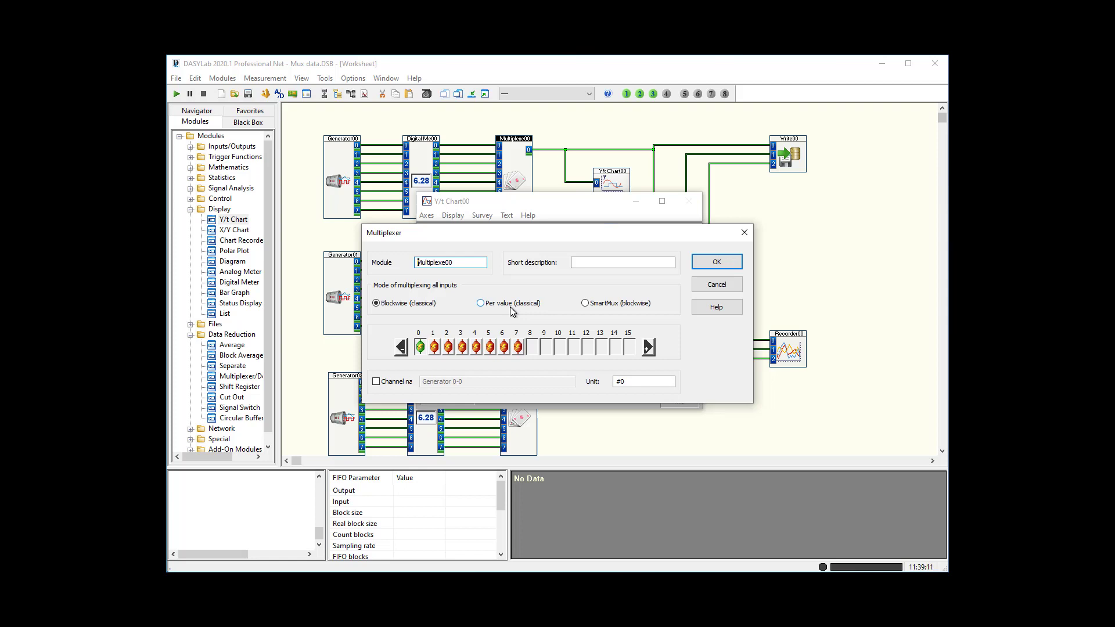
left_click(607, 306)
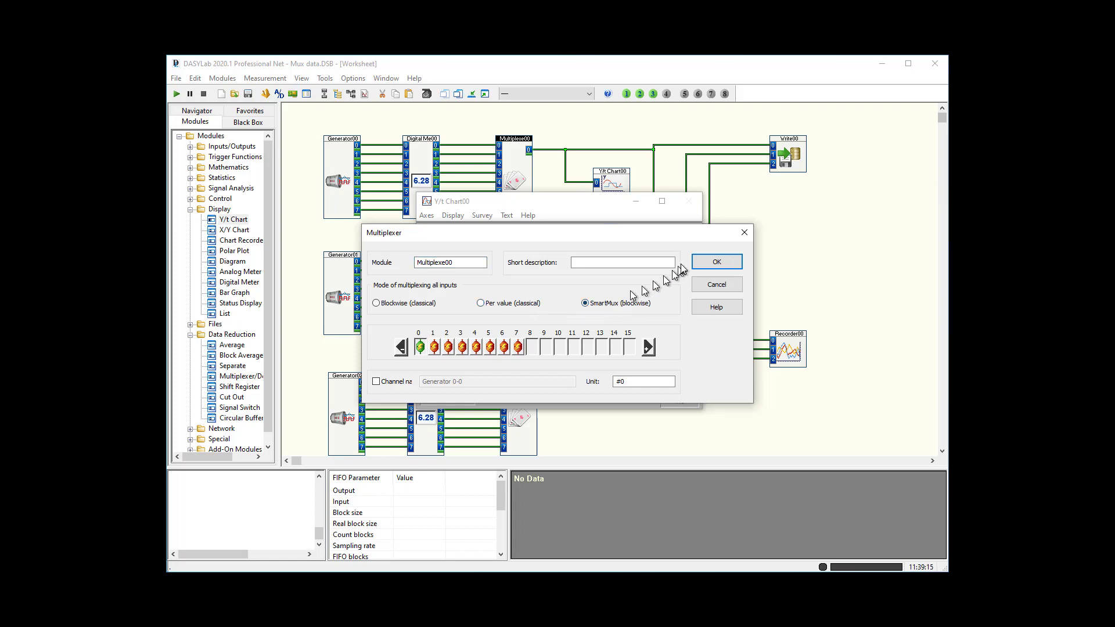
left_click(717, 262)
Step: Minimize the Y/t Chart window and set the Multiplexe01 and Multiplexe02 modules to SmartMux (blockwise)
left_click(635, 203)
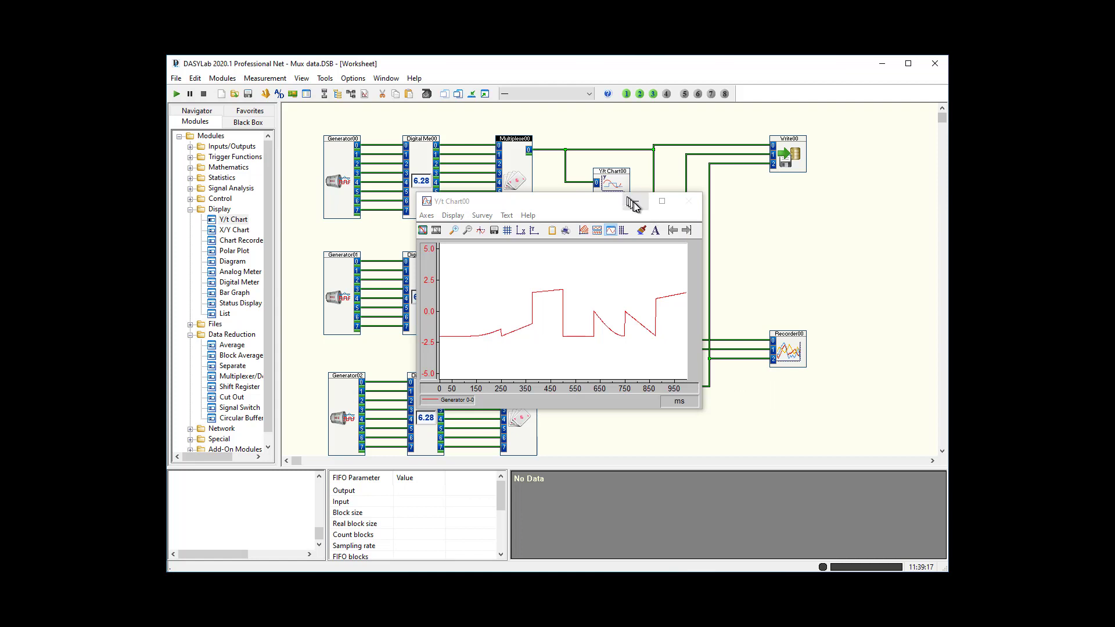
double_click(524, 287)
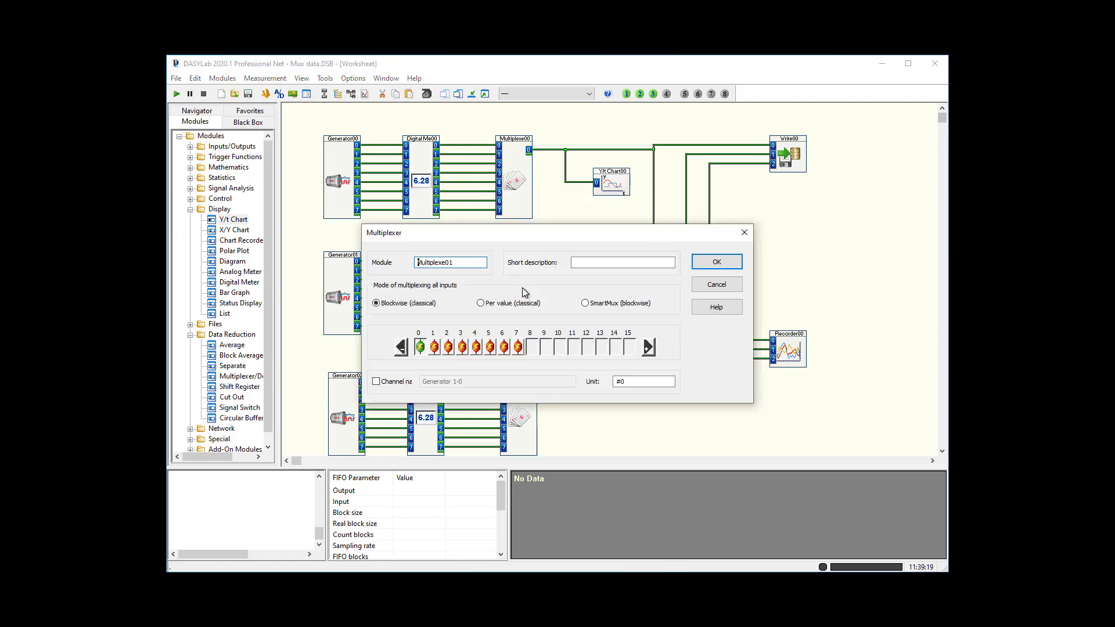
left_click(601, 305)
left_click(710, 262)
double_click(530, 407)
left_click(629, 308)
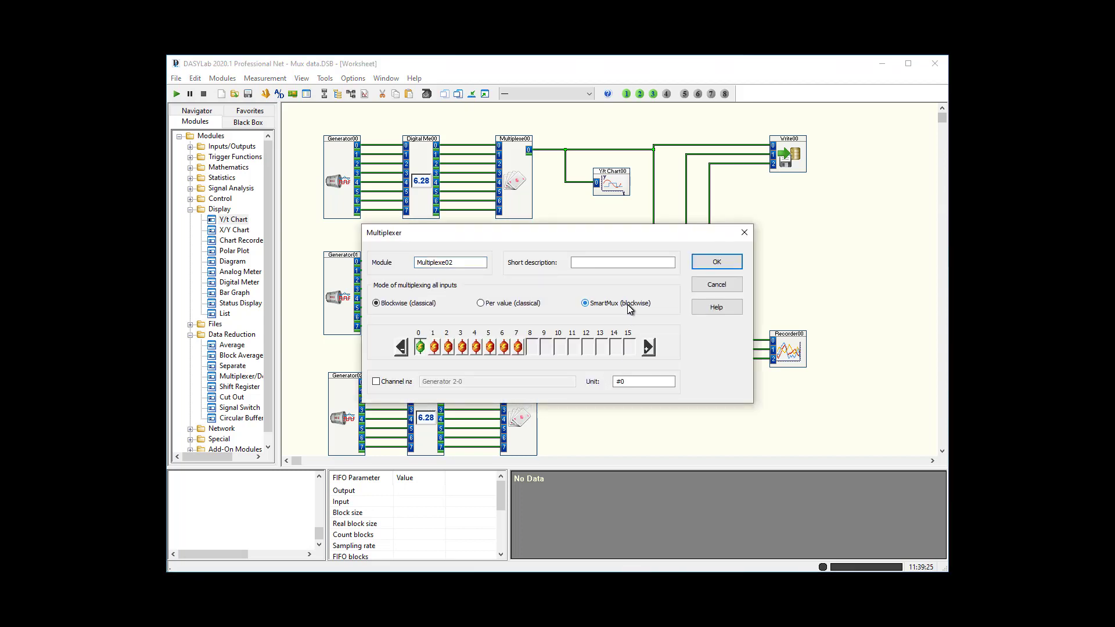
left_click(712, 266)
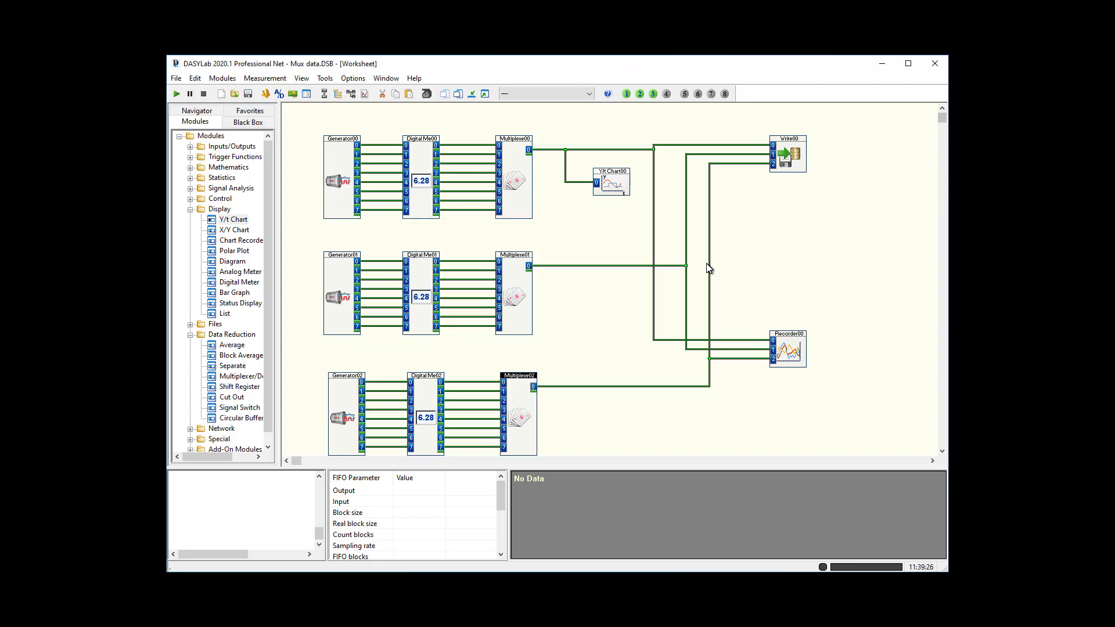
Step: In Generator00, set the unit of channel 1 to °C and of channel 2 to °F
double_click(335, 181)
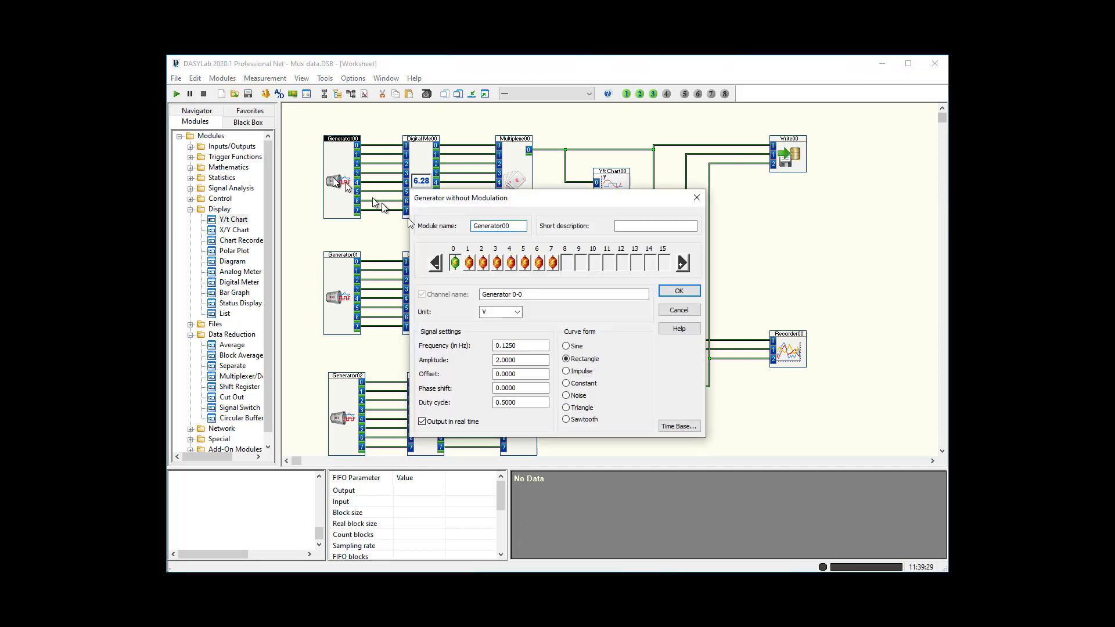
left_click(469, 262)
left_click(517, 312)
left_click(504, 328)
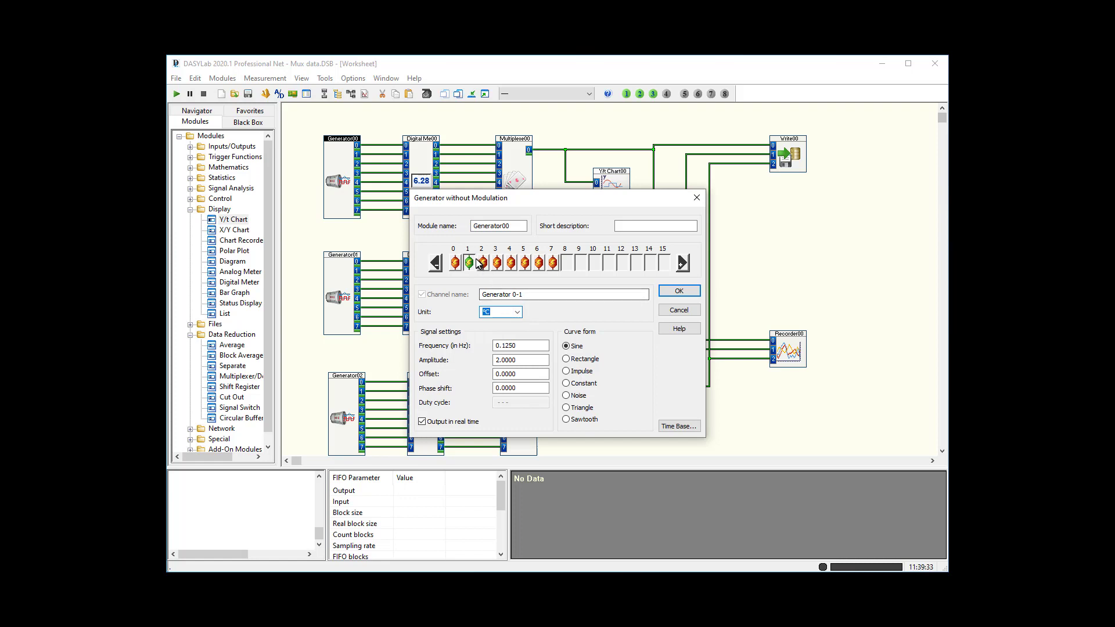
left_click(483, 263)
left_click(518, 311)
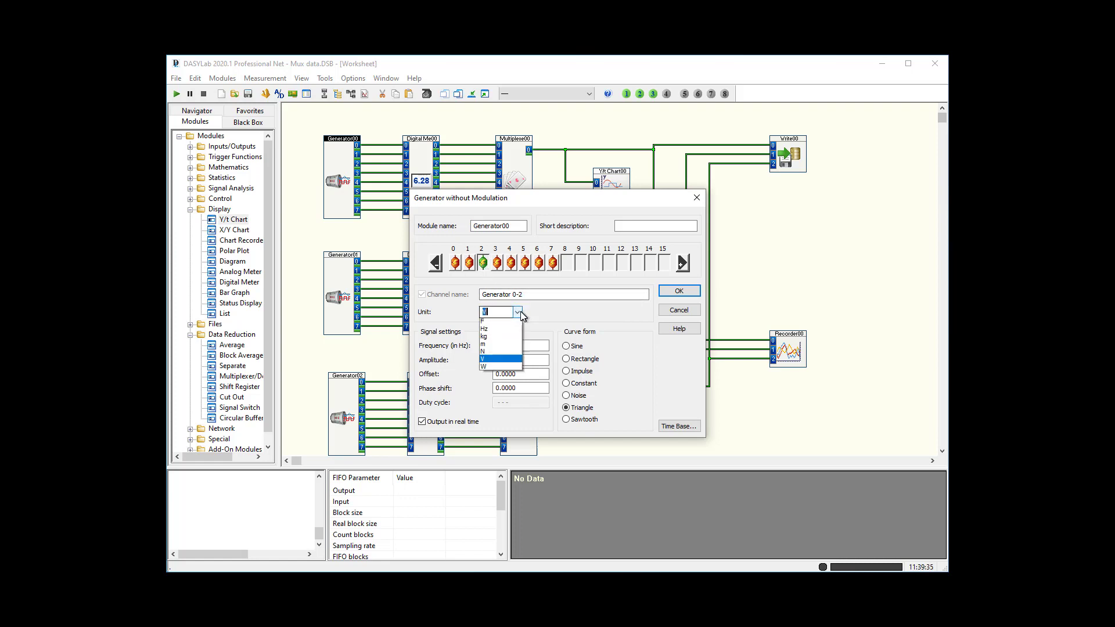
left_click(503, 337)
Step: Set the unit of Generator00's channel 3 to kg and of channel 4 to N
left_click(498, 265)
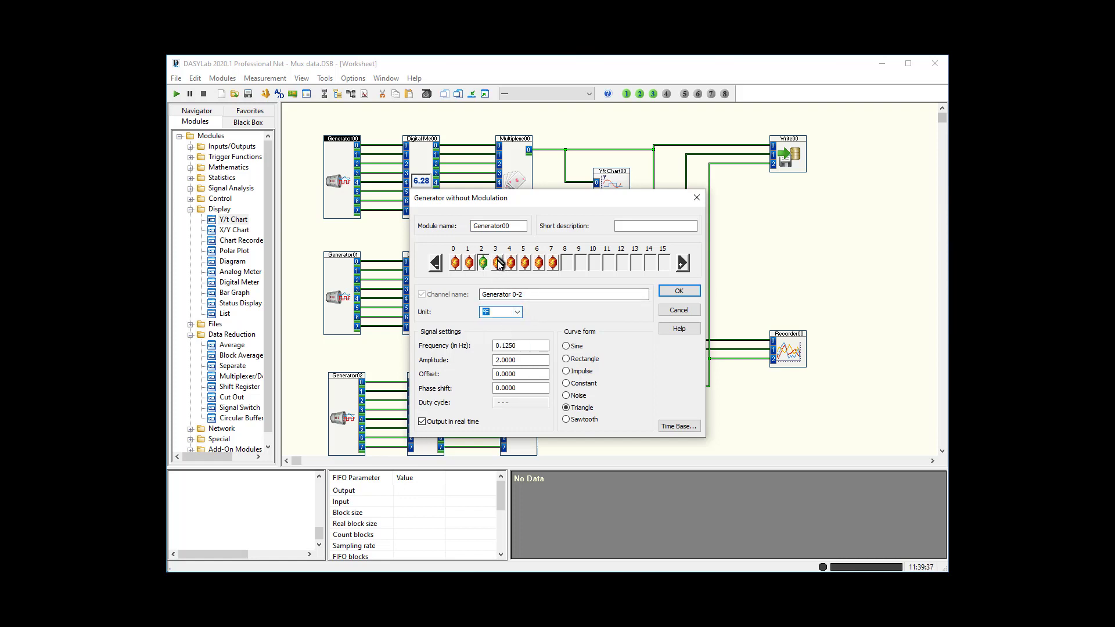
left_click(518, 312)
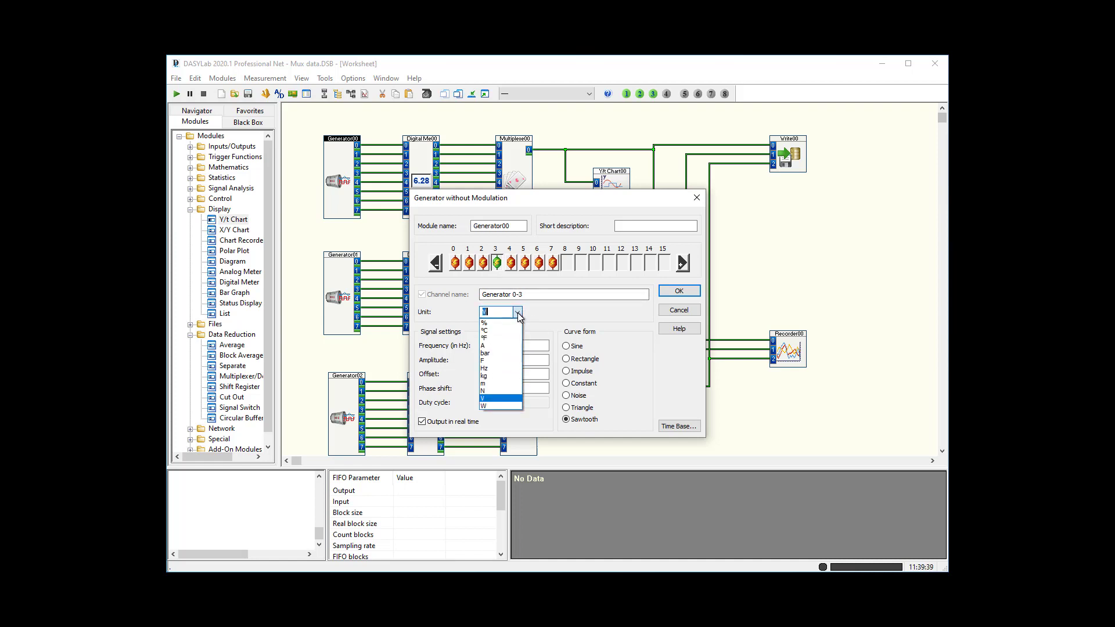
left_click(504, 376)
left_click(511, 263)
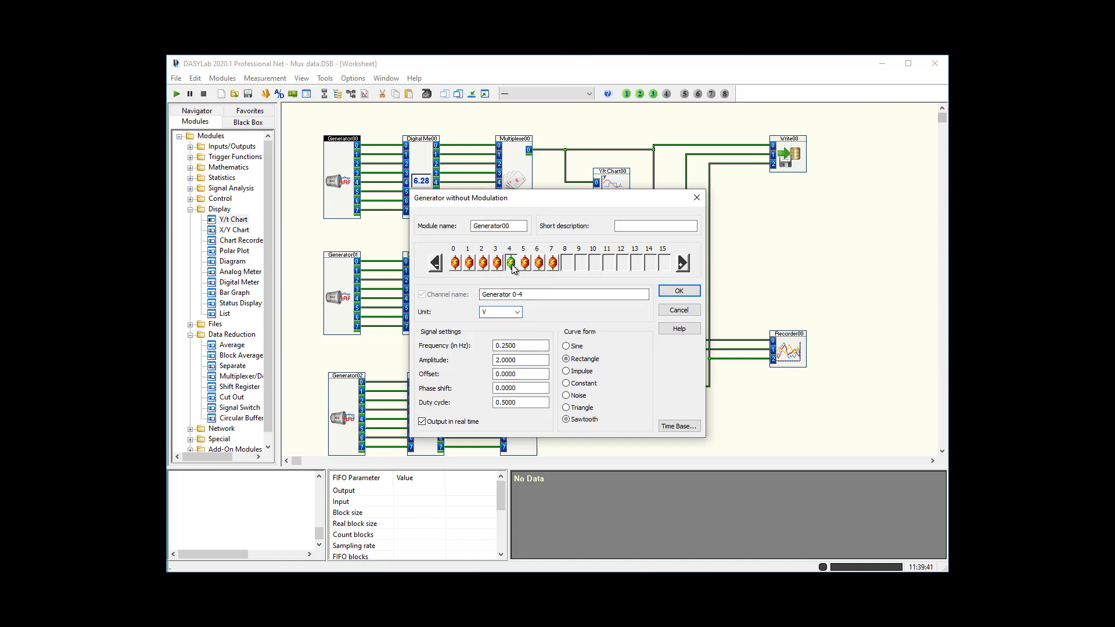
left_click(518, 312)
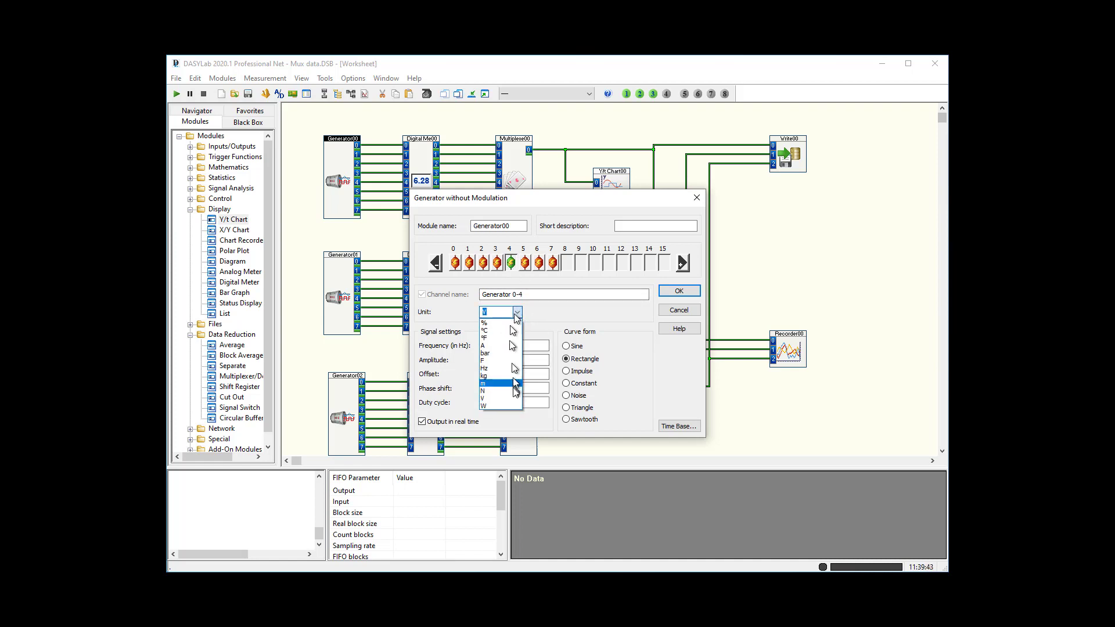
left_click(497, 391)
Step: Review the unit settings of Generator00's channels 1 to 5 and accept the generator settings
left_click(524, 263)
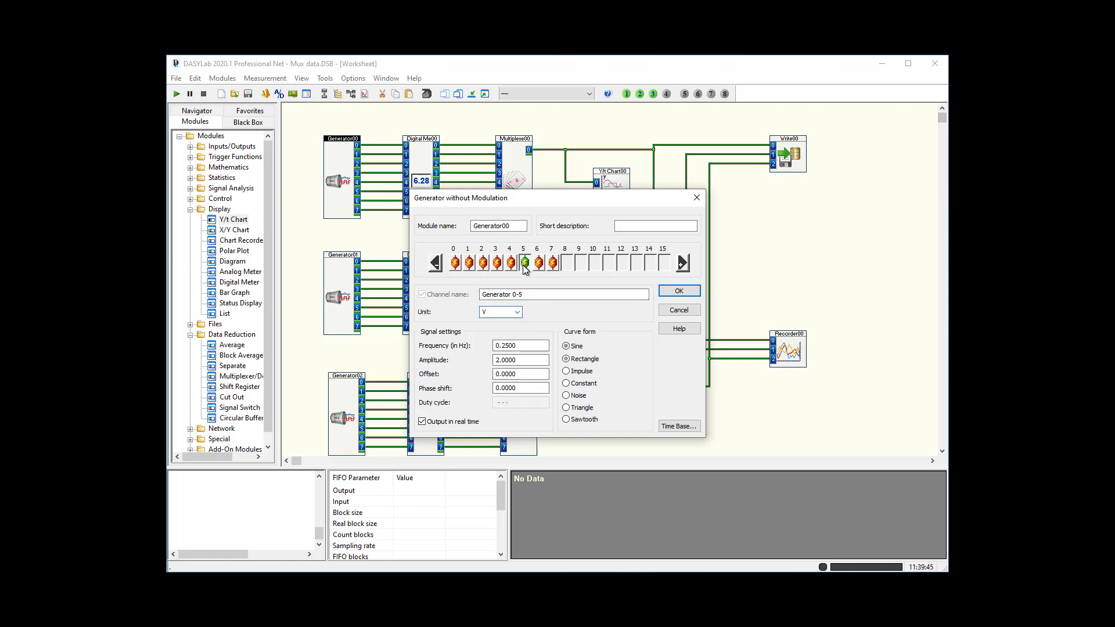
left_click(470, 266)
left_click(483, 263)
left_click(497, 263)
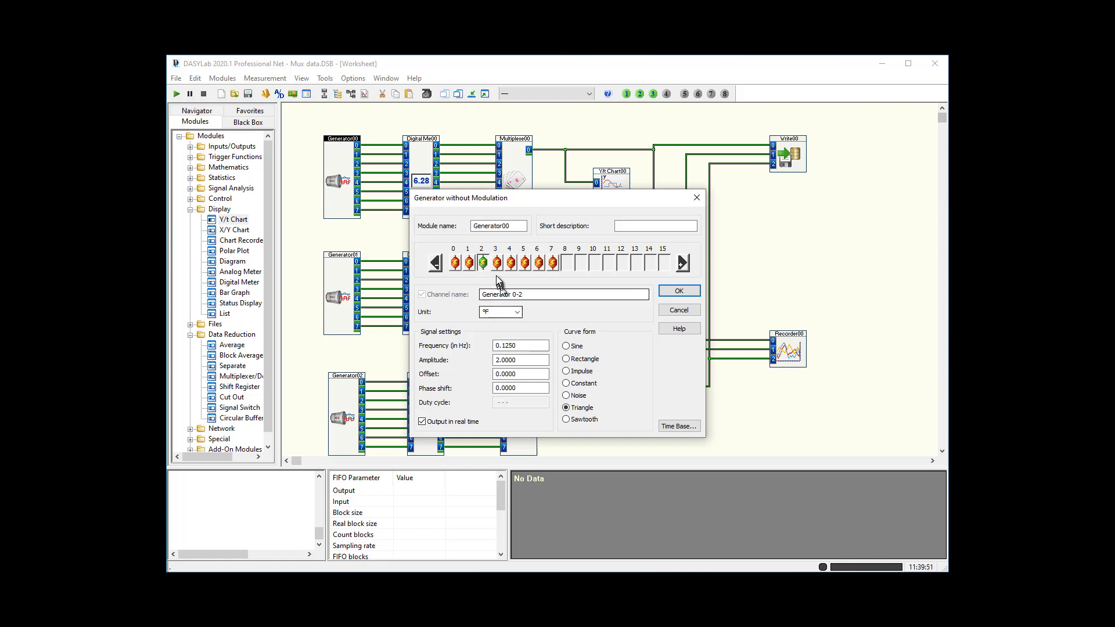
left_click(511, 264)
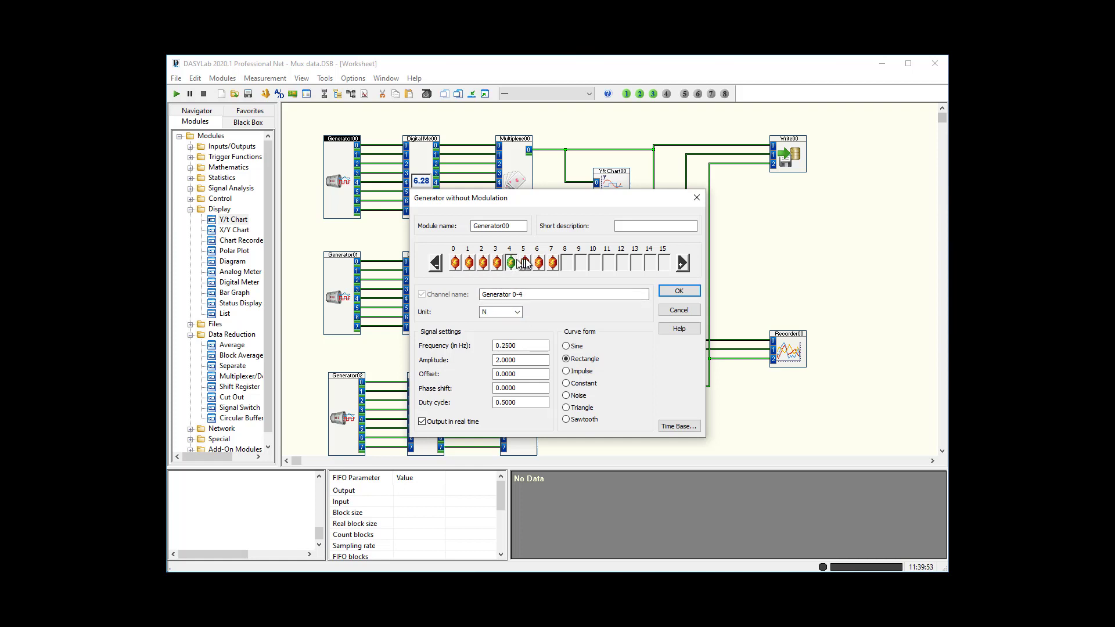
left_click(679, 291)
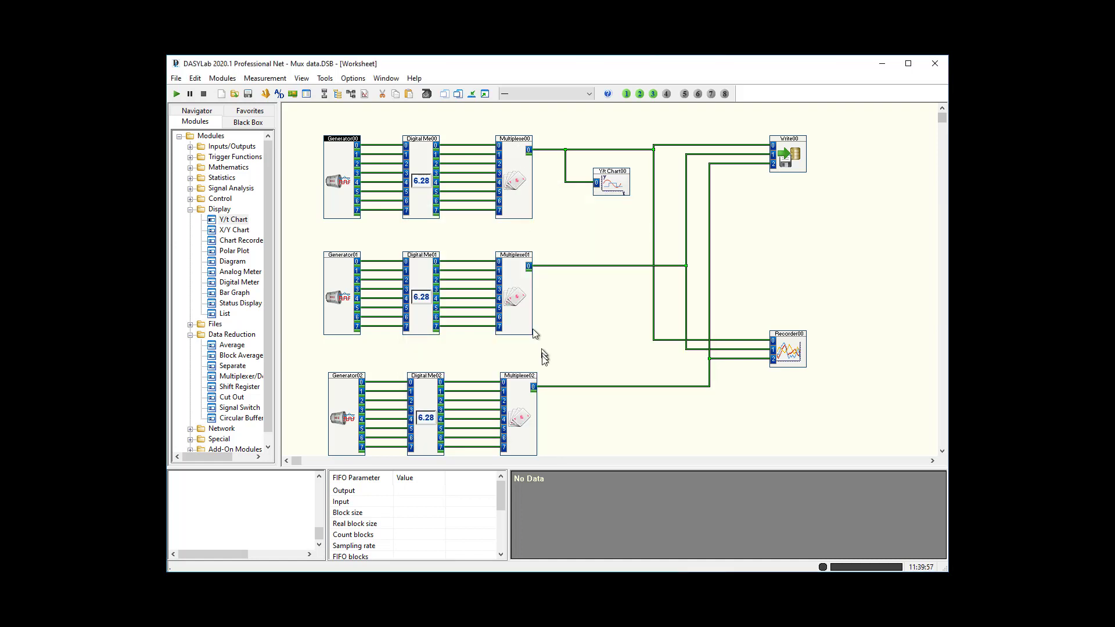
Step: In the Write00 module's ASCII format options, set the type of input data to Single values / SmartMux and accept the settings
right_click(791, 155)
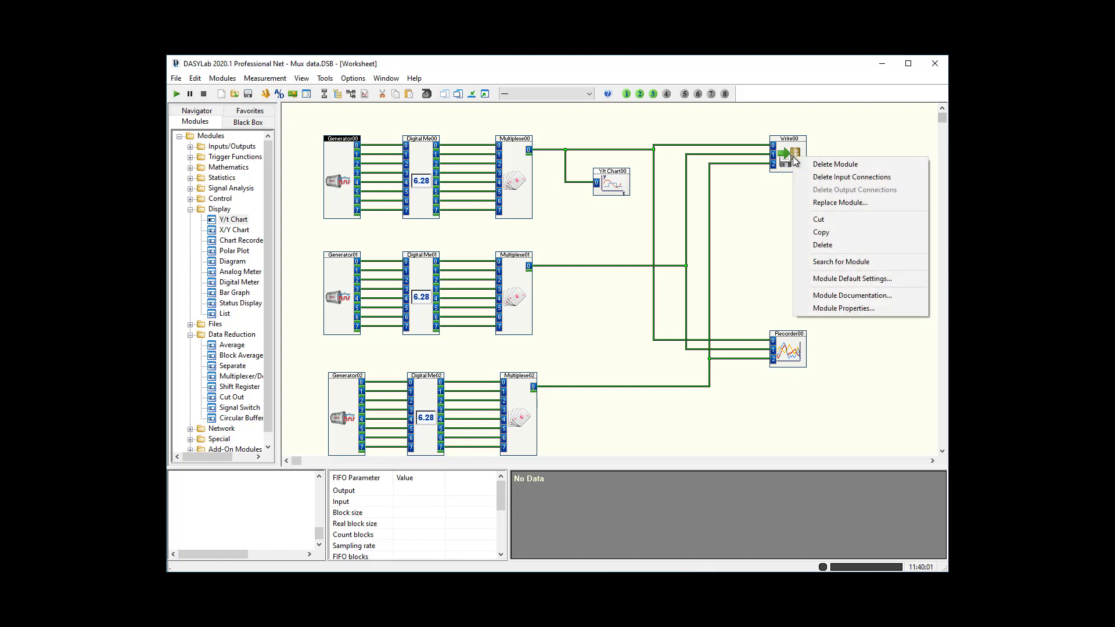
left_click(845, 308)
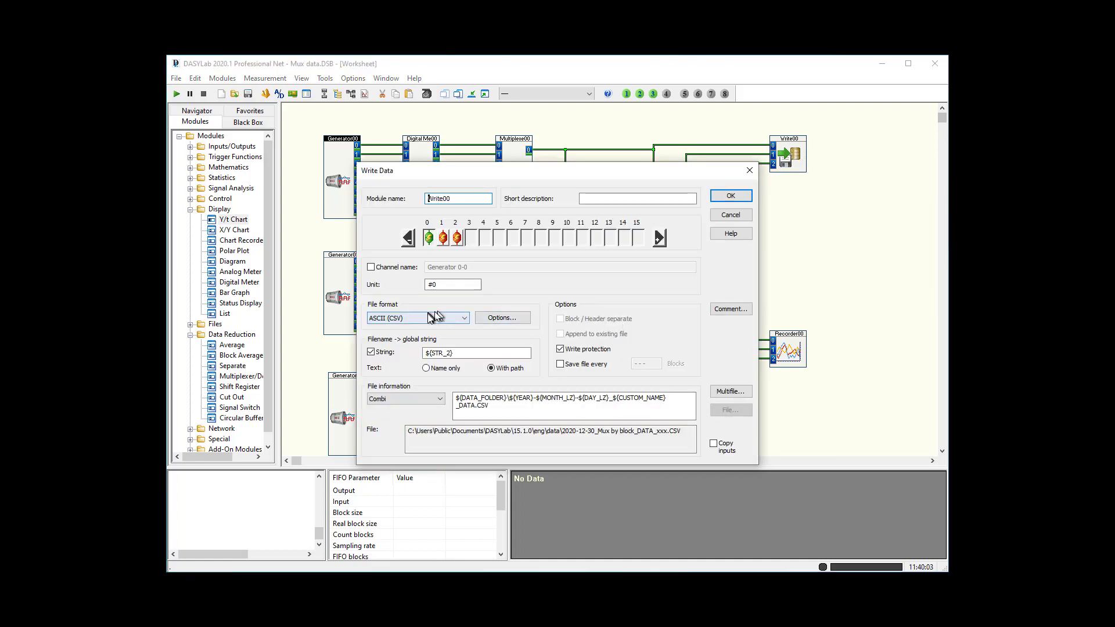
left_click(509, 323)
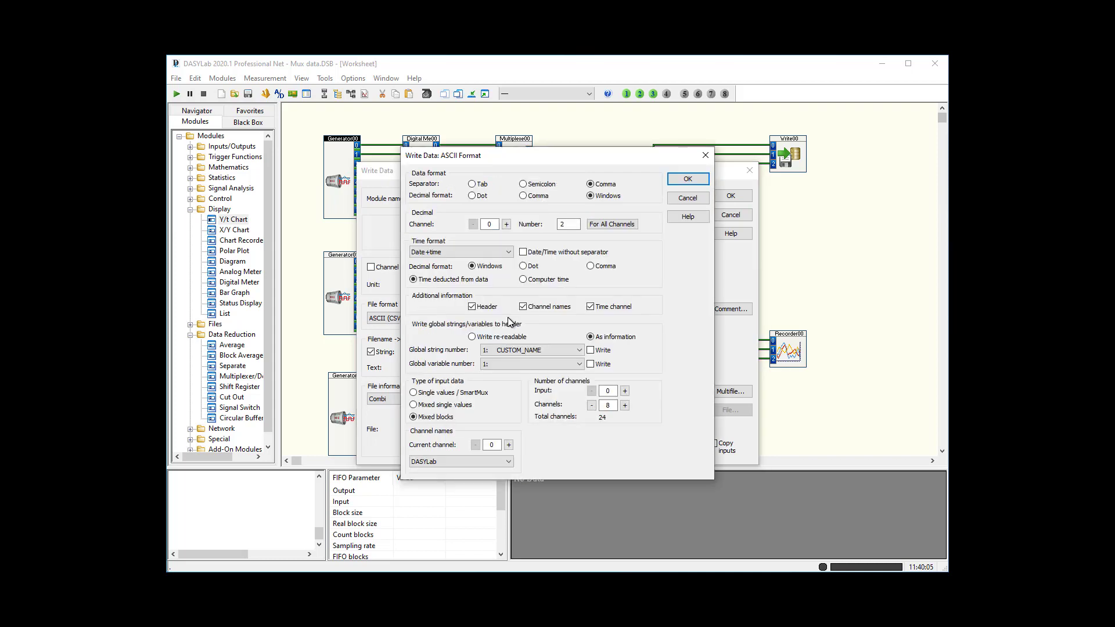
left_click(415, 393)
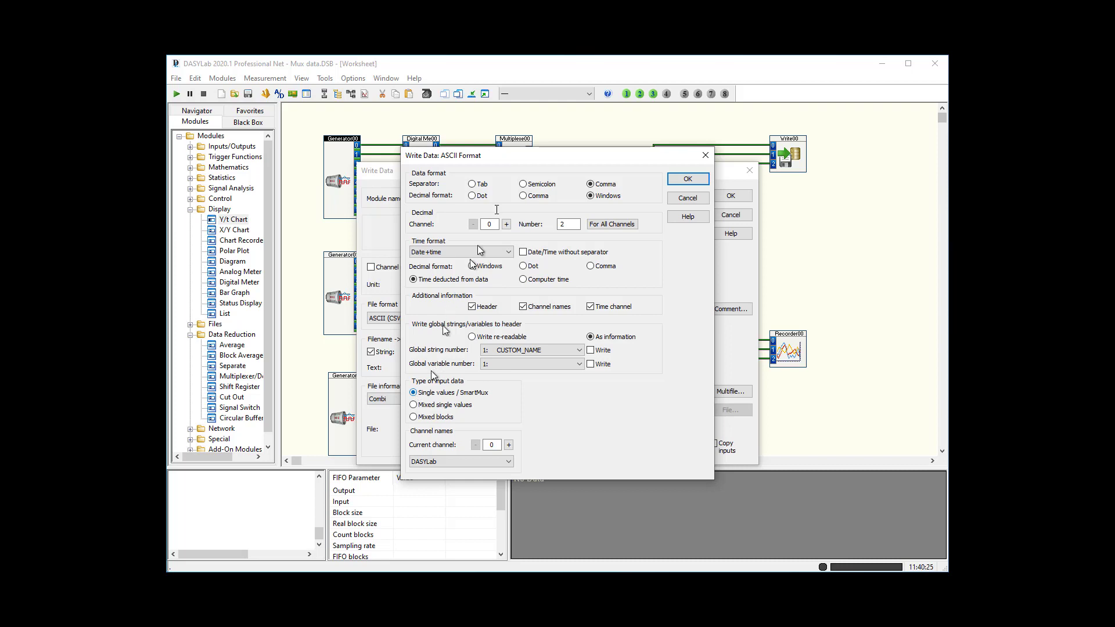
left_click(697, 178)
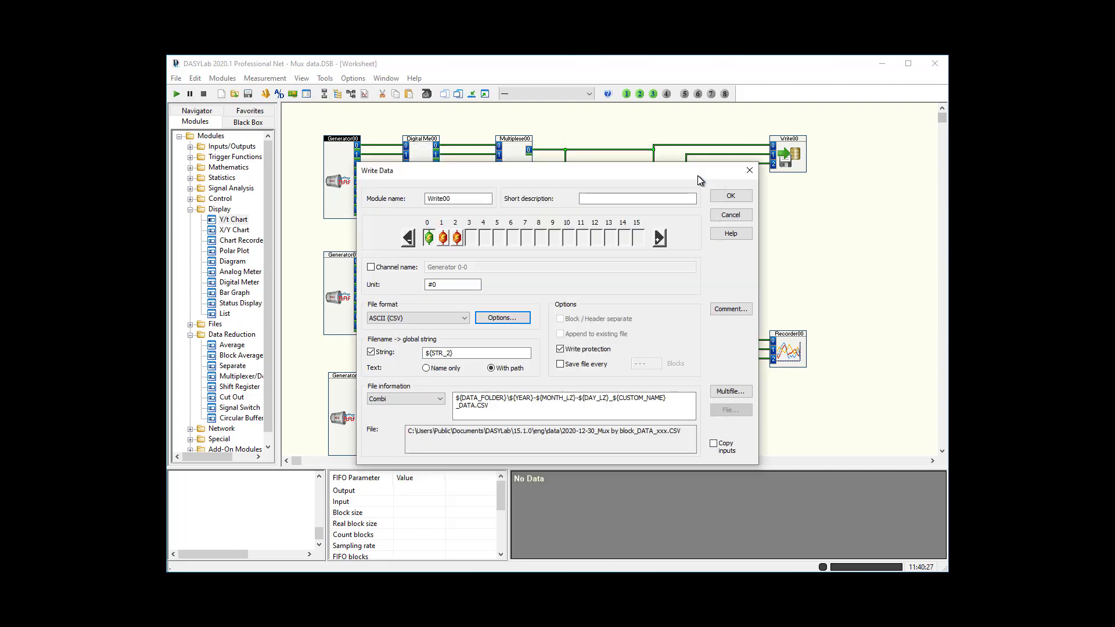
left_click(733, 196)
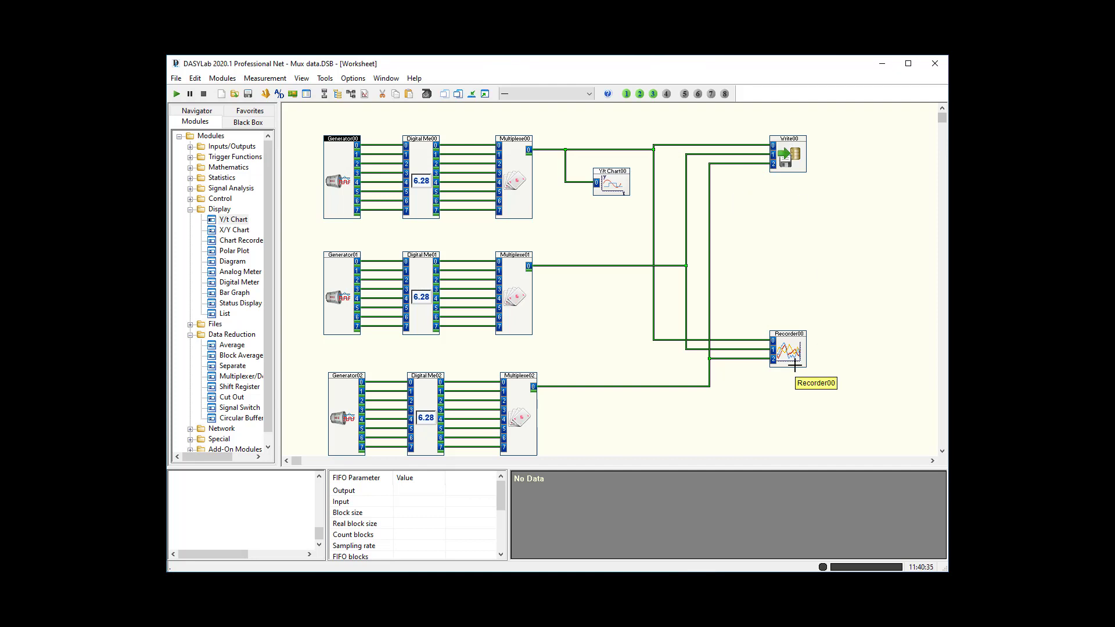
Step: Show the display windows, run the measurement with the custom file string SmartMUX, and stop it after several seconds of recording
left_click(485, 95)
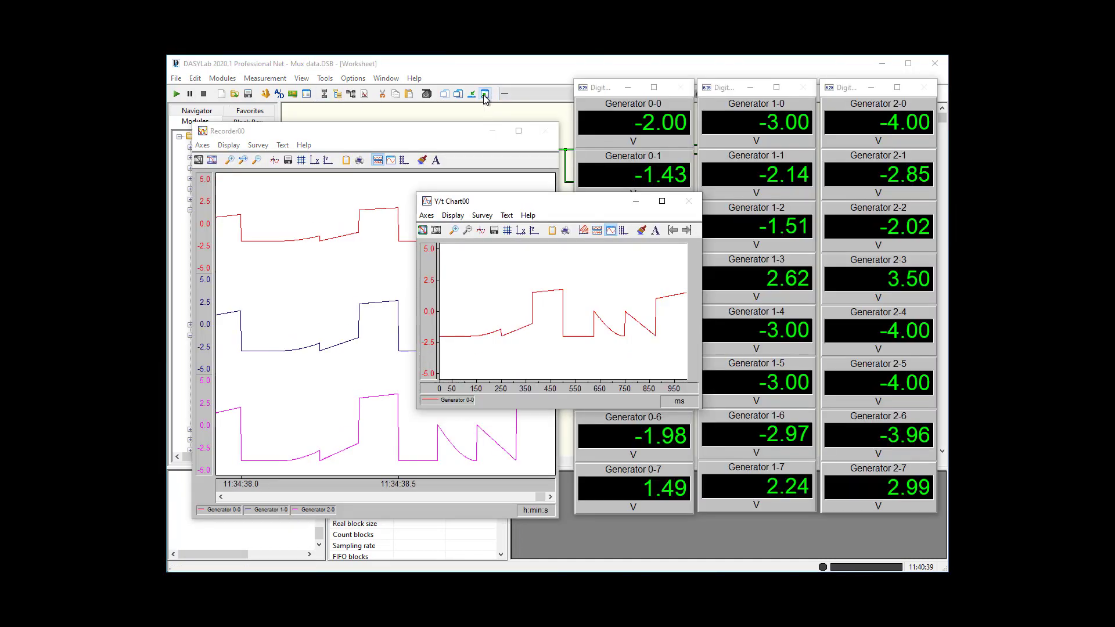
left_click(177, 94)
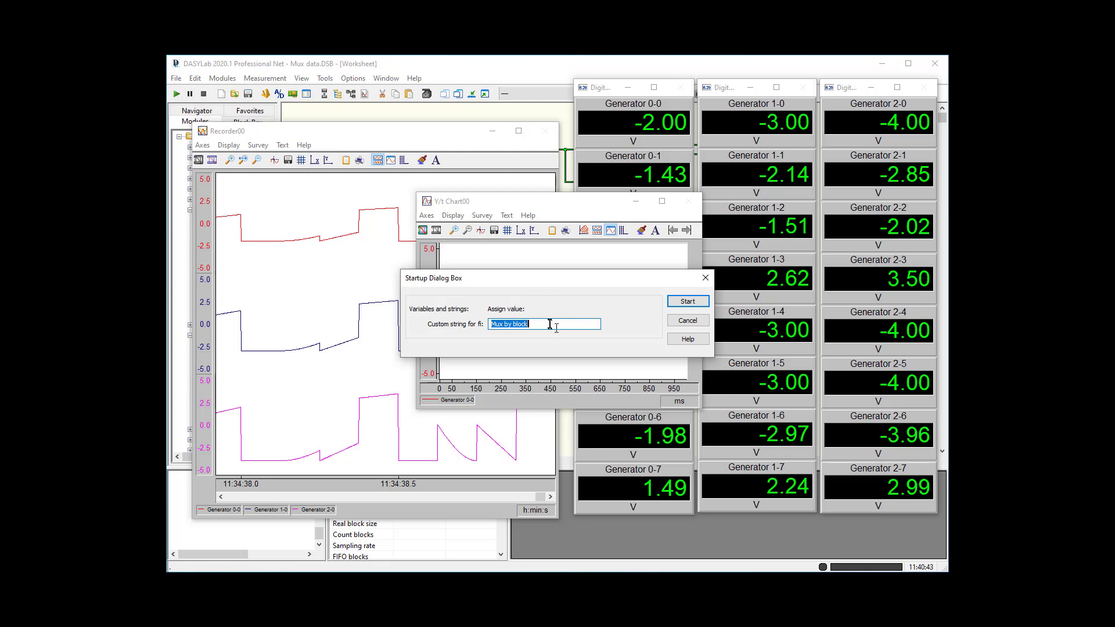
type("SmartMUX")
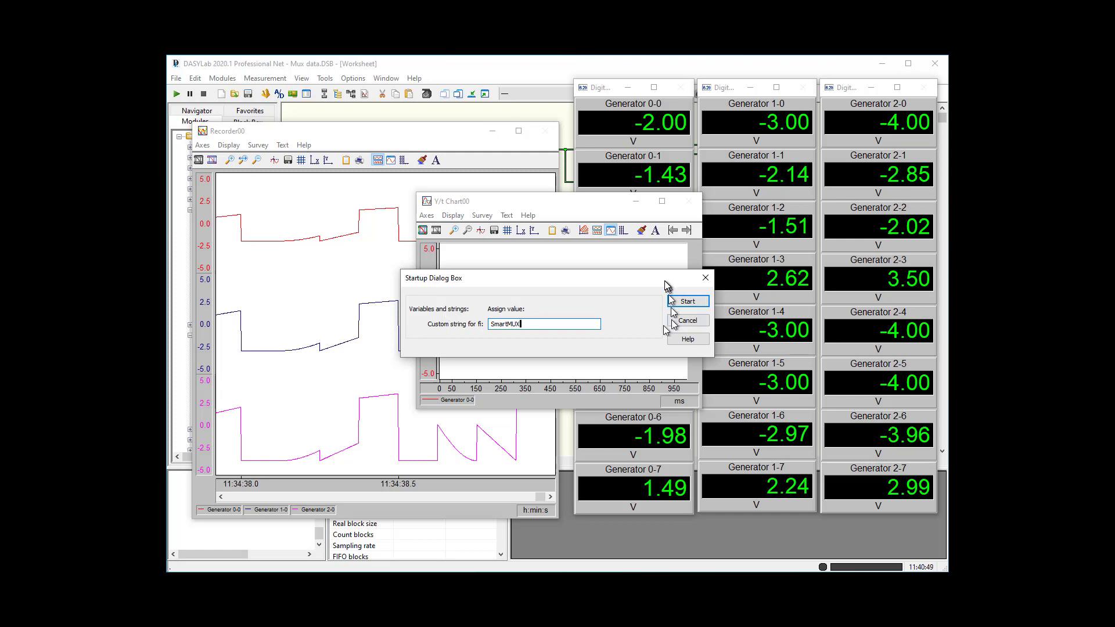
left_click(687, 301)
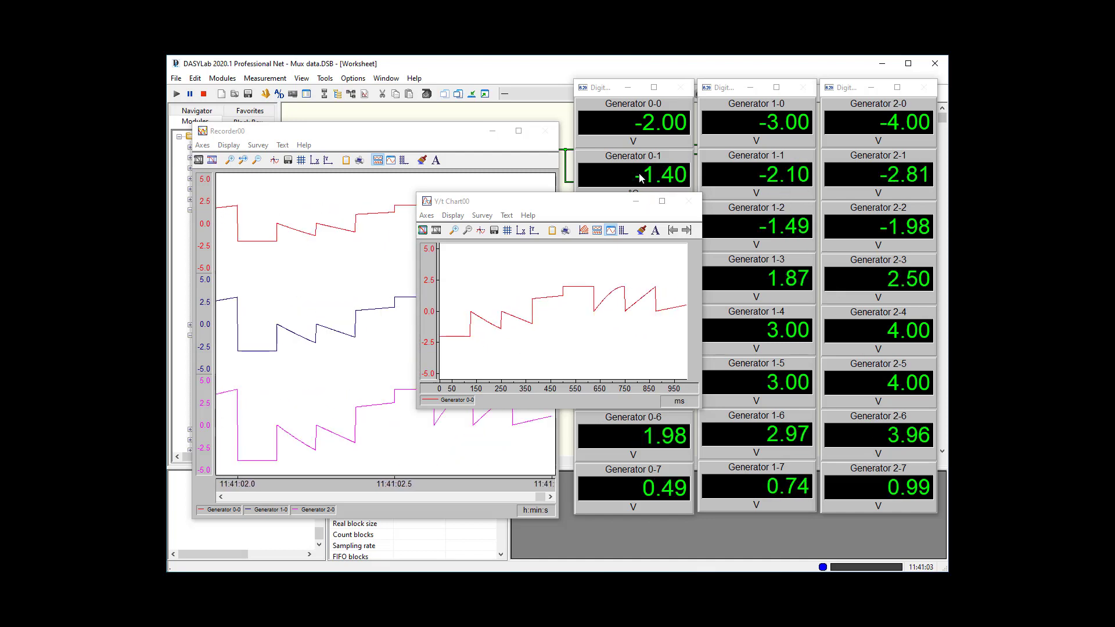
left_click(204, 94)
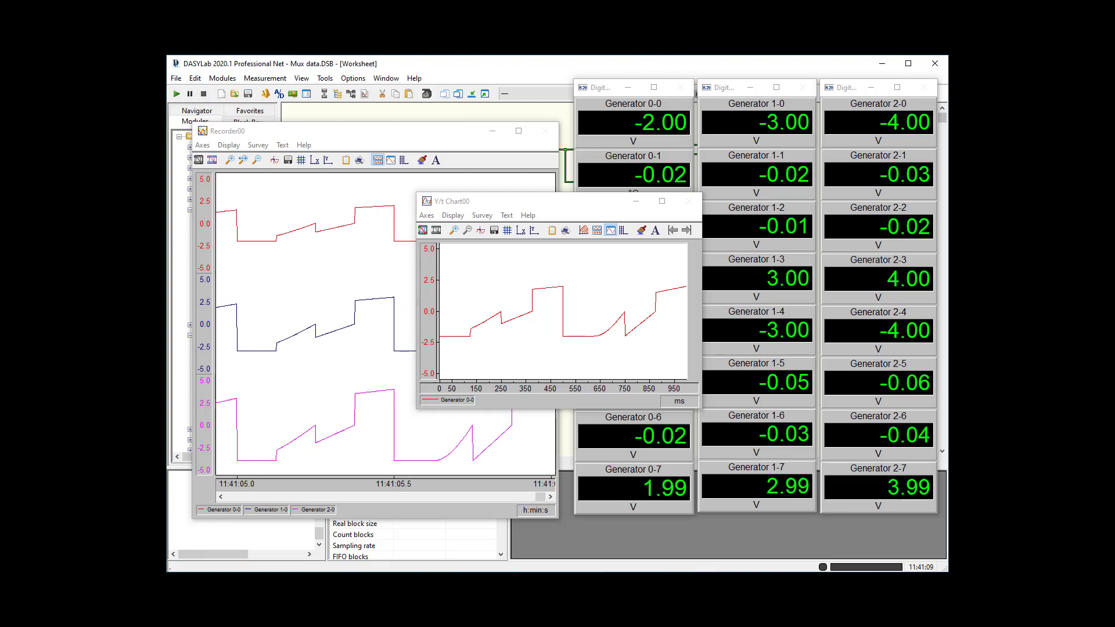
Step: Open 2020-12-30_SmartMUX_DATA_001.CSV from the data folder in Excel and fit columns C to T to their contents
key("alt+Tab")
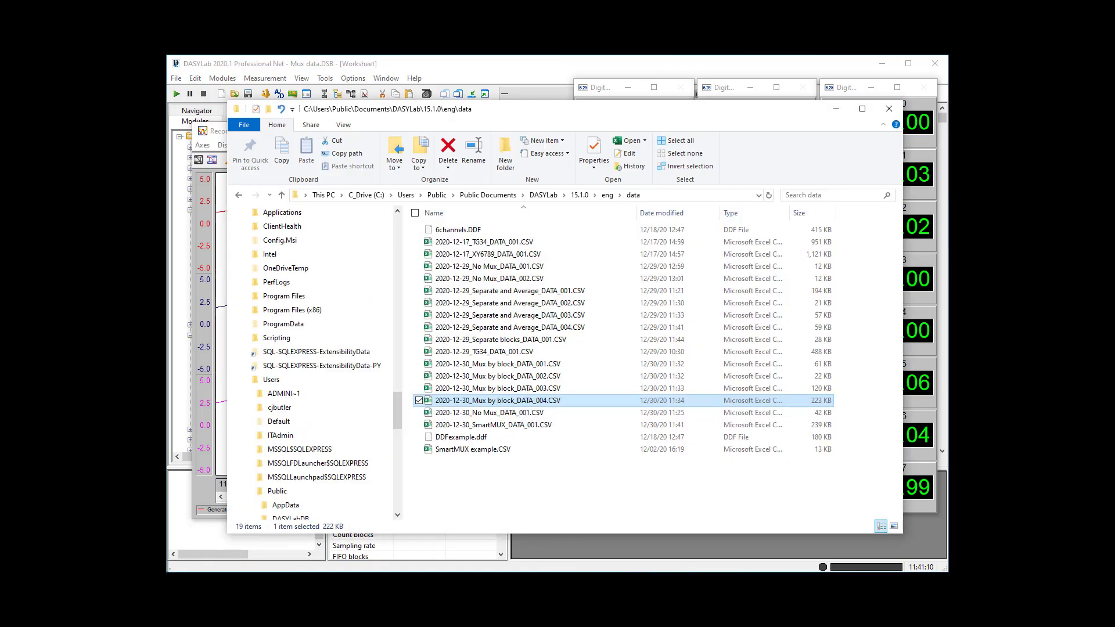
left_click(496, 427)
right_click(497, 427)
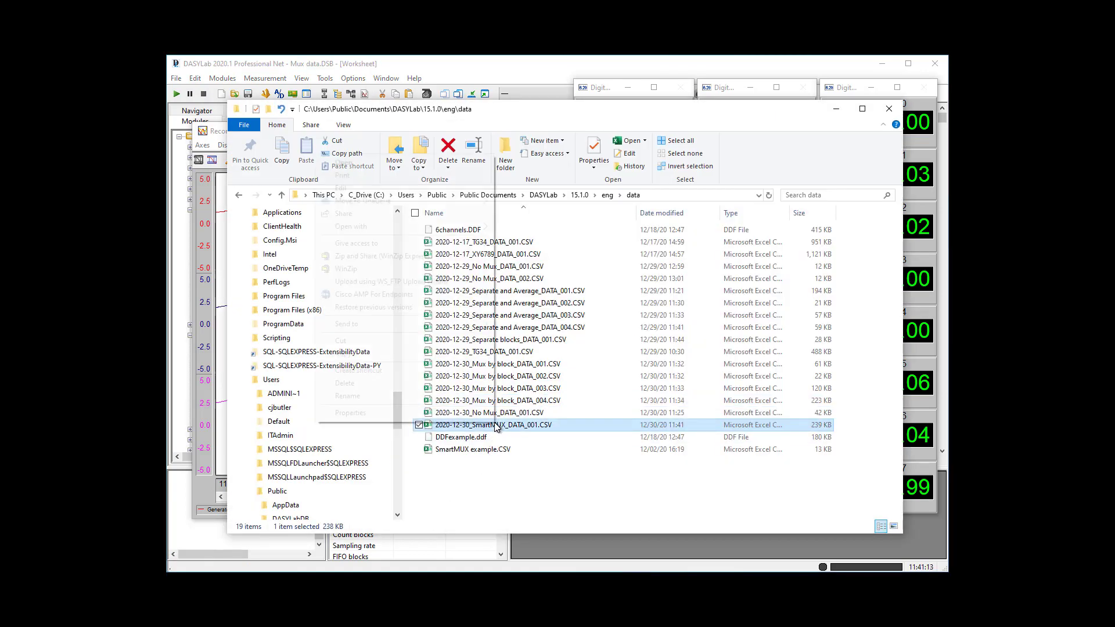
left_click(405, 167)
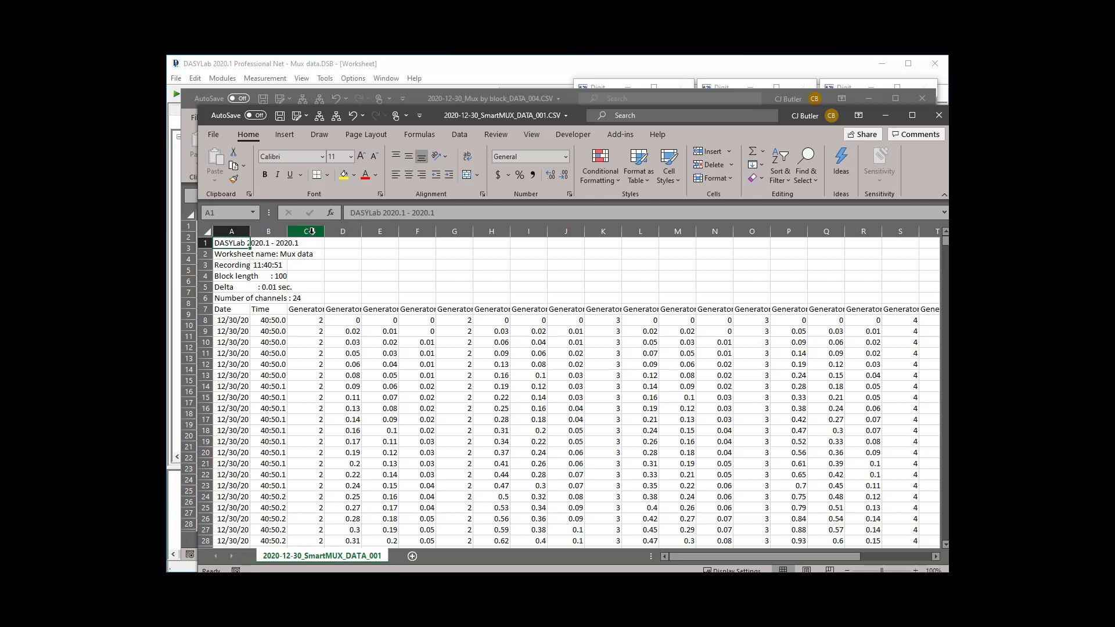
left_click_drag(312, 232, 939, 230)
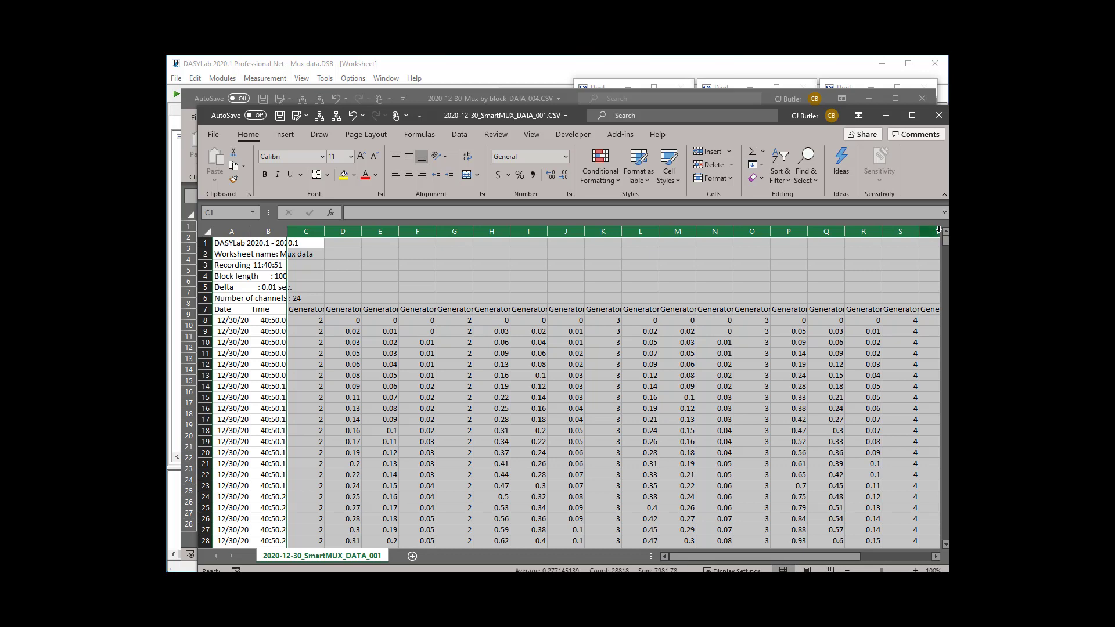
double_click(920, 231)
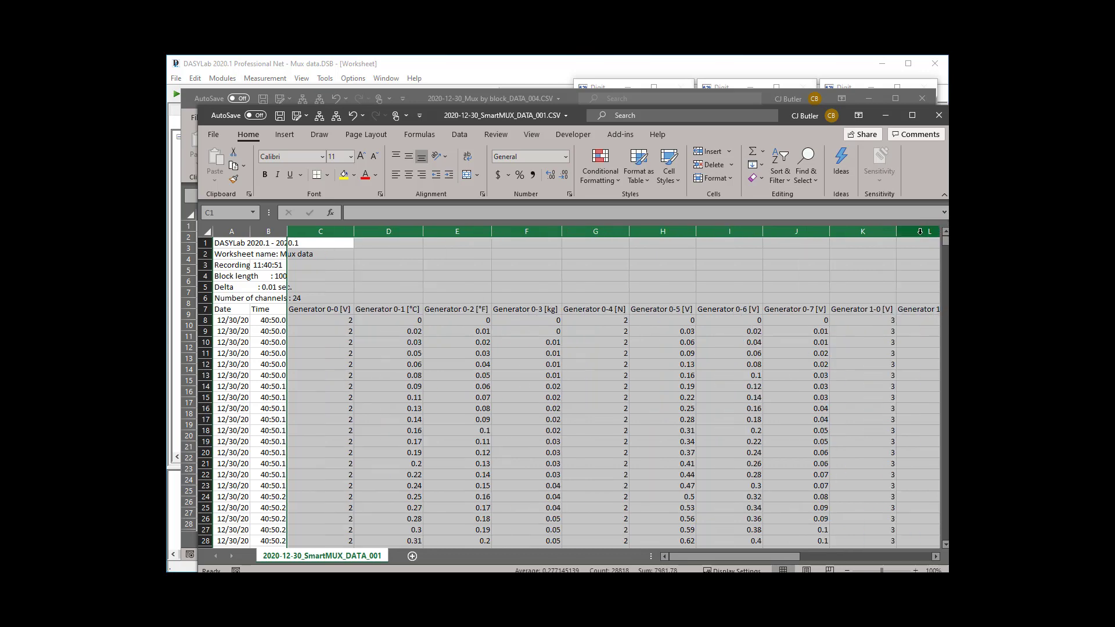
Step: Examine the channel names and units in header row 7 from Generator 0-0 to Generator 2-7, fitting column Z to its contents
left_click(331, 310)
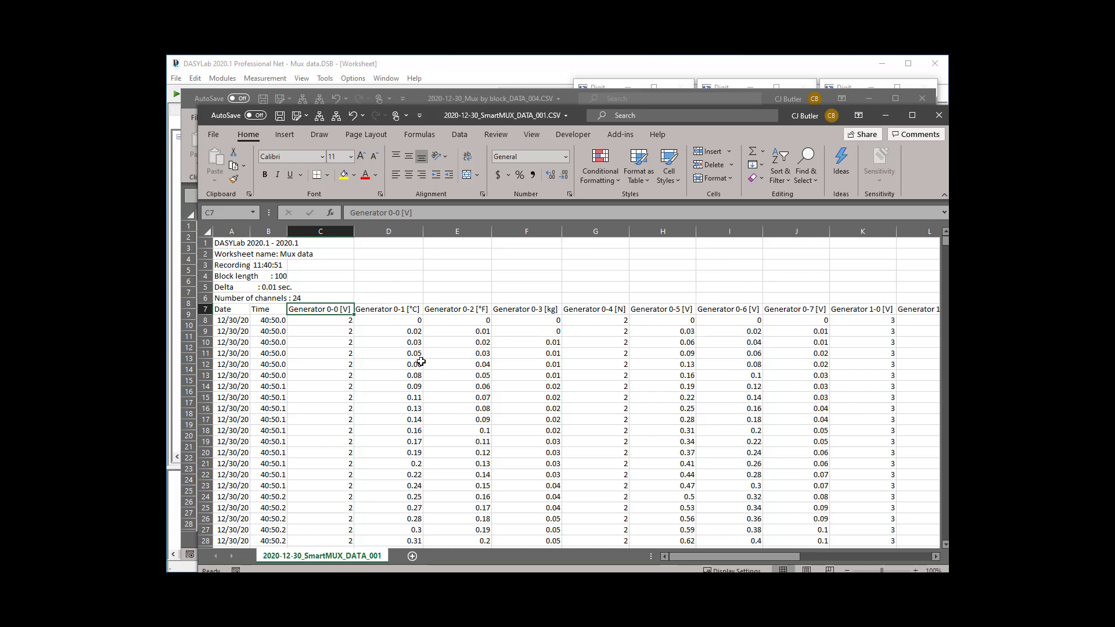
key("Right")
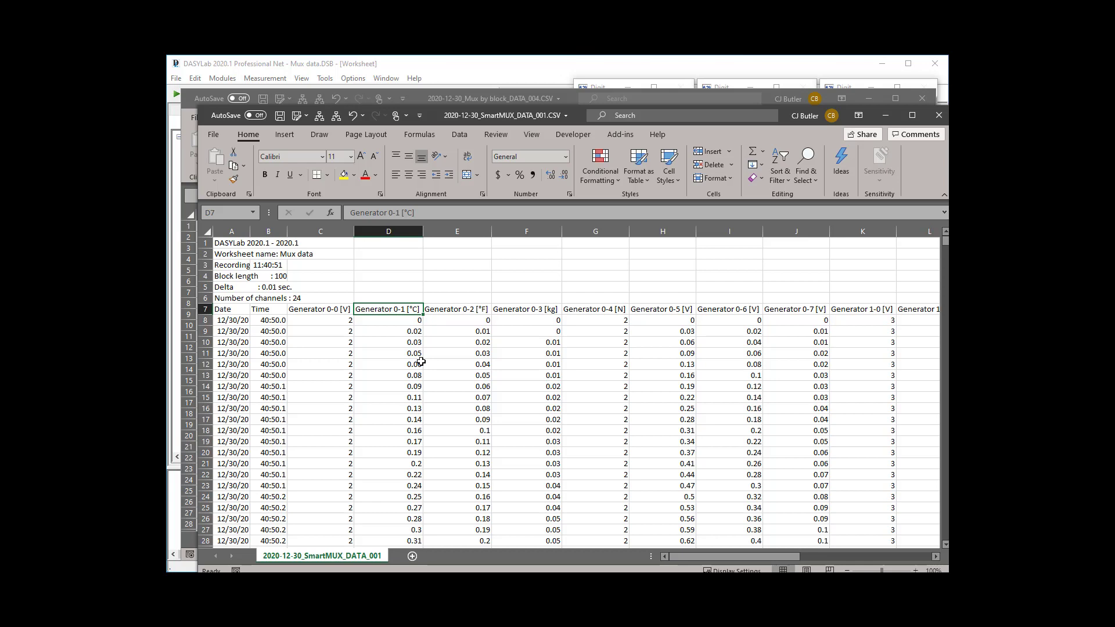
key("Right")
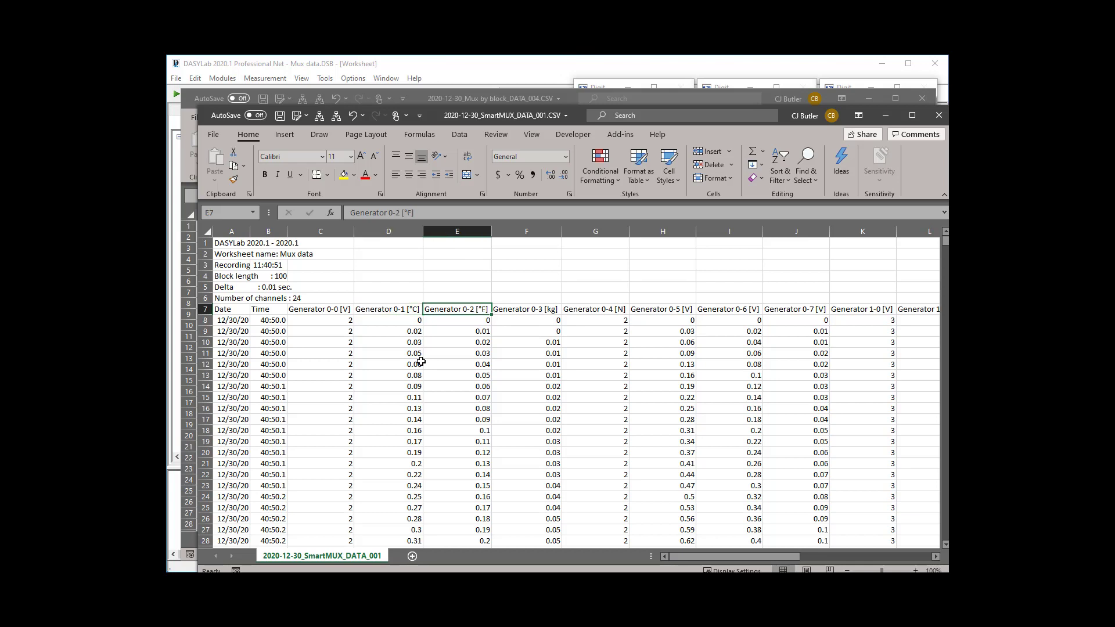
key("Right")
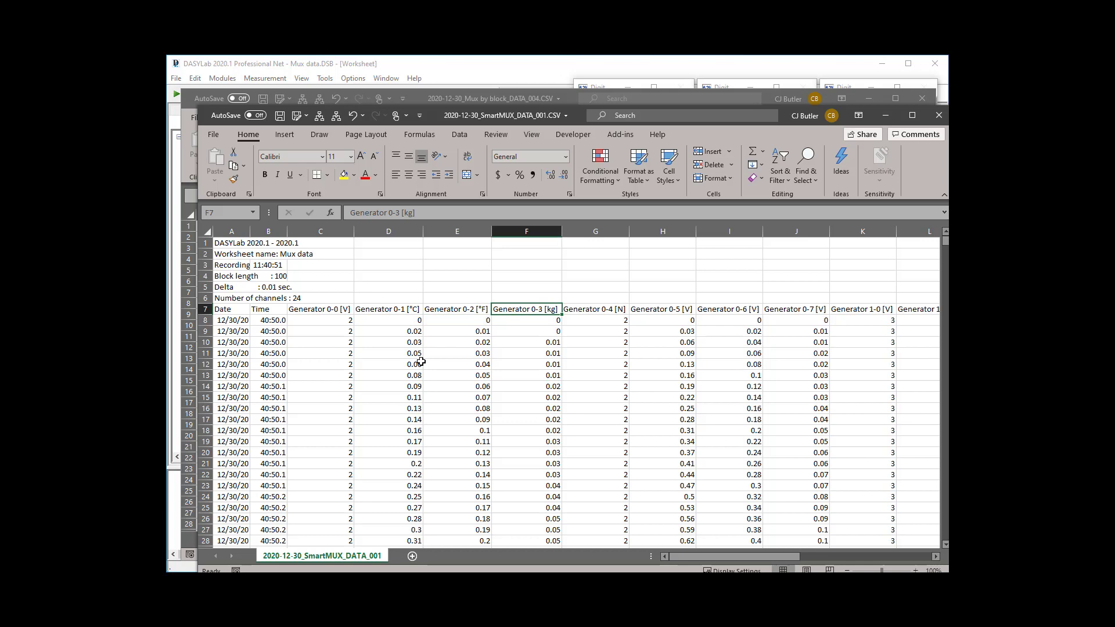
key("Right")
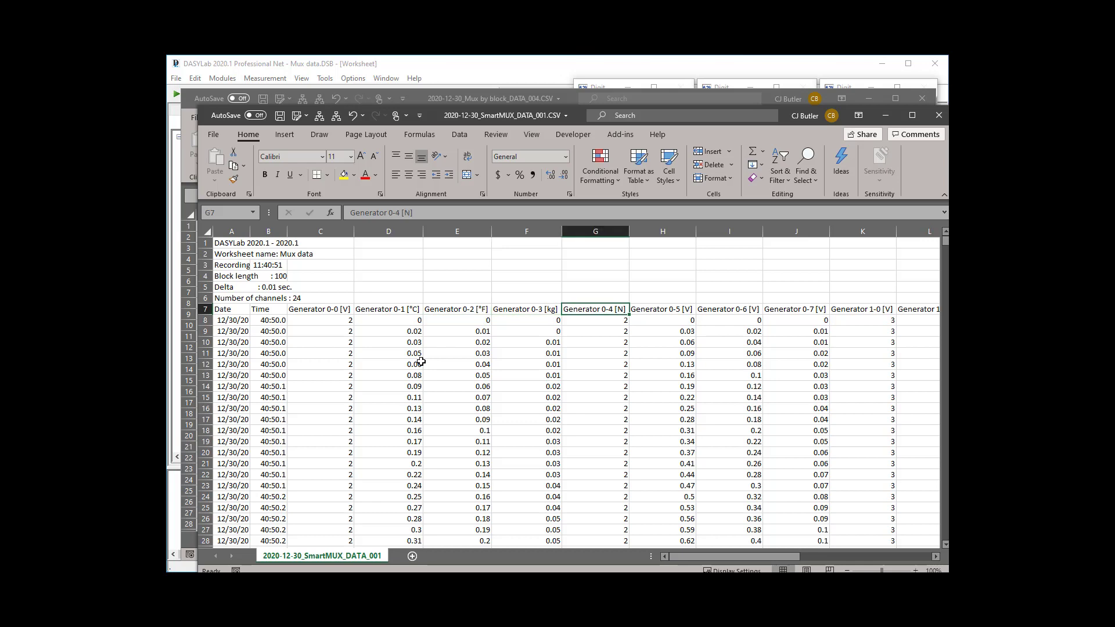
key("Right")
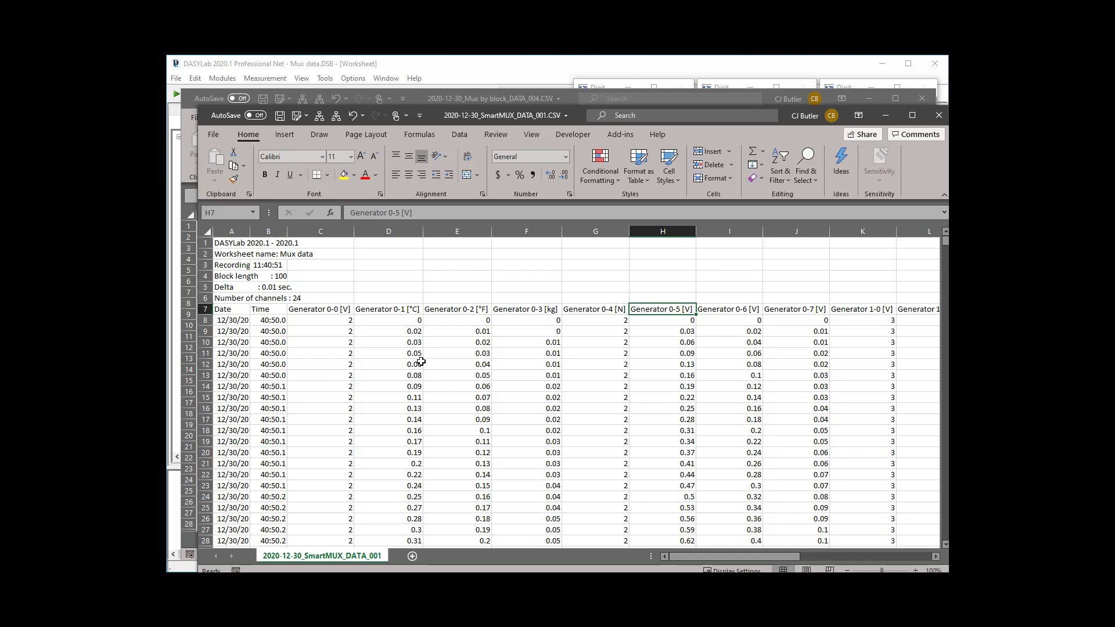
key("Right")
key("Right")
key("Right")
key("Right")
key("Right")
key("Right")
key("Right")
key("Right")
key("Right")
key("Right")
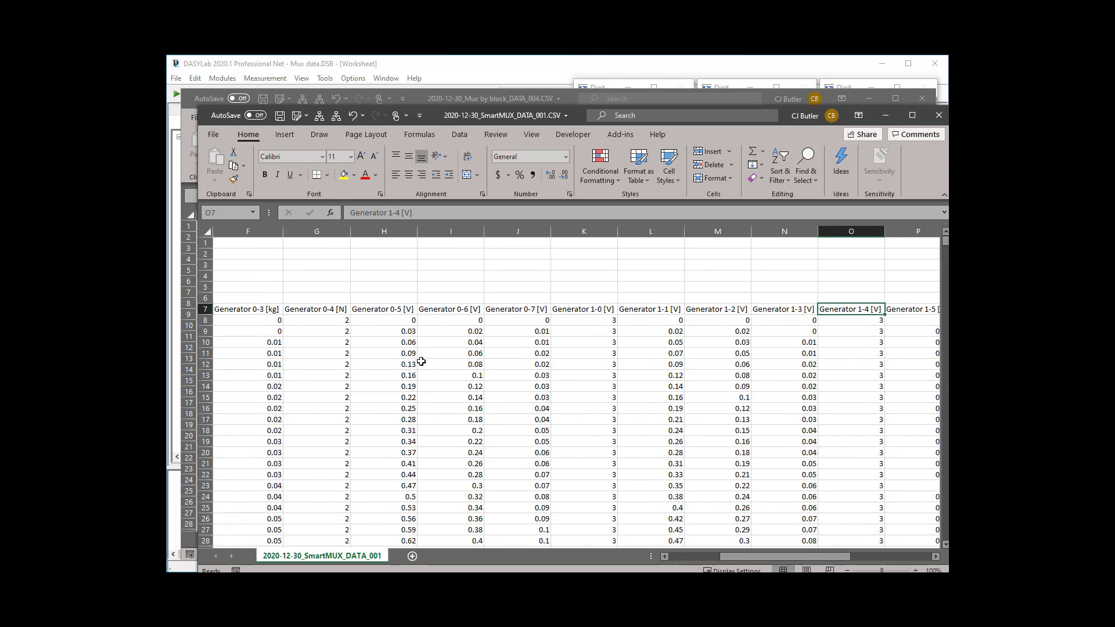
key("Right")
key("Right")
key("Right")
key("Right")
key("Right")
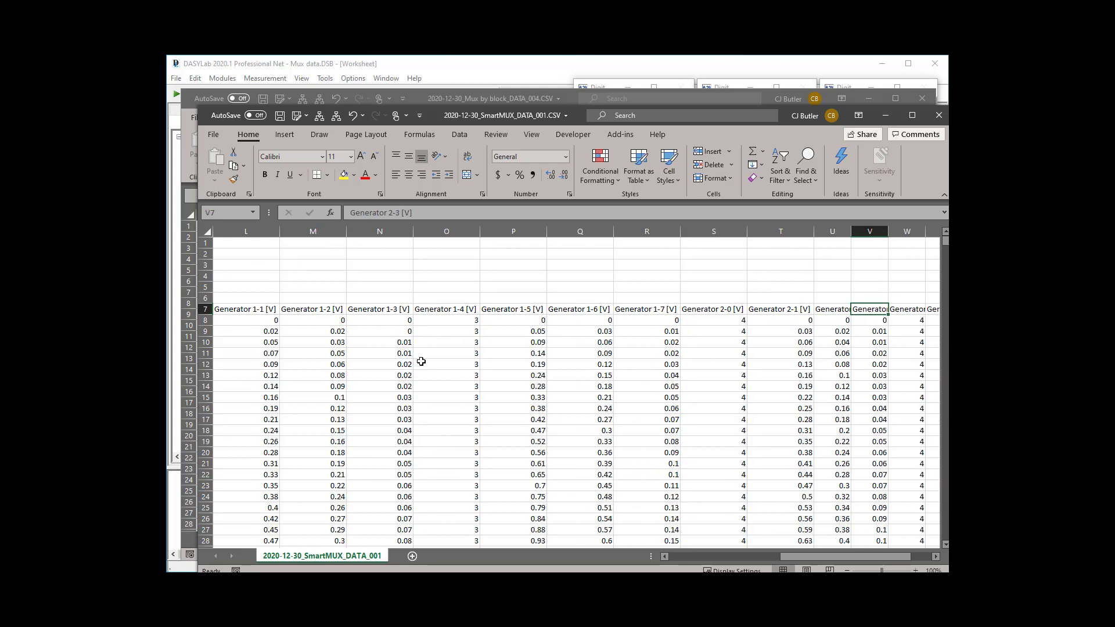
key("Right")
key("Right")
key("Right")
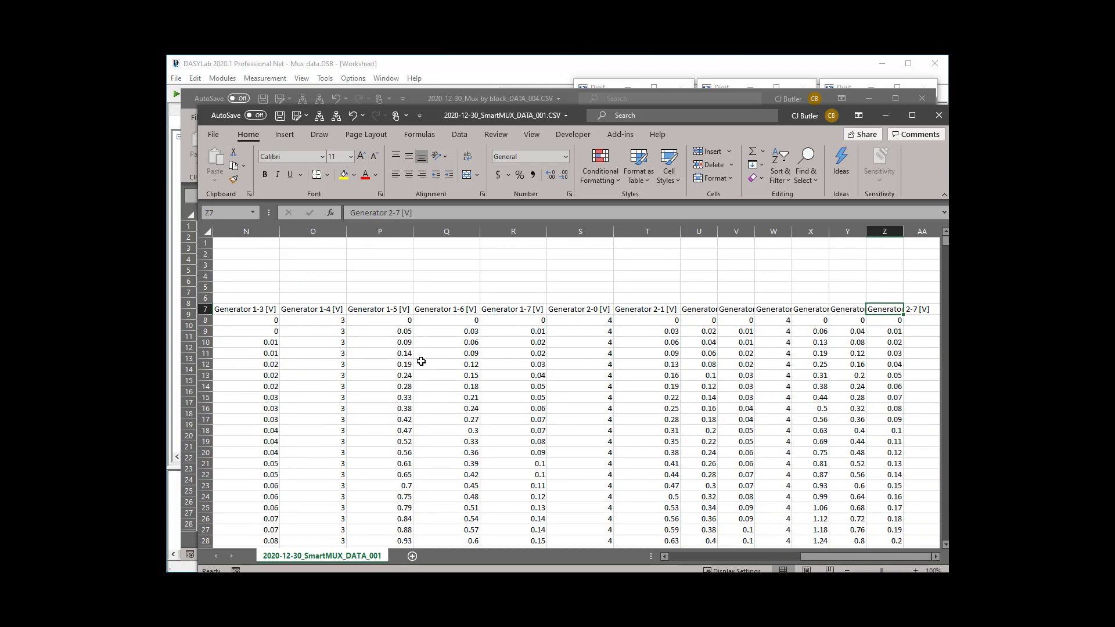
left_click_drag(906, 230, 906, 229)
double_click(906, 229)
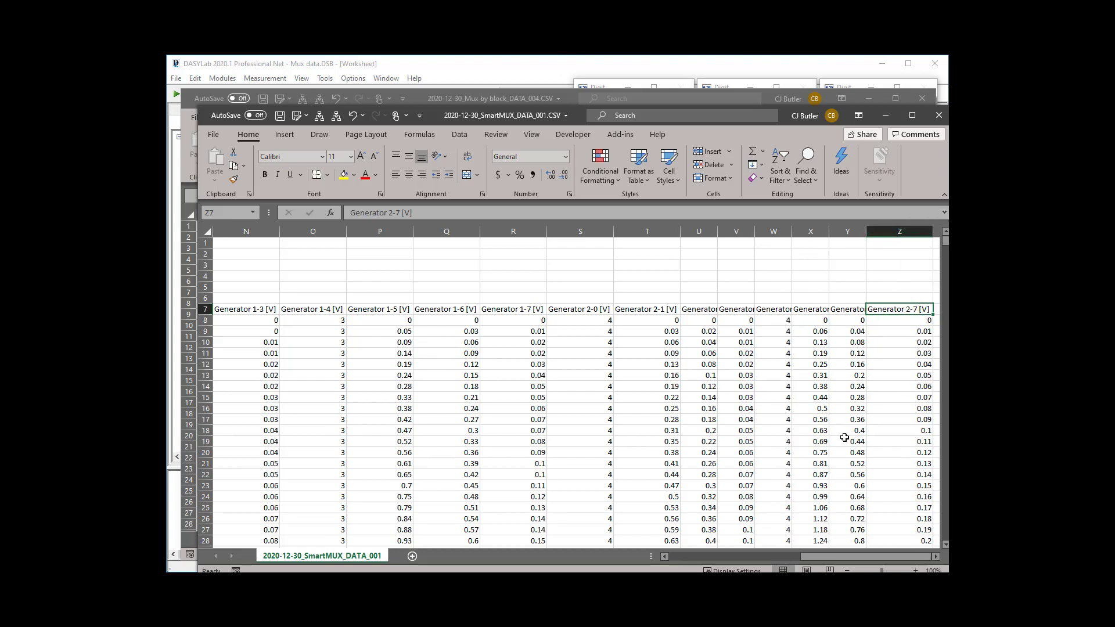
Step: Close the SmartMUX and Mux by block CSV workbooks without saving and minimize the data folder window
left_click(941, 118)
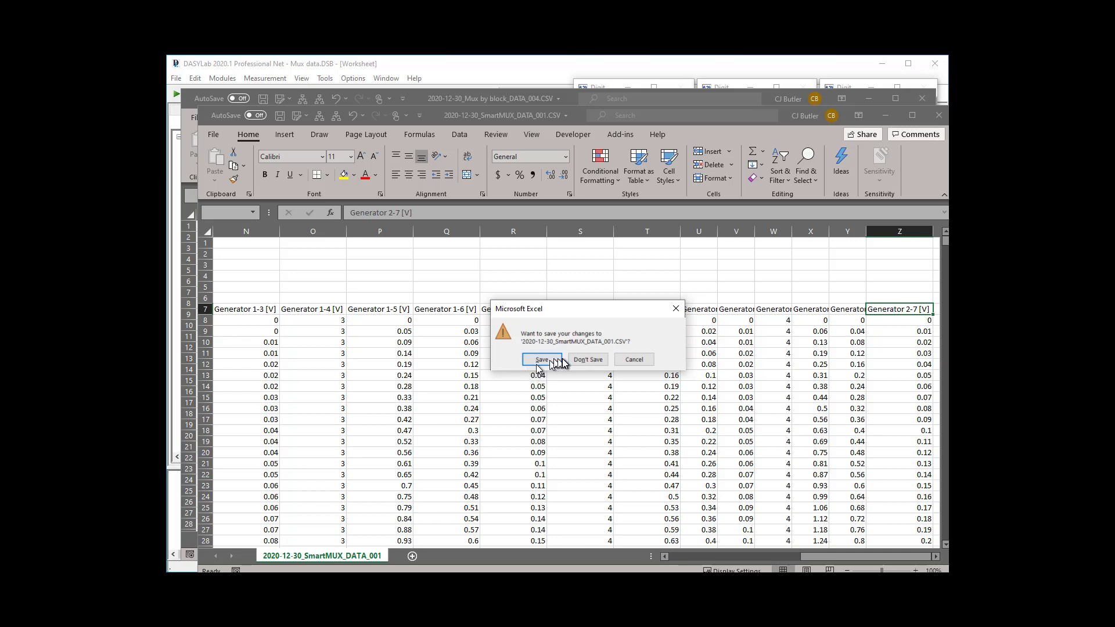
left_click(584, 360)
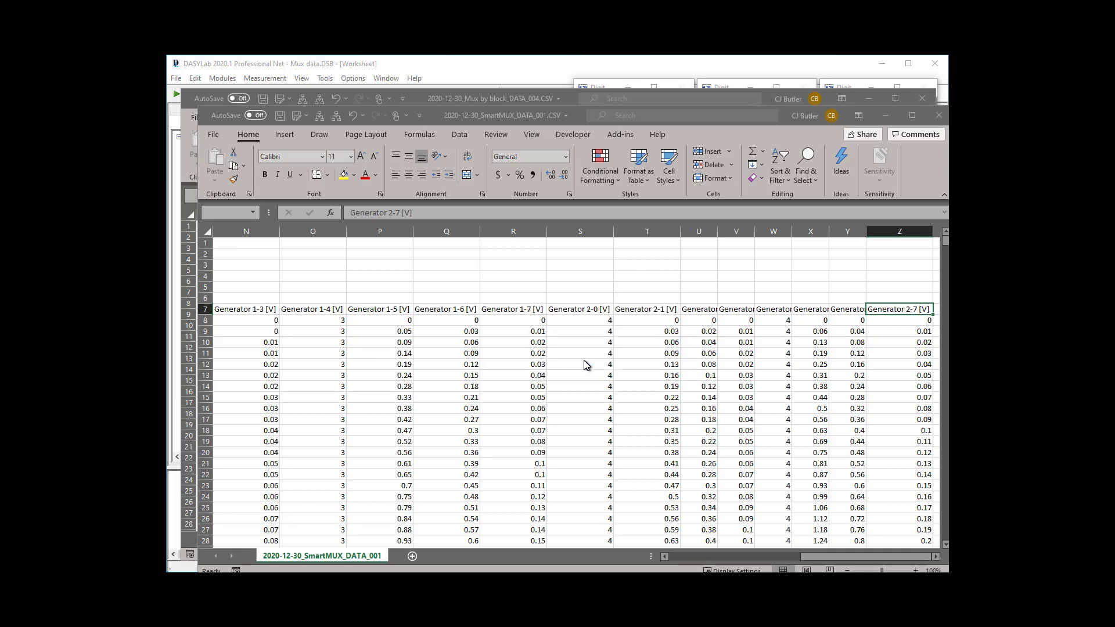
left_click(924, 99)
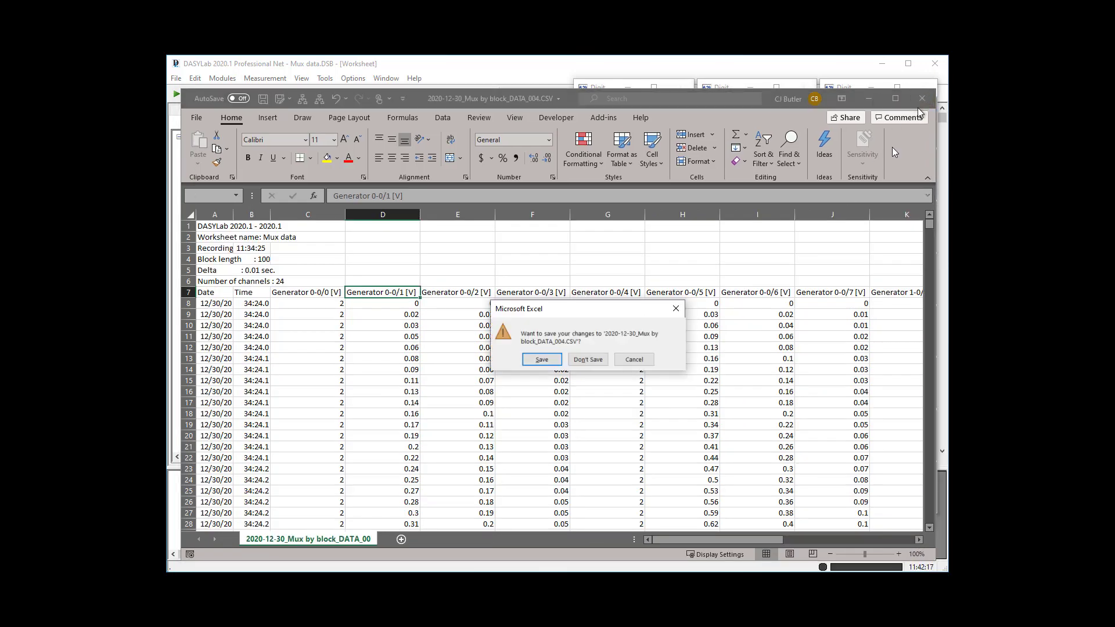
left_click(587, 362)
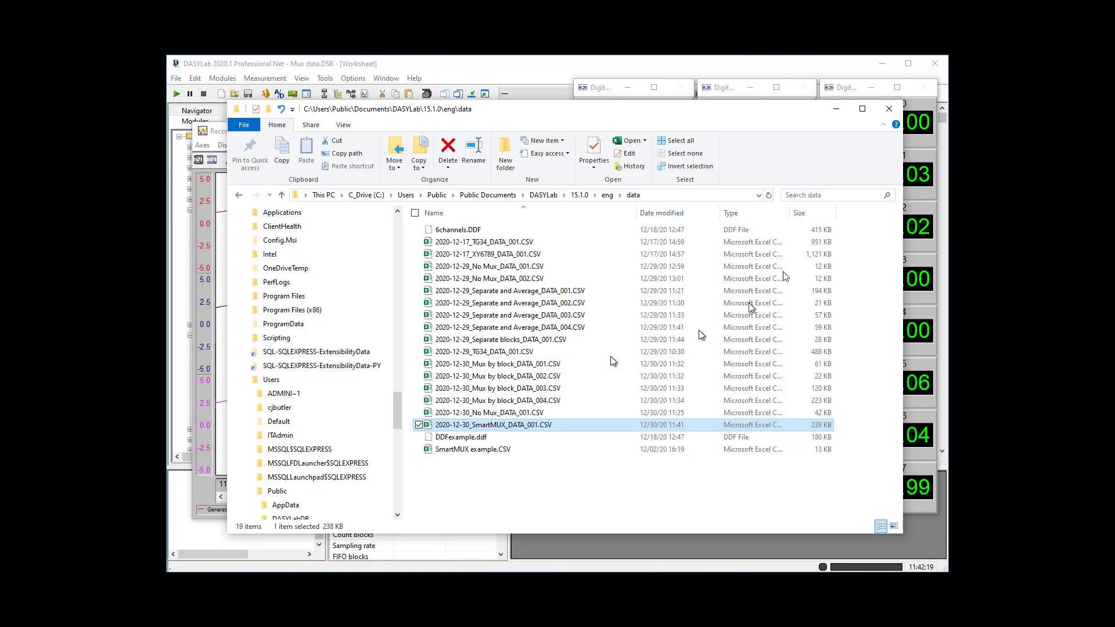
left_click(834, 112)
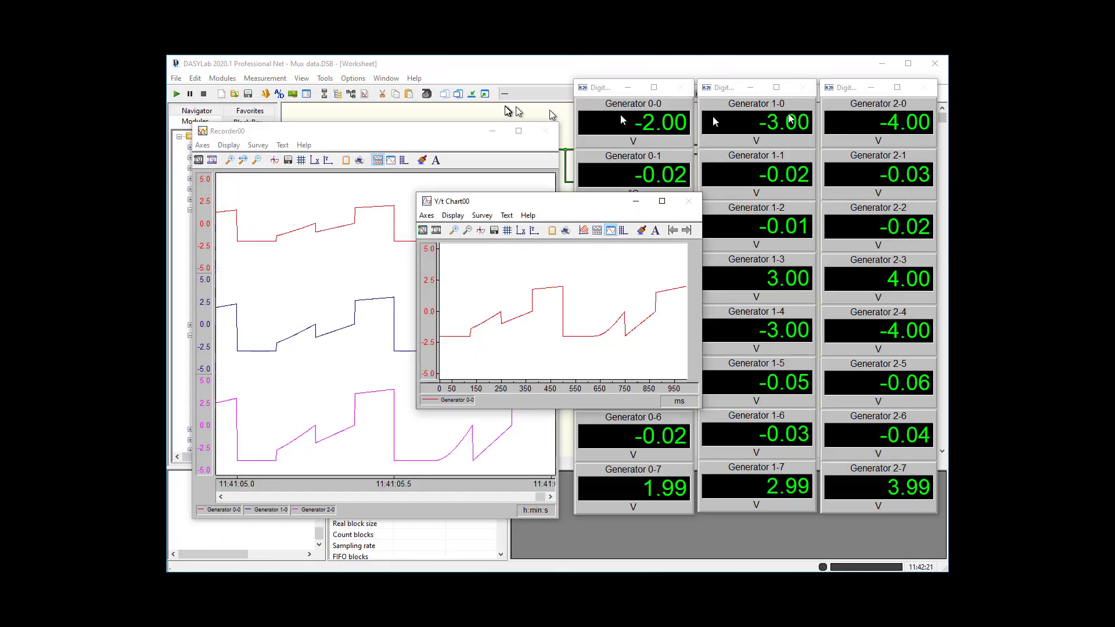
Step: Hide the display windows and delete all input connections of the Write00 module
left_click(474, 95)
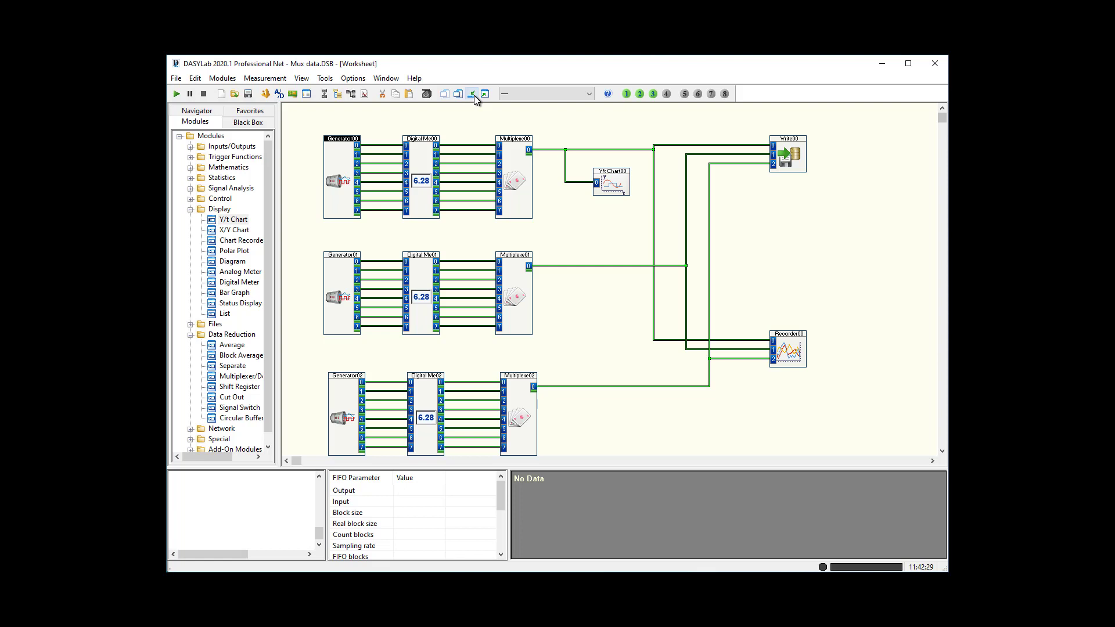
right_click(790, 160)
left_click(814, 177)
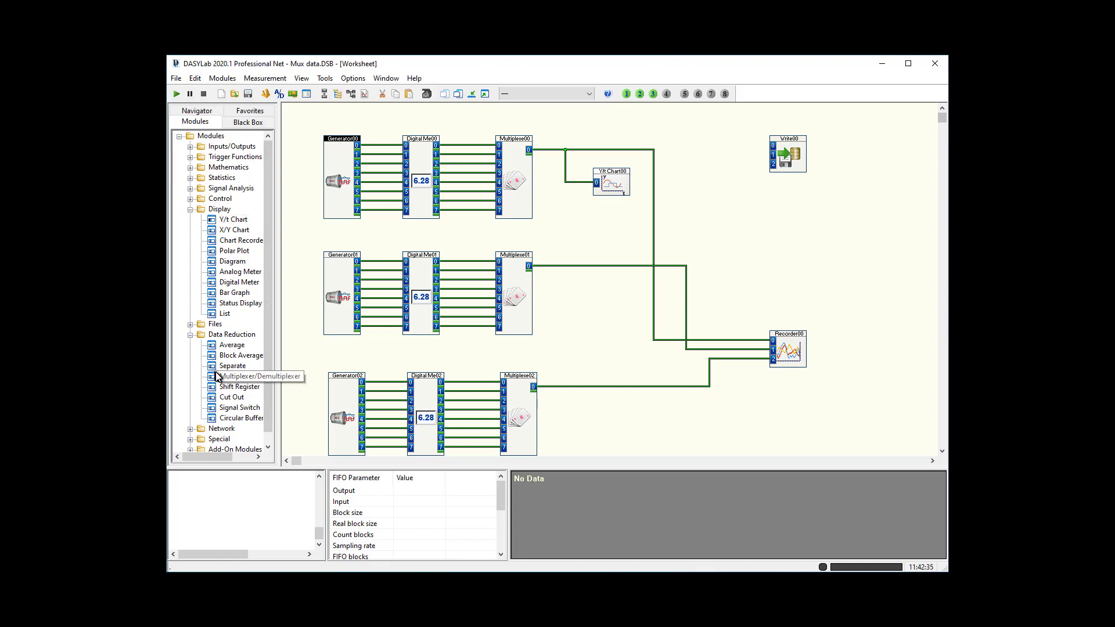
Step: Add a SmartMux (blockwise) Multiplexer module with three inputs before Write00
left_click_drag(231, 378, 706, 145)
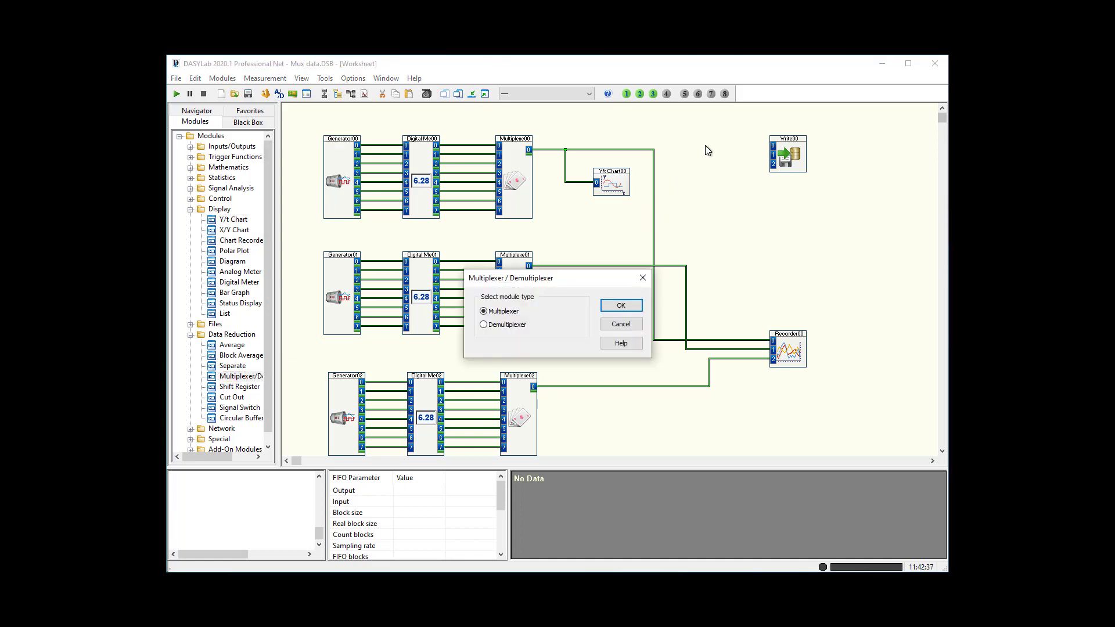
left_click(620, 305)
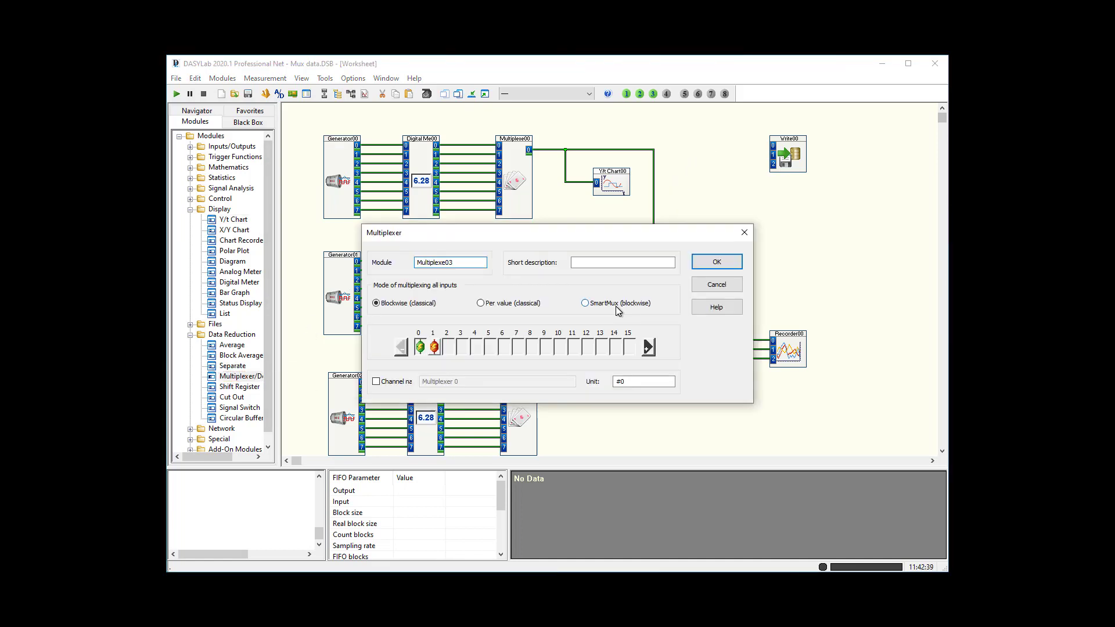
left_click(648, 347)
left_click(634, 305)
left_click(716, 261)
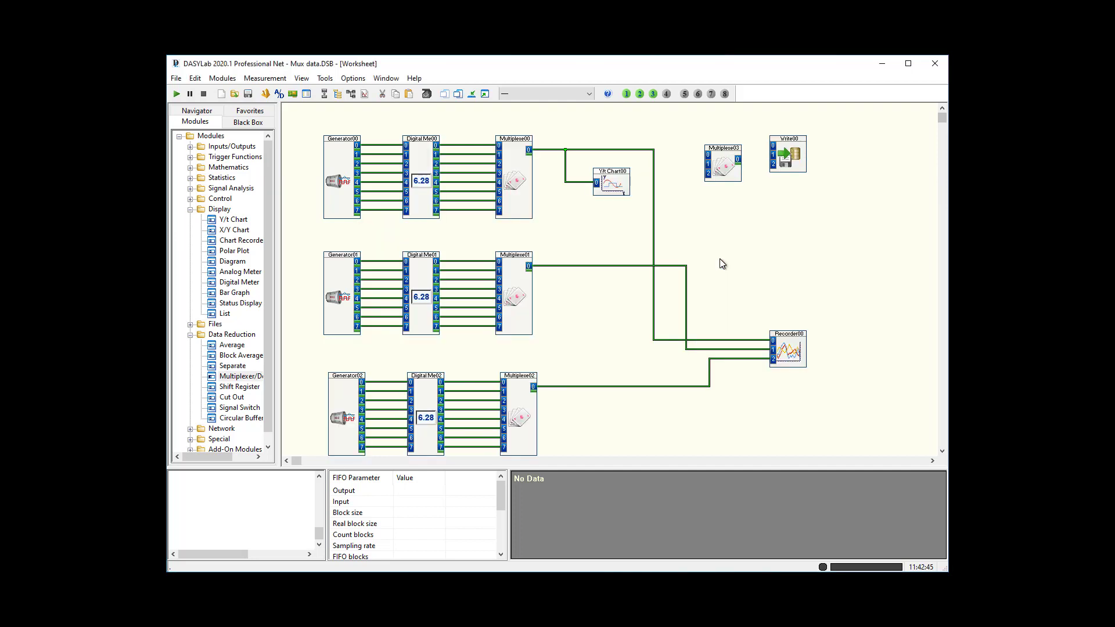
Step: Connect the outputs of Multiplexe00, 01 and 02 to the three inputs of Multiplexe03 and space out their vertical wires
left_click_drag(654, 150, 704, 155)
left_click_drag(686, 266, 708, 164)
left_click_drag(710, 359, 720, 161)
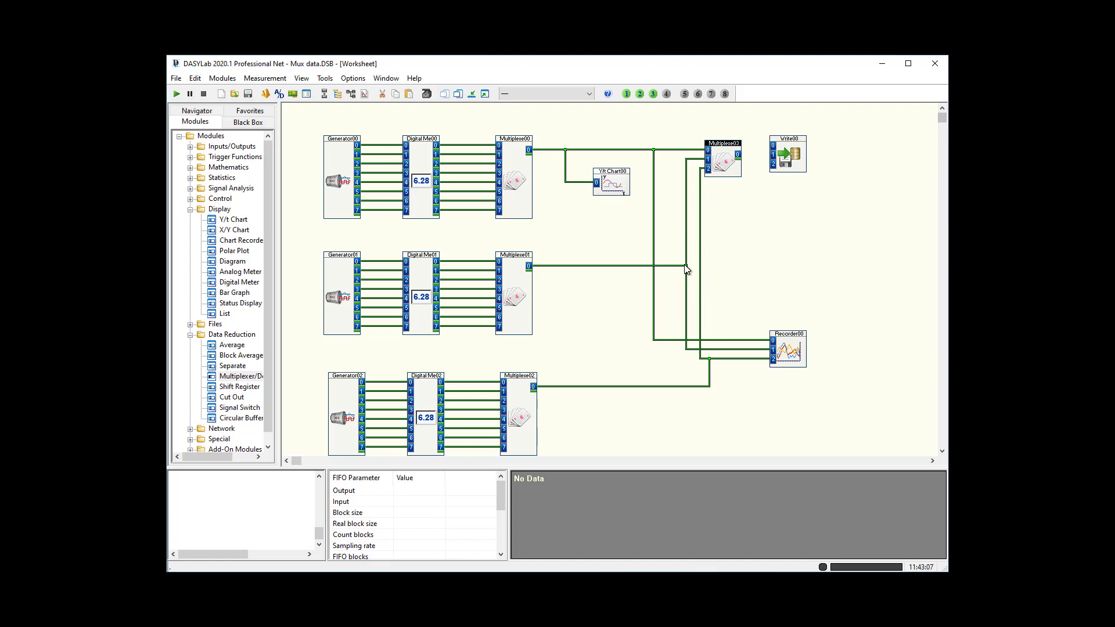
left_click_drag(686, 266, 668, 266)
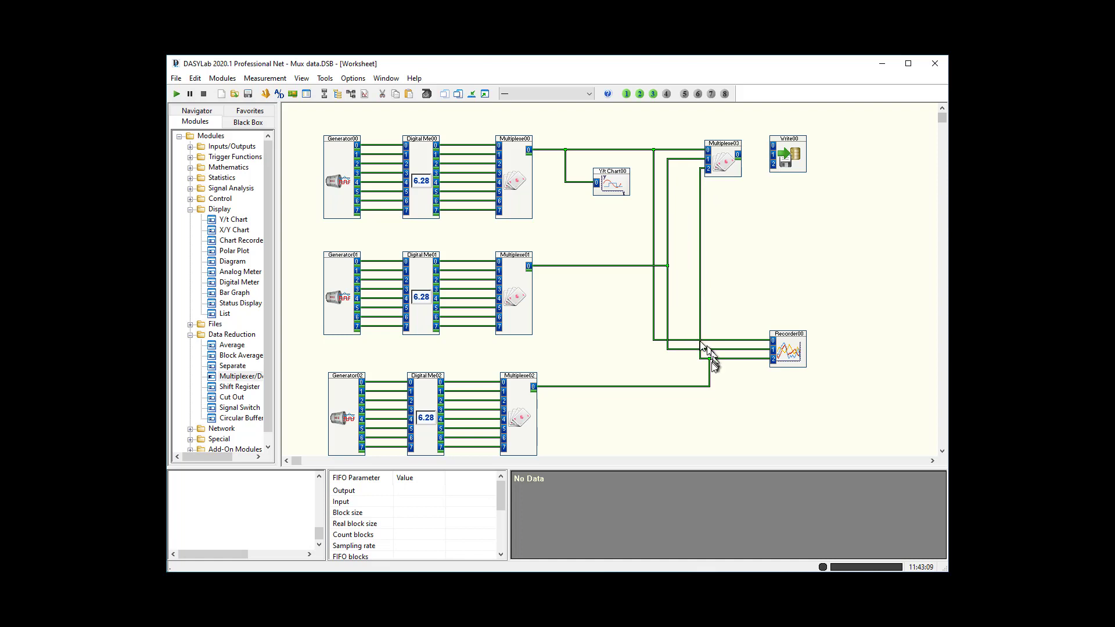
left_click_drag(709, 359, 677, 359)
Step: Reduce Write00 to a single input and connect it to the output of Multiplexe03
double_click(786, 155)
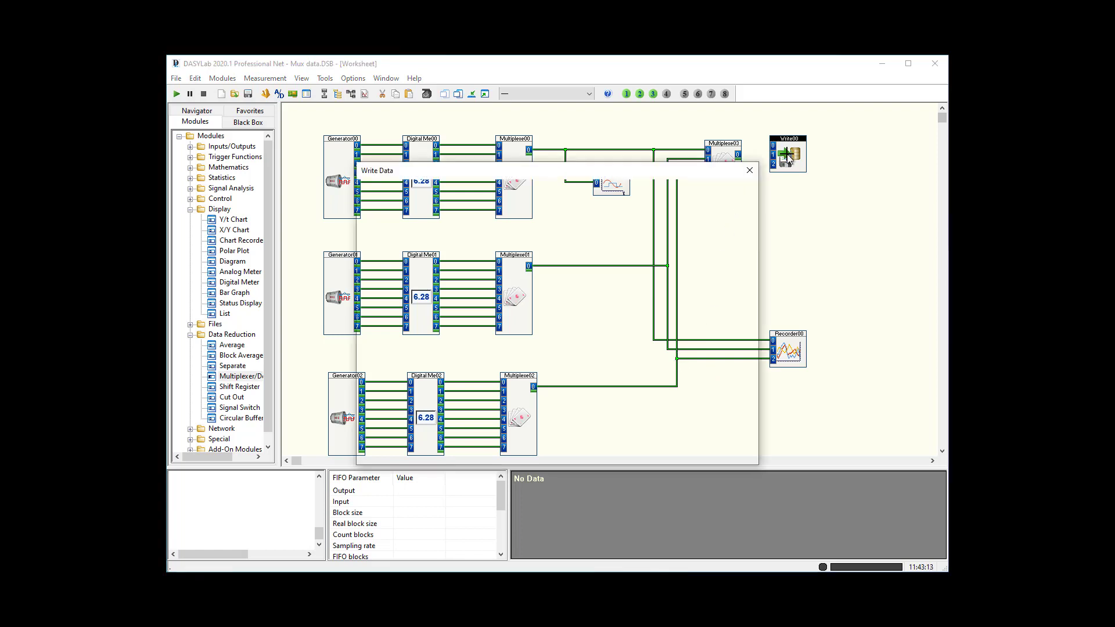
double_click(408, 238)
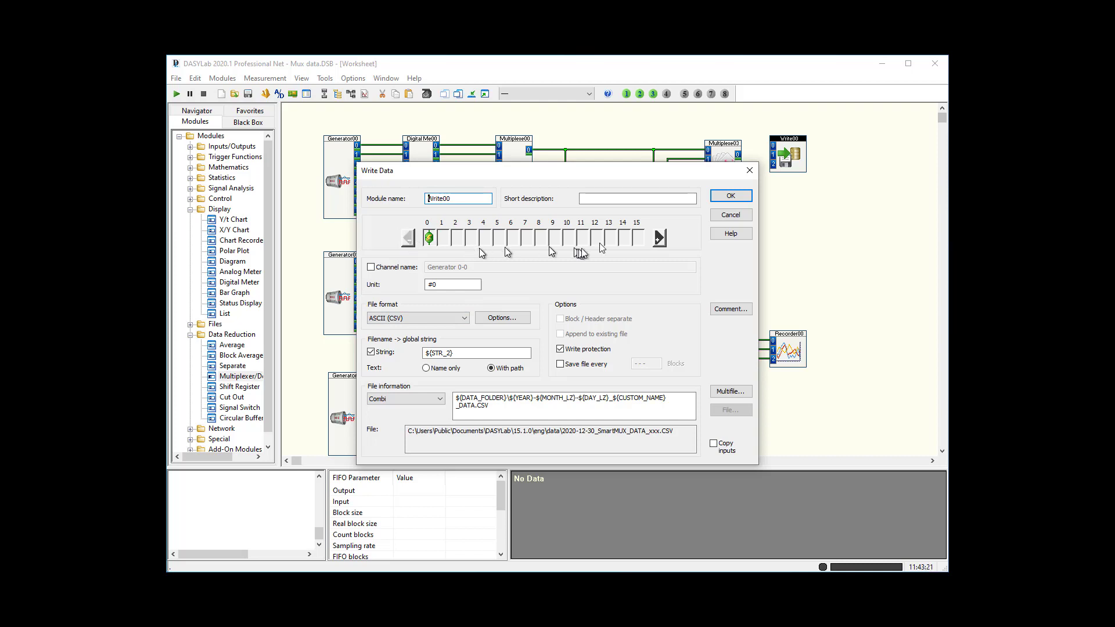
left_click(723, 196)
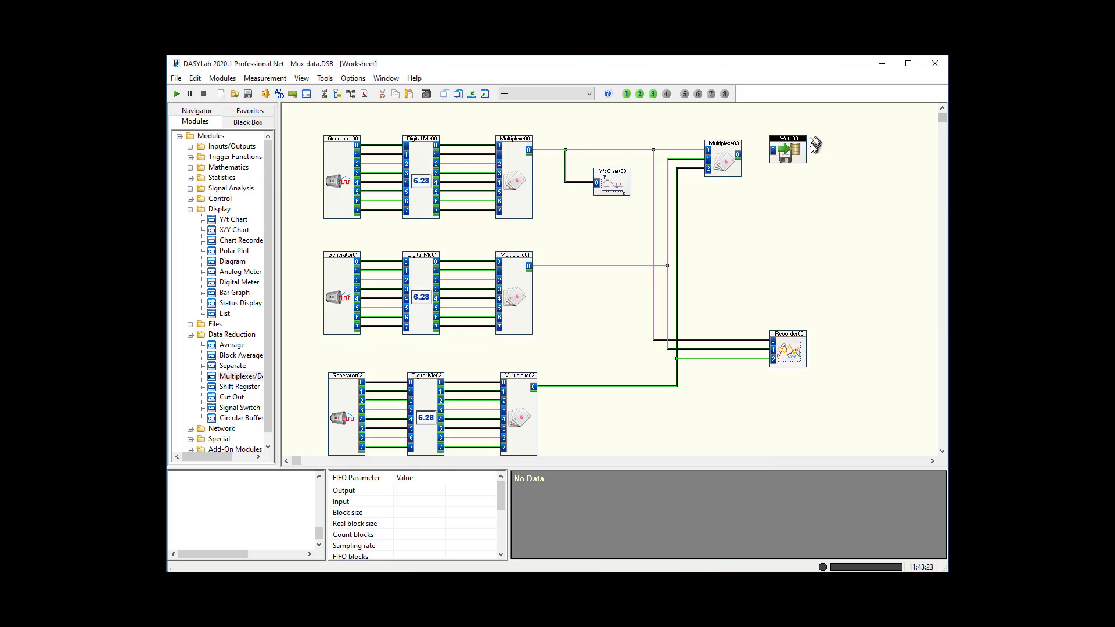
left_click_drag(790, 150, 812, 153)
Step: Run the measurement for a few seconds and stop it
left_click(178, 95)
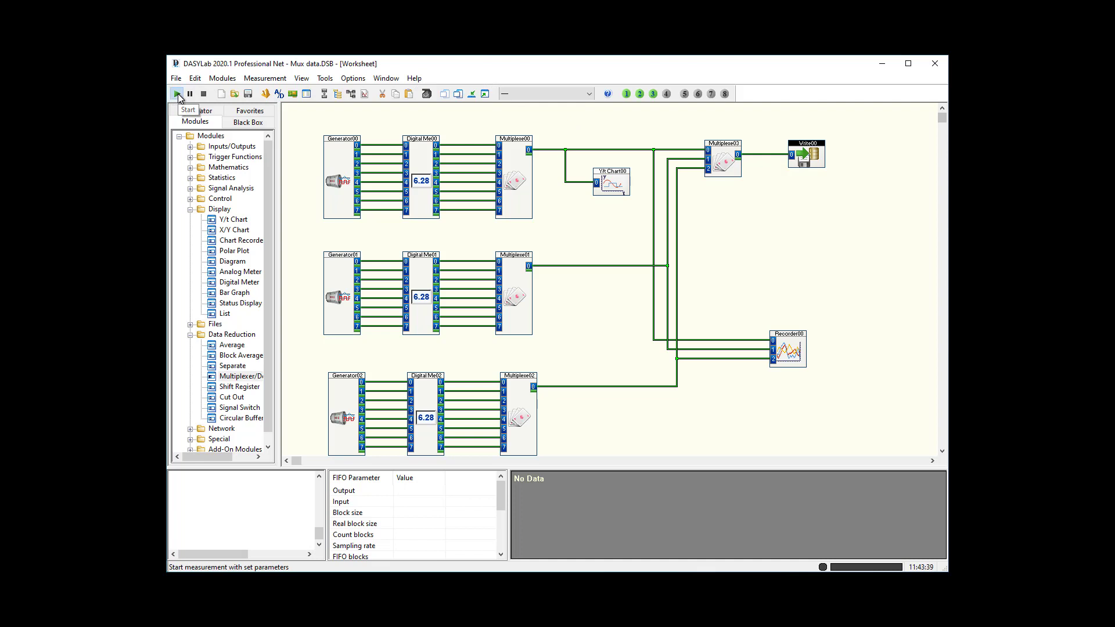
left_click(689, 304)
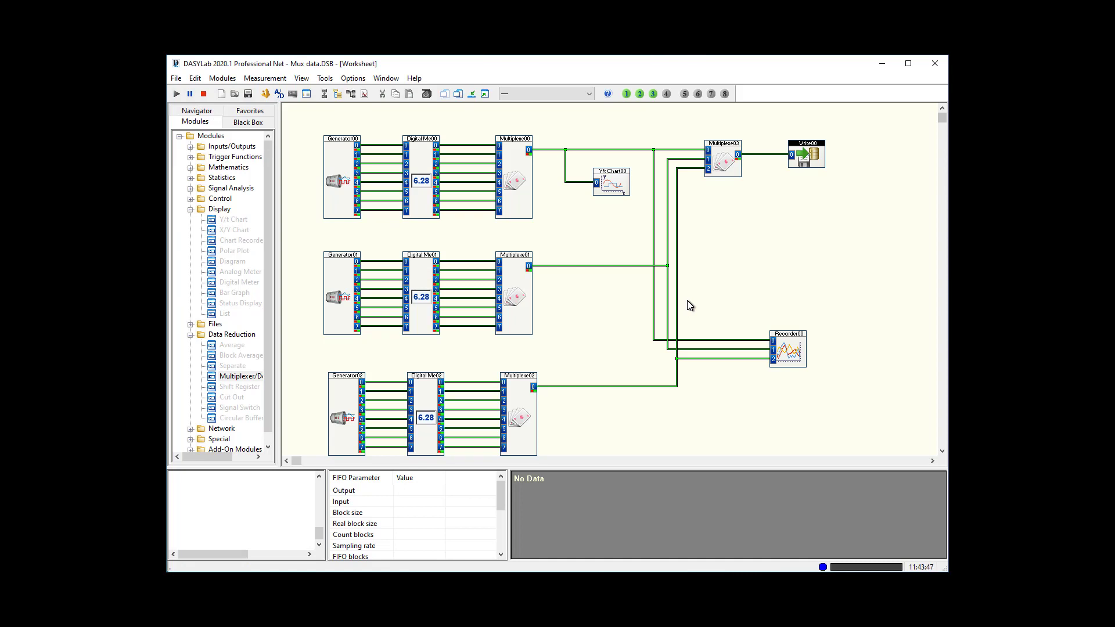
left_click(203, 94)
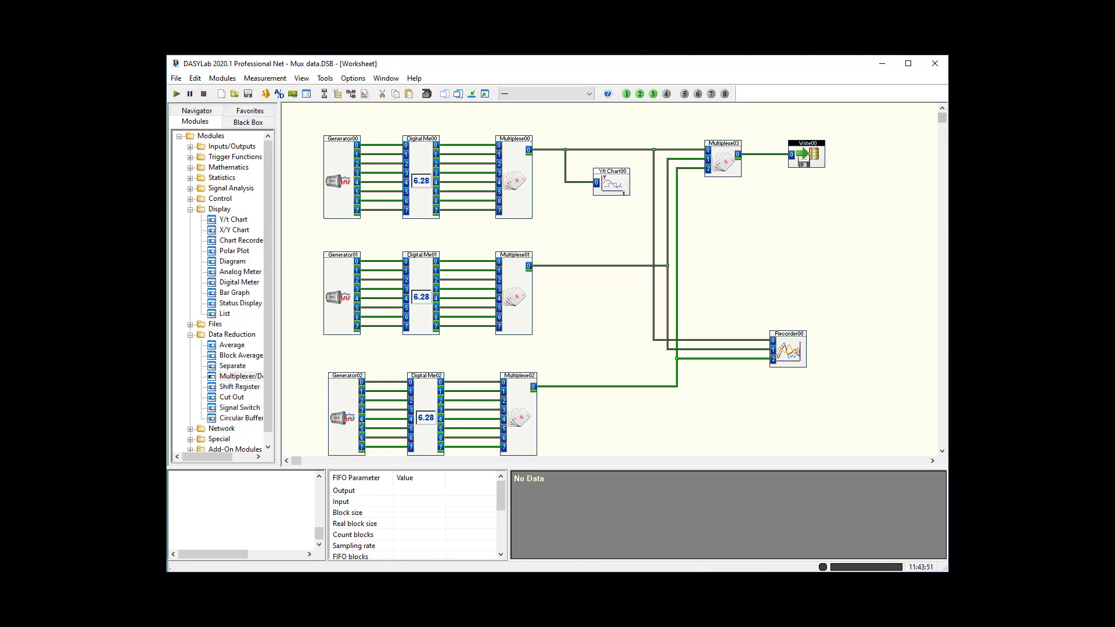
Step: Open 2020-12-30_SmartMUX_DATA_002.CSV from the data folder in Excel, widen column C, and fit the generator columns from D onward to their contents
key("alt+Tab")
left_click(518, 441)
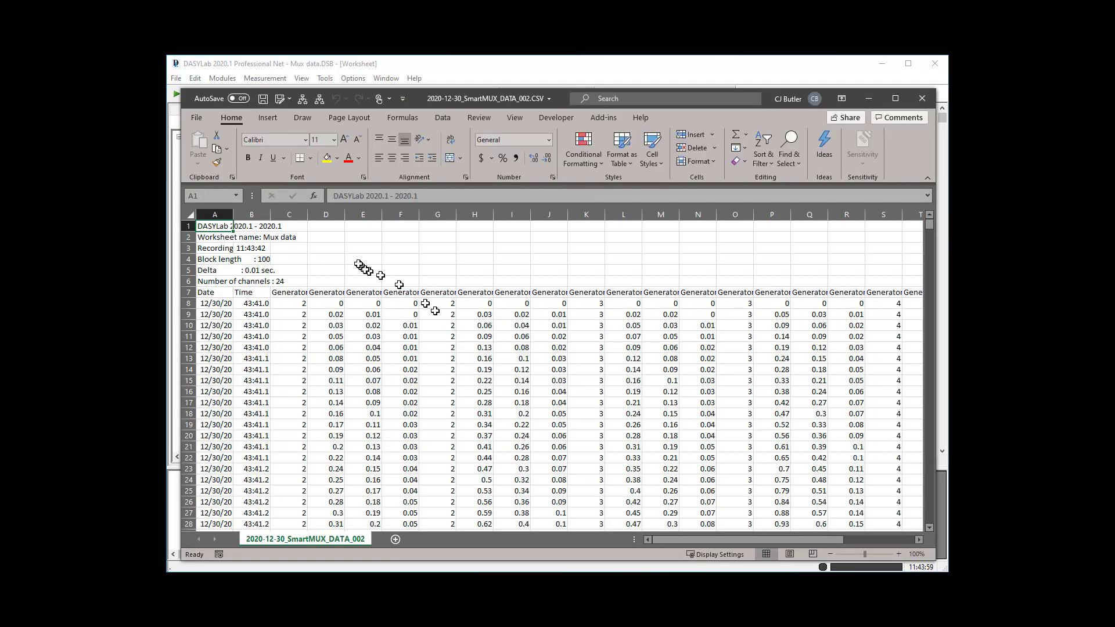
left_click_drag(309, 216, 334, 217)
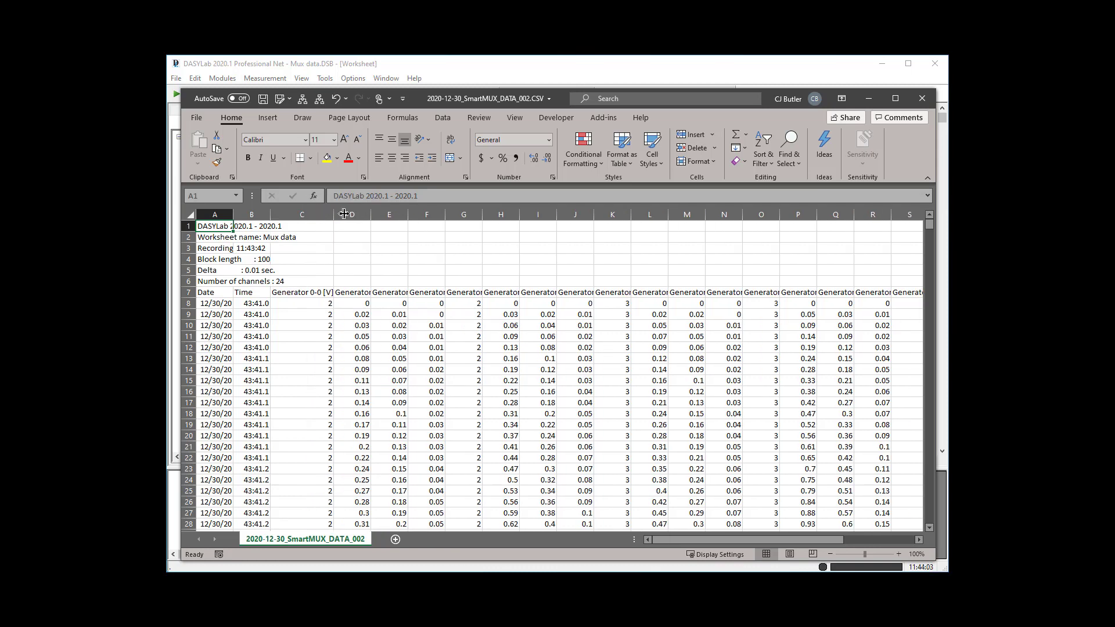
left_click_drag(350, 214, 896, 219)
double_click(897, 220)
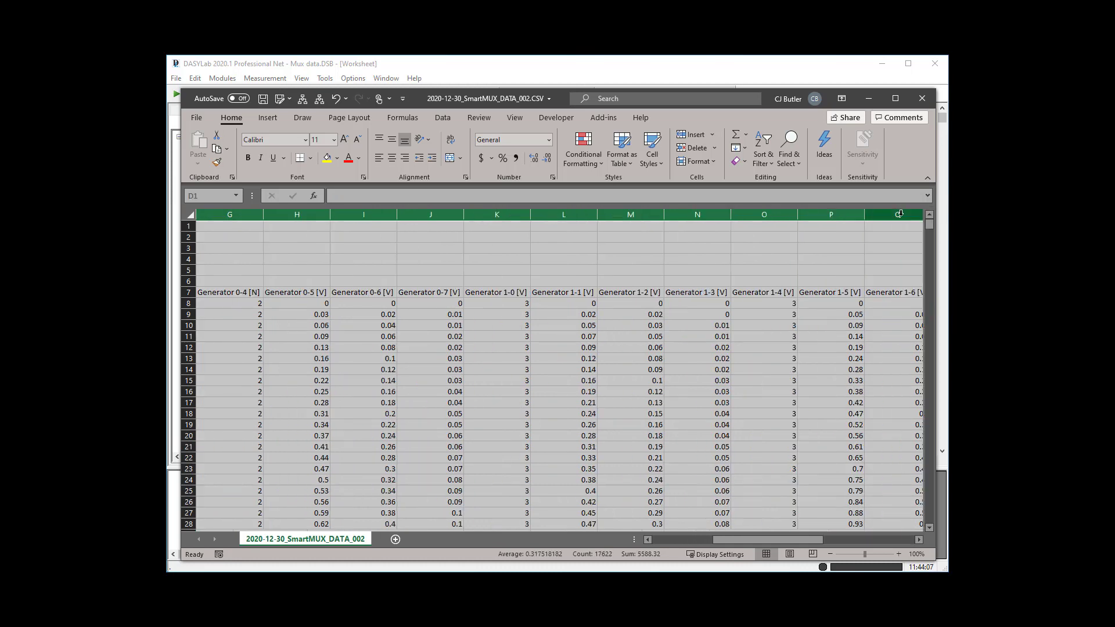
Step: Examine the channel names and units in header row 7 from Generator 1-3 back to Generator 0-0, and minimize the workbook and data folder windows
left_click(681, 293)
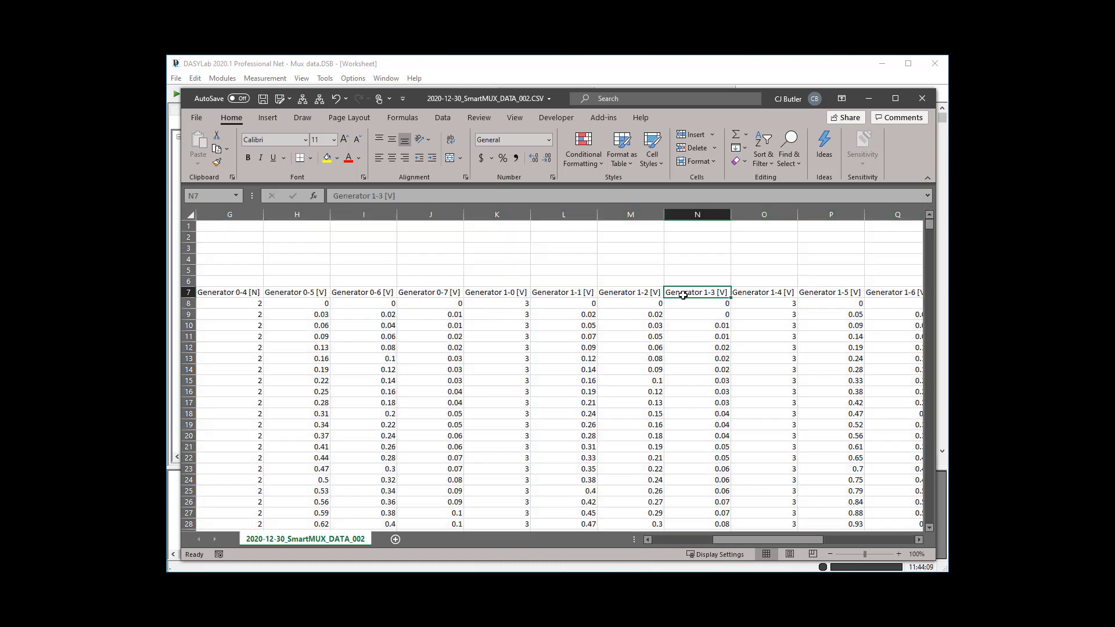
key("Left")
key("Left")
key("Left")
key("Left")
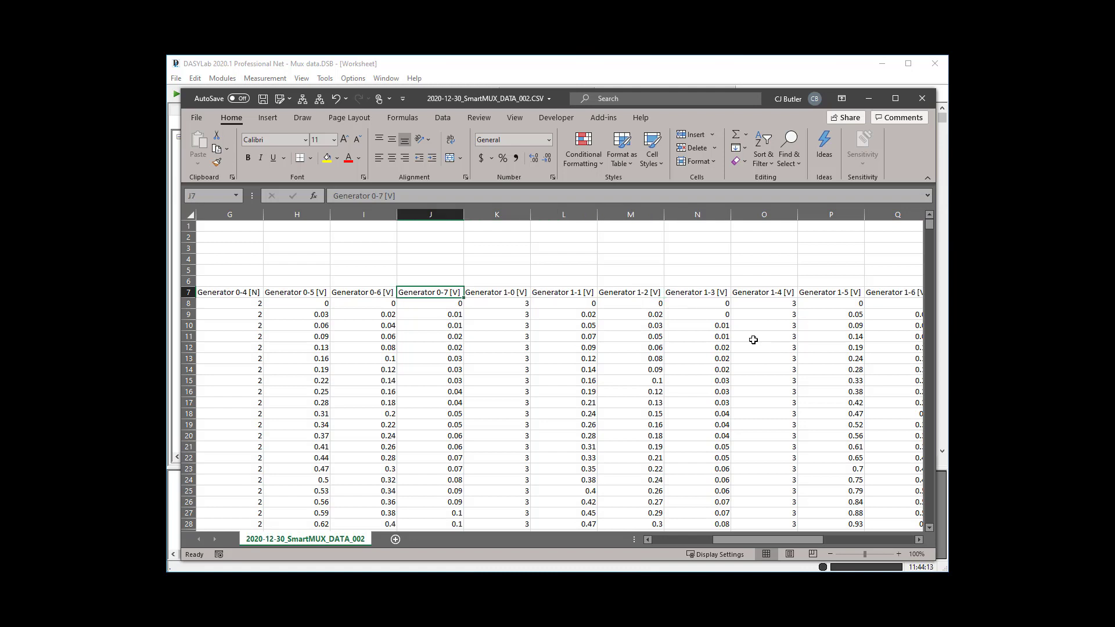
key("Left")
key("Left")
key("Left")
key("Left")
key("Left")
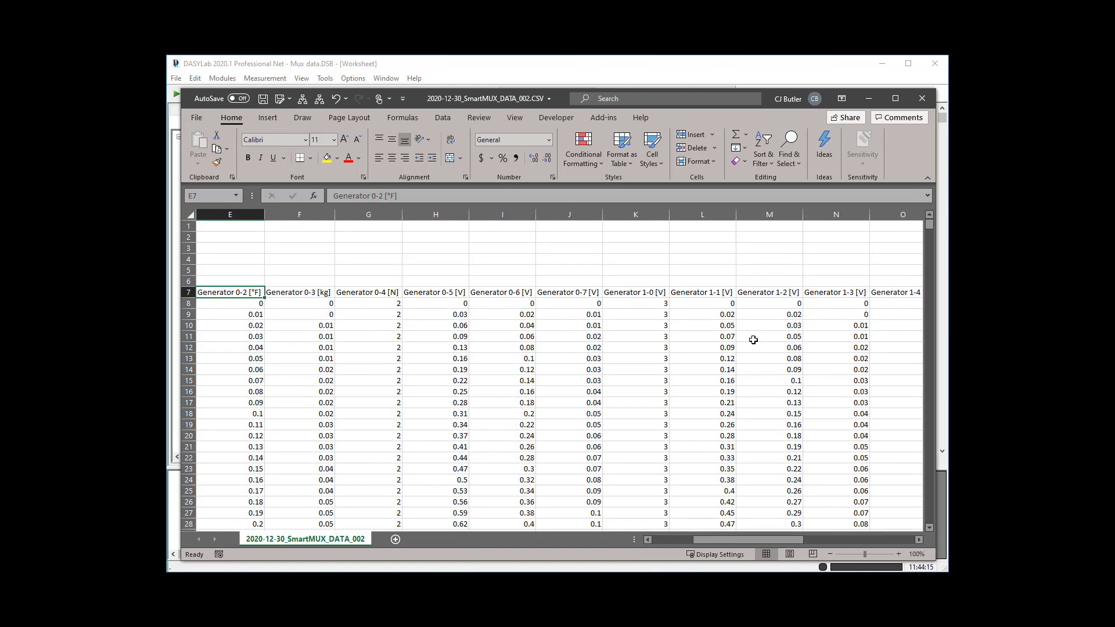
key("Left")
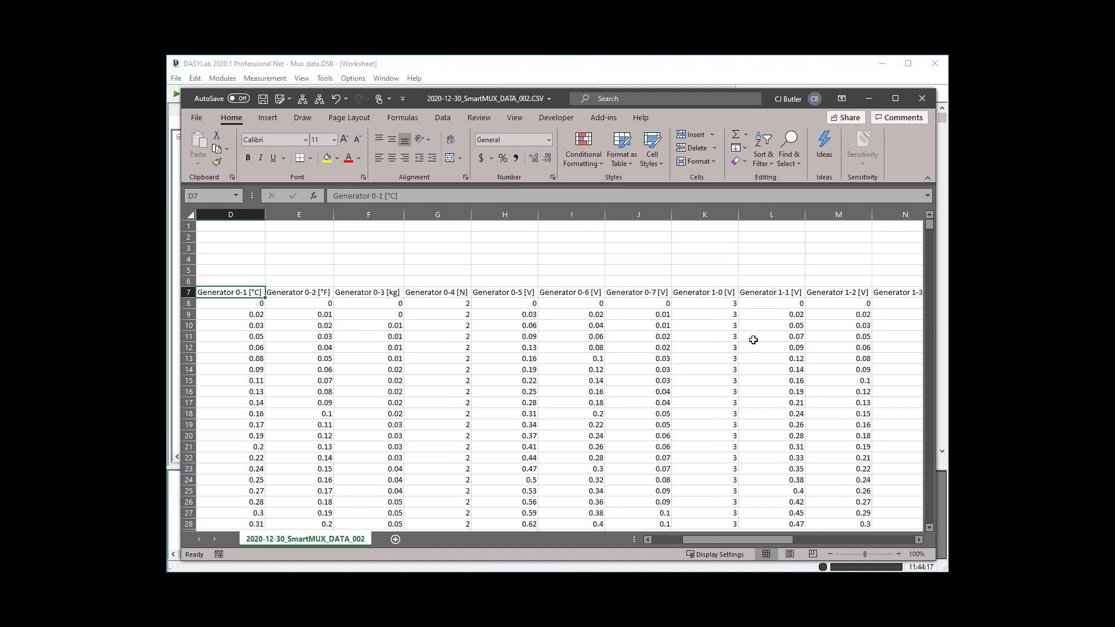
key("Left")
key("Left")
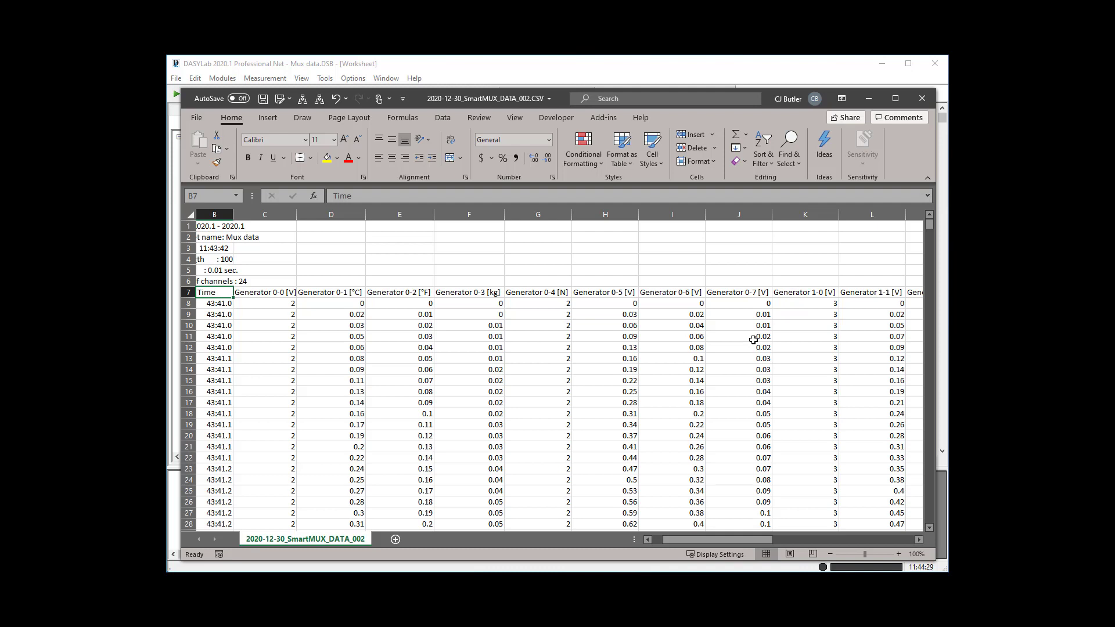
left_click(869, 100)
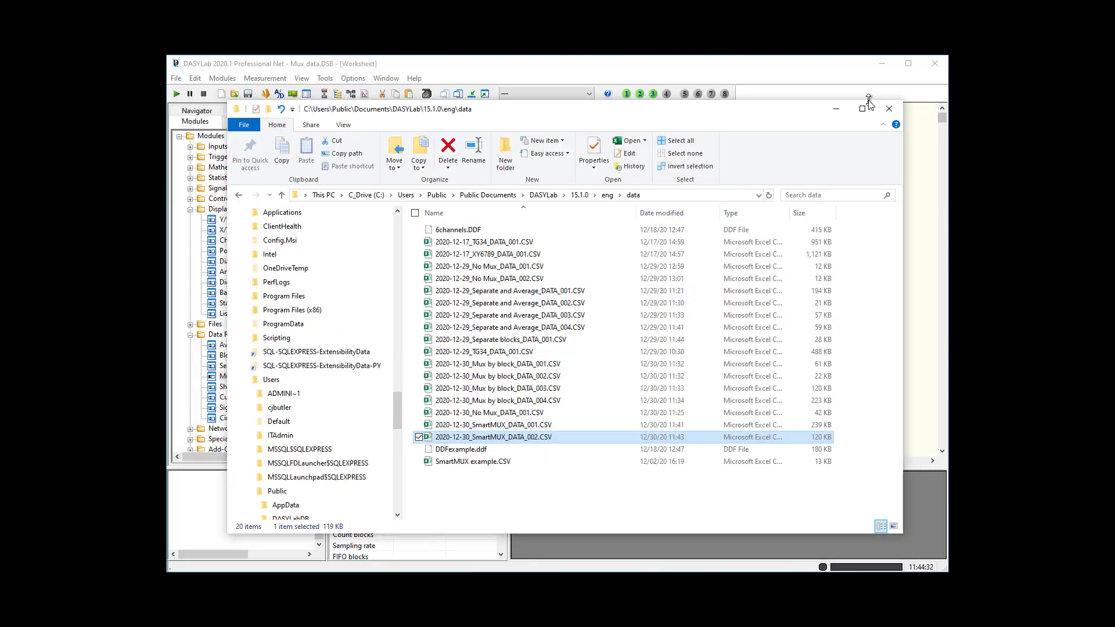
left_click(840, 110)
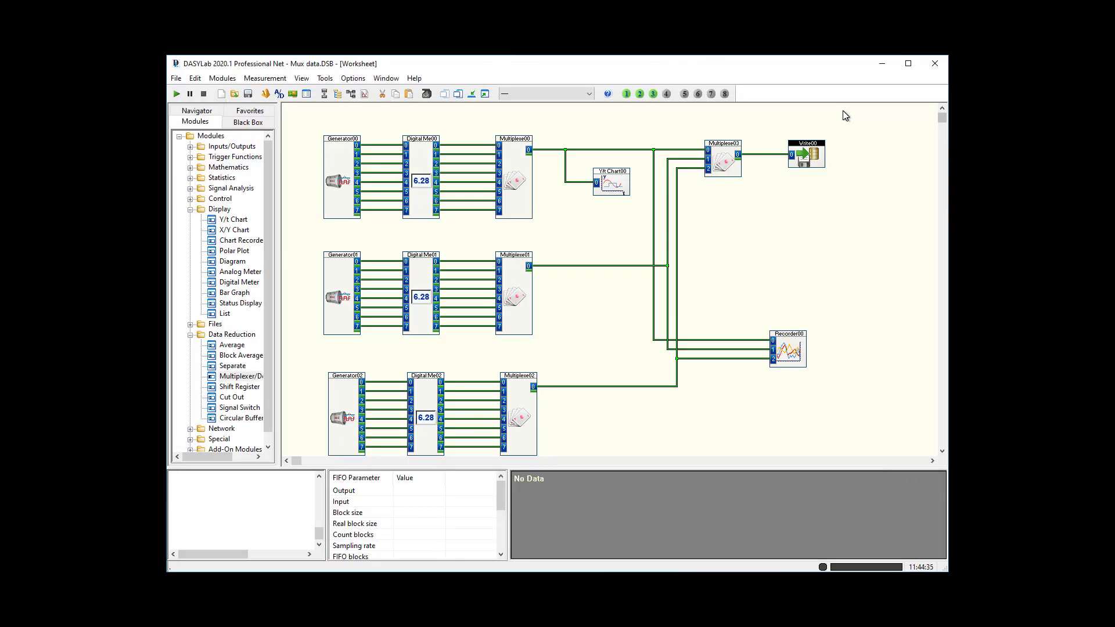
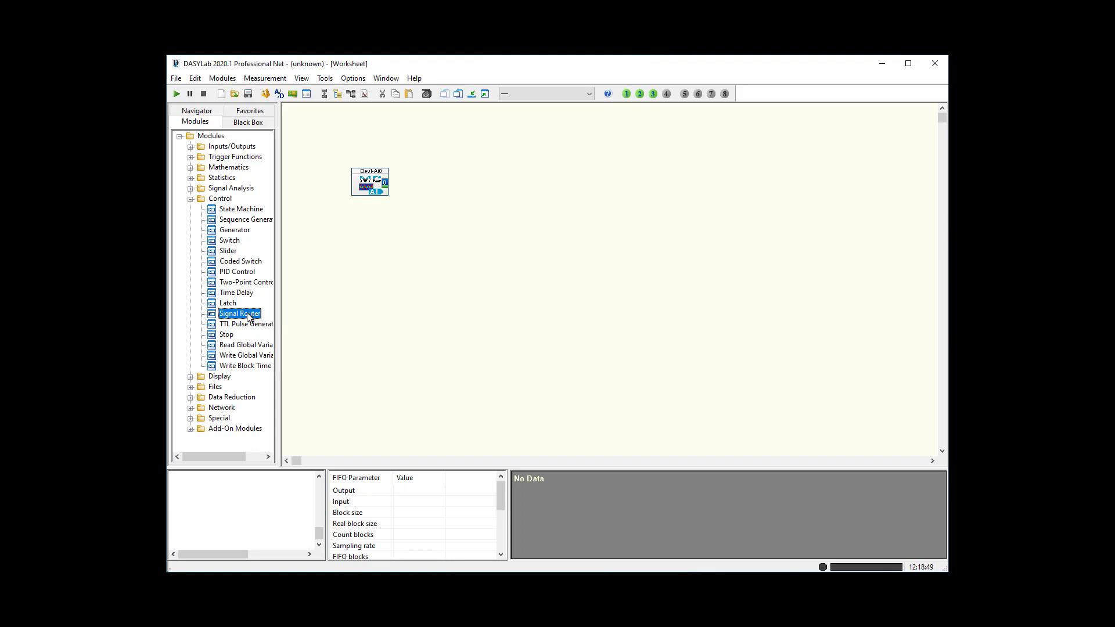
Step: Add a time controlled Signal Router module beside the Dev1-Ai0 input and extend it to five output channels
left_click_drag(248, 315, 462, 176)
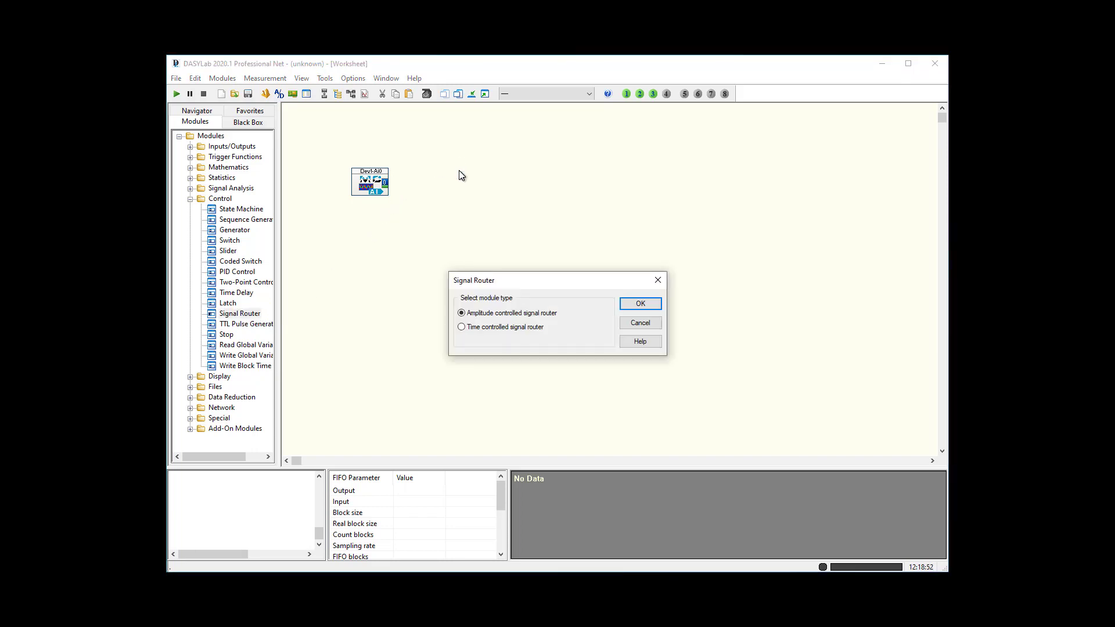
left_click(488, 328)
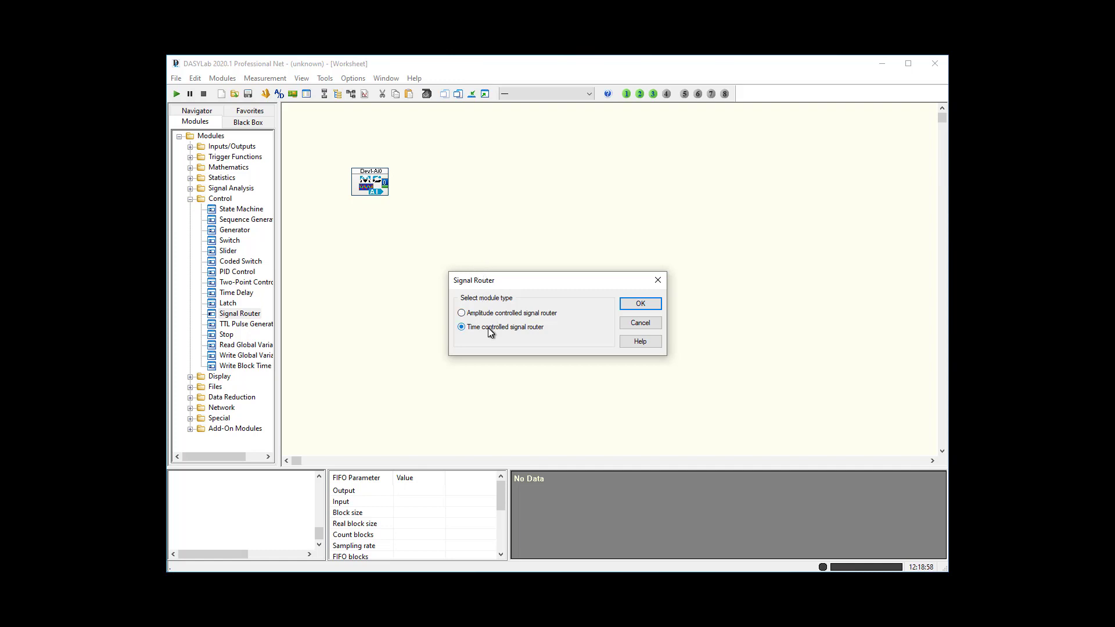
left_click(645, 305)
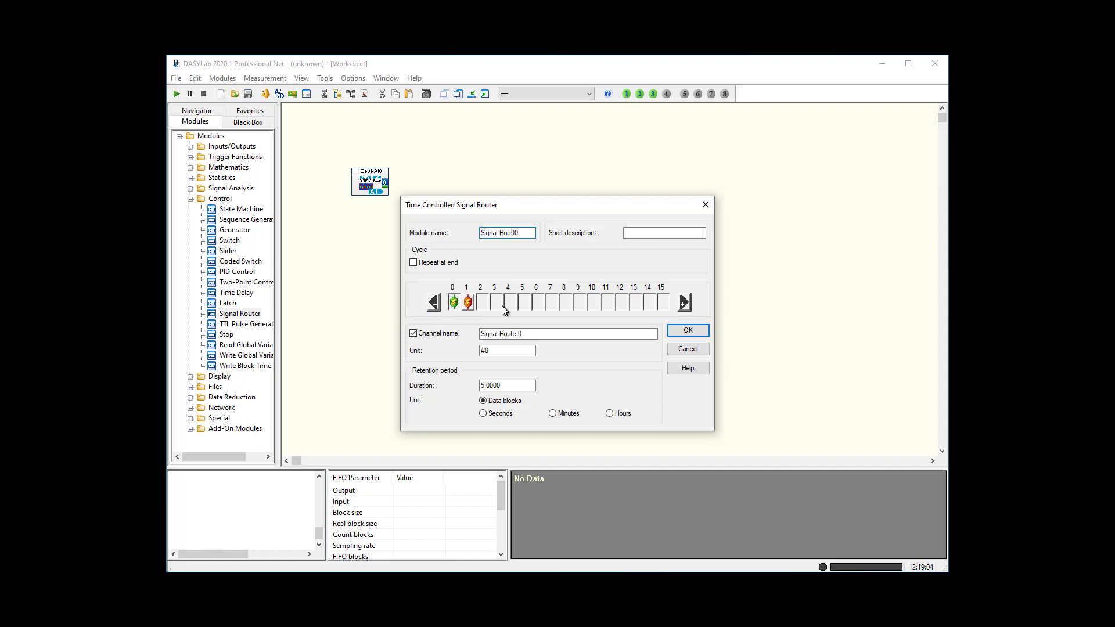
left_click(503, 386)
left_click(468, 302)
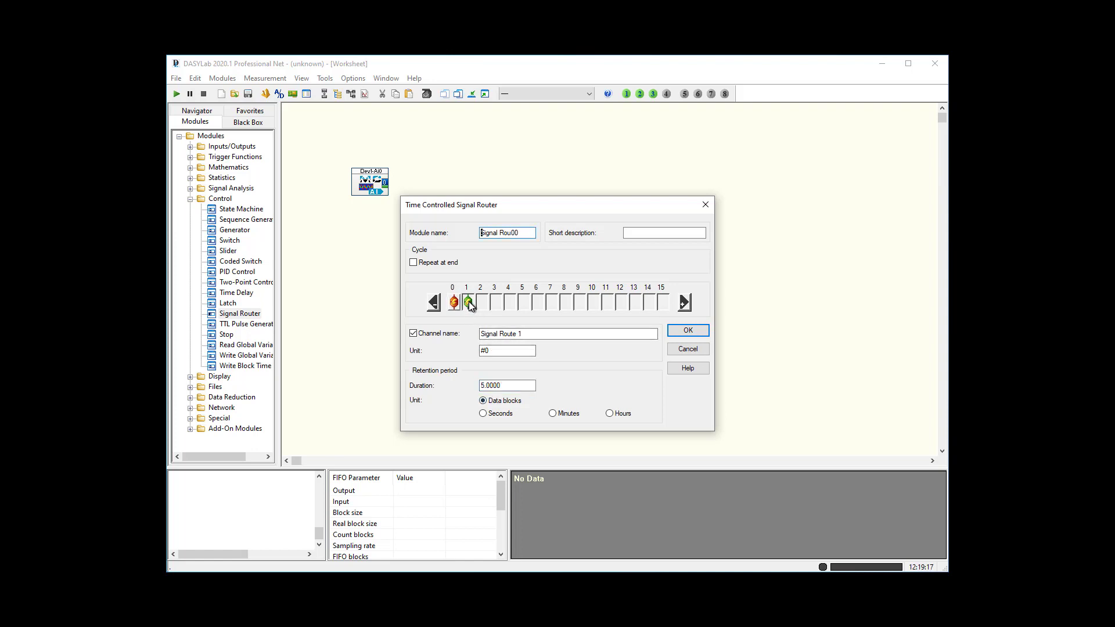
left_click(685, 303)
left_click(685, 303)
left_click(685, 303)
Step: Set the retention durations of signal router channels 0, 1 and 2 to 1, 2 and 3 data blocks
left_click(455, 303)
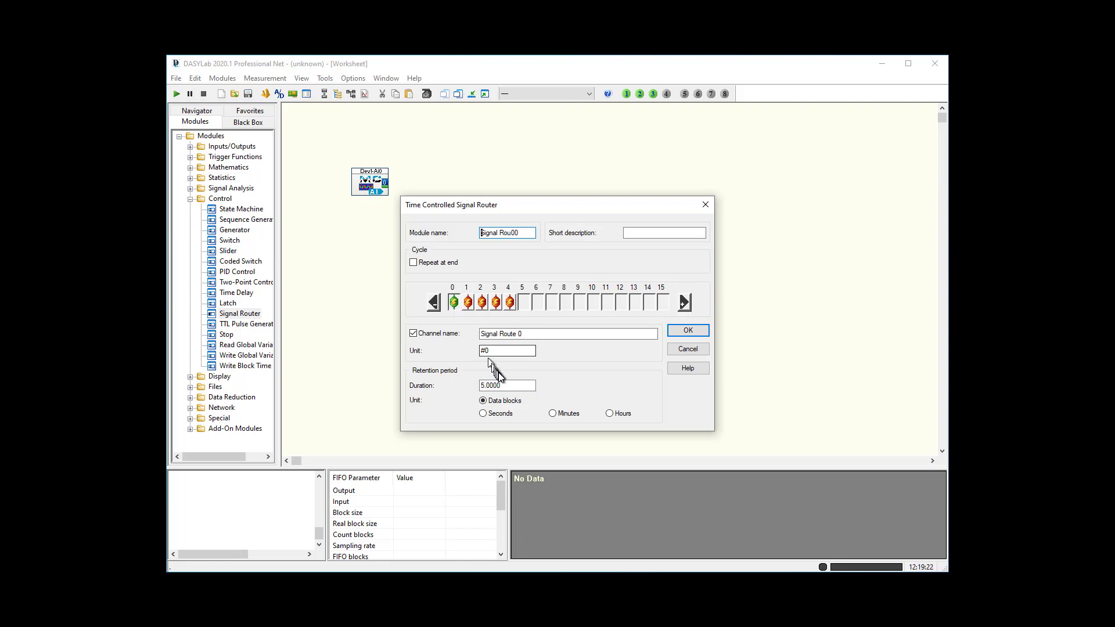
left_click_drag(505, 386, 403, 398)
left_click(469, 302)
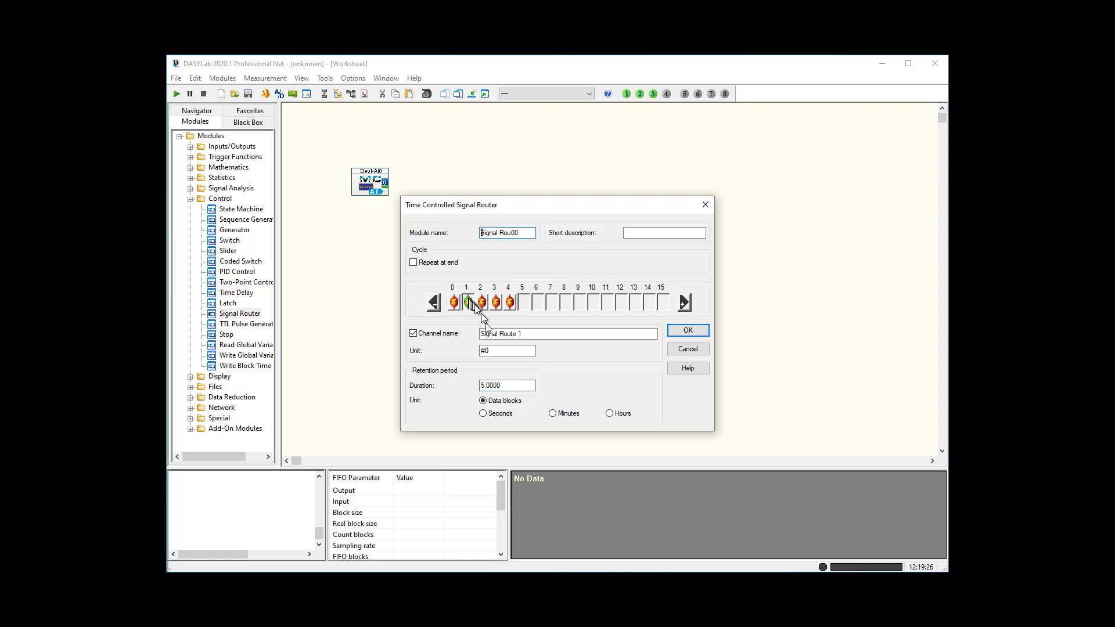
left_click_drag(523, 386, 426, 377)
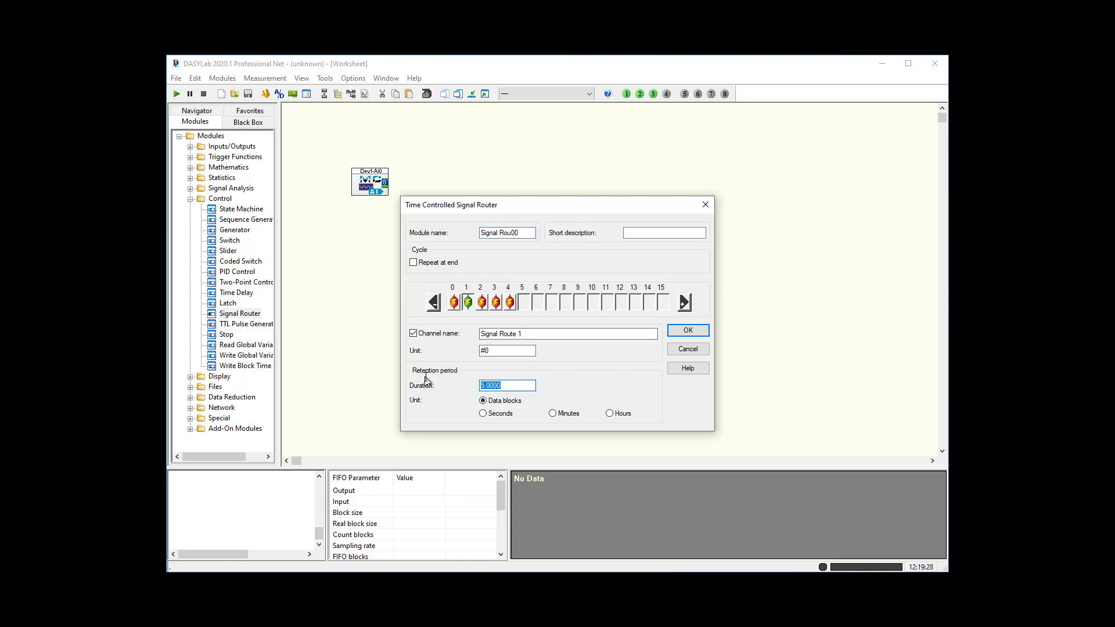
type("2")
left_click(483, 302)
left_click_drag(522, 386, 416, 384)
type("3")
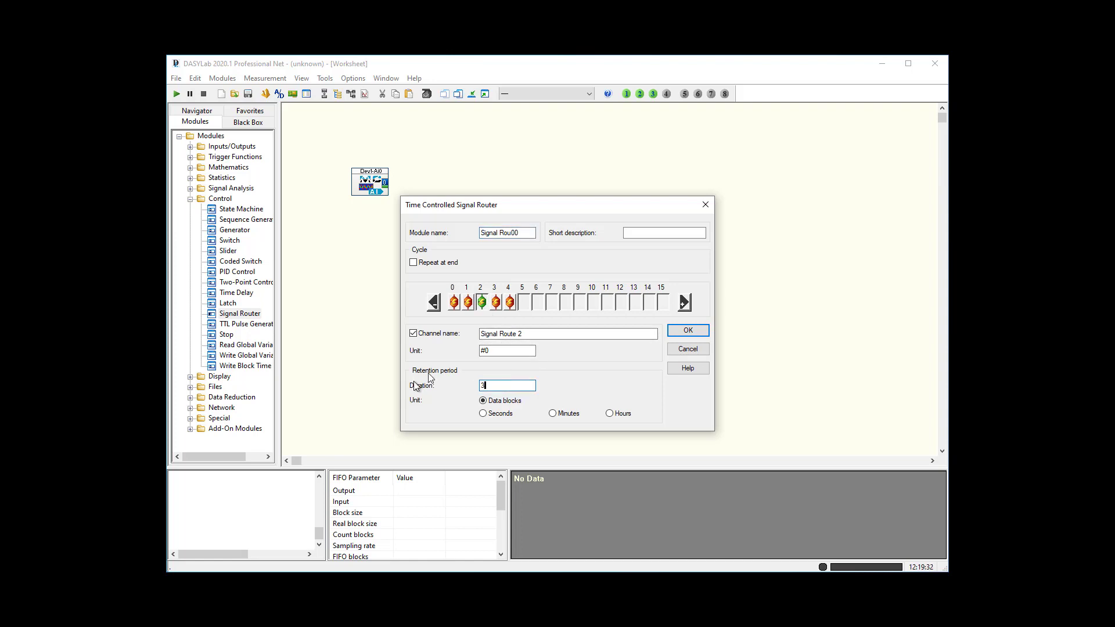
Step: Set the retention durations of channels 3 and 4 to 4 and 5 data blocks, enable Repeat at end, and reselect channel 0
left_click(495, 302)
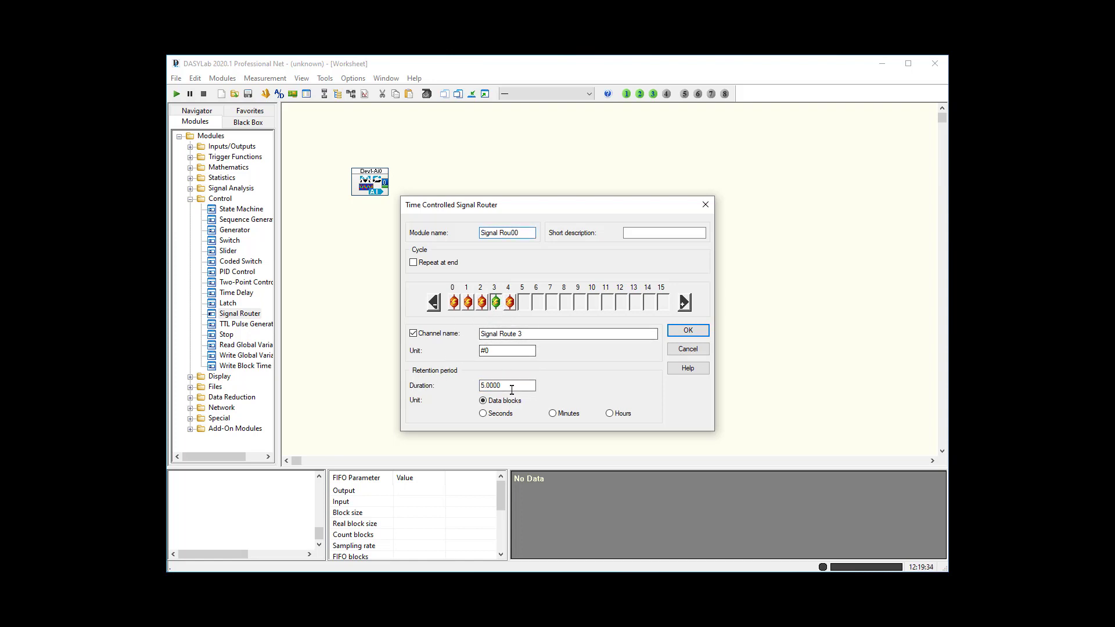
left_click_drag(511, 385, 423, 384)
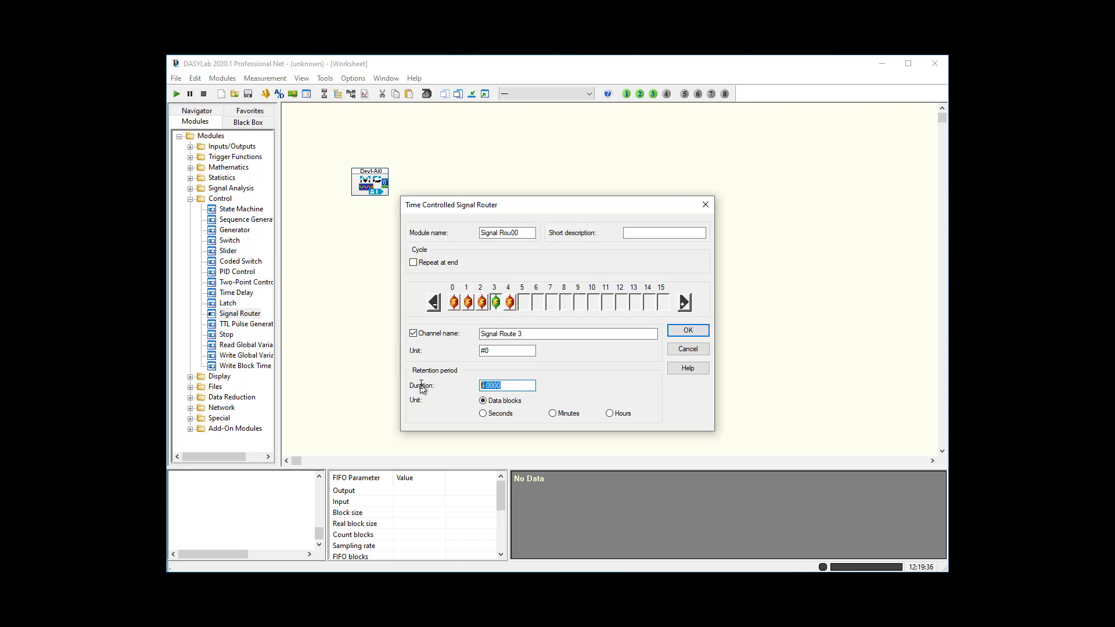
type("4")
left_click(510, 302)
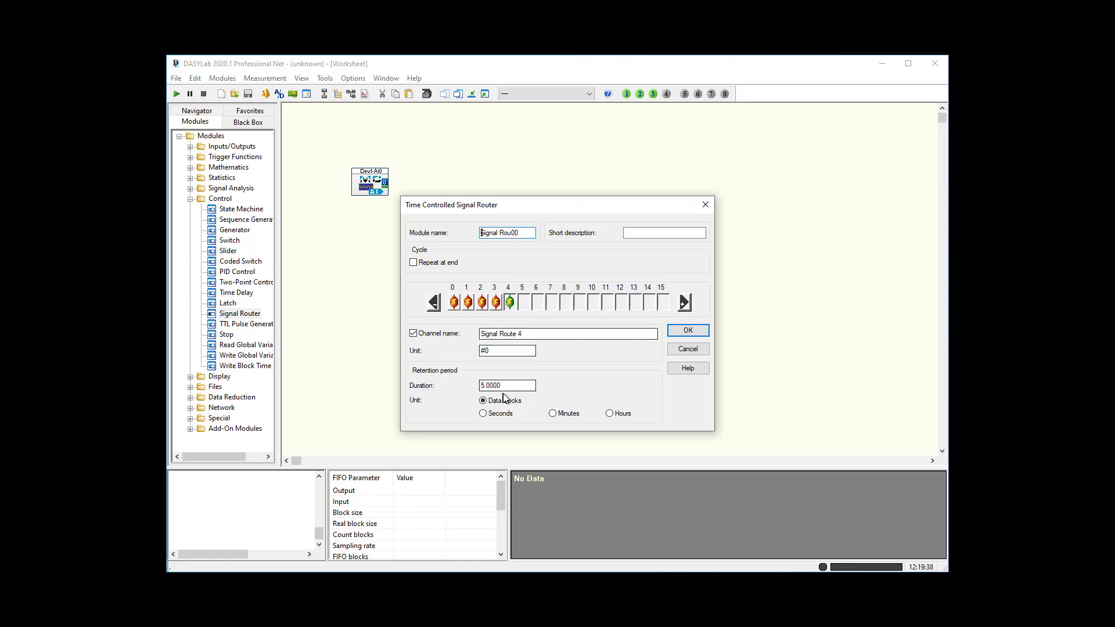
left_click_drag(514, 385, 457, 388)
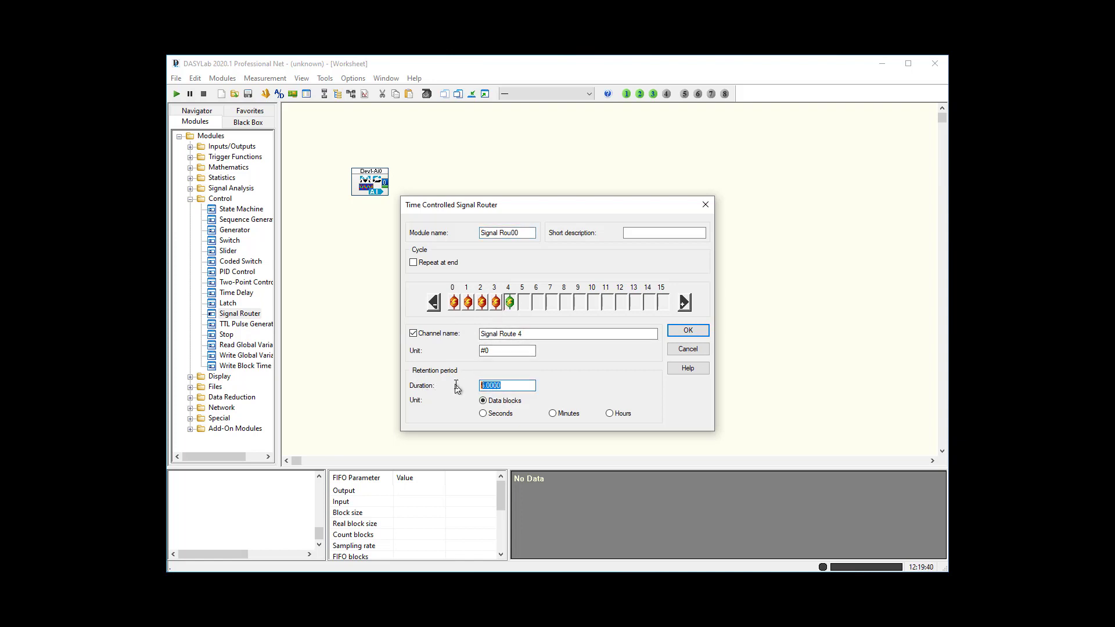
type("5")
left_click(413, 263)
left_click(454, 303)
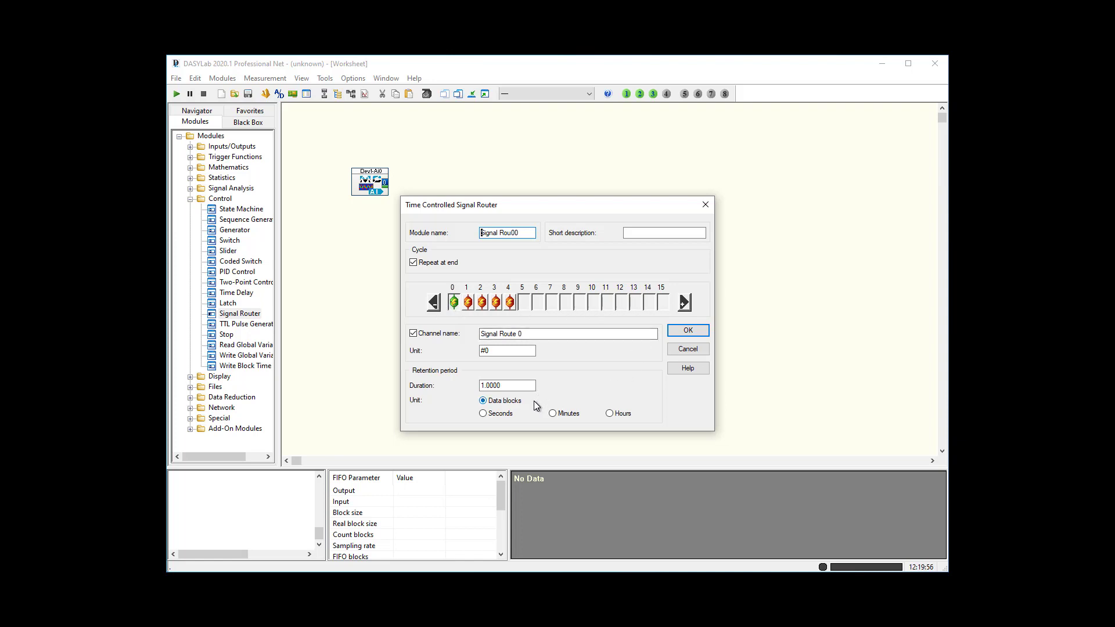
Step: Turn off the custom channel name of router channel 0, accept the router settings, and connect the Dev1-Ai0 output to the router input
left_click(531, 334)
left_click(413, 333)
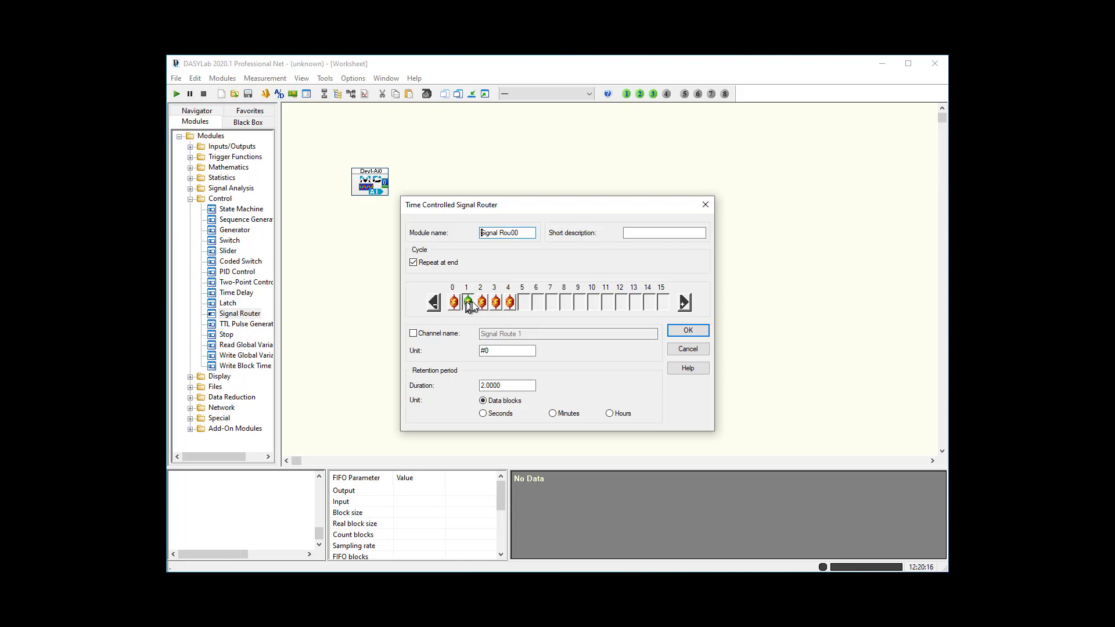
left_click(511, 304)
left_click(507, 354)
left_click(689, 333)
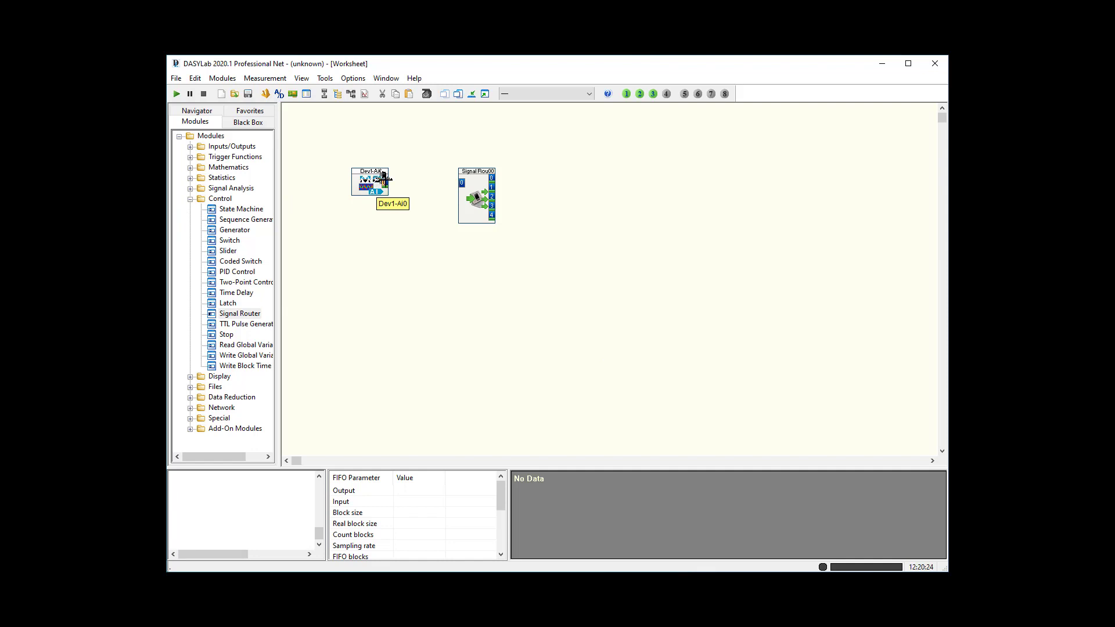
left_click_drag(385, 183, 462, 183)
Step: Add a Chart Recorder module with five channels beside the signal router and dock it to connect all five router outputs
left_click(193, 200)
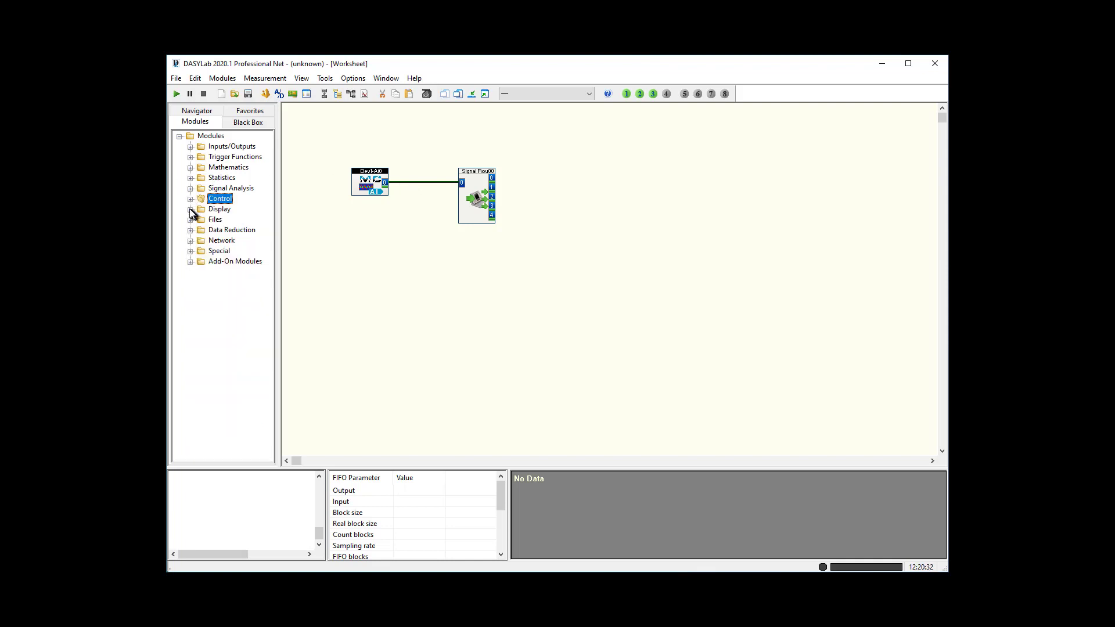
left_click(191, 209)
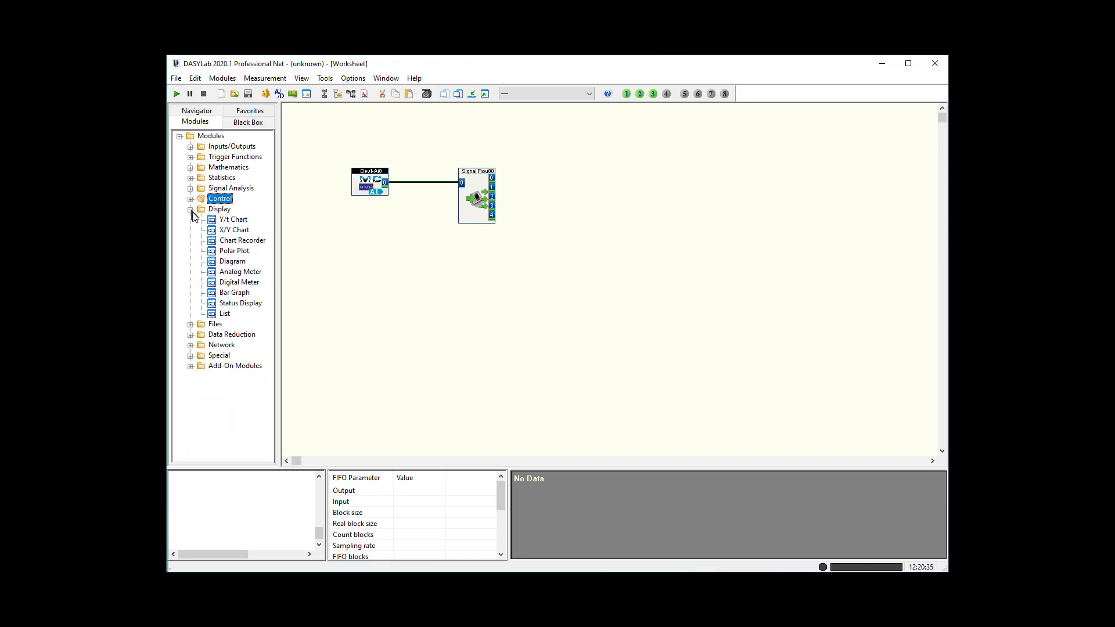
left_click(236, 240)
left_click(546, 180)
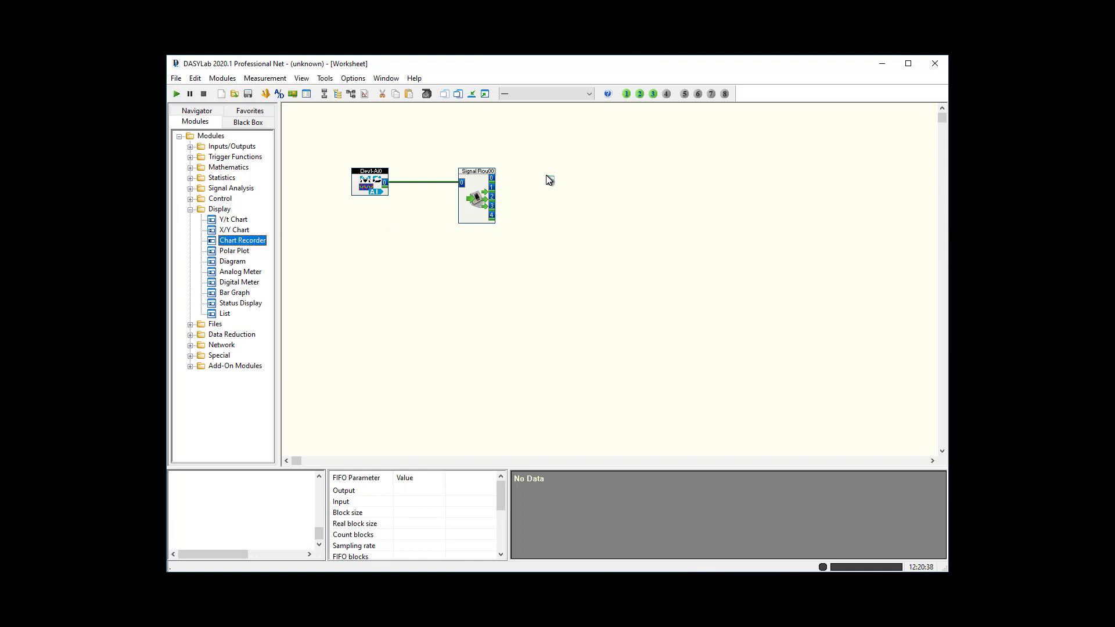
left_click(683, 340)
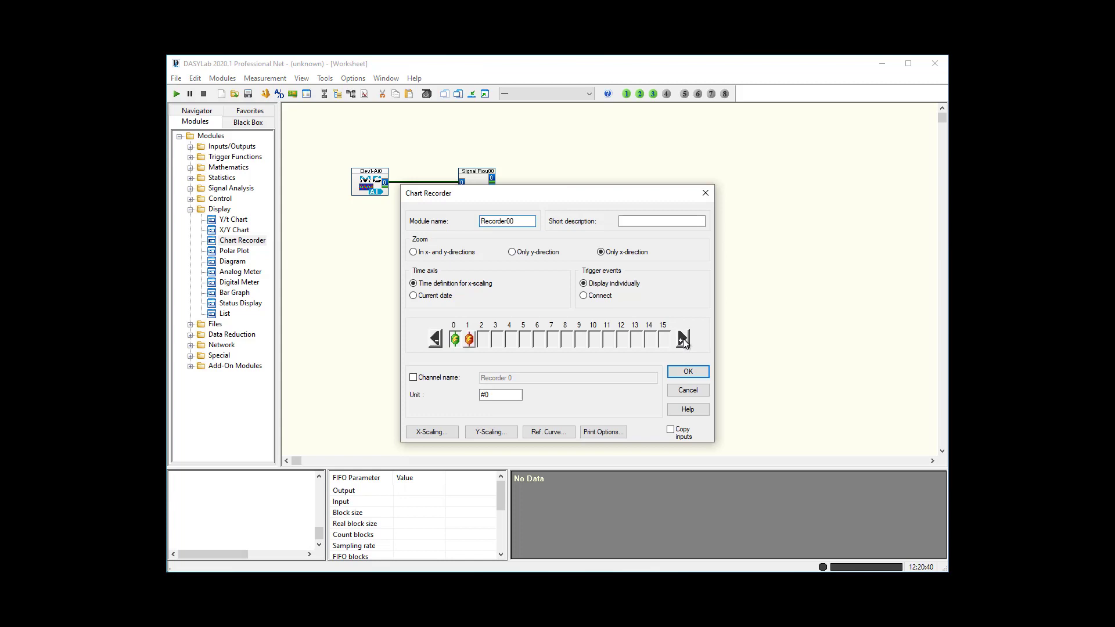
left_click(683, 340)
left_click(683, 339)
left_click_drag(538, 194, 542, 241)
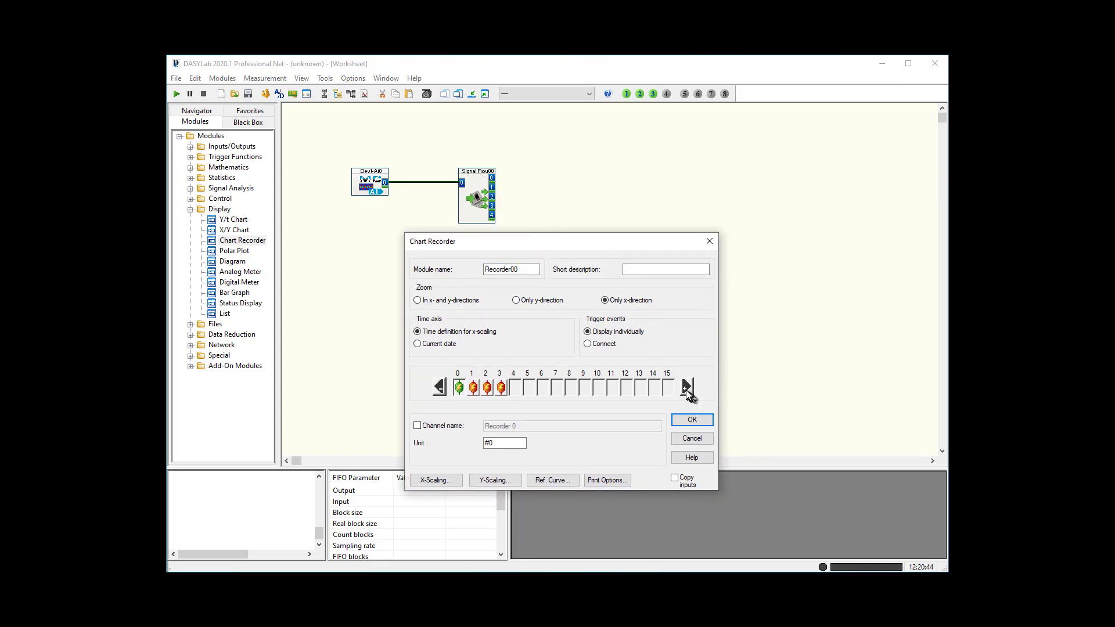
left_click(692, 419)
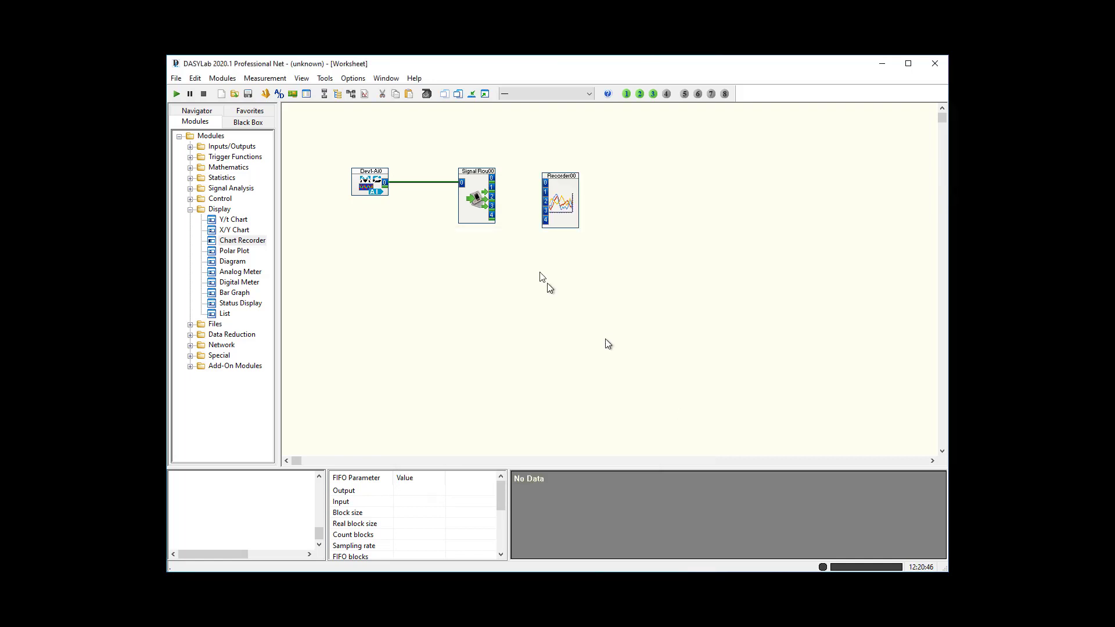
left_click_drag(569, 189, 543, 186)
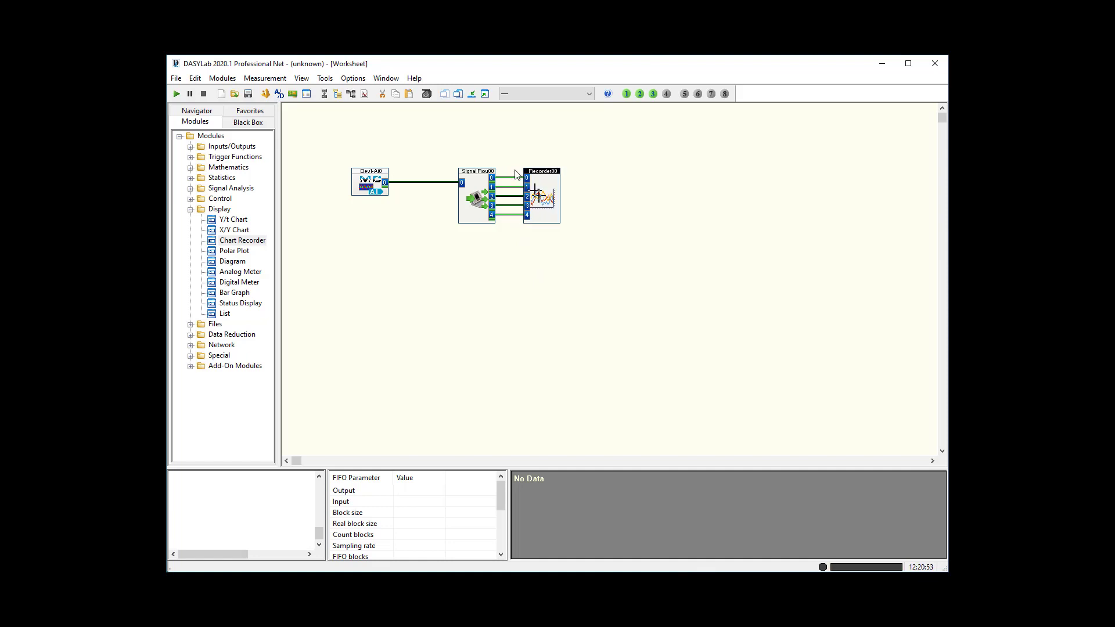
Step: Show the Recorder00 display window and enlarge it in the free worksheet area below the modules
left_click(486, 94)
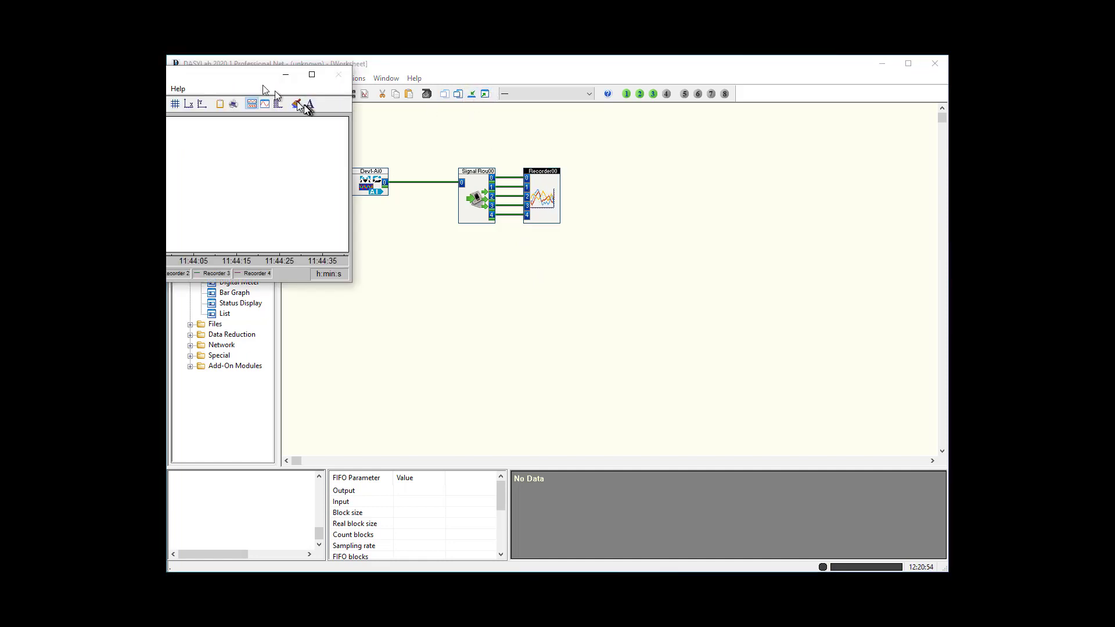
left_click_drag(243, 76, 781, 319)
left_click_drag(609, 307, 359, 232)
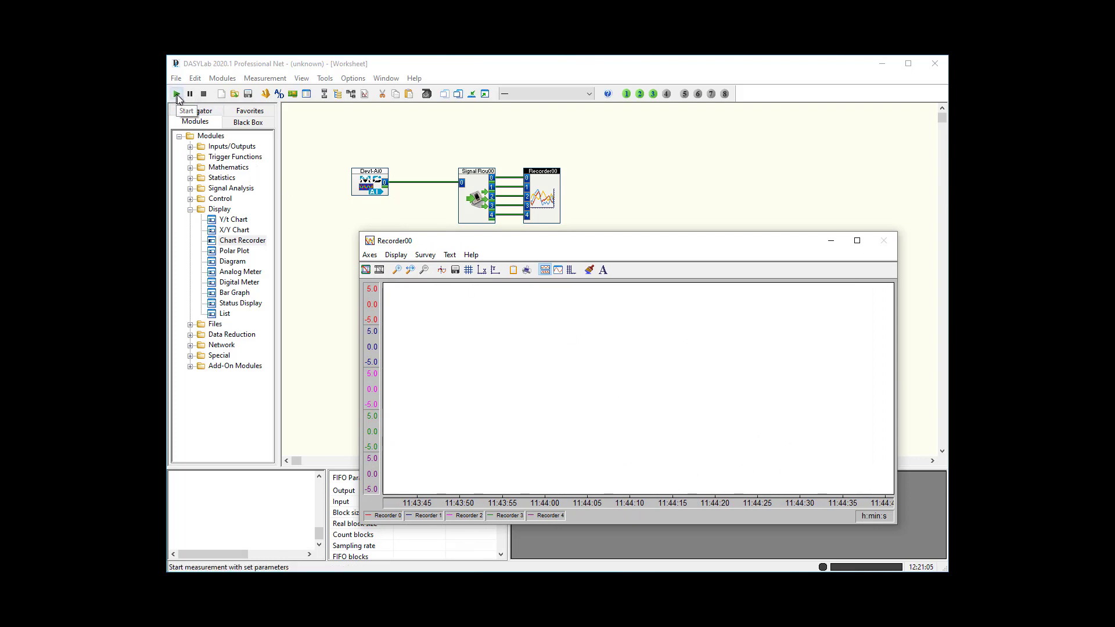
Step: Review the Dev1-Ai0 analog input settings, accept them, and start the measurement
double_click(372, 182)
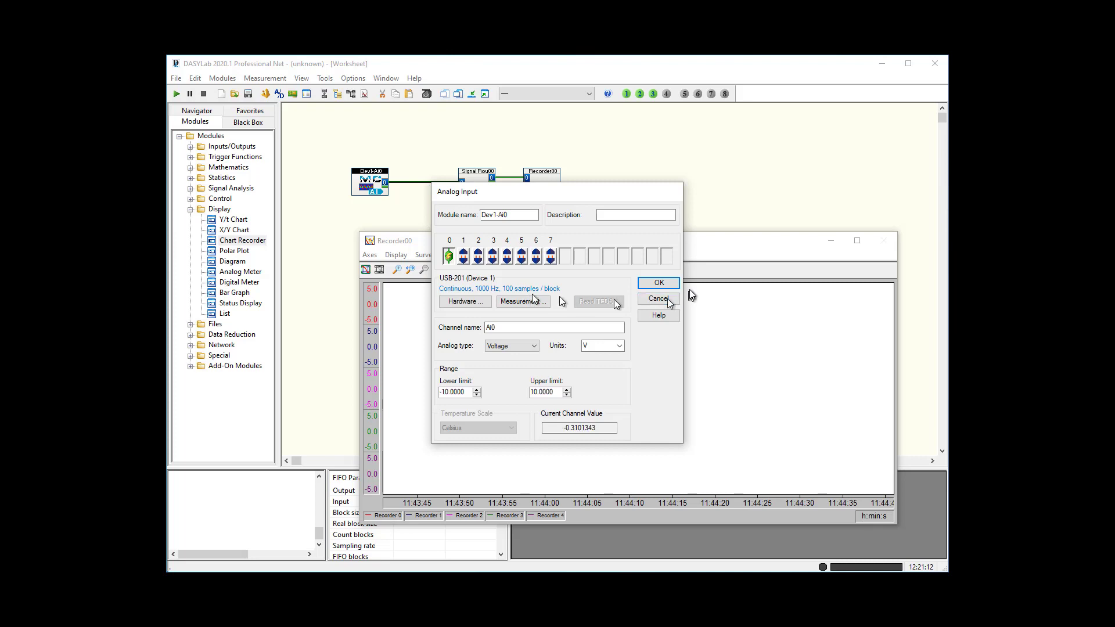
left_click(667, 284)
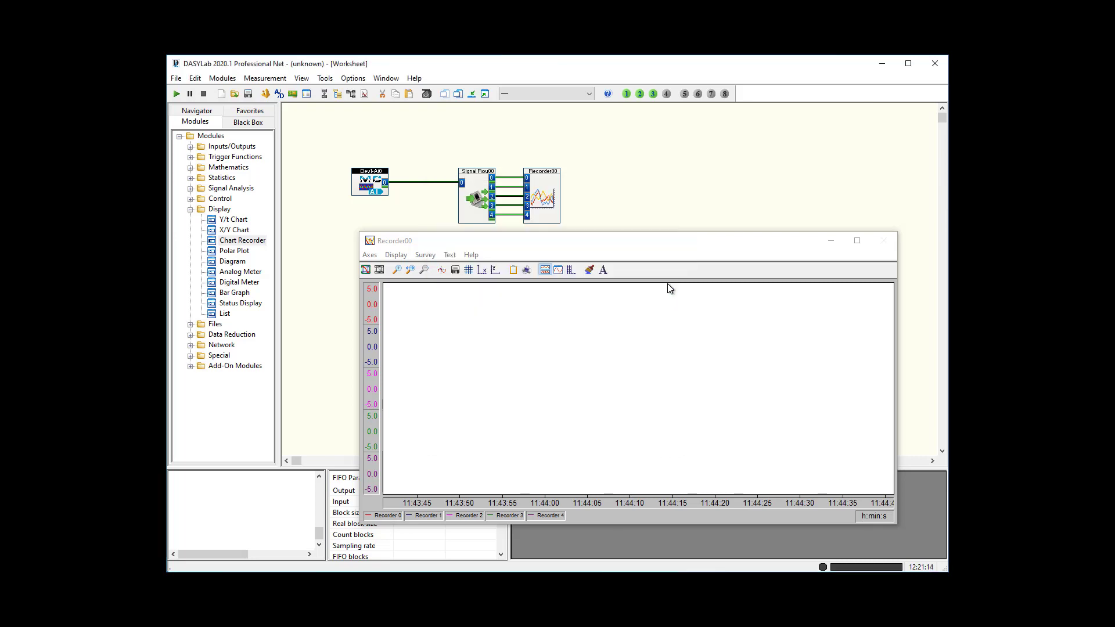
left_click(177, 94)
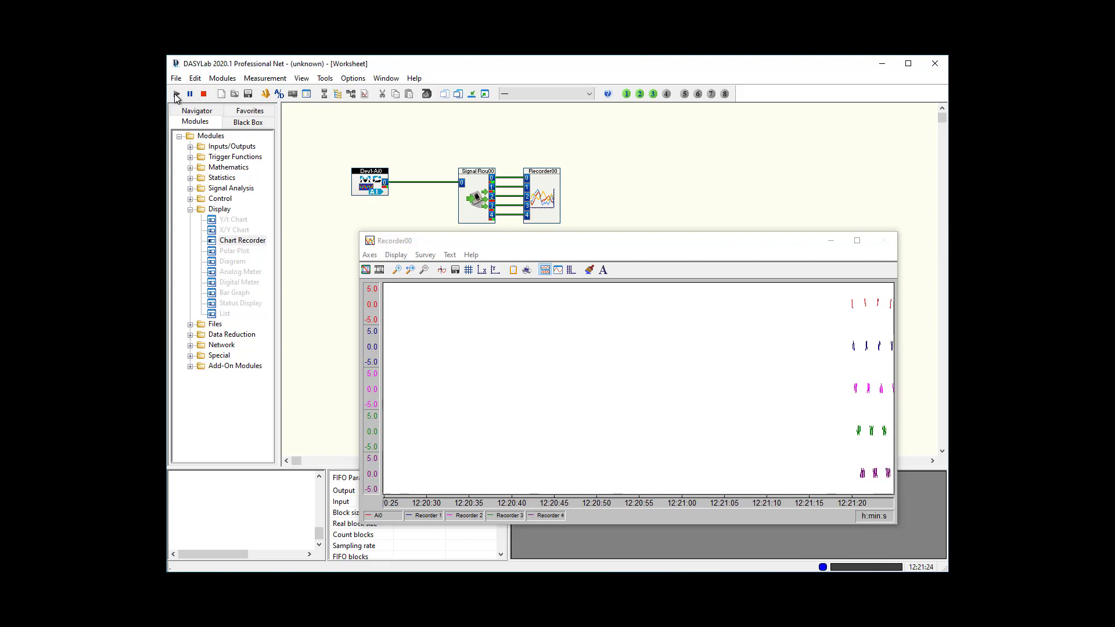
Step: Zoom the running chart recorder in on its most recent traces and stop the measurement
left_click(397, 271)
left_click_drag(852, 287, 897, 304)
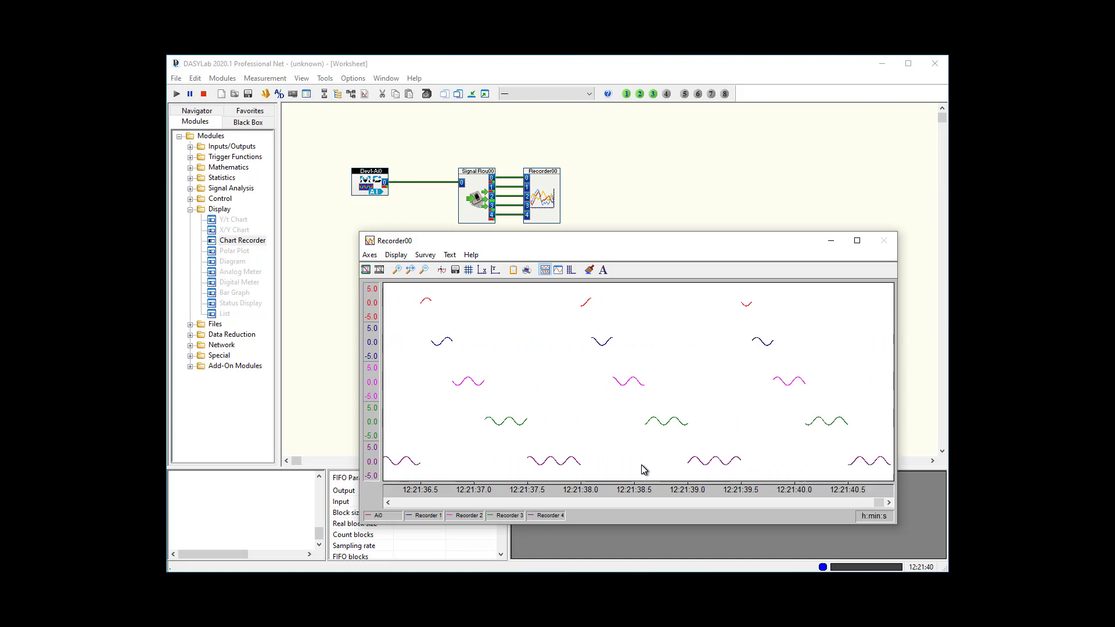
left_click(204, 94)
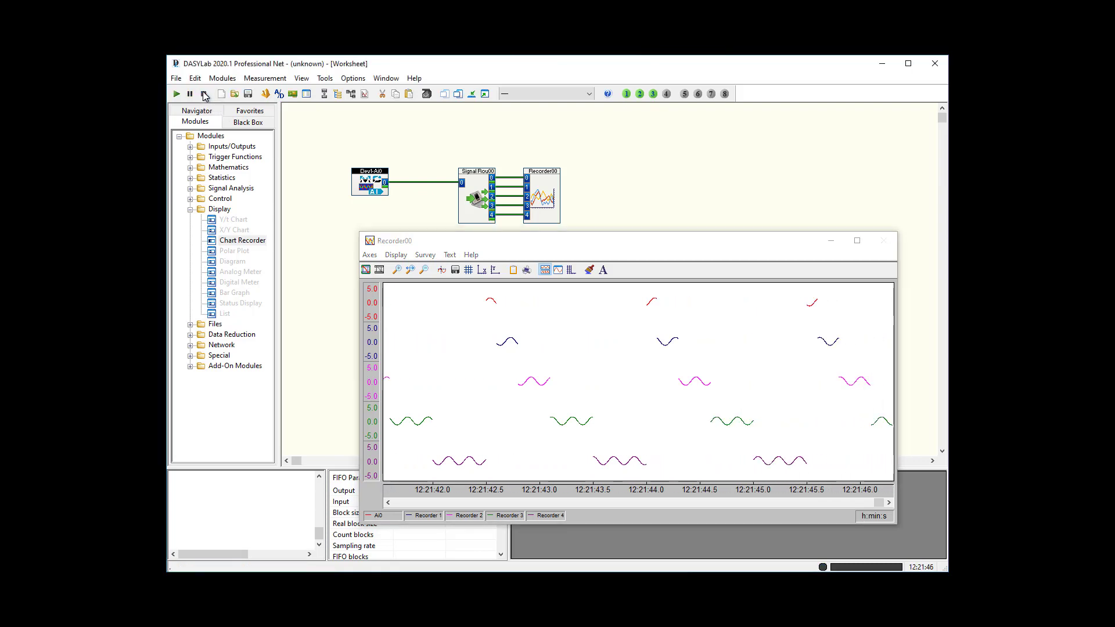
Step: Reset the recorder zoom and magnify the beginning of the recording to inspect the first routing cycles
left_click(424, 270)
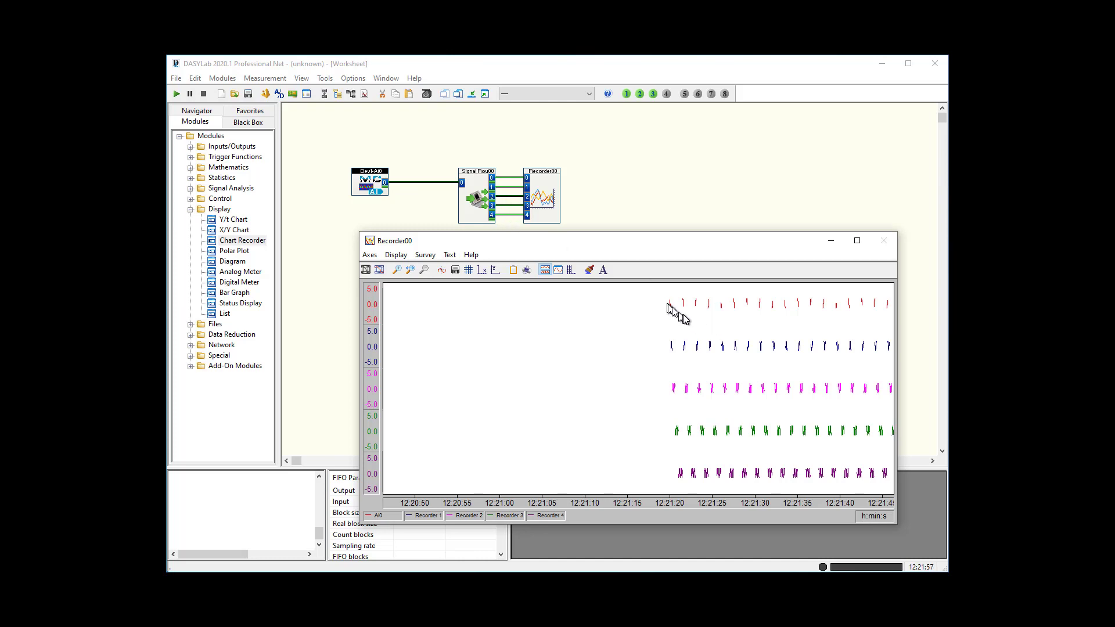
left_click(410, 270)
left_click_drag(664, 303, 720, 318)
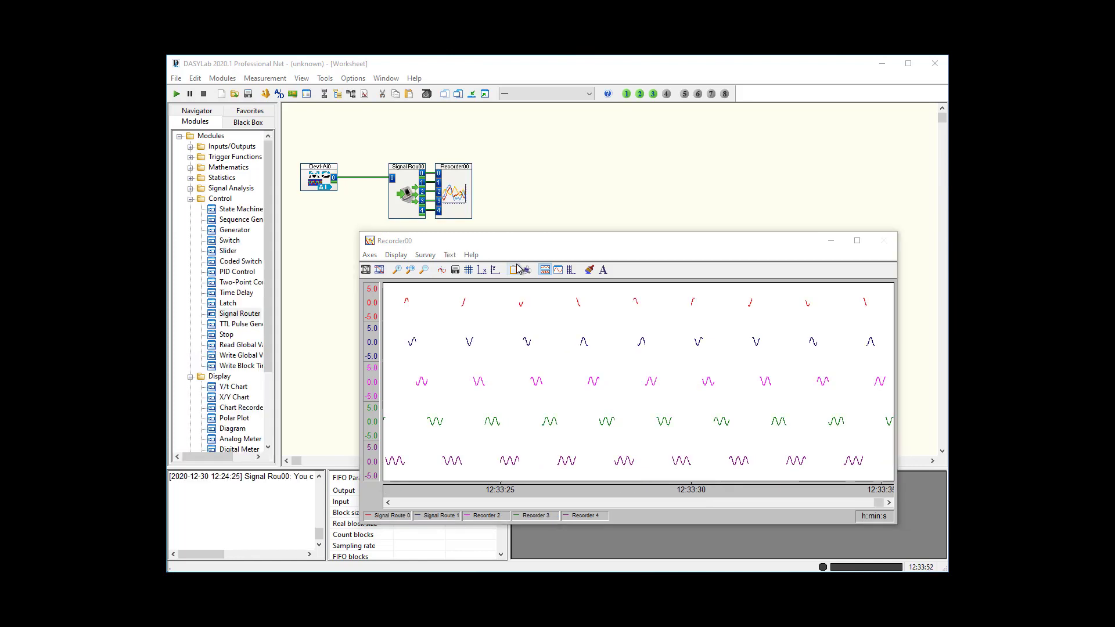
Step: Delete the time controlled signal router and insert an amplitude controlled signal router between Dev1-Ai0 and Recorder00
right_click(410, 177)
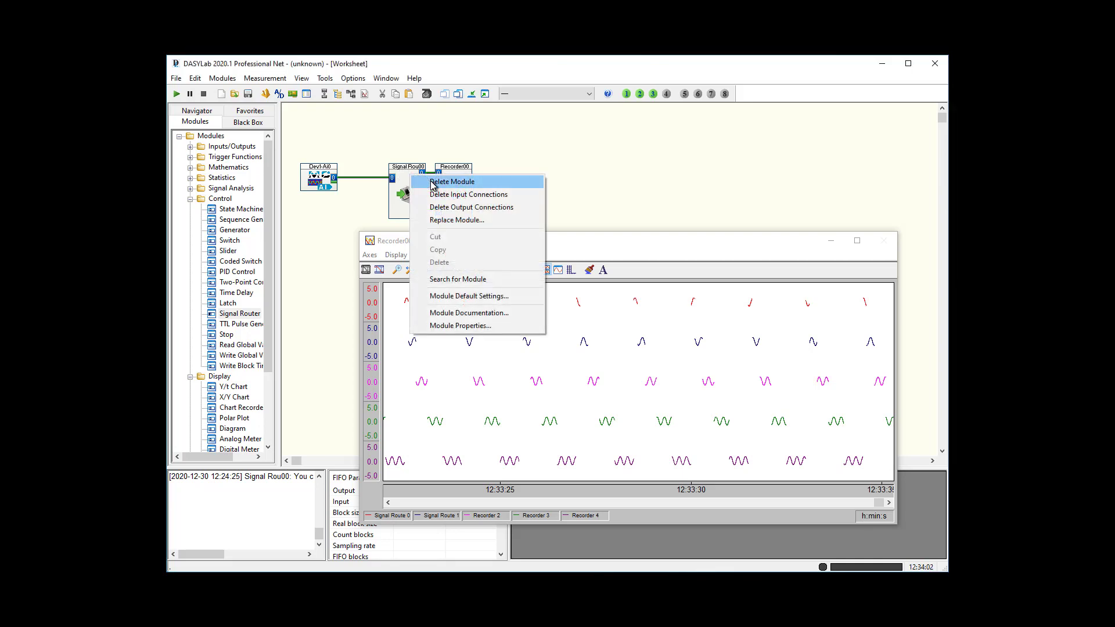
left_click(428, 181)
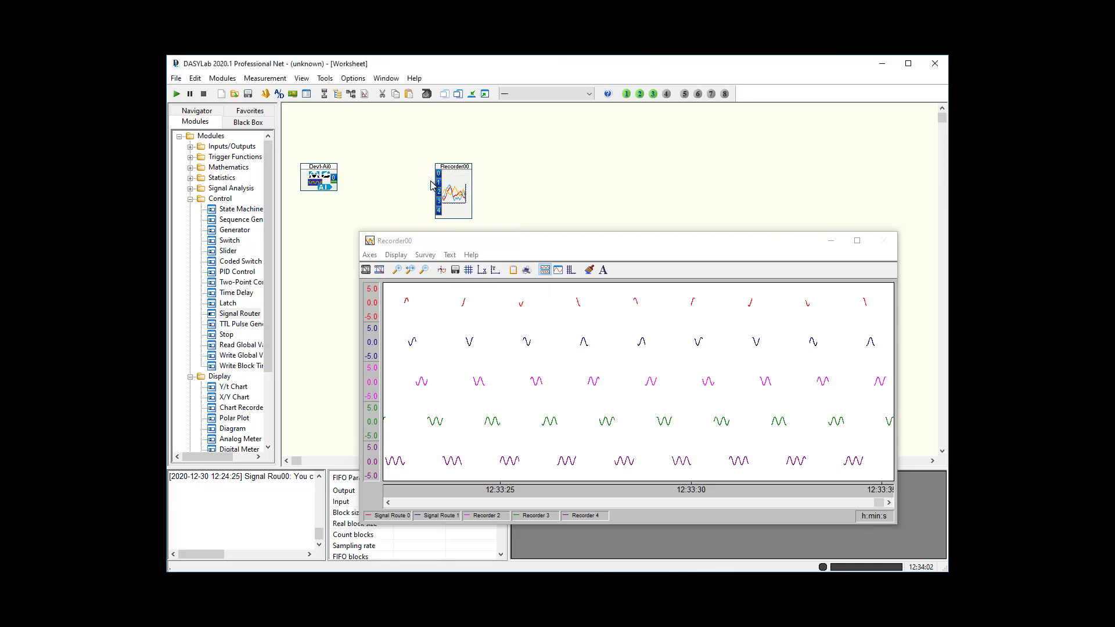
left_click(239, 314)
left_click_drag(374, 231, 381, 169)
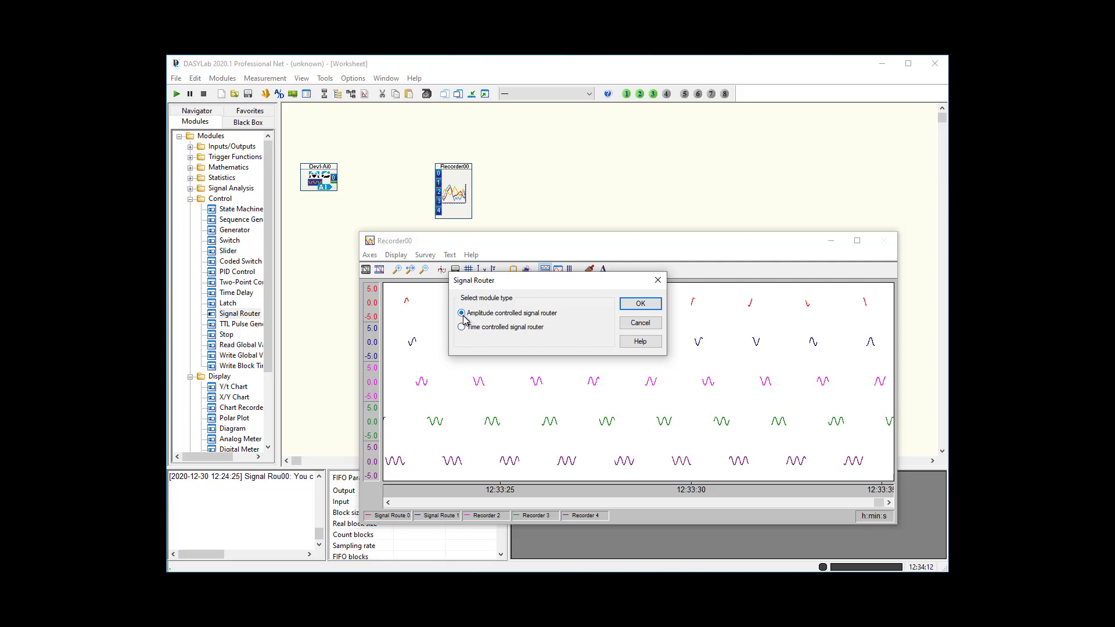
left_click(638, 305)
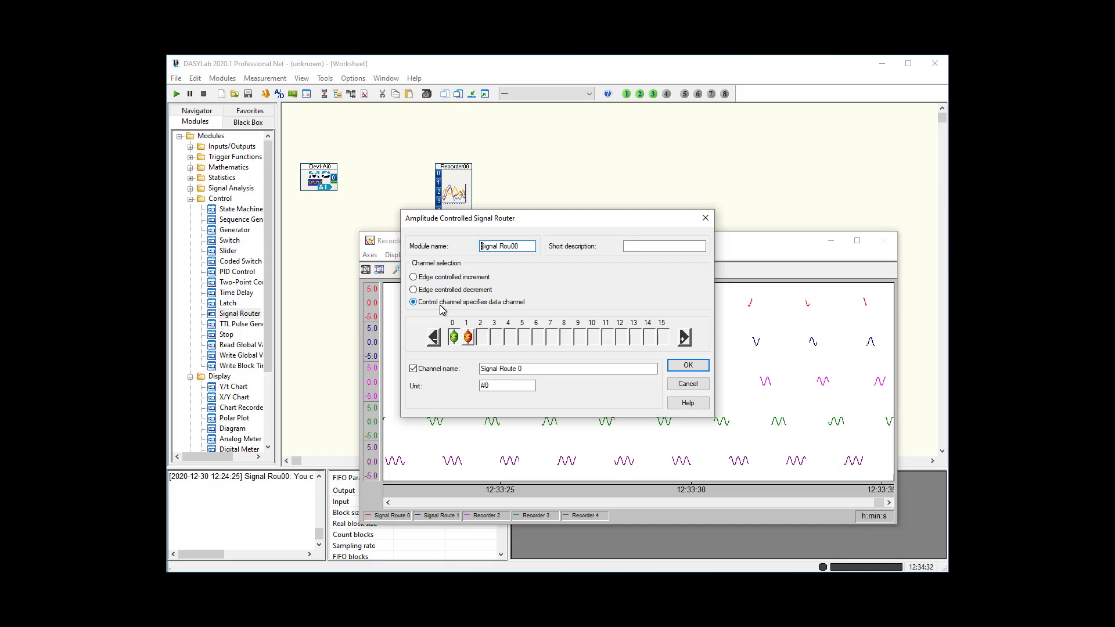
Step: Extend the amplitude controlled router to five channels, keeping "Control channel specifies data channel", and accept its settings
left_click(684, 338)
left_click(684, 338)
left_click(684, 338)
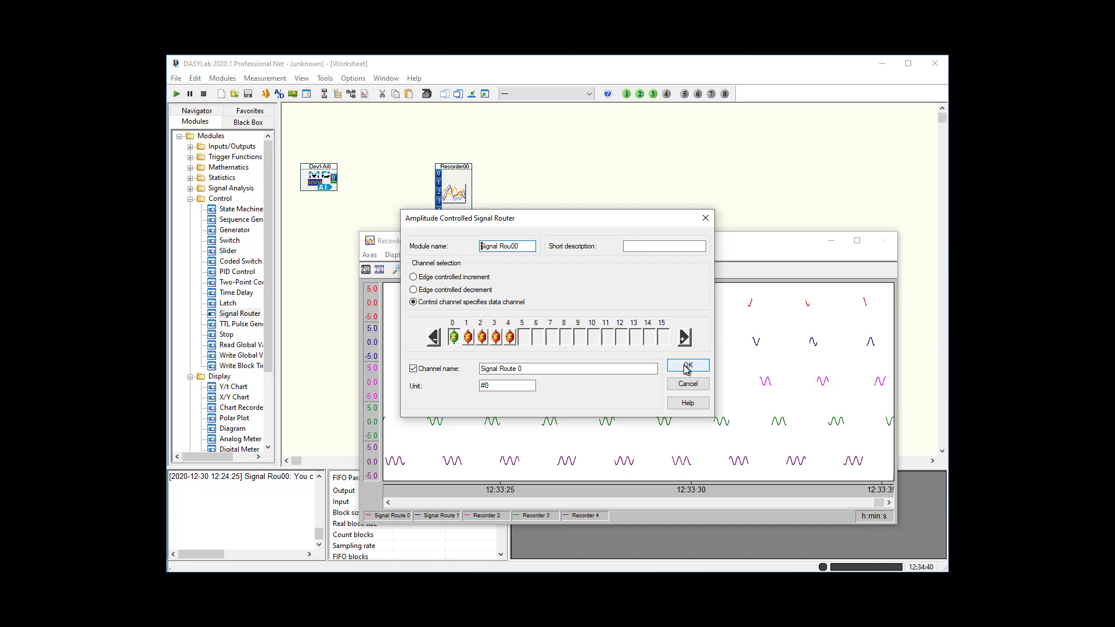
left_click(687, 366)
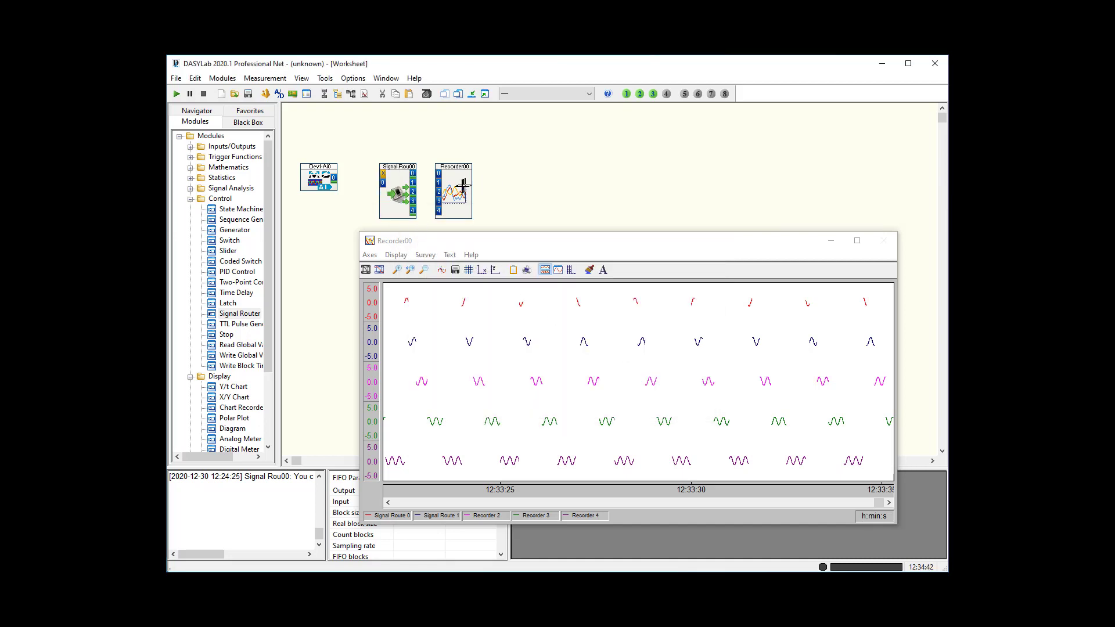
Step: Dock Recorder00 to the router's five outputs and connect Dev1-Ai0 to the router's data input 0
left_click_drag(463, 185, 442, 186)
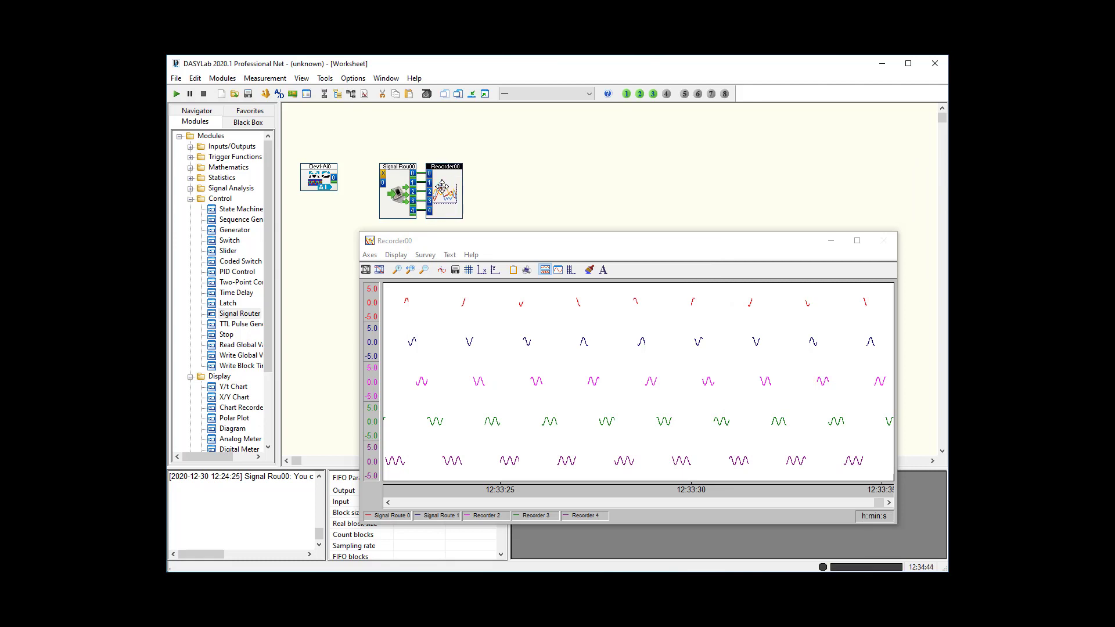
left_click(327, 182)
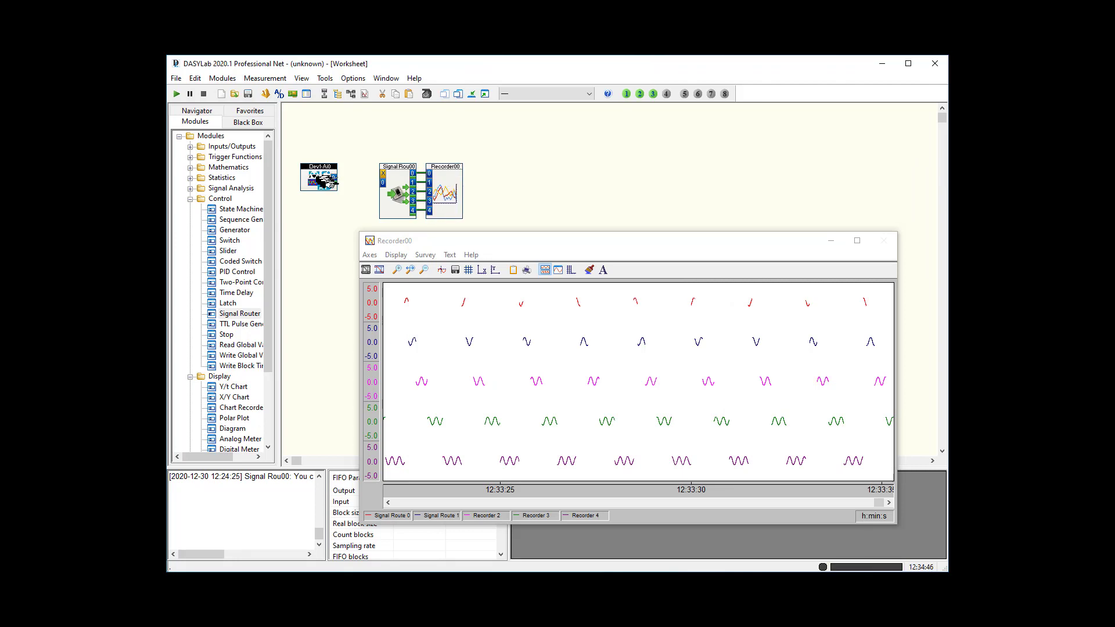
left_click_drag(332, 178, 384, 184)
left_click_drag(313, 176, 314, 180)
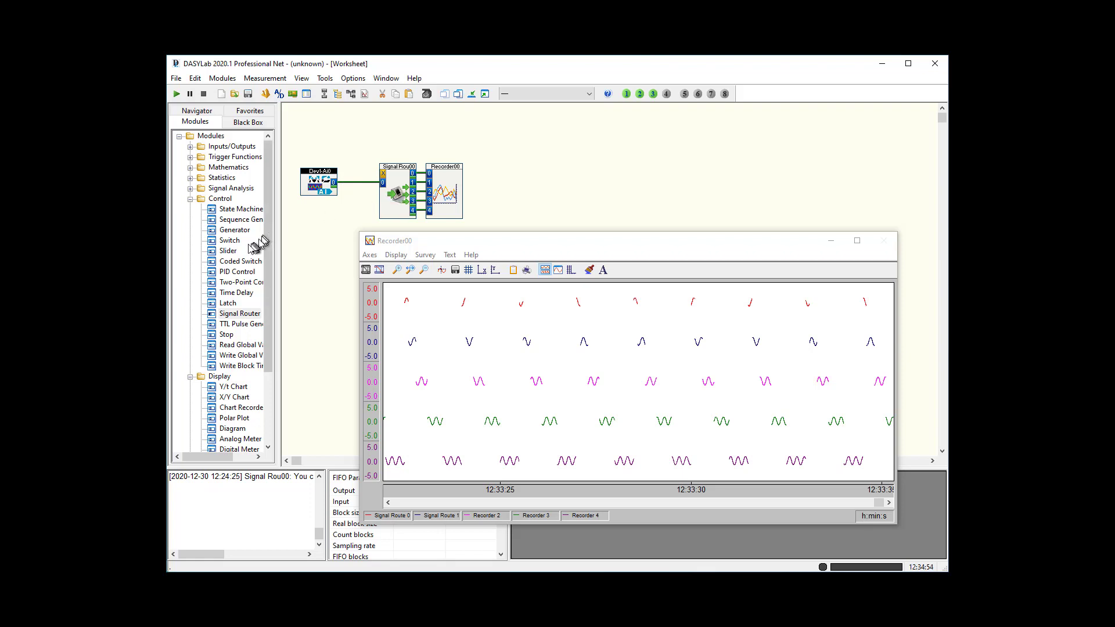
Step: Add a Slider module above Dev1-Ai0 with maximum value 4, resolution 4, and Change start value enabled
left_click(228, 251)
left_click_drag(230, 254, 318, 122)
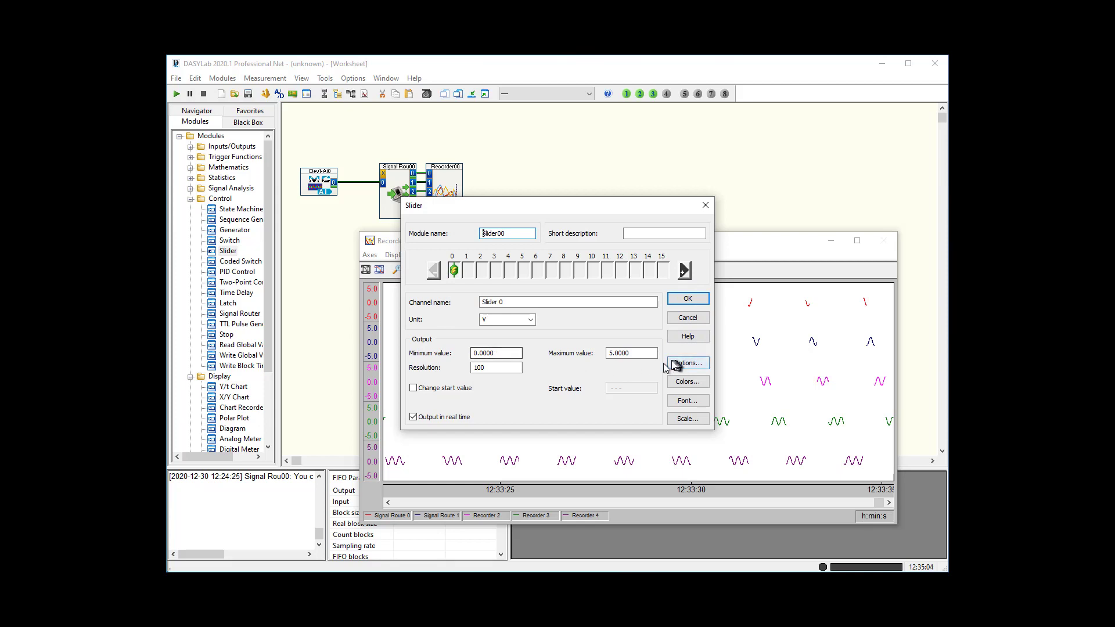
left_click_drag(637, 356, 556, 348)
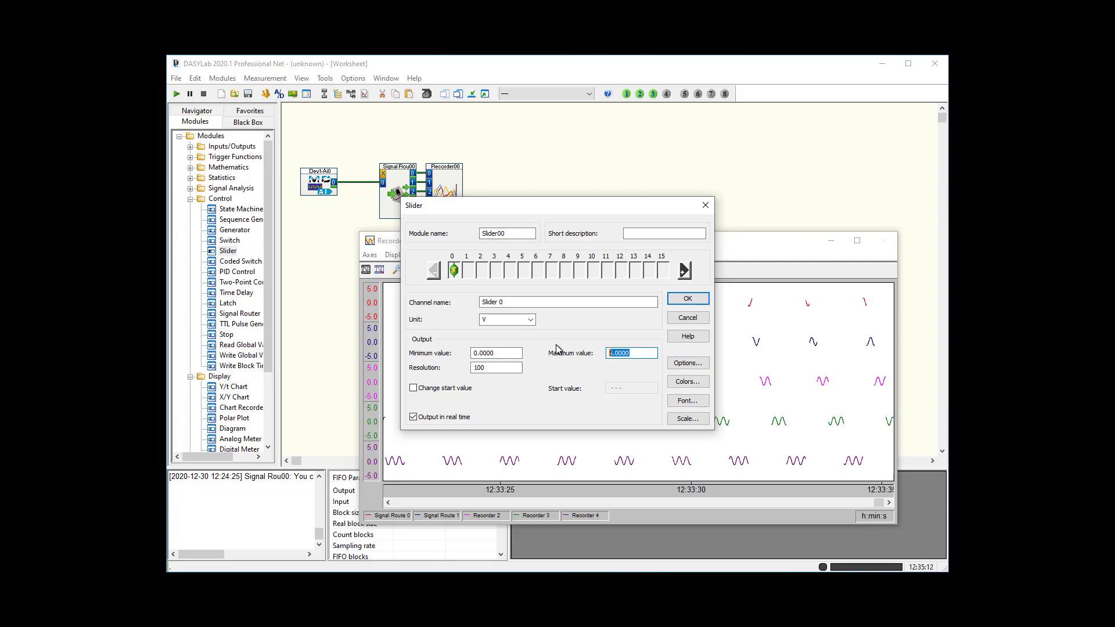
type("4")
left_click_drag(519, 368, 442, 364)
type("4")
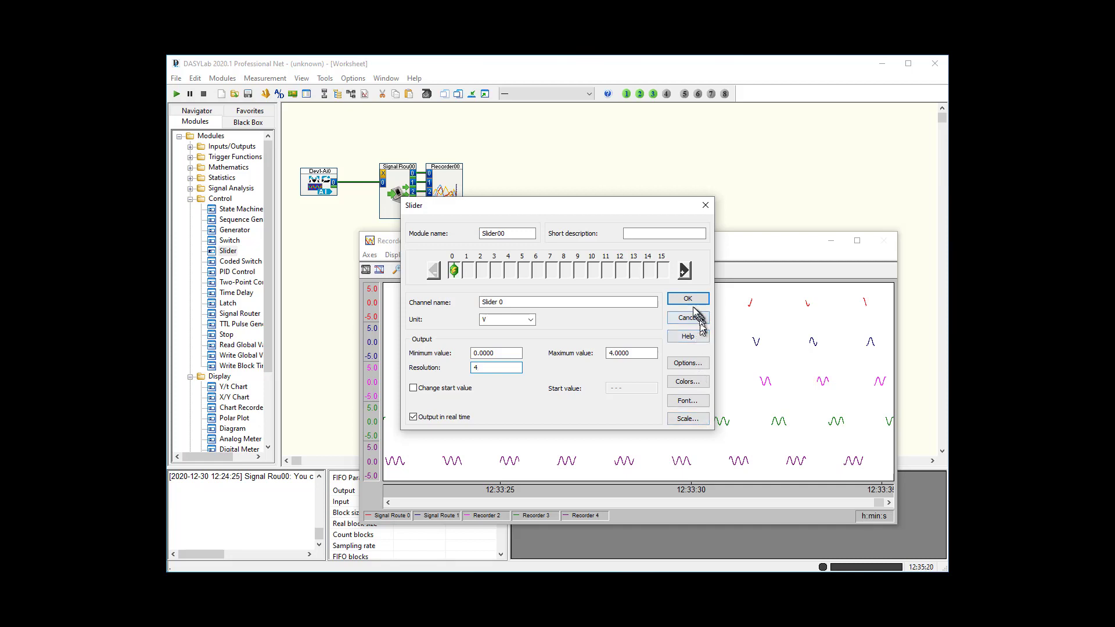
left_click(413, 388)
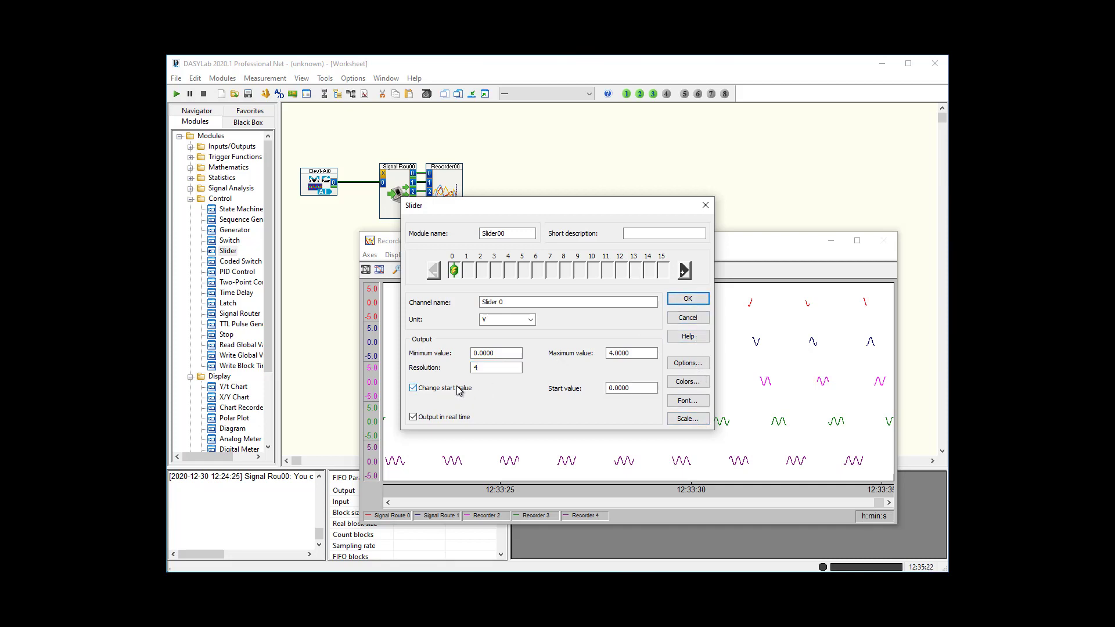
left_click(687, 299)
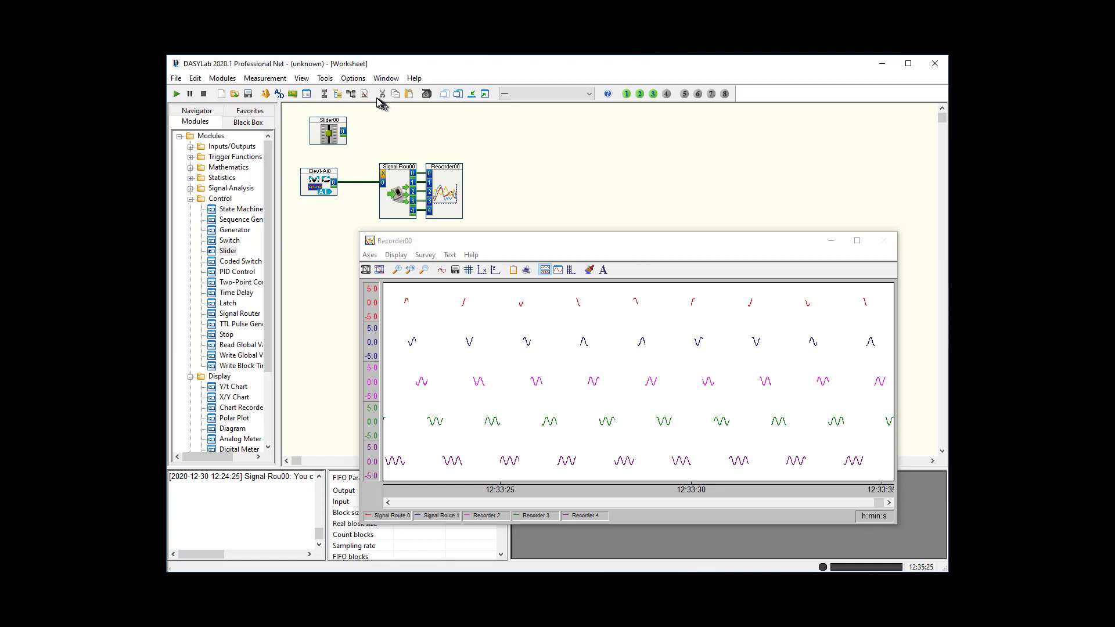
Step: Connect the slider output to the router's control input X and place the Slider00 window above the recorder display
left_click(342, 132)
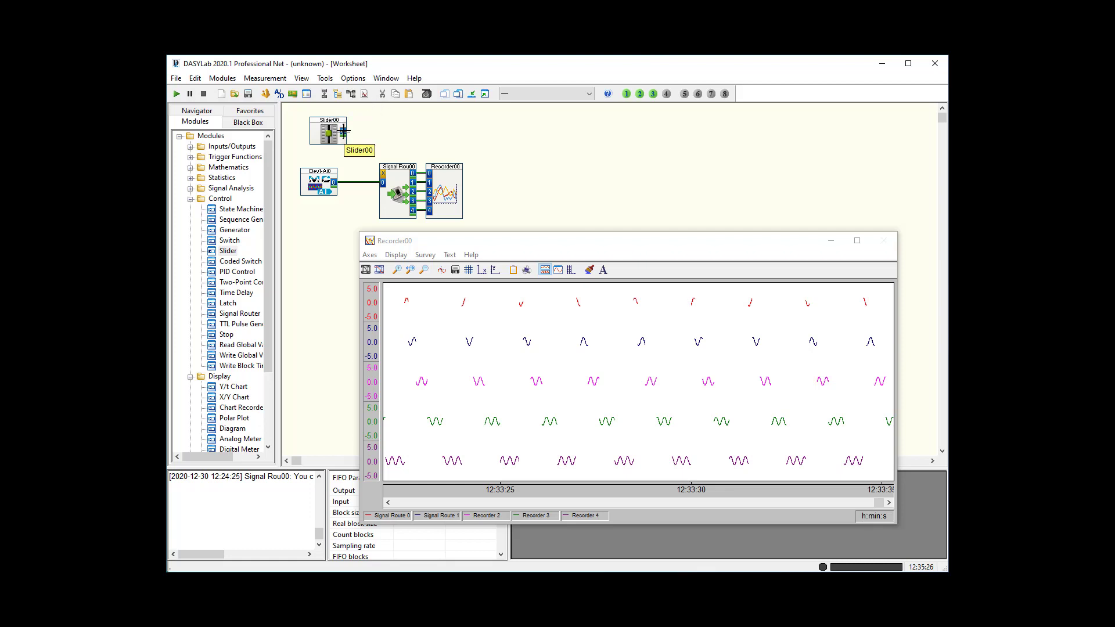
left_click(382, 173)
left_click(486, 94)
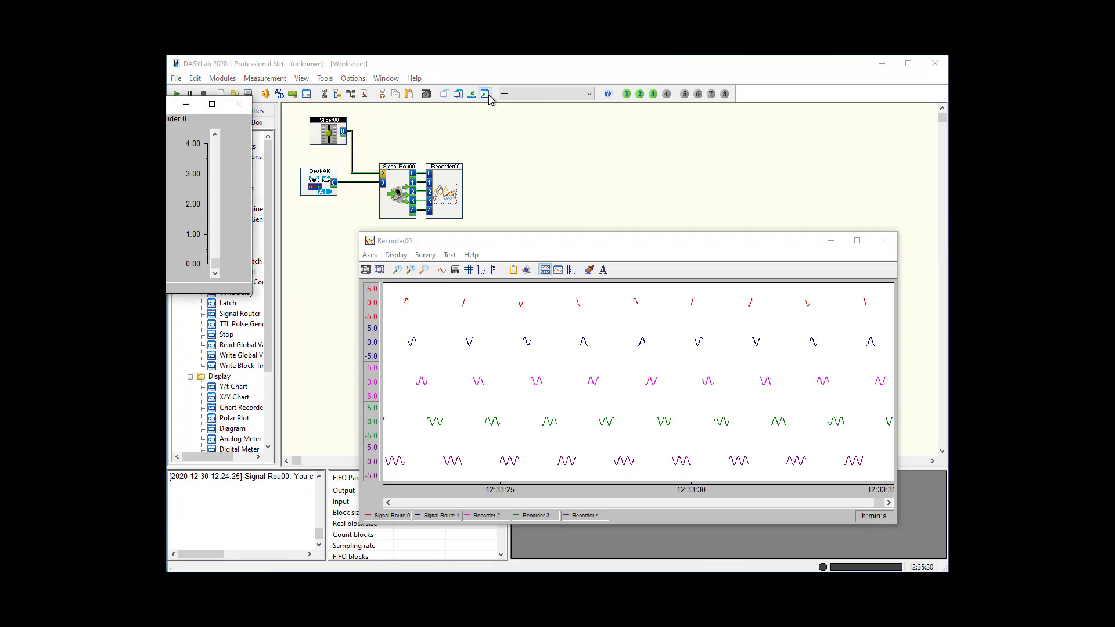
left_click_drag(131, 104, 752, 132)
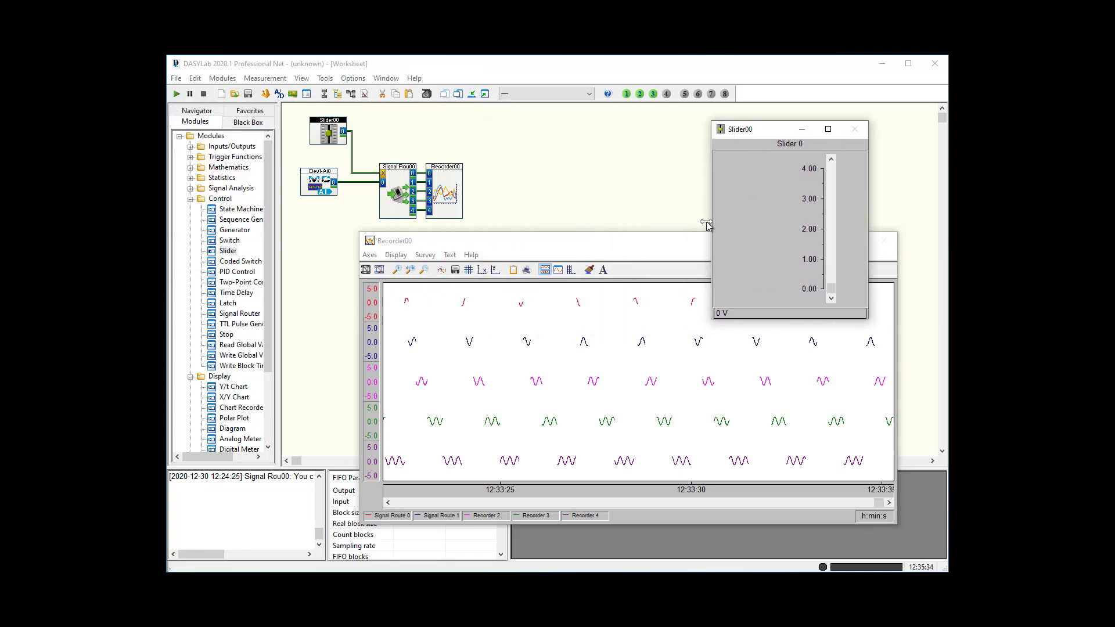
Step: Narrow the Slider00 window, place the recorder window beside it, and try to start the measurement
left_click_drag(708, 224, 779, 223)
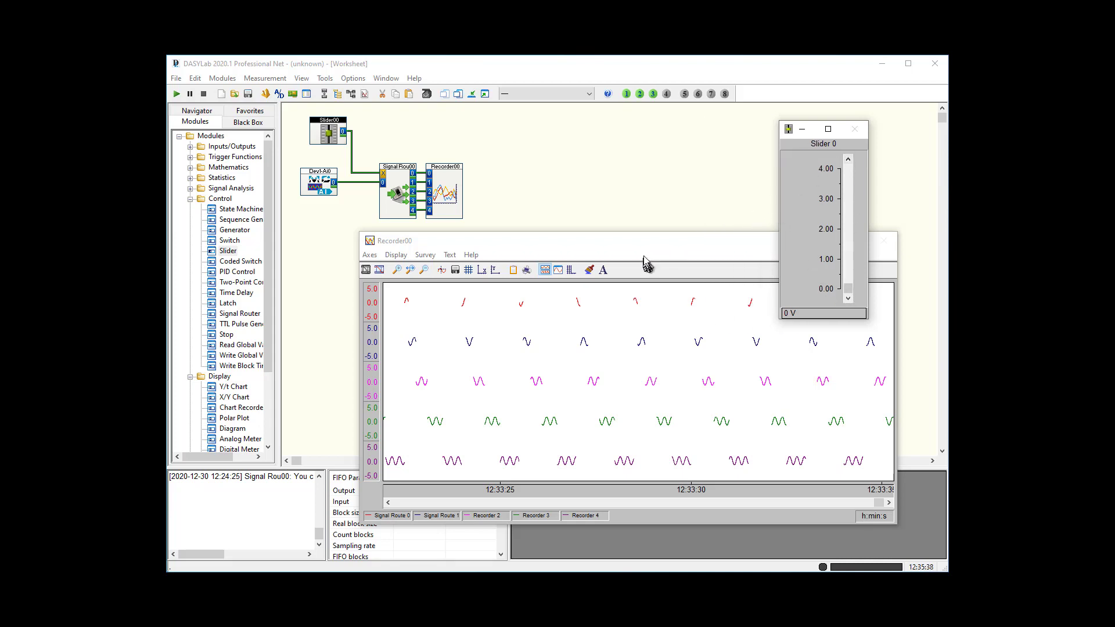
left_click_drag(648, 251, 528, 268)
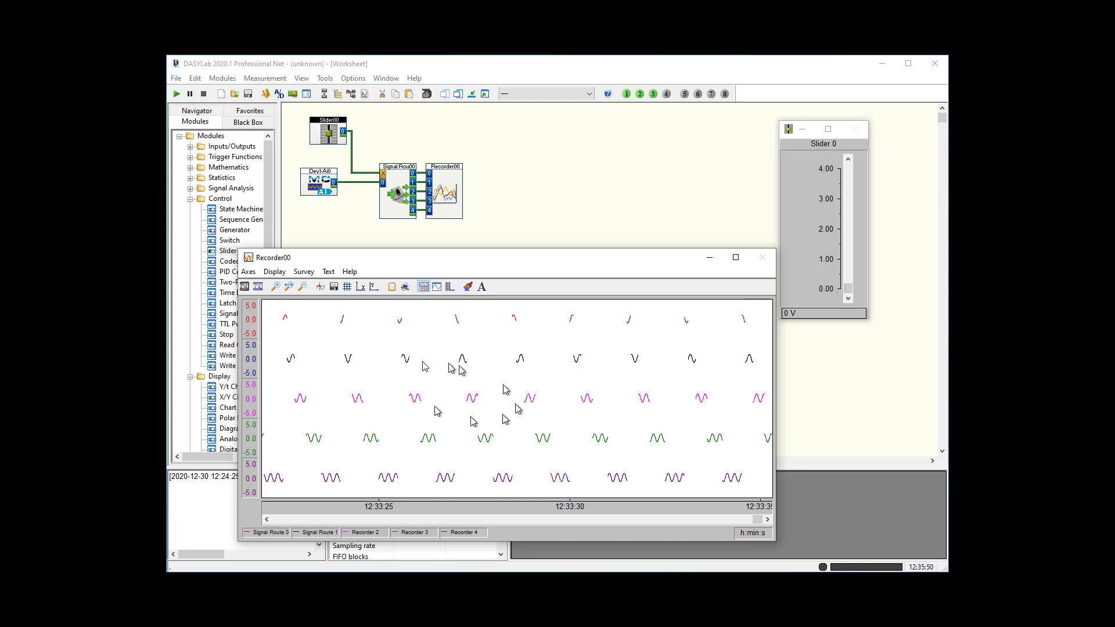
left_click(176, 95)
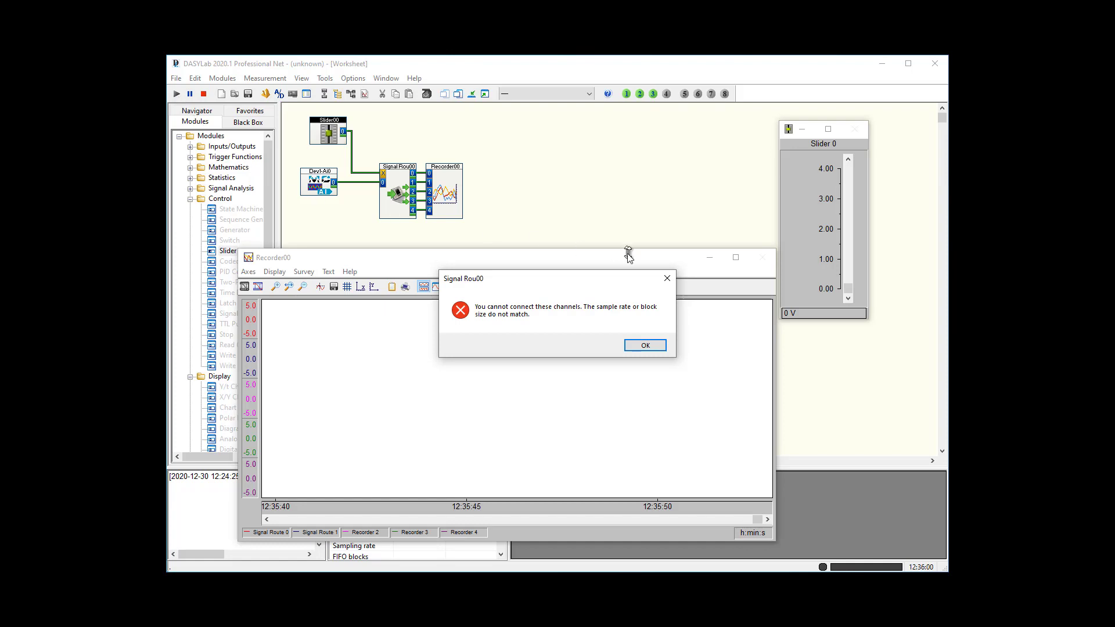
left_click(645, 346)
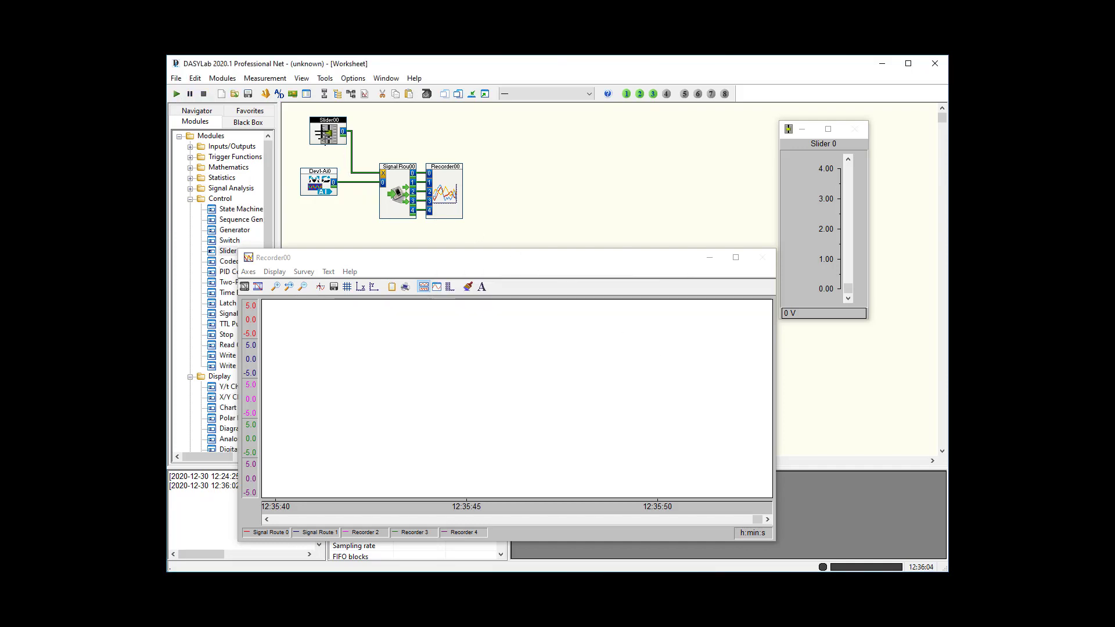
Step: Set the Slider00 module's synchronization to Input instead of the DASYLab time base
right_click(325, 133)
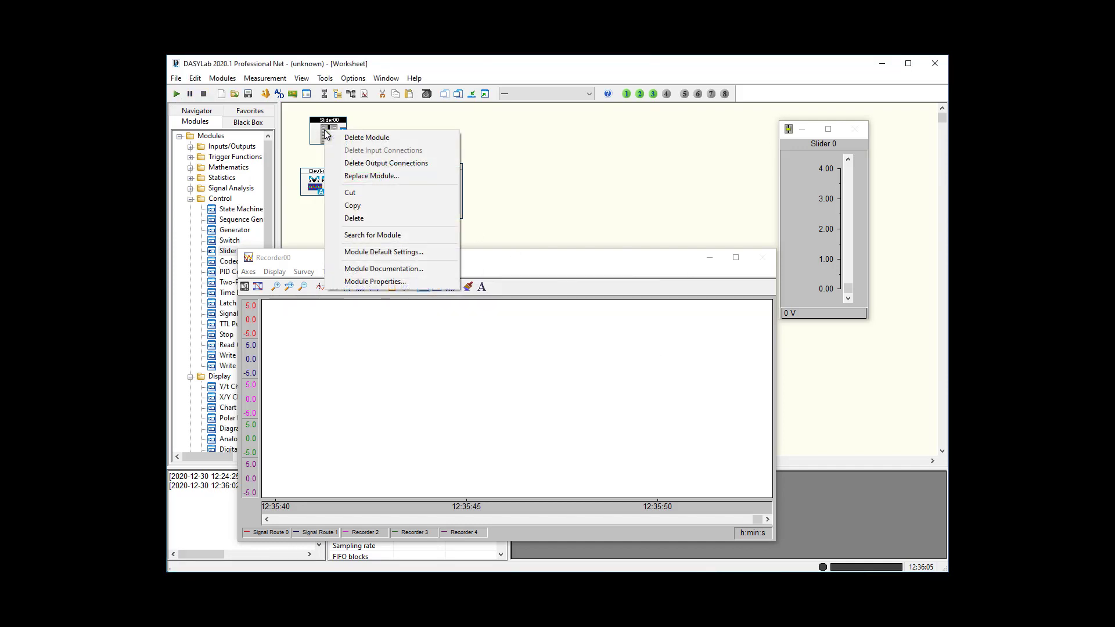
left_click(376, 282)
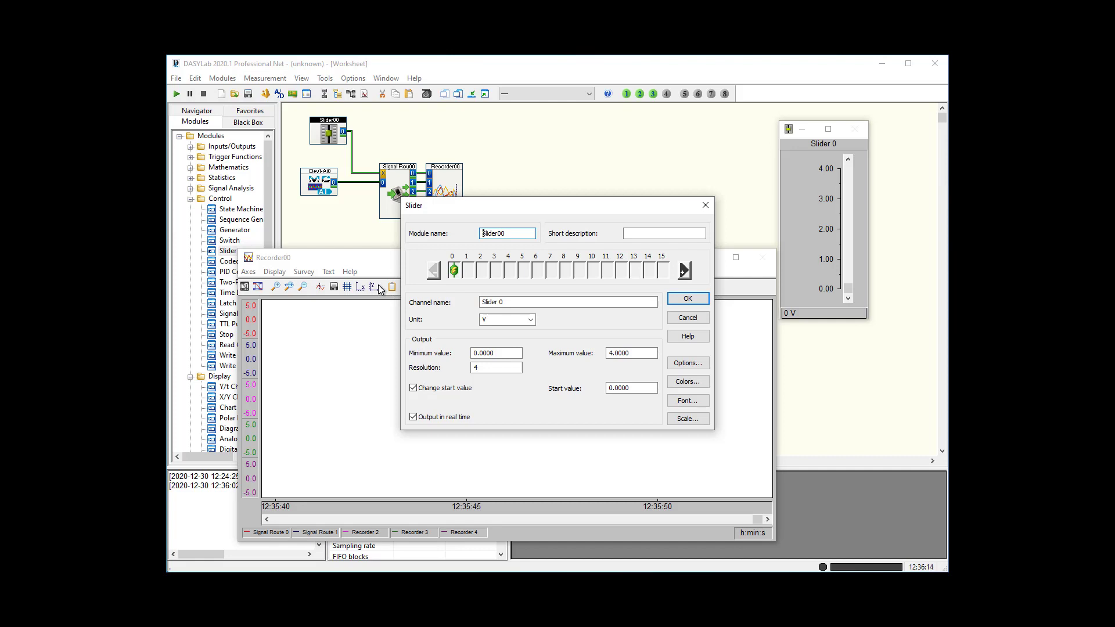
left_click(698, 365)
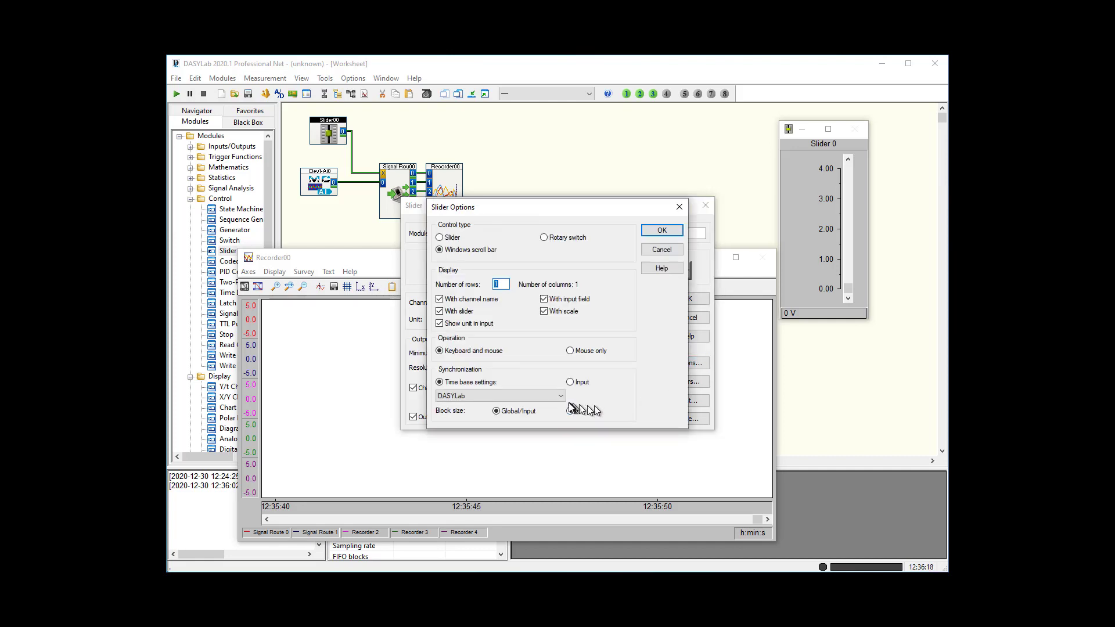
left_click(561, 397)
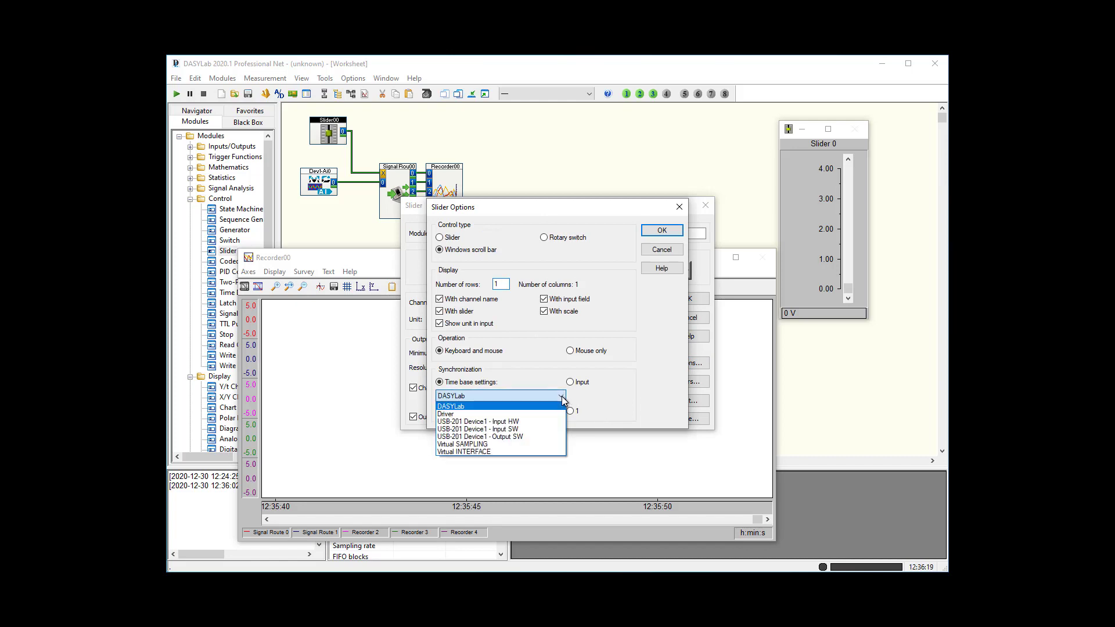
left_click(588, 381)
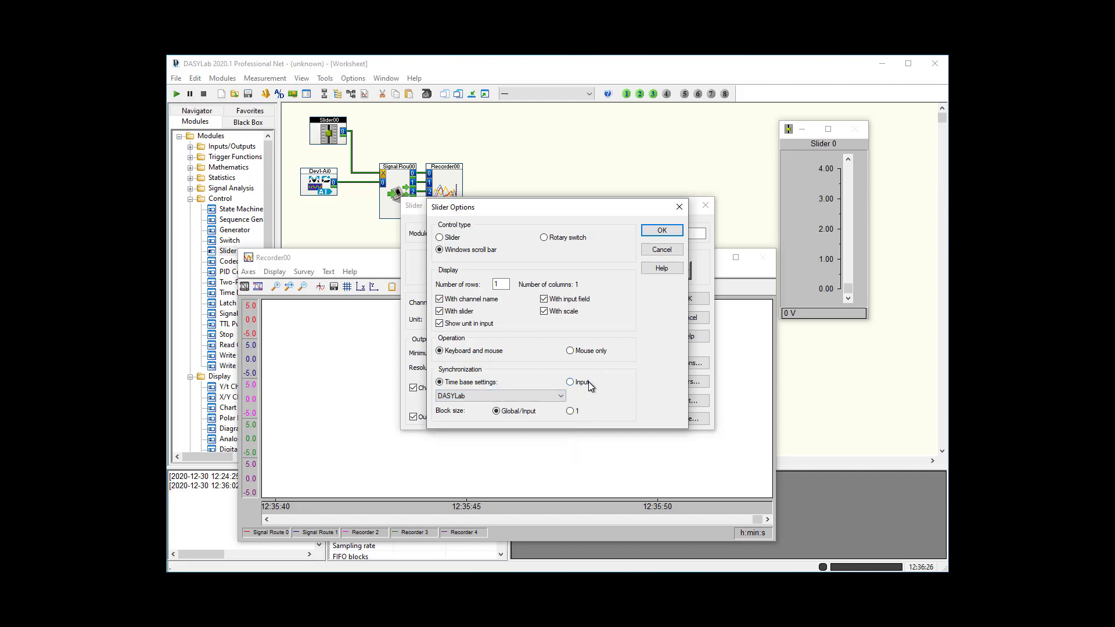
left_click(587, 382)
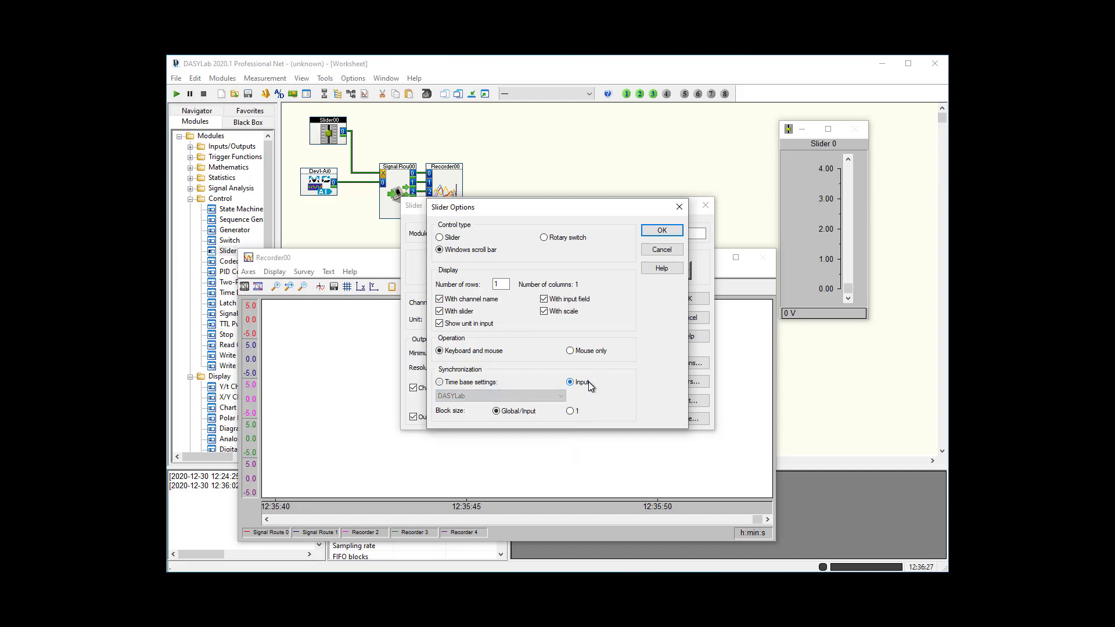
left_click(661, 230)
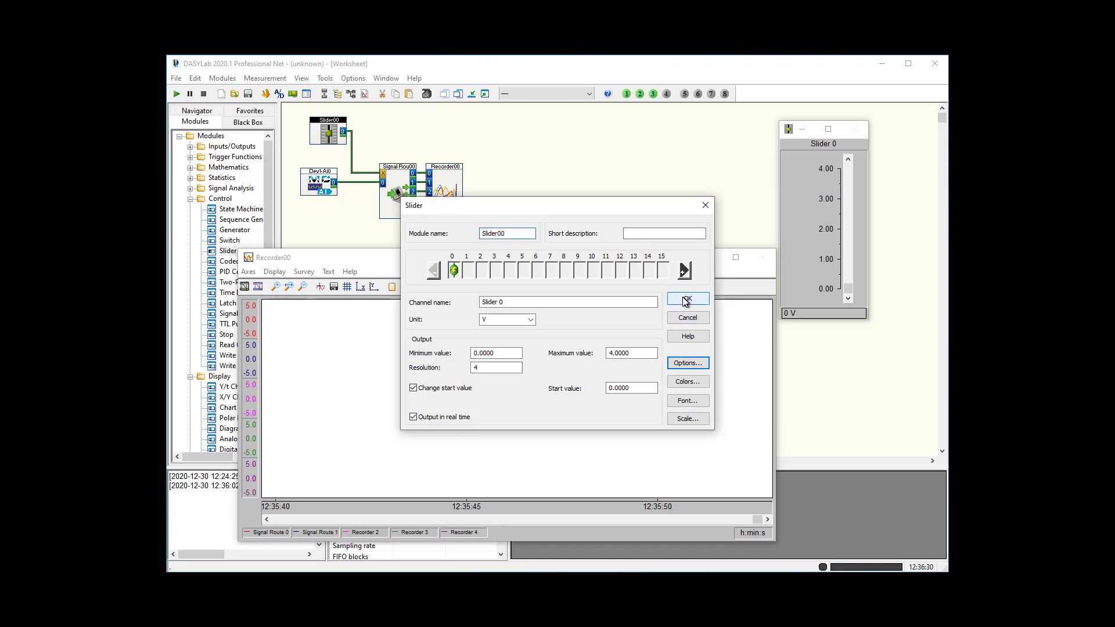
left_click(686, 300)
Step: Shift the router, recorder and slider modules away from Dev1-Ai0 and connect the Dev1-Ai0 signal line to the slider's new input
left_click_drag(490, 157, 351, 240)
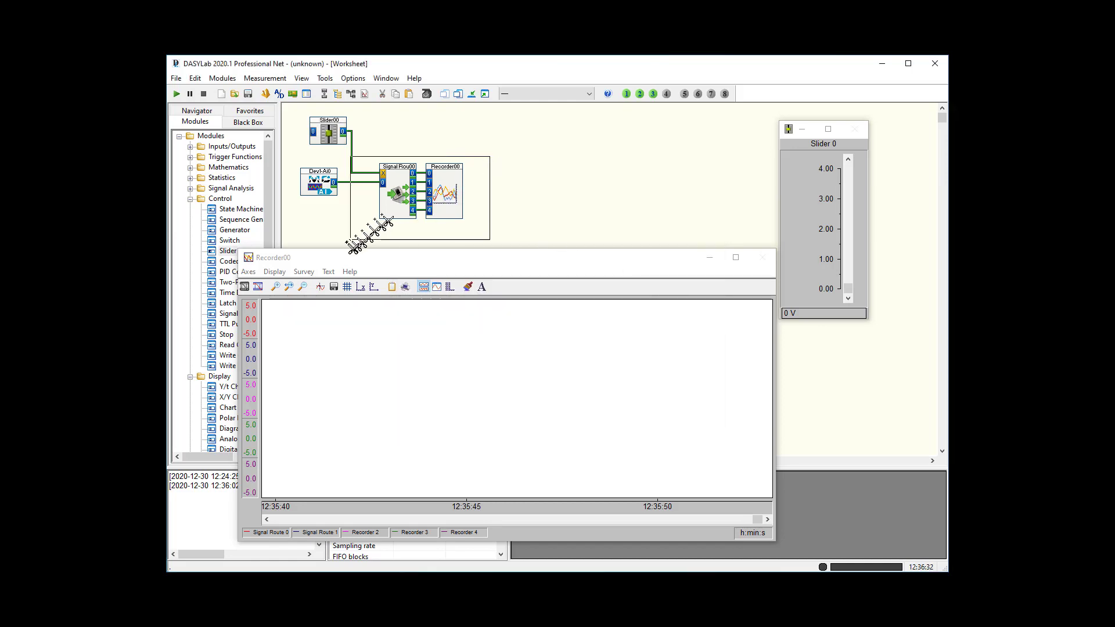
left_click_drag(403, 210, 468, 210)
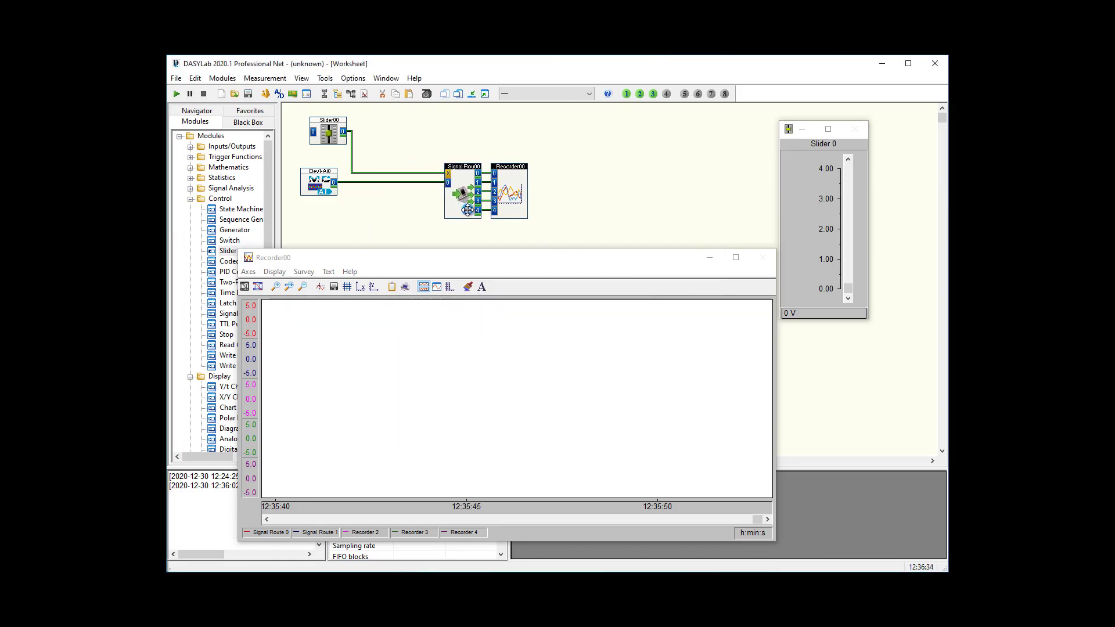
left_click_drag(327, 130, 392, 139)
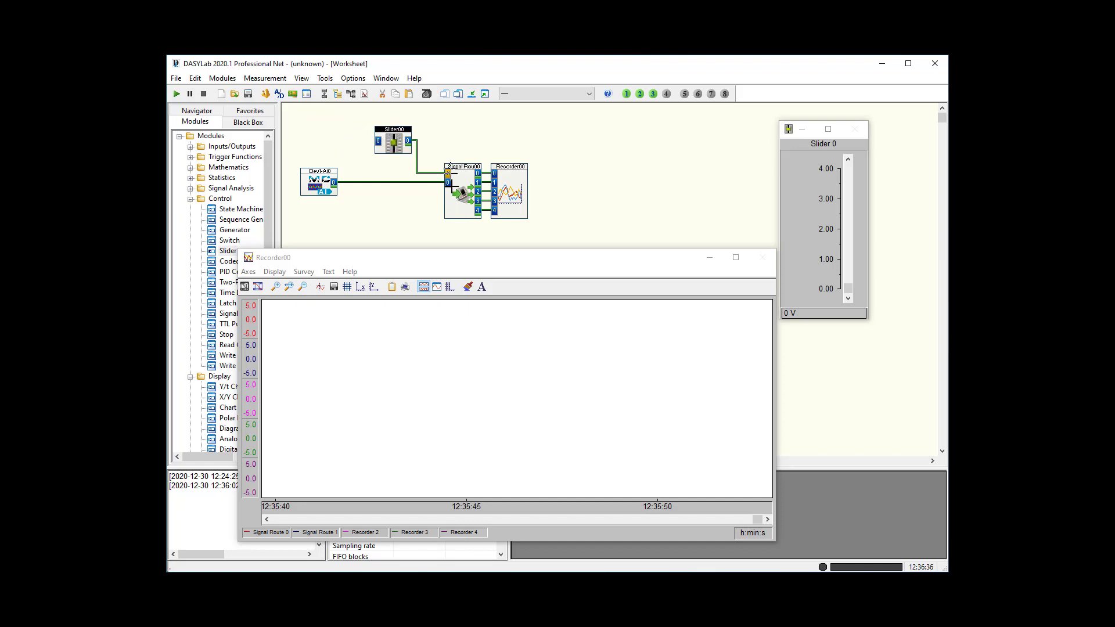
left_click(355, 183)
left_click(378, 142)
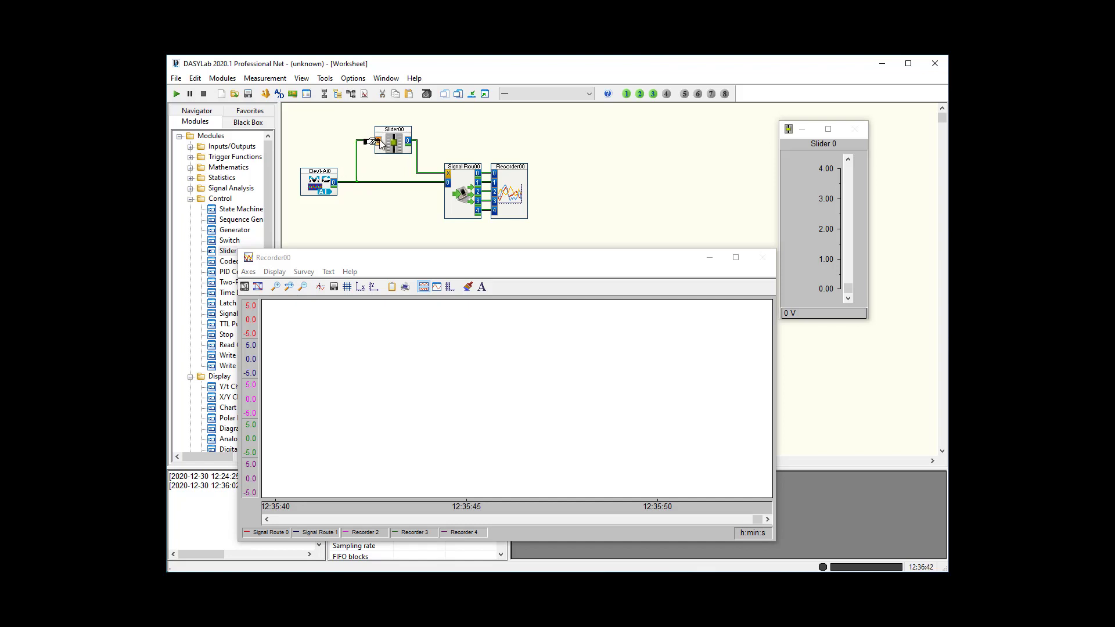
left_click(378, 141)
Step: Run the measurement, switch the routed channel by setting the slider to 4, 2, 3 and 1 V, and stop it
left_click(177, 94)
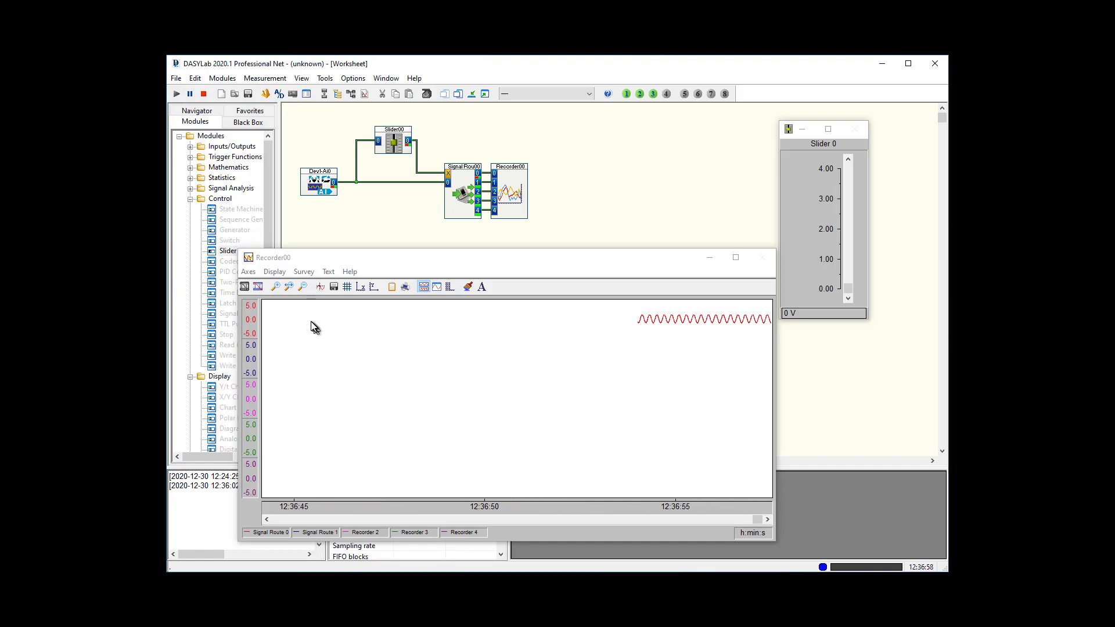
left_click_drag(851, 263, 862, 176)
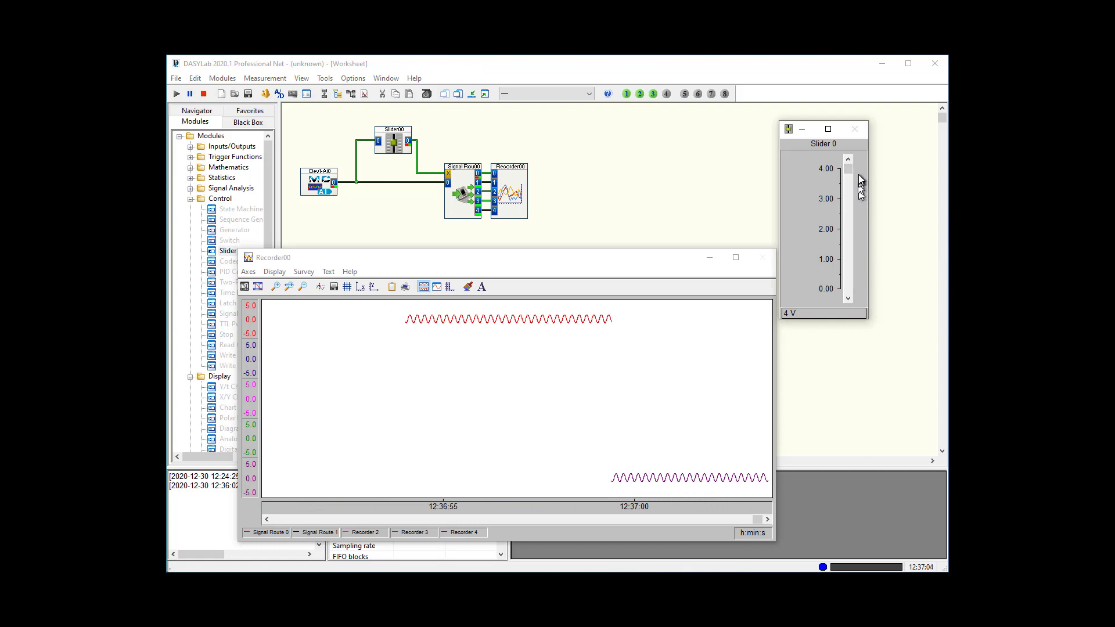
left_click_drag(848, 169, 847, 228)
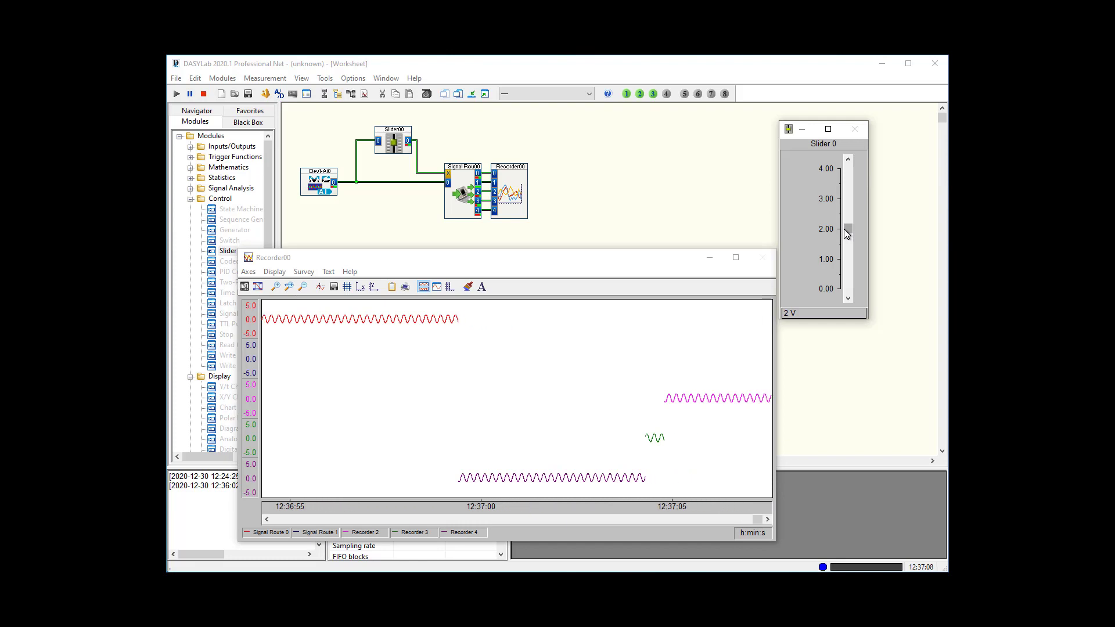
left_click_drag(846, 233, 857, 202)
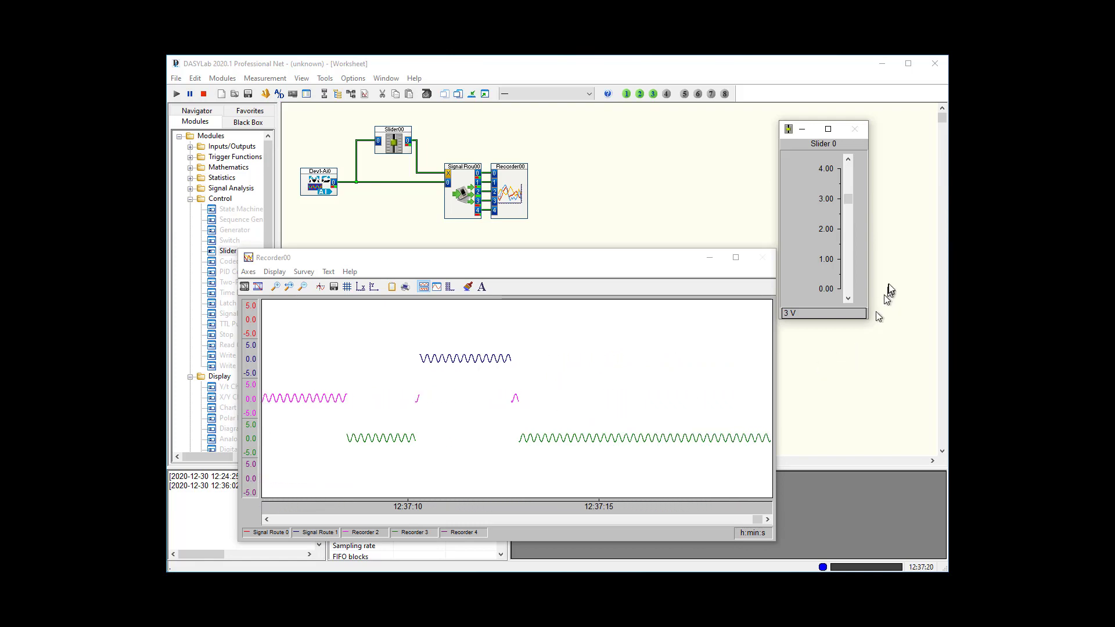
left_click_drag(849, 199, 841, 261)
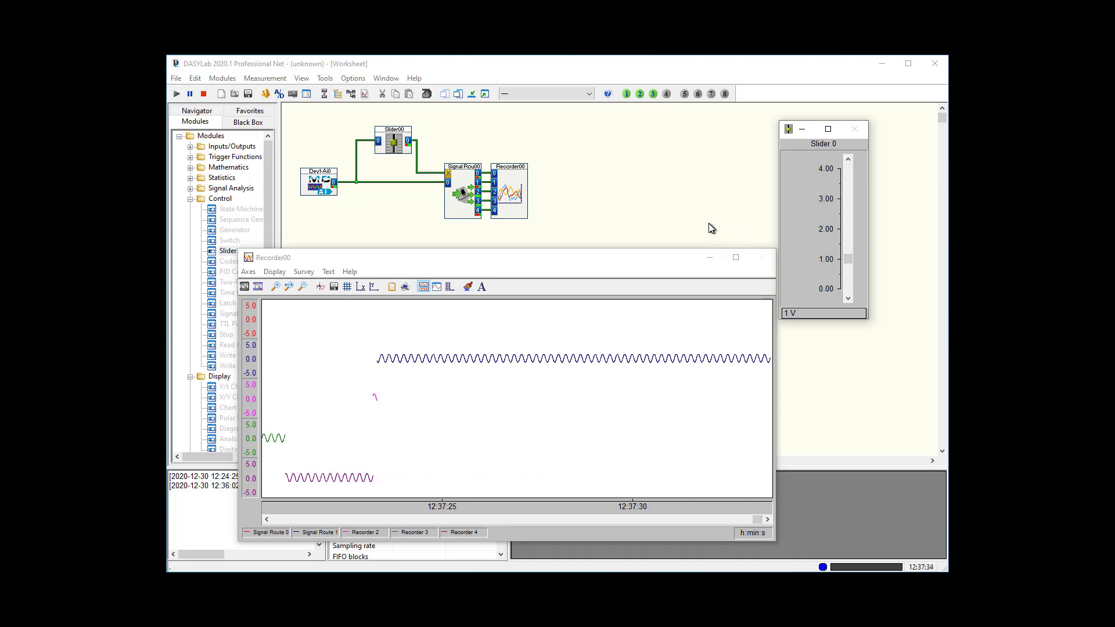
left_click(203, 94)
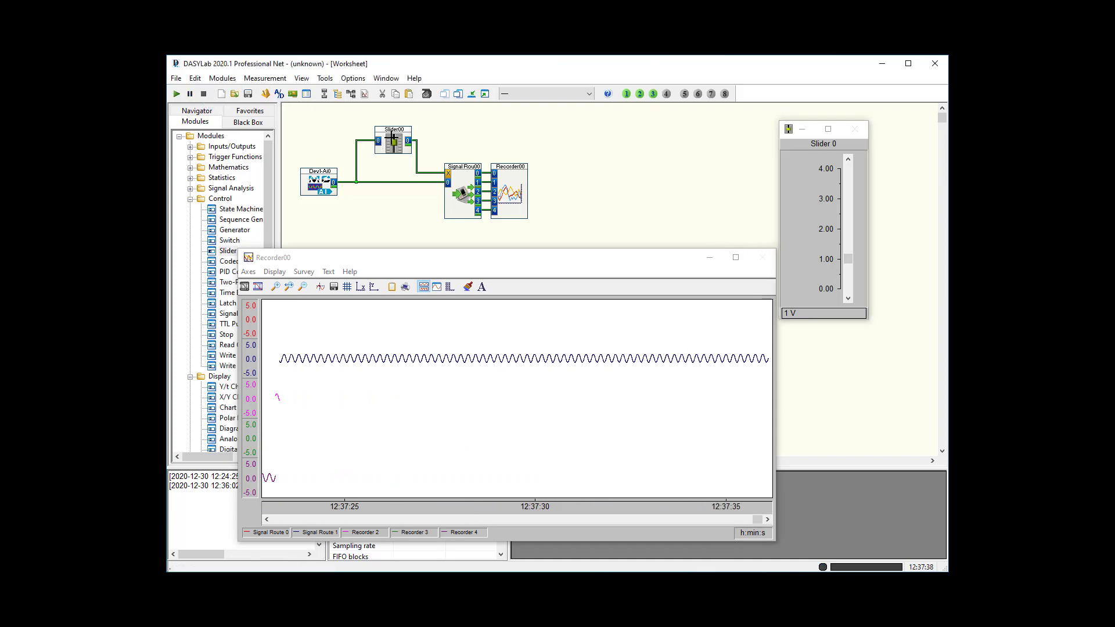
Step: Replace the slider module with a Control\Coded Switch and place its display window above the recorder window
right_click(393, 140)
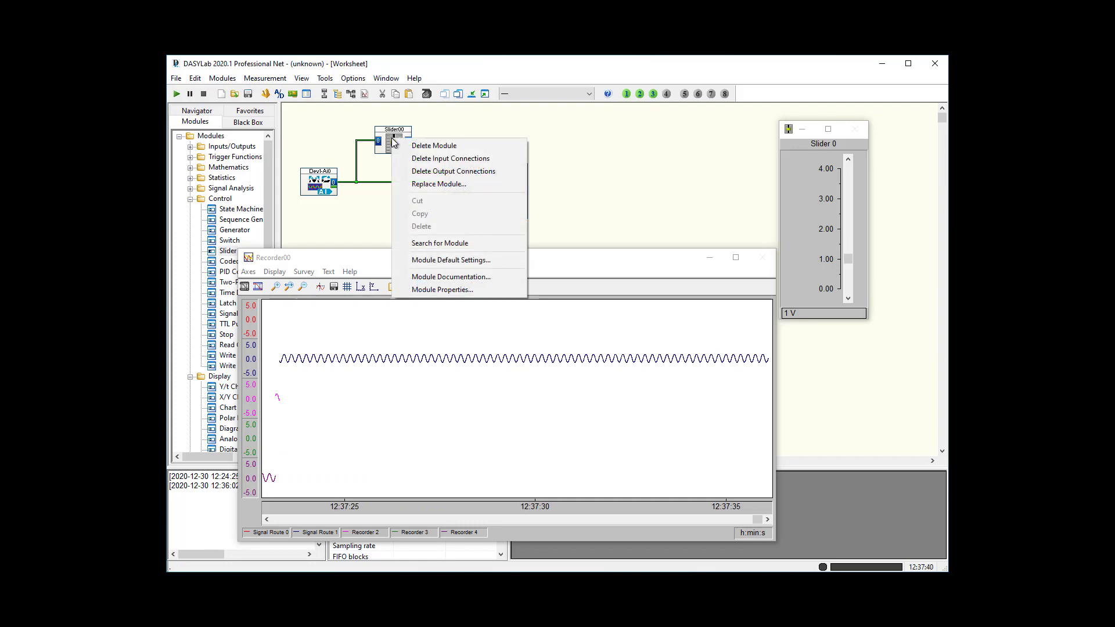
left_click(433, 184)
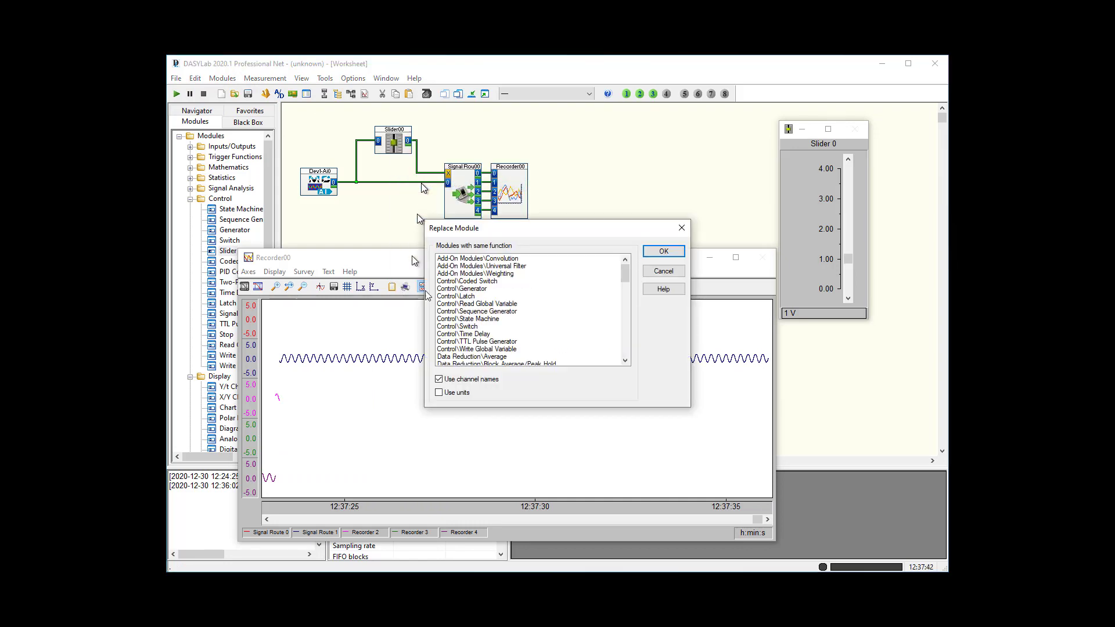
left_click(486, 283)
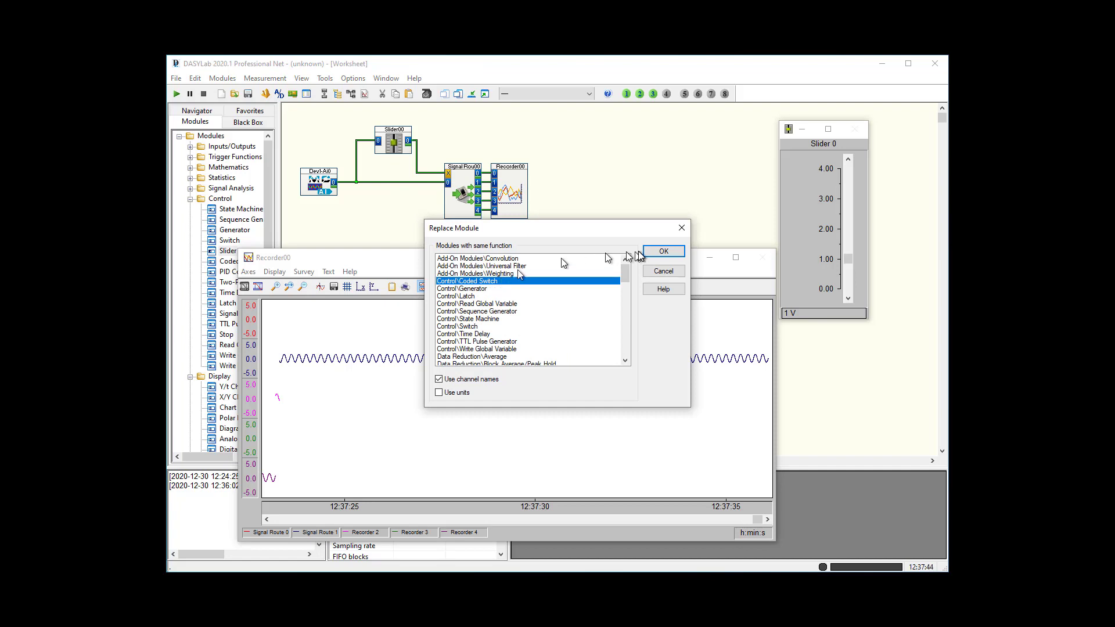
left_click(664, 251)
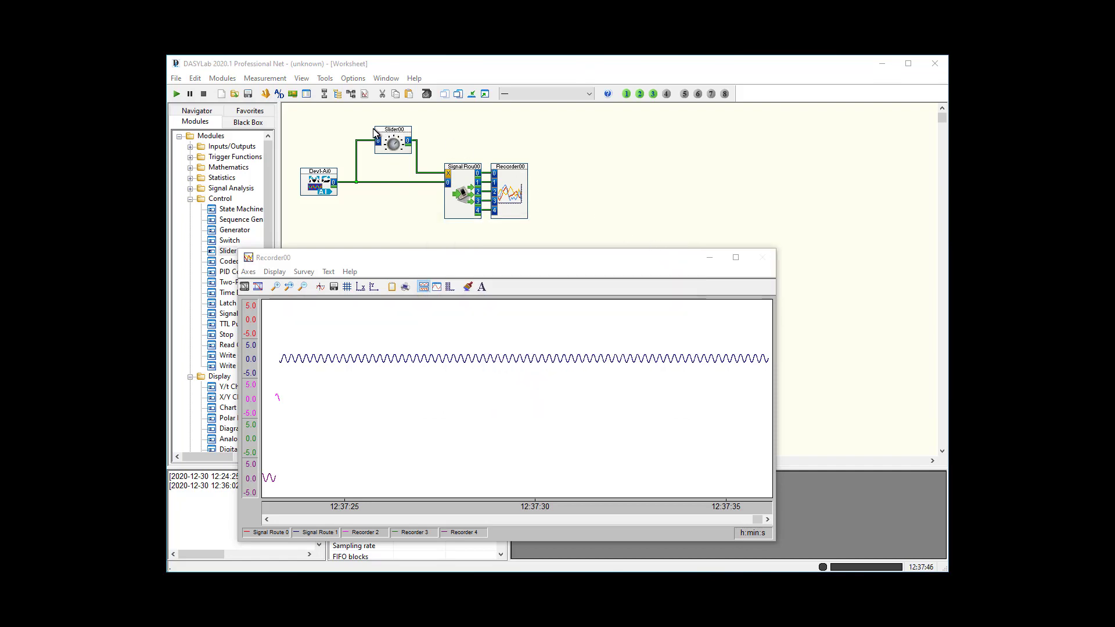
left_click(486, 93)
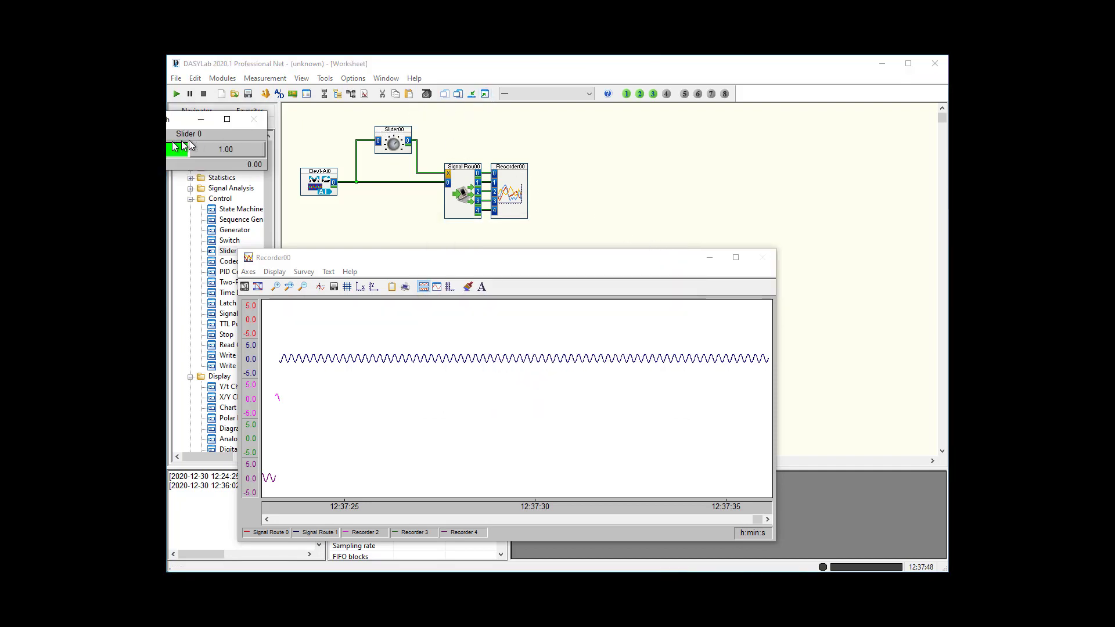
left_click_drag(168, 125, 668, 144)
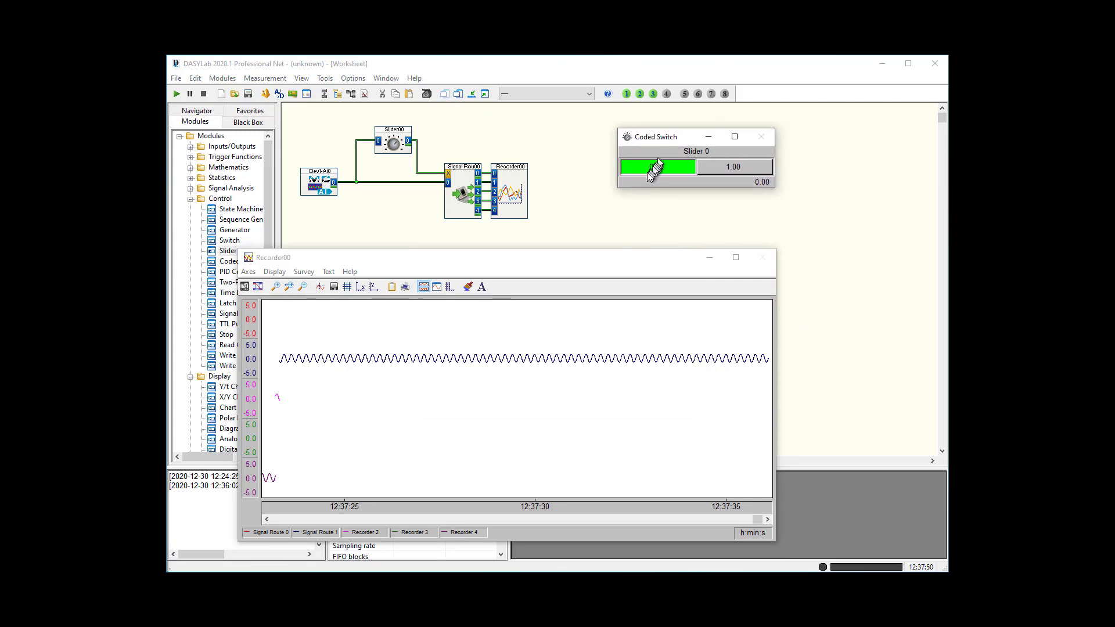
Step: Give the coded switch five switch positions, check the output values of positions 1 and 5, and set the number of decimals to 0
double_click(398, 142)
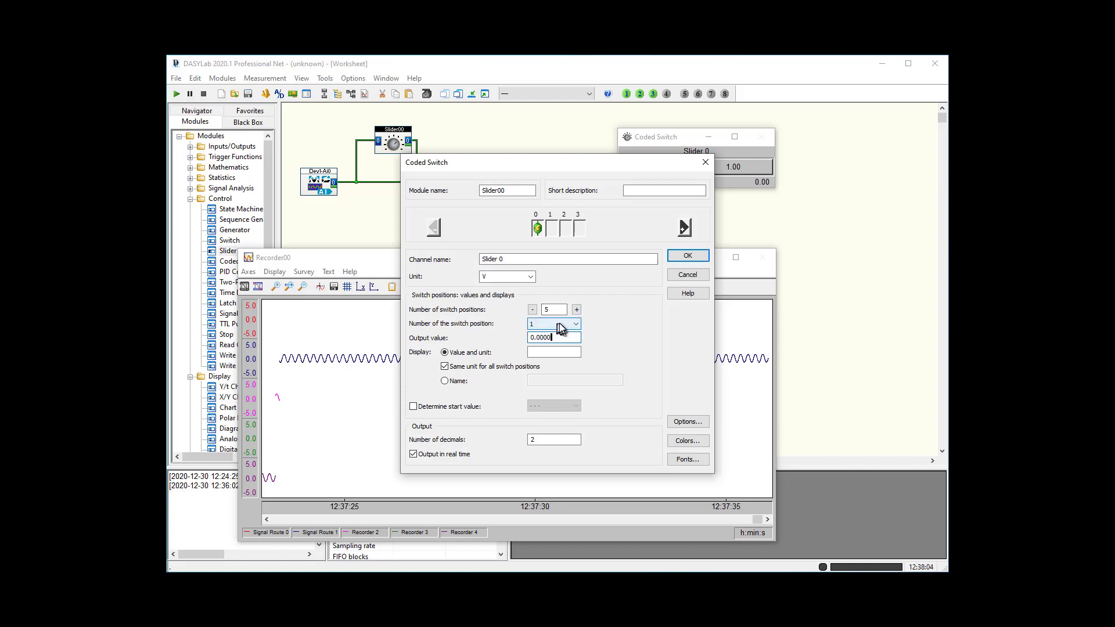
left_click(575, 324)
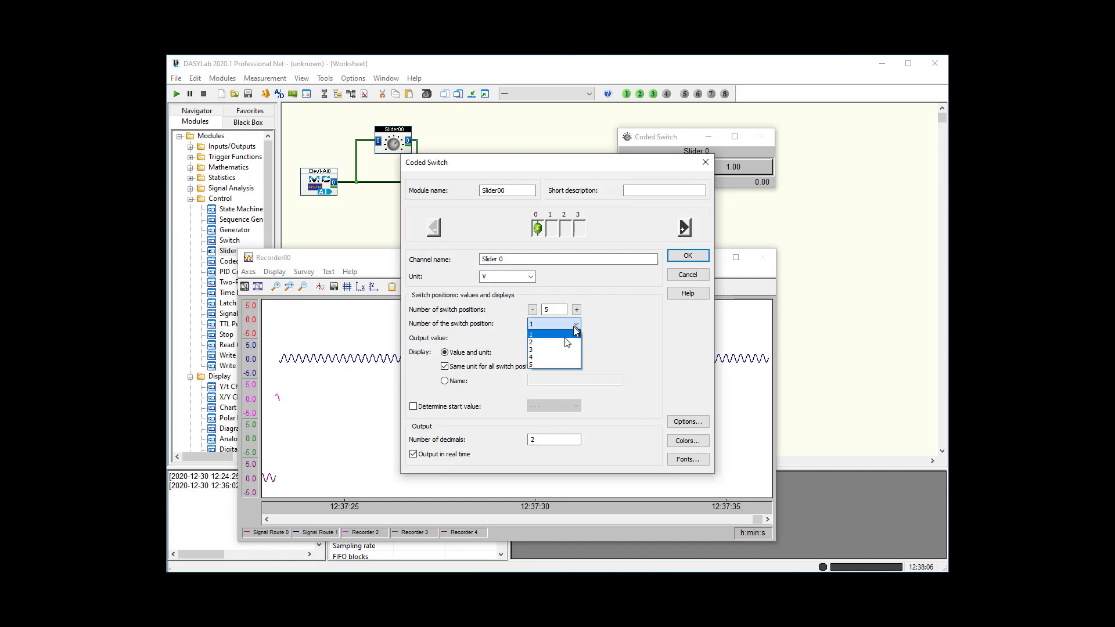
left_click(537, 364)
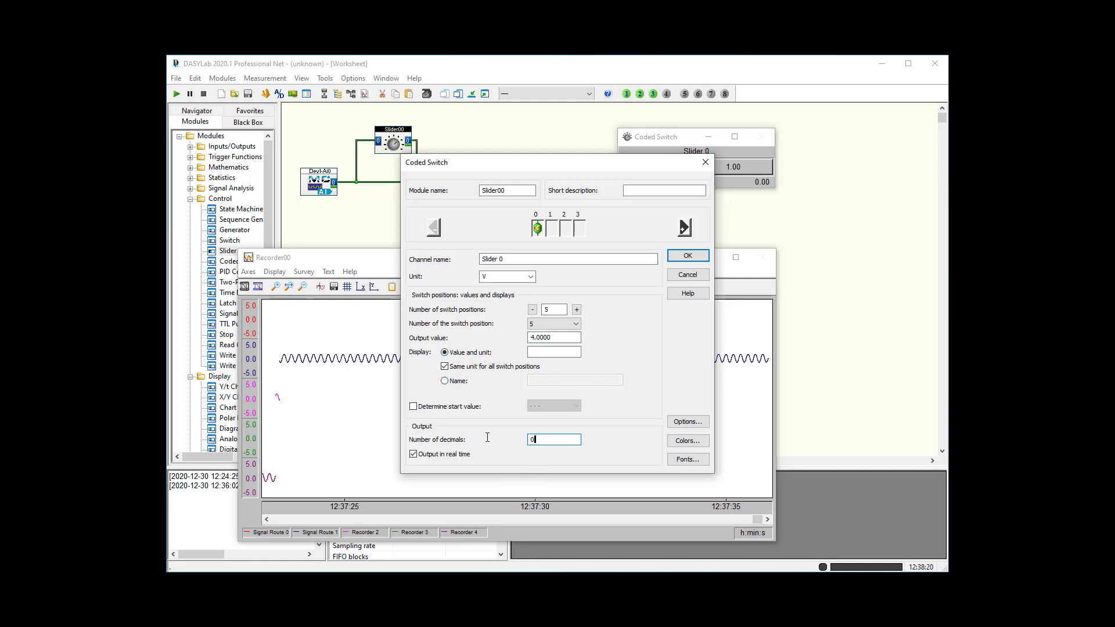
left_click(686, 256)
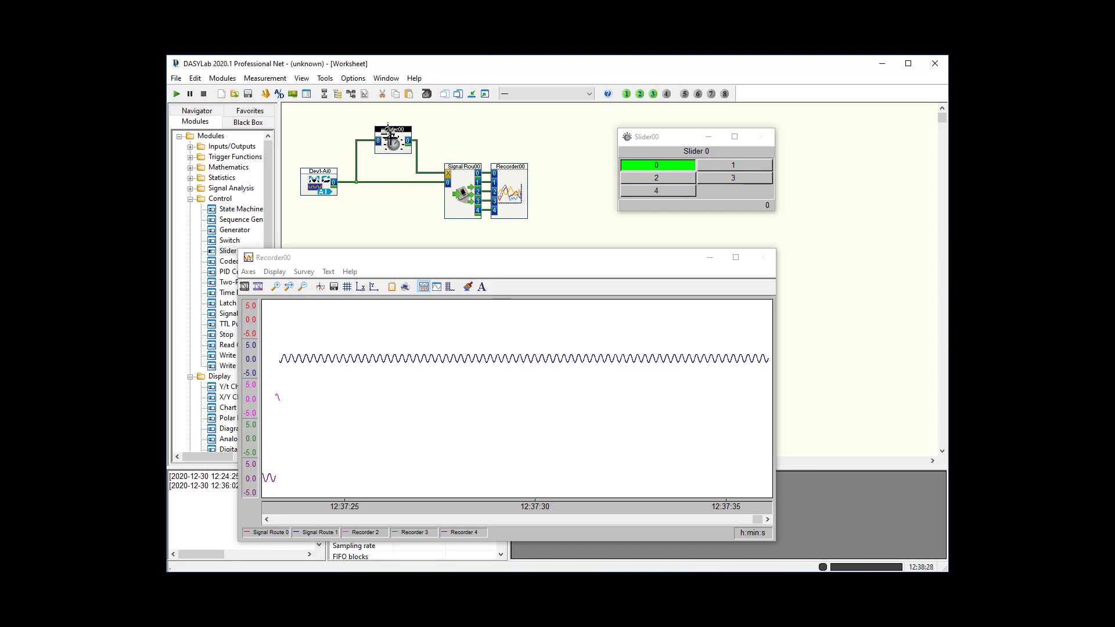
Step: Set the coded switch's number of switch divisions to 1 and move its window up clear of the recorder display
double_click(392, 141)
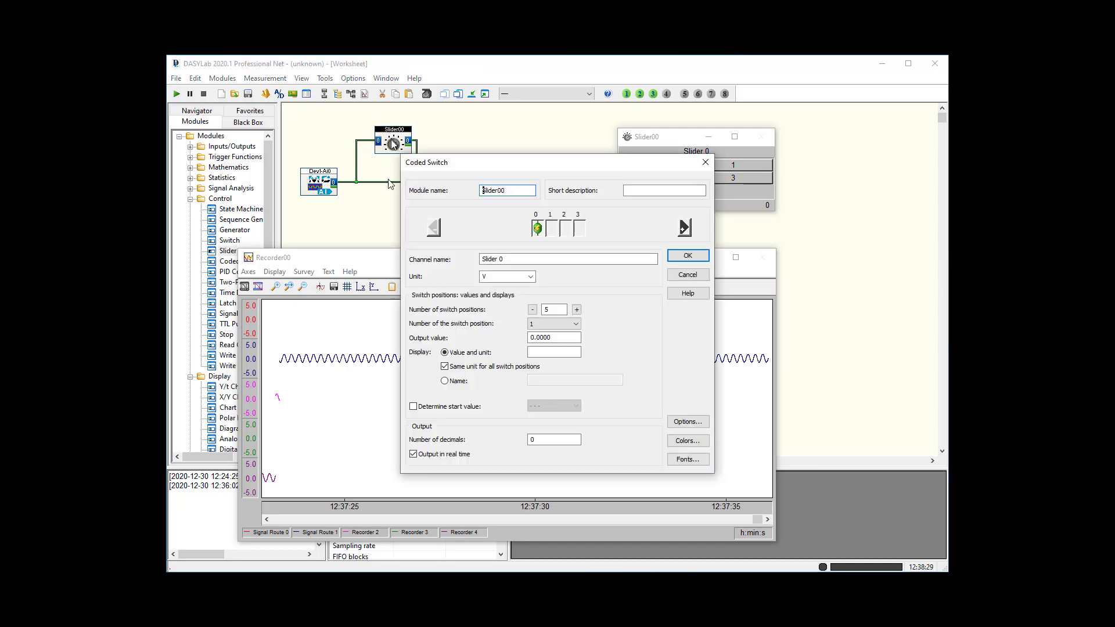
left_click(684, 424)
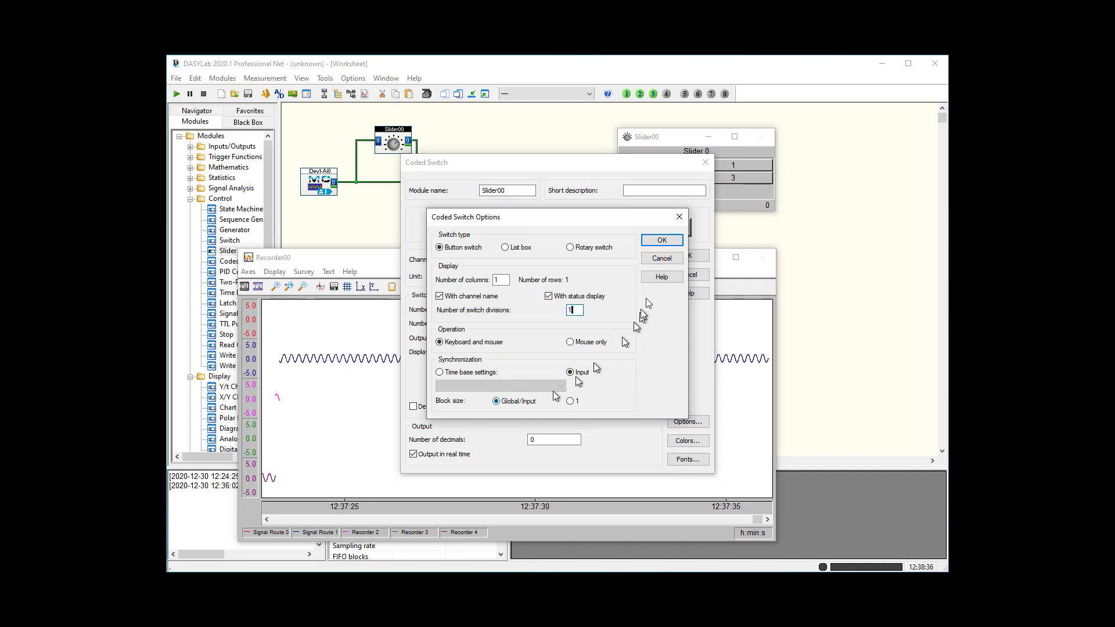
left_click(660, 239)
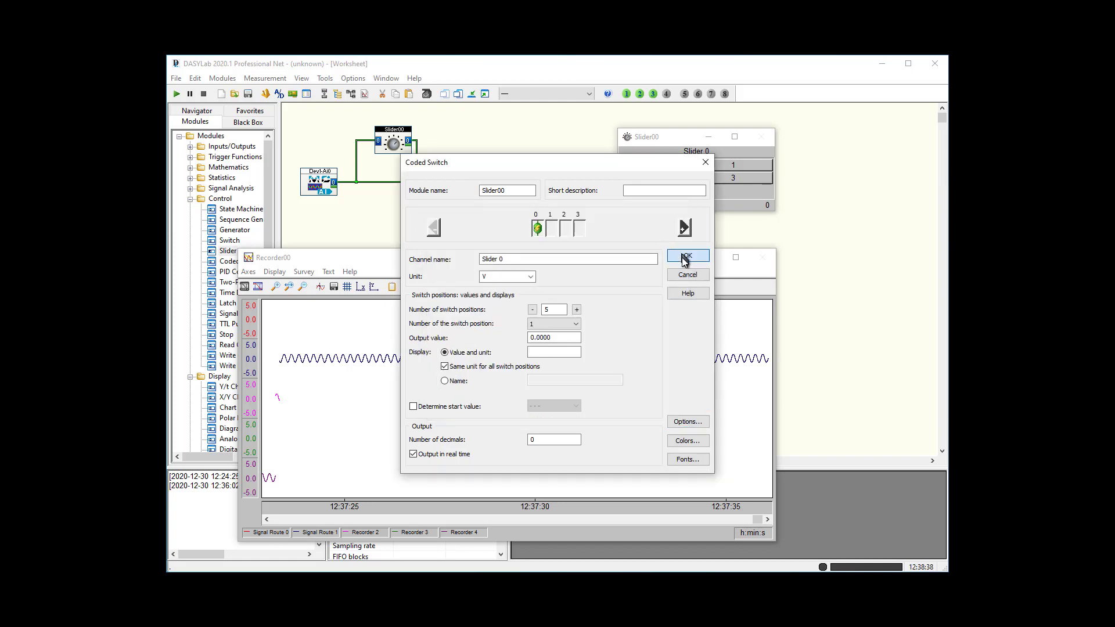
left_click(686, 257)
left_click_drag(671, 129, 666, 92)
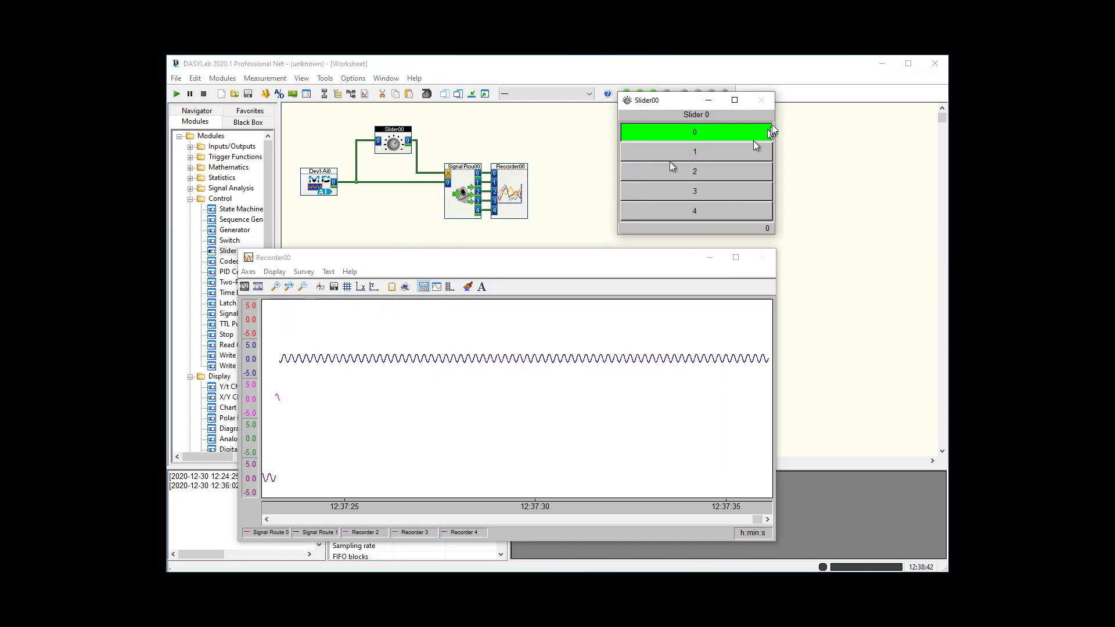
Step: Narrow the coded switch window, run the measurement, switch the routed channel to positions 3, 1 and 4, and stop it
left_click_drag(776, 127, 720, 131)
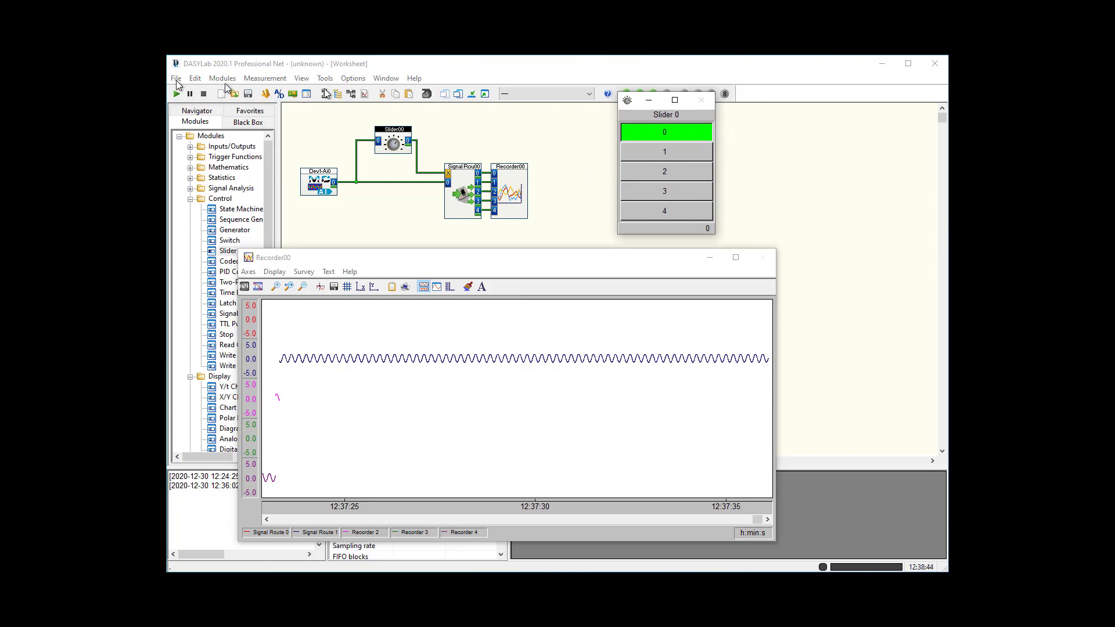
left_click(176, 94)
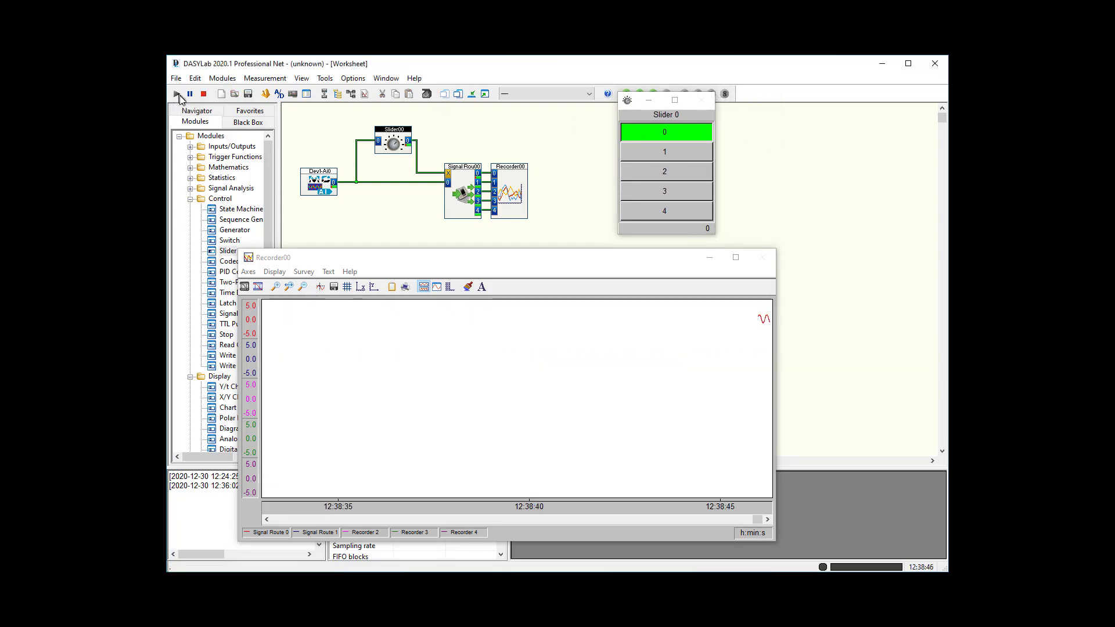
left_click(690, 193)
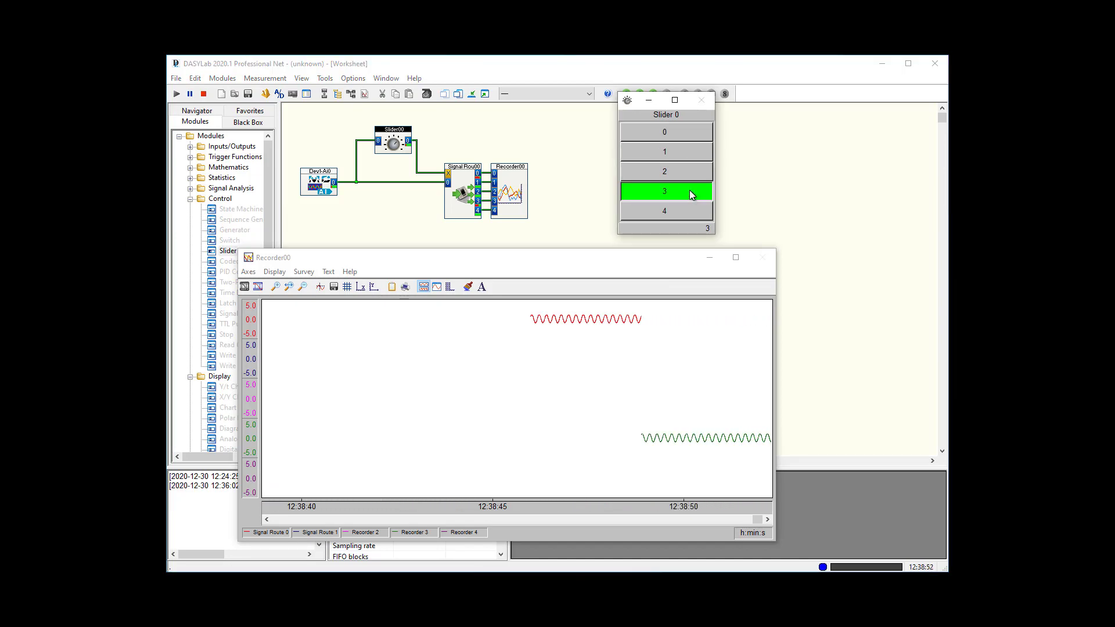
left_click(691, 153)
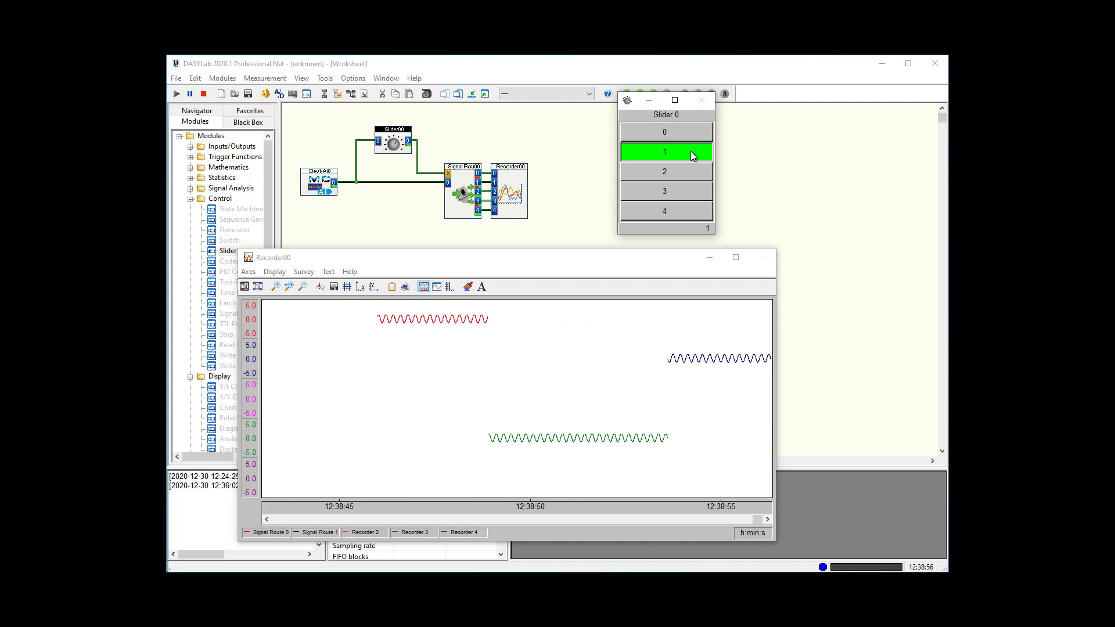
left_click(670, 214)
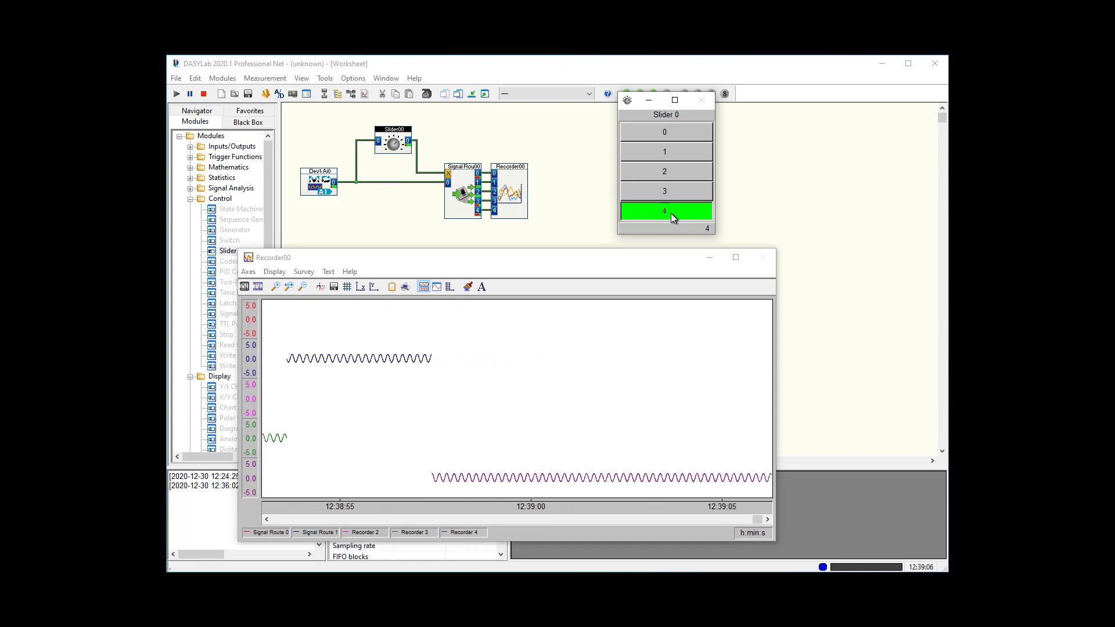
left_click(204, 95)
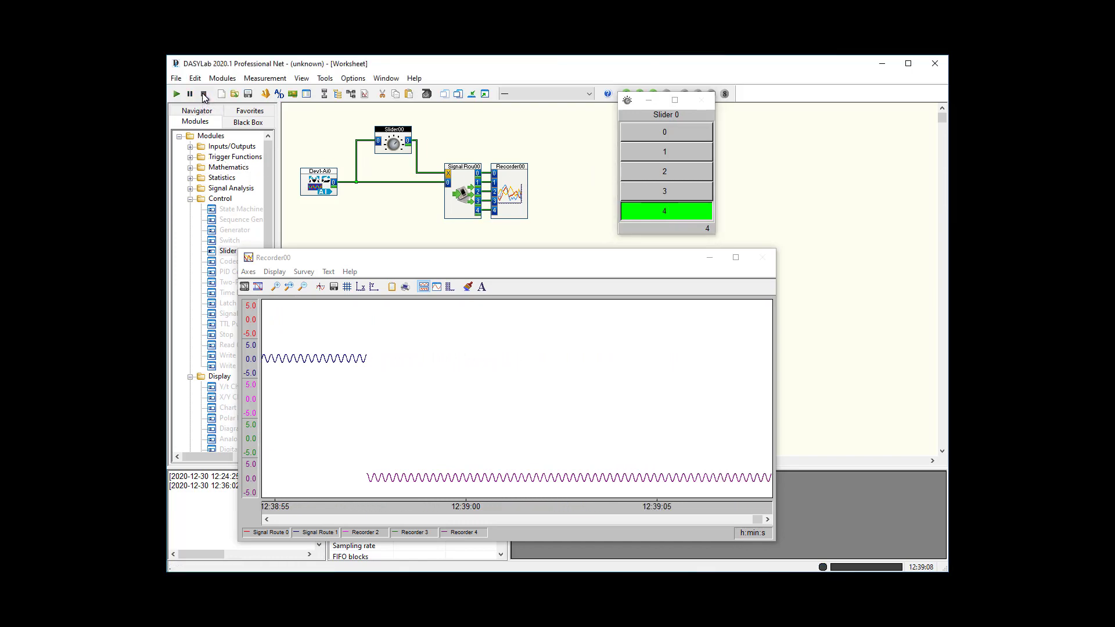
Step: Change the coded switch's switch type to Rotary switch and enlarge its display window slightly
double_click(386, 142)
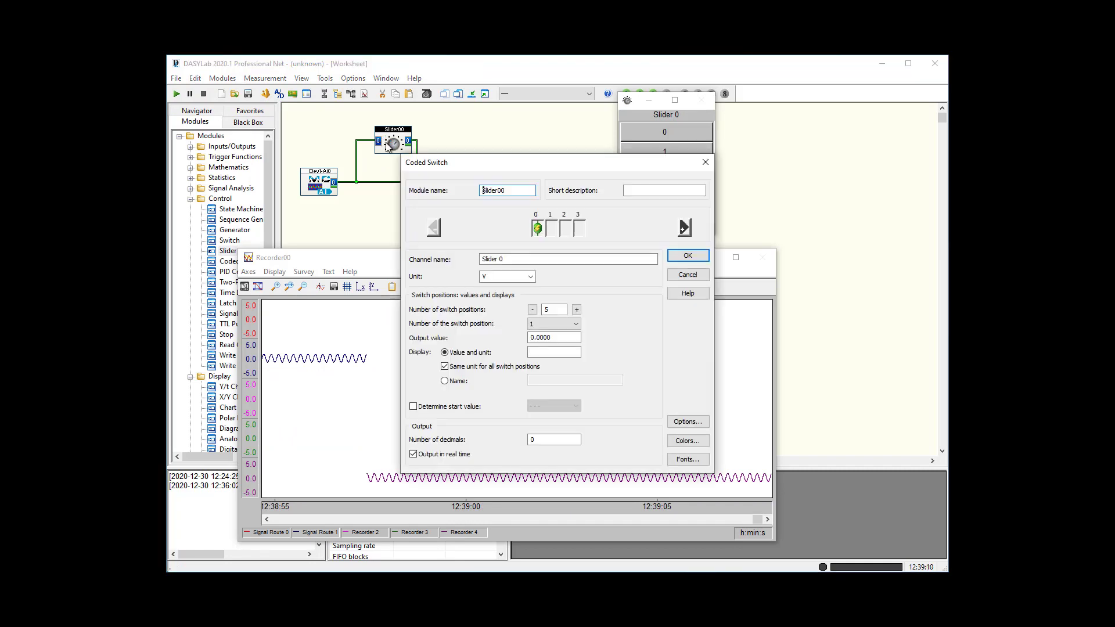
left_click(687, 422)
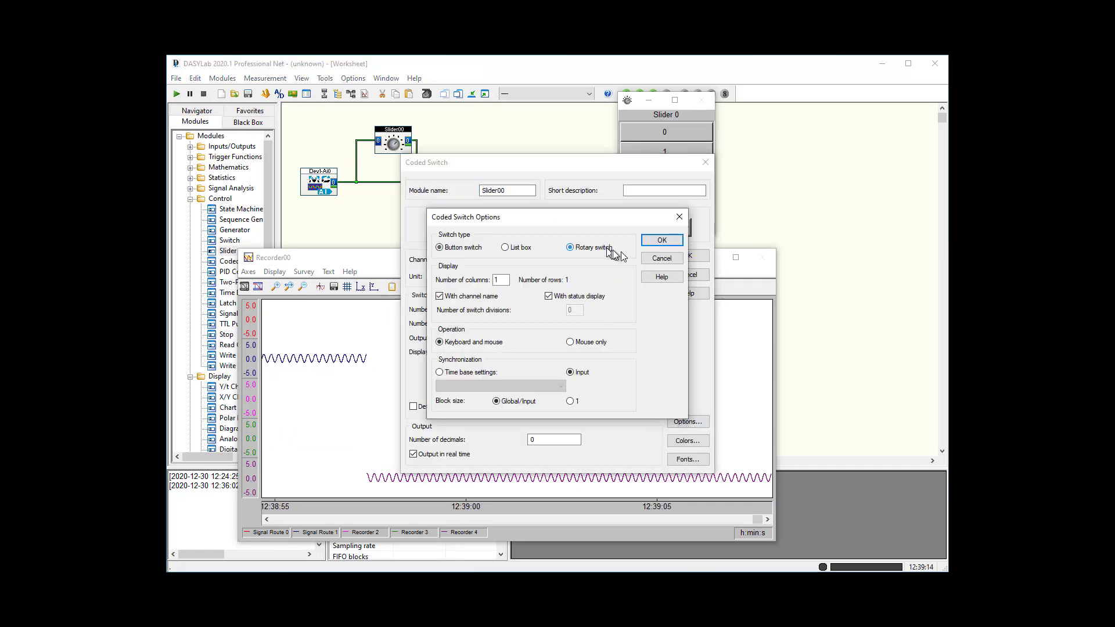
left_click(662, 240)
left_click(686, 257)
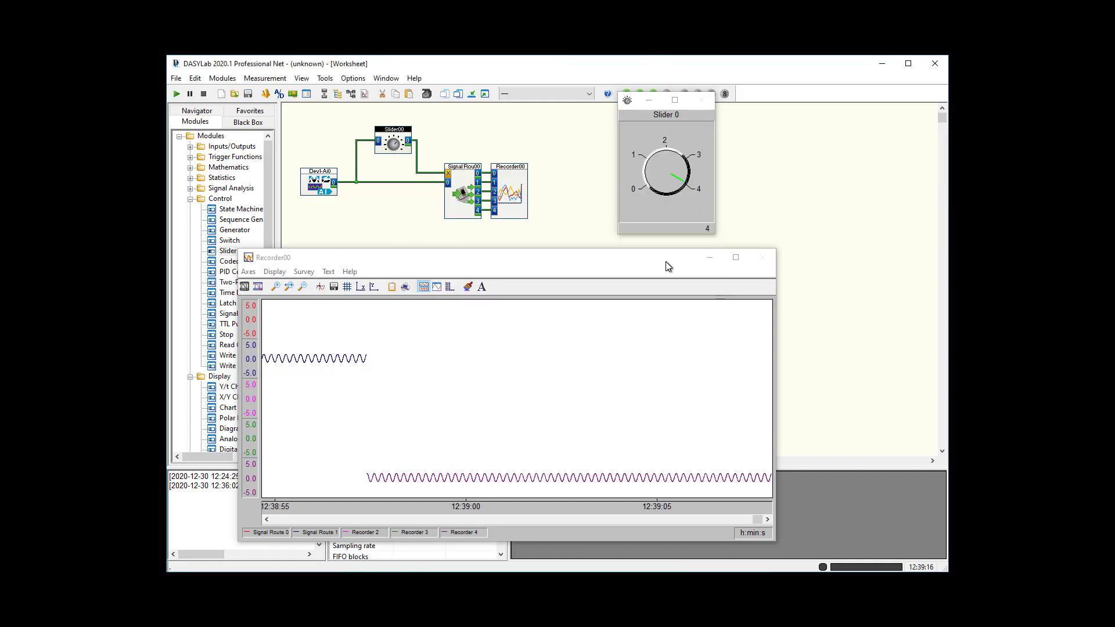
left_click_drag(711, 234, 741, 241)
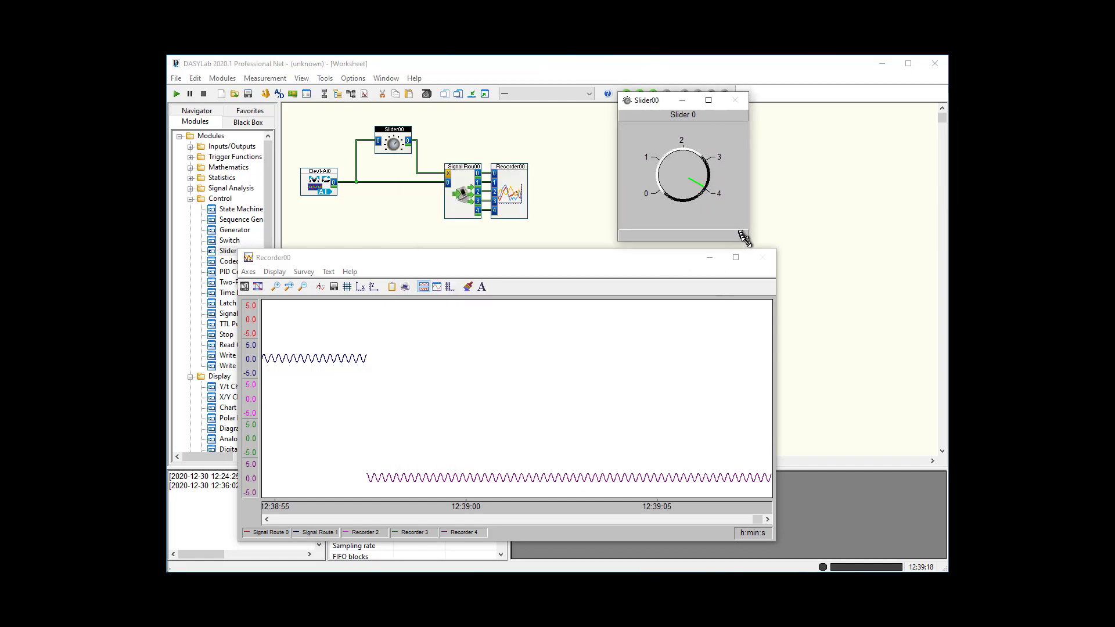
Step: Run the measurement, turn the rotary switch to positions 1, 4 and 0, and stop it
left_click(176, 95)
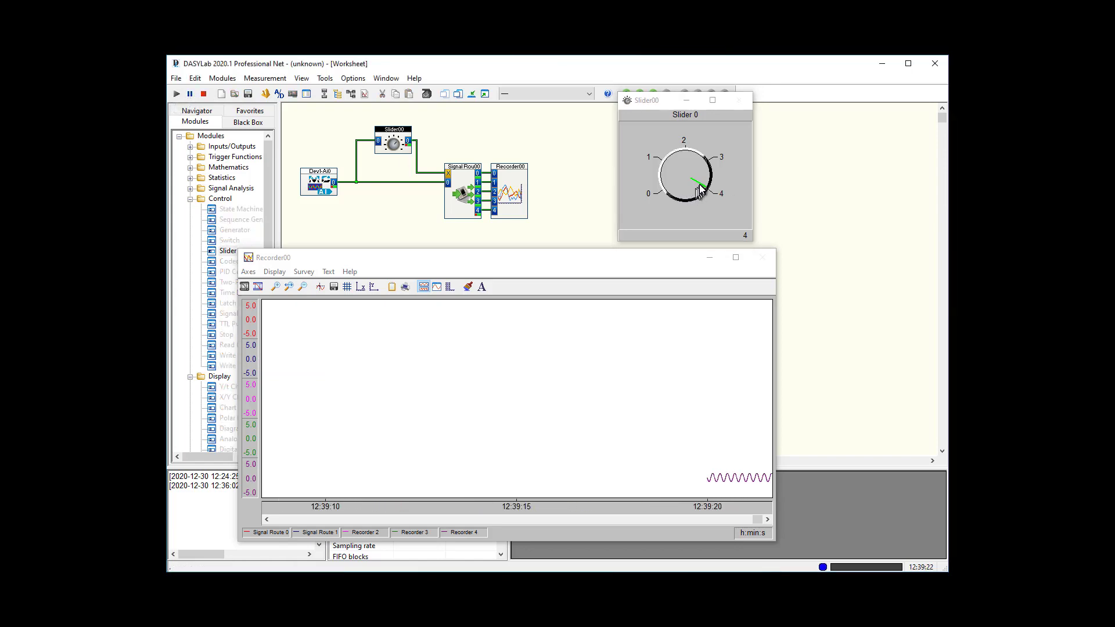
mouse_move(701, 190)
left_mouse_down()
mouse_move(704, 168)
mouse_move(664, 164)
left_mouse_up()
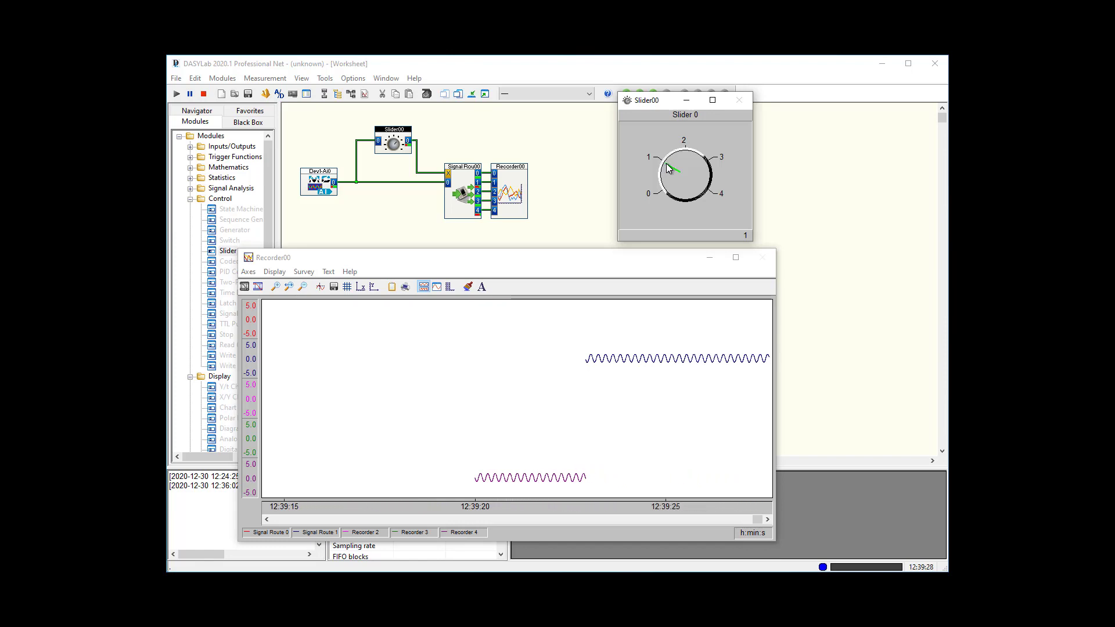
mouse_move(667, 162)
left_mouse_down()
mouse_move(685, 153)
mouse_move(647, 203)
mouse_move(674, 164)
mouse_move(723, 177)
mouse_move(730, 203)
left_mouse_up()
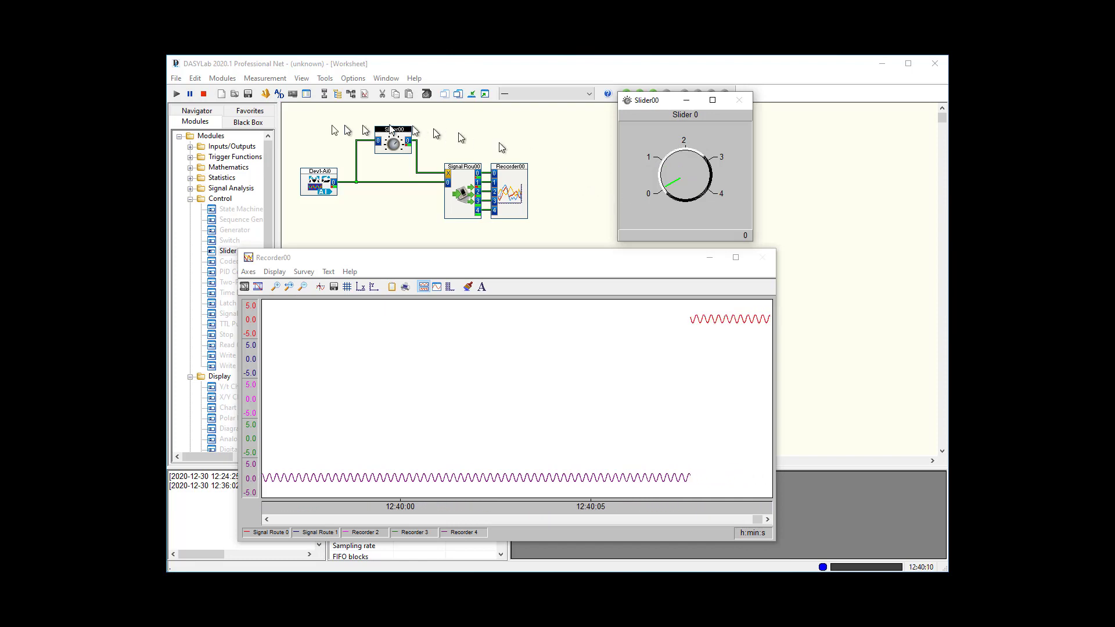
left_click(204, 95)
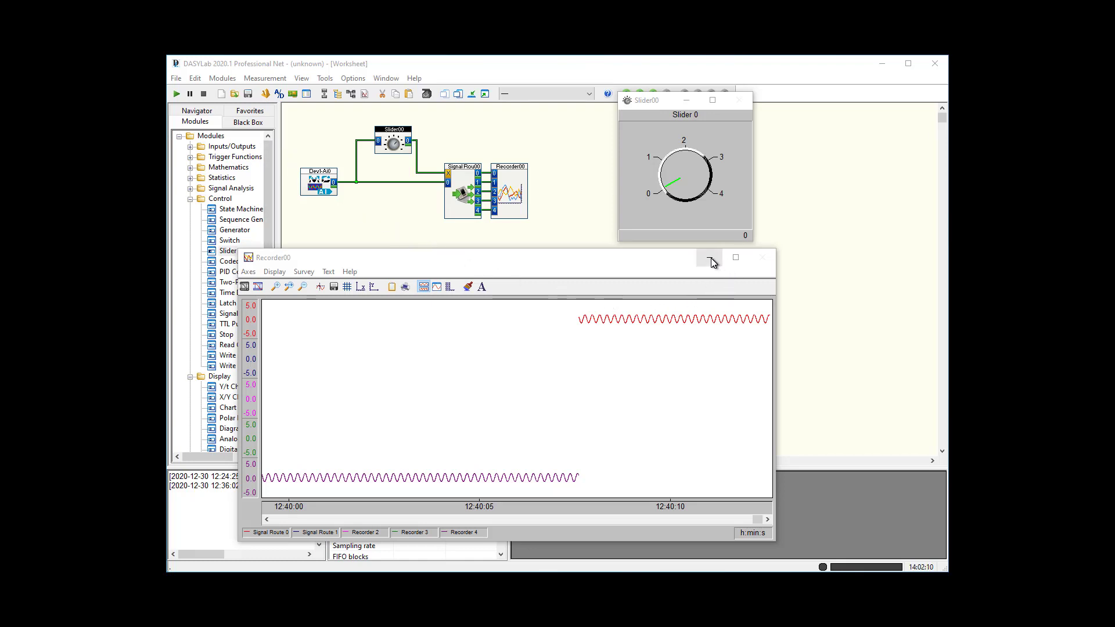
Step: Save the worksheet as "signal router" in the worksheets folder
left_click(176, 78)
left_click(195, 135)
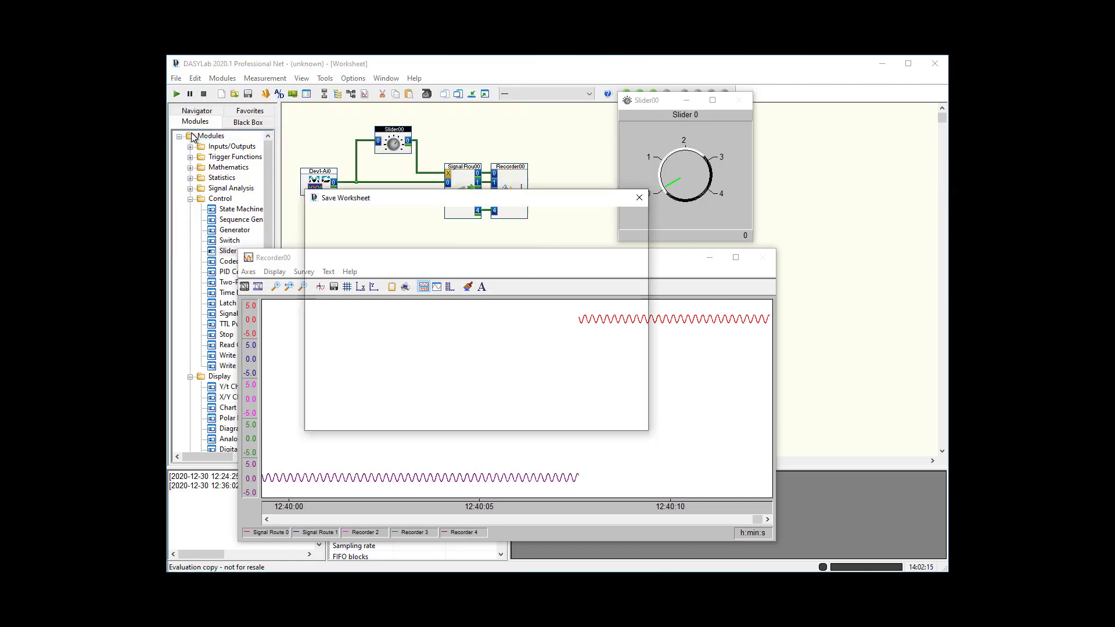
left_click(491, 405)
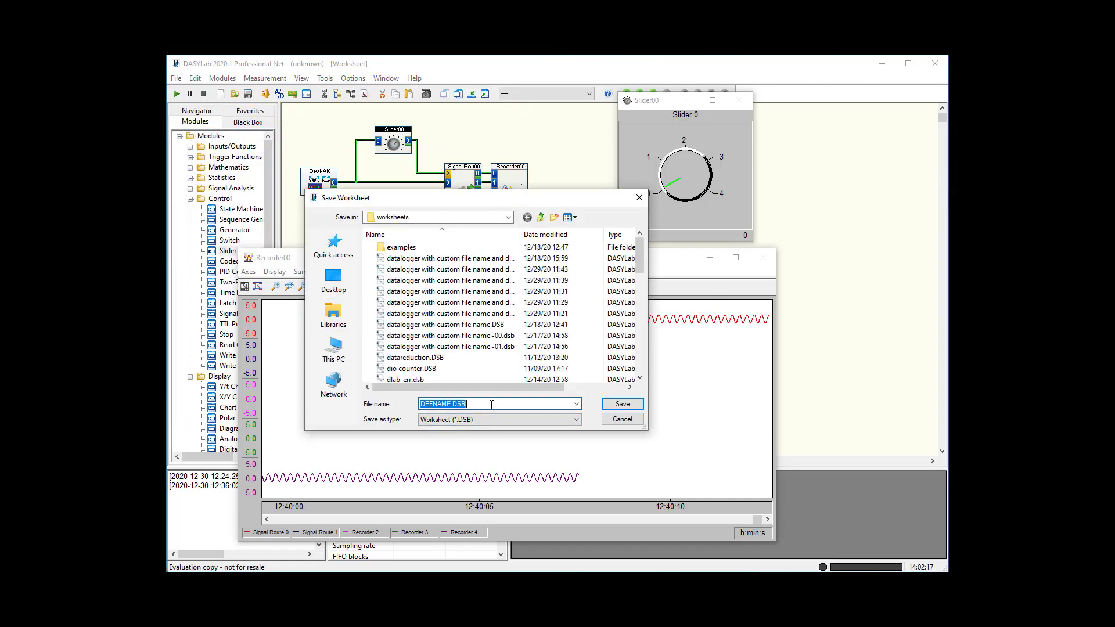
type("signal")
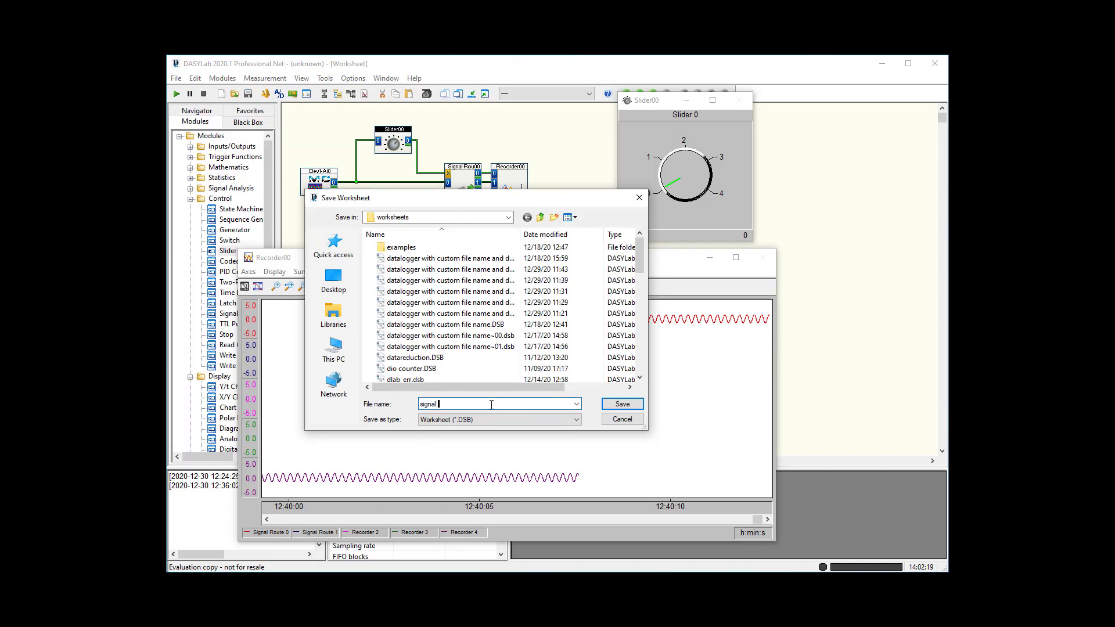
type(" router")
key("Return")
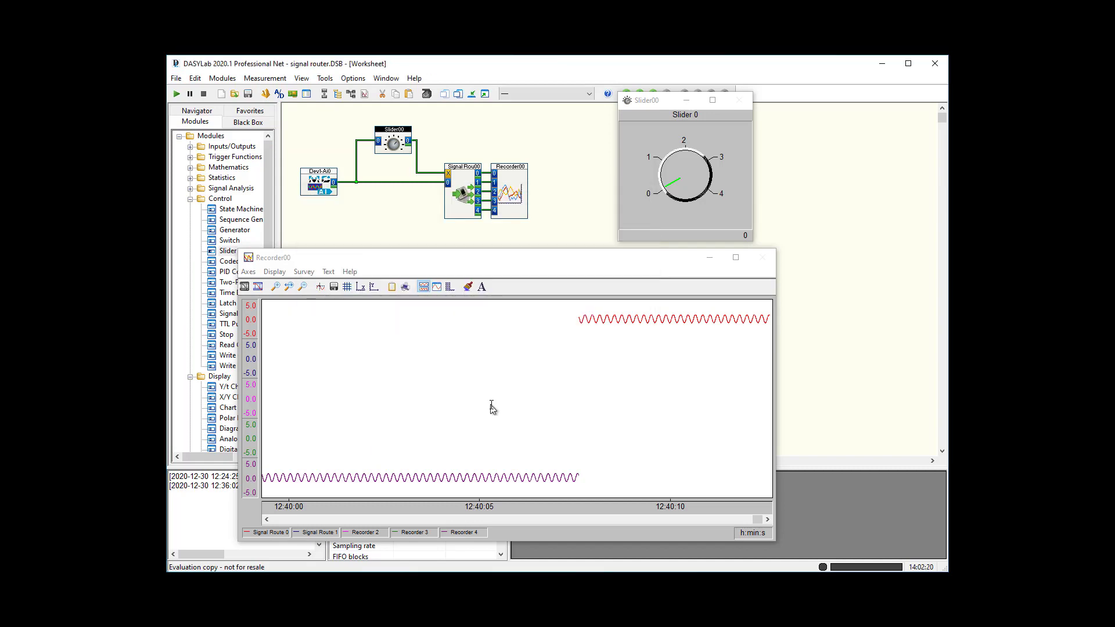
Step: Create a new worksheet, collapse the Control and Display module groups, and expand Data Reduction
left_click(176, 79)
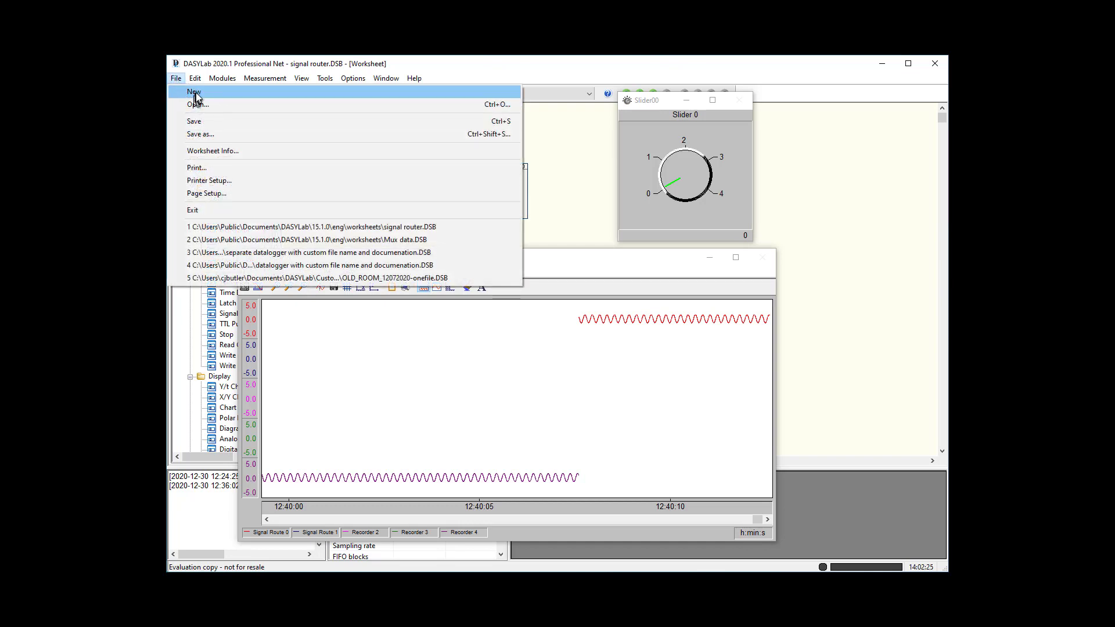
left_click(197, 95)
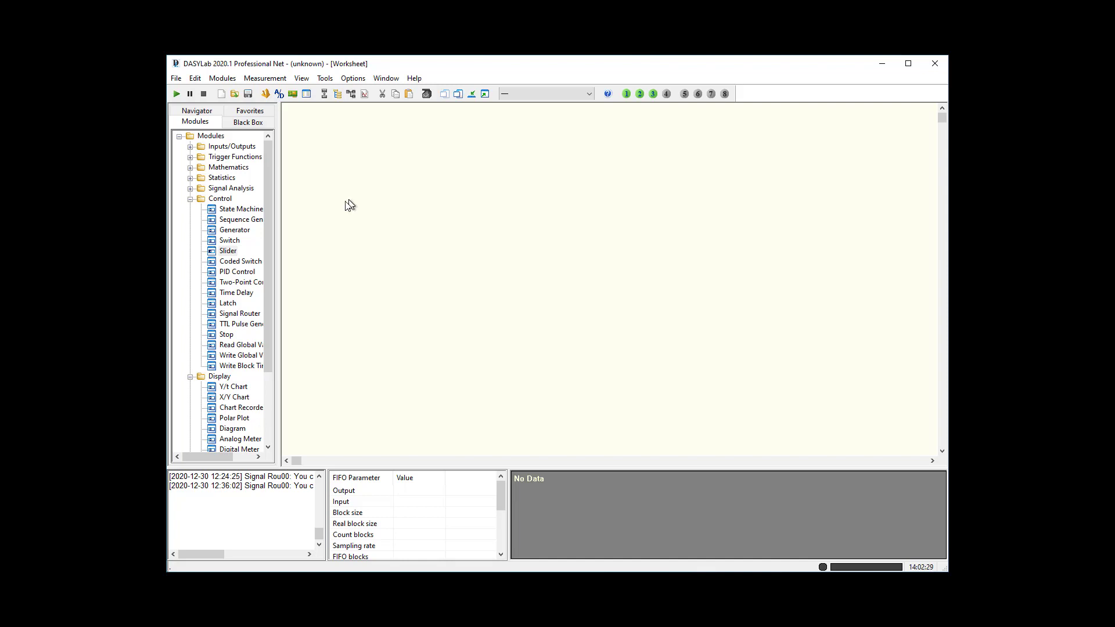
left_click(190, 198)
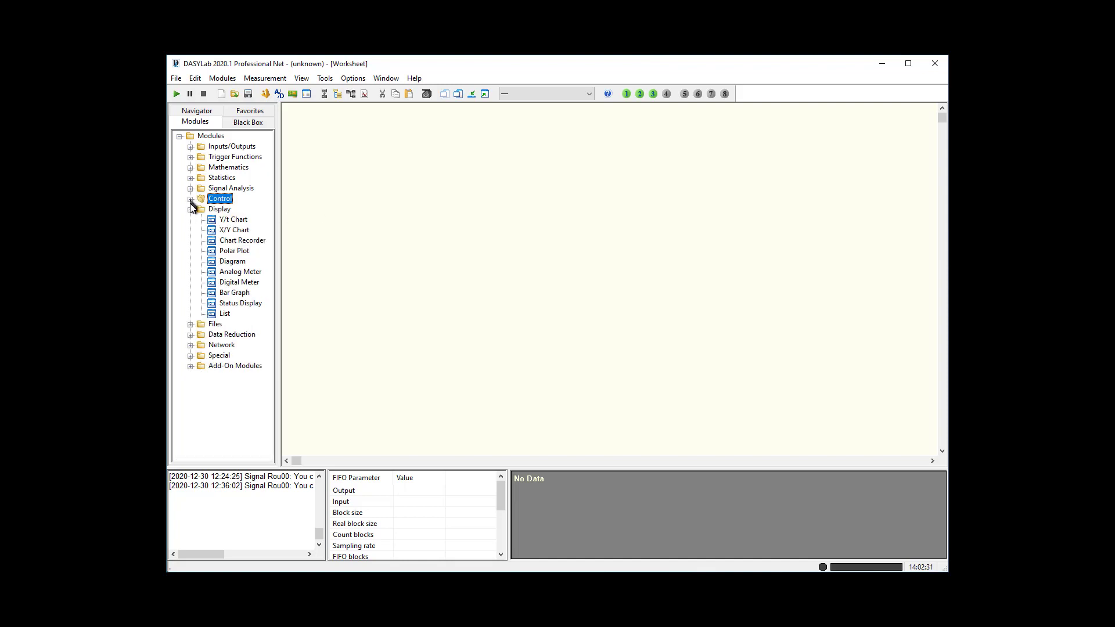
left_click(190, 209)
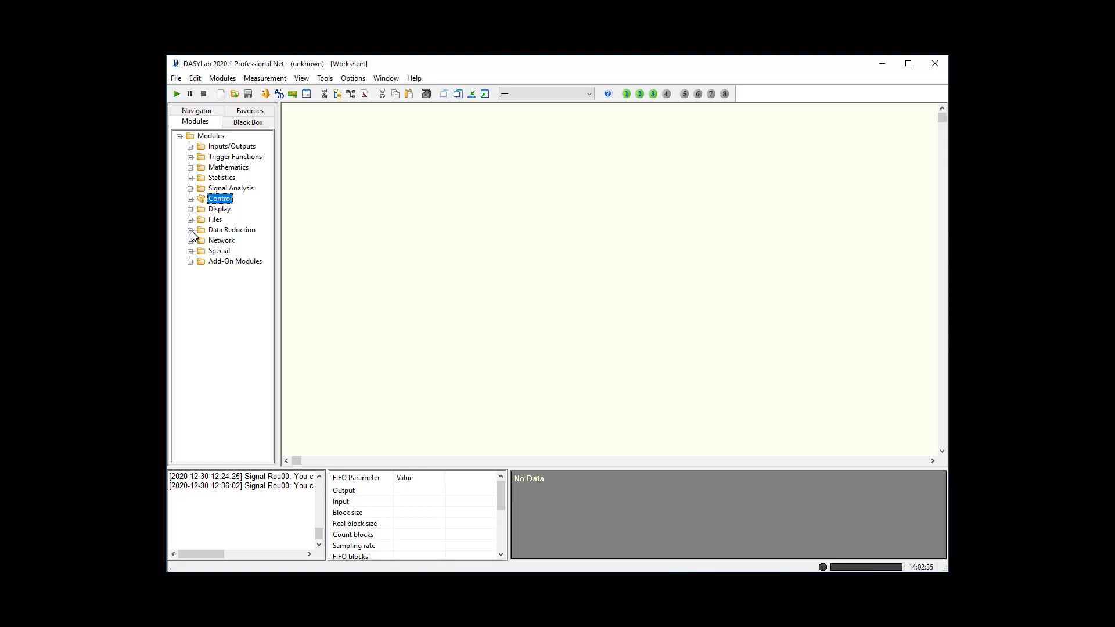
left_click(190, 230)
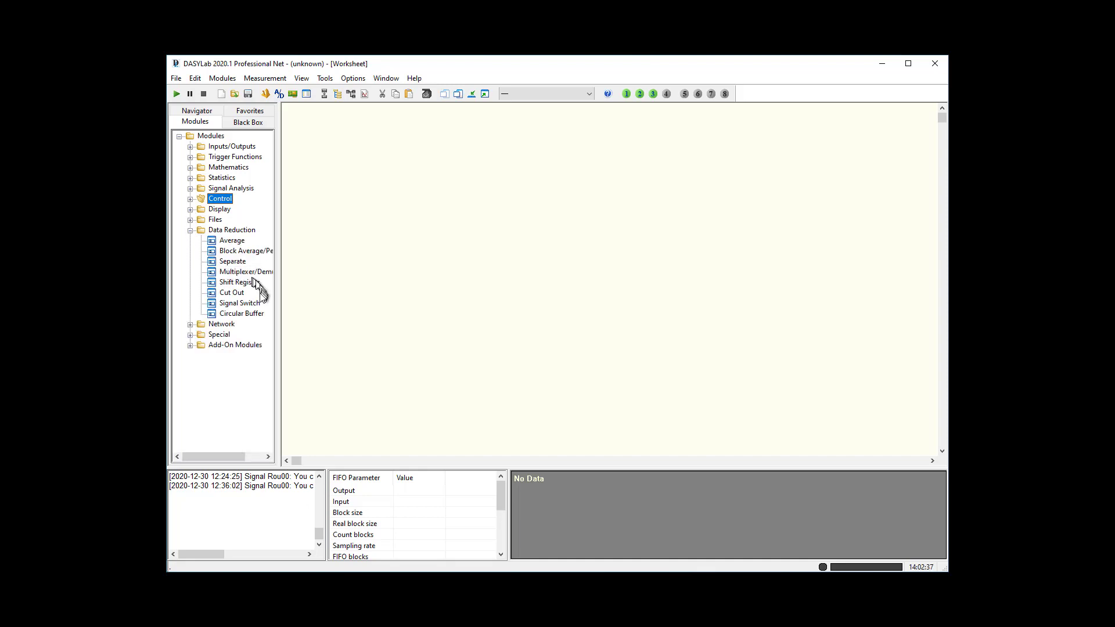
Step: Place an amplitude controlled Data Reduction\Signal Switch with four data inputs, its control channel specifying the data channel
left_click(255, 303)
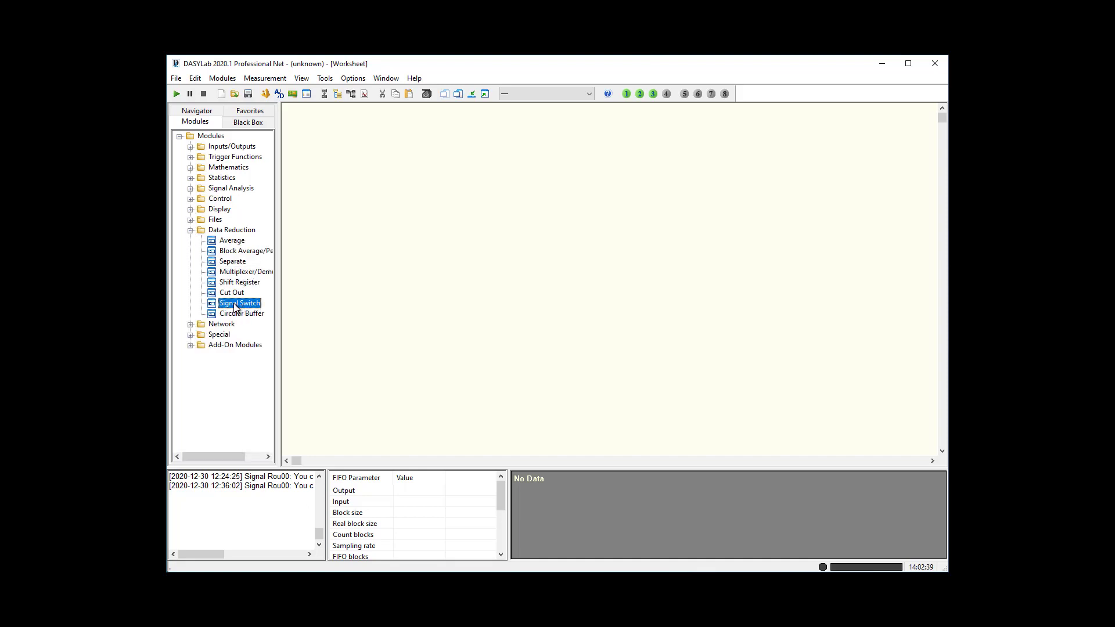
left_click_drag(236, 308, 443, 170)
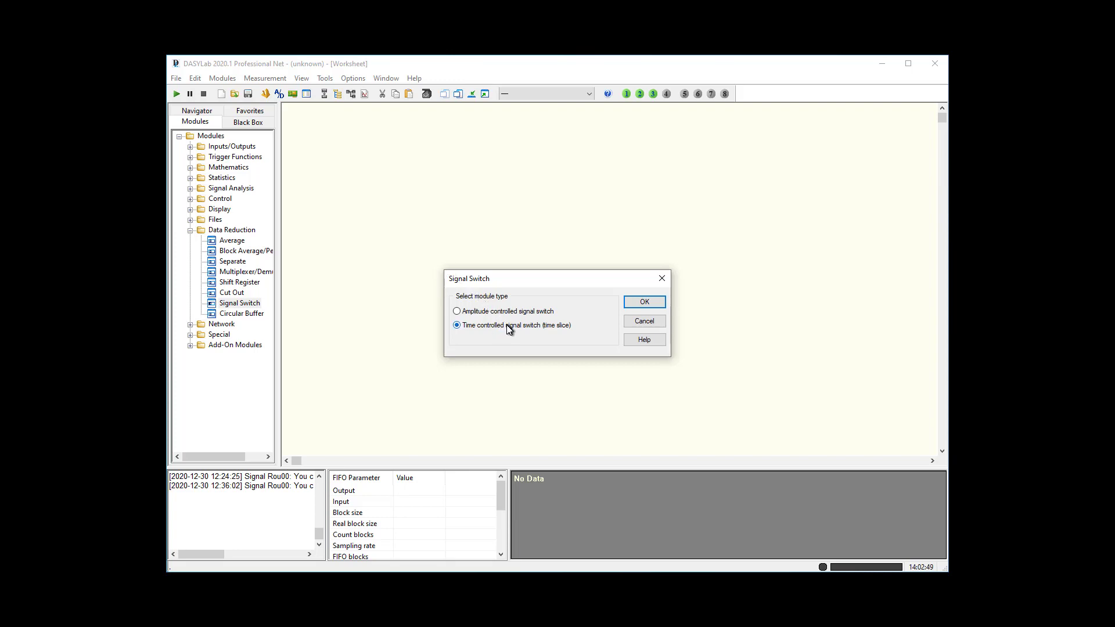
left_click(515, 312)
left_click(644, 303)
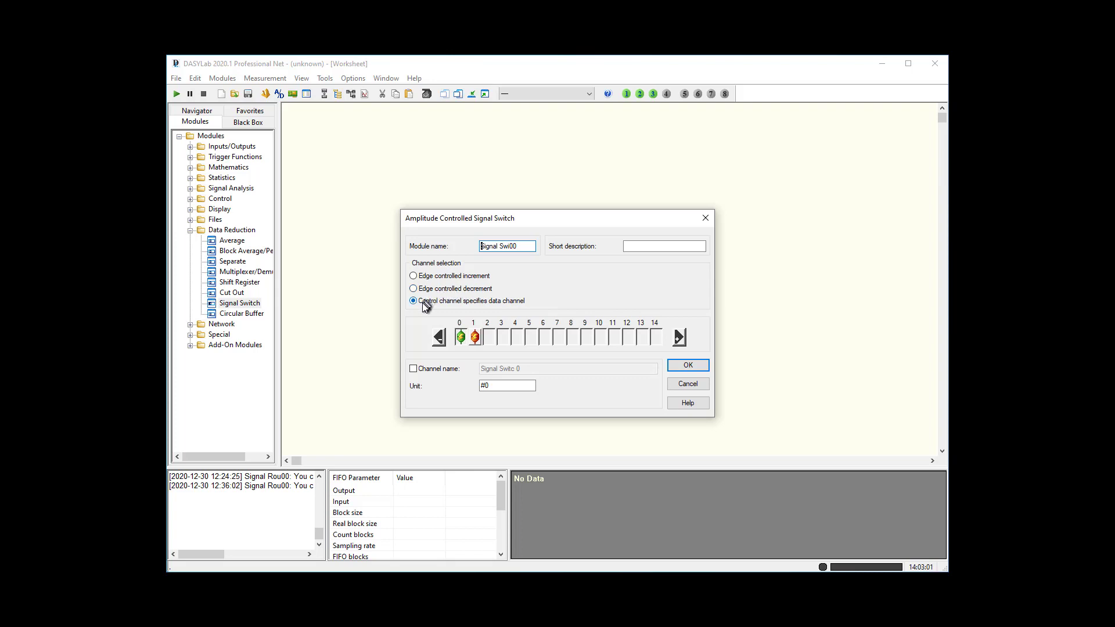
left_click(680, 338)
left_click(681, 340)
left_click(687, 366)
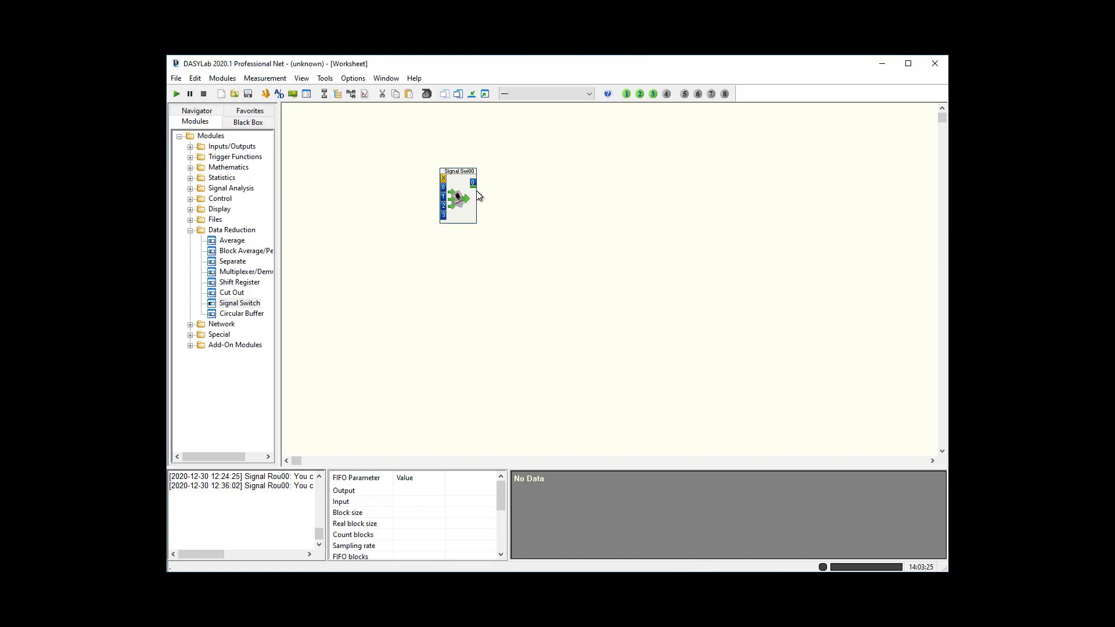
Step: Place a Control\Generator module without modulation beside the signal switch and give it four channels
left_click(190, 230)
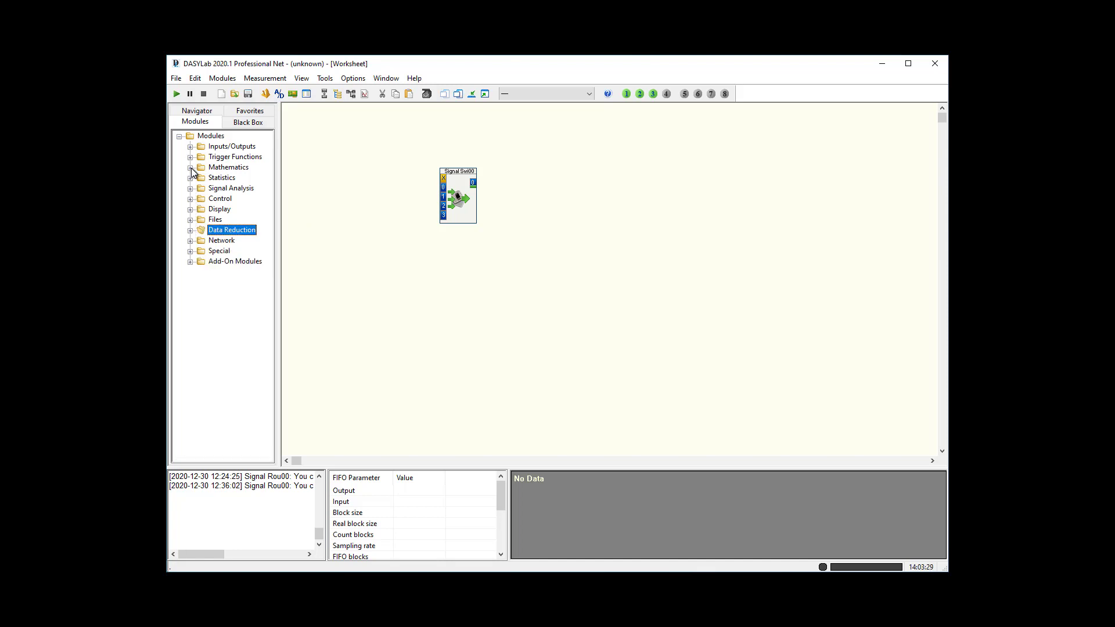
left_click(190, 198)
left_click_drag(240, 232, 378, 189)
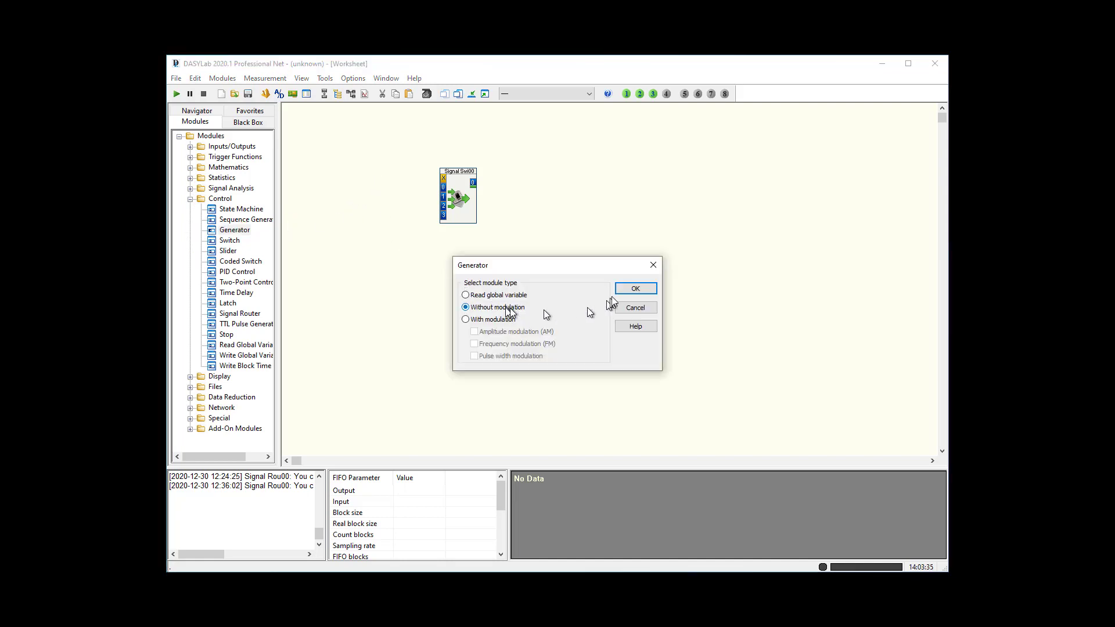
left_click(637, 289)
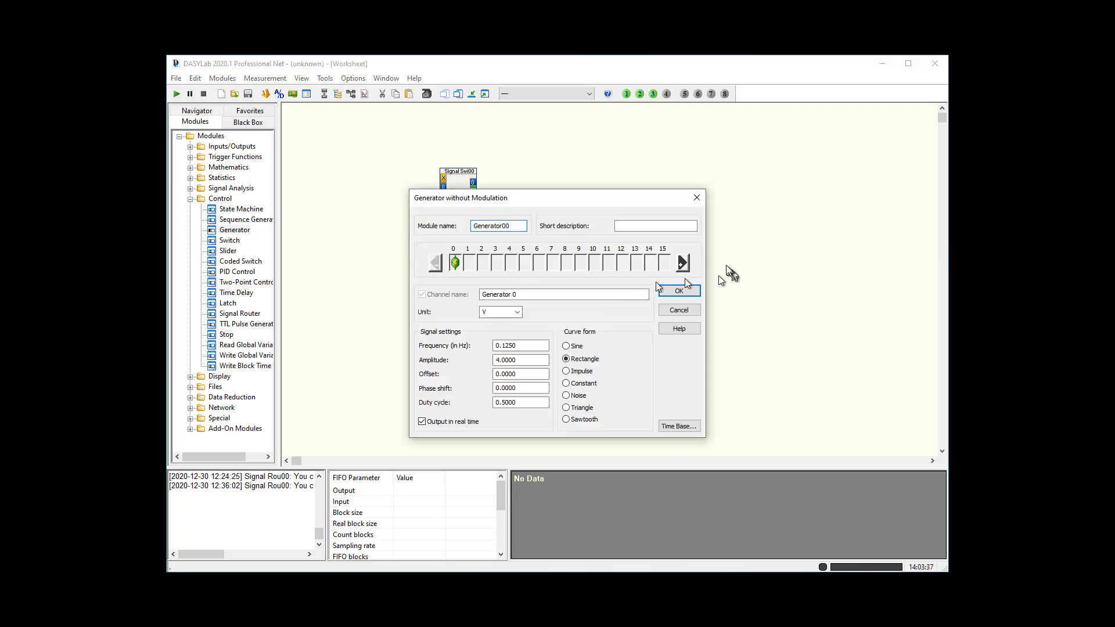
left_click(683, 264)
left_click(684, 265)
left_click(684, 265)
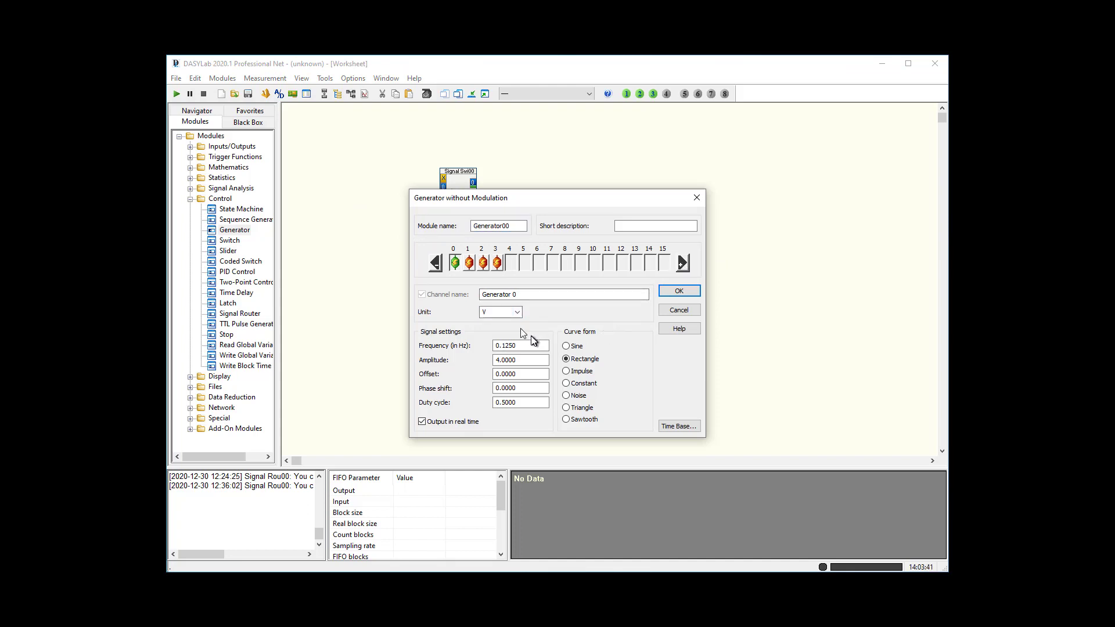
Step: Check the settings of generator channels 1, 2 and 3, and connect the four generator outputs to the signal switch's data inputs
left_click(469, 263)
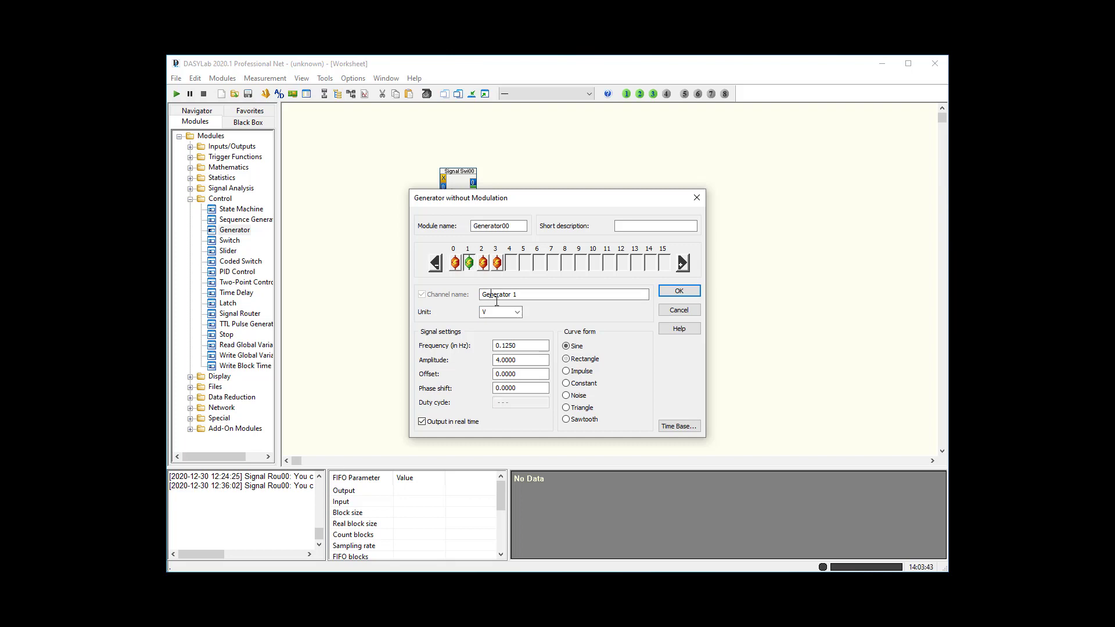
left_click(484, 263)
left_click(497, 263)
left_click(674, 291)
mouse_move(464, 203)
left_mouse_down()
mouse_move(435, 205)
mouse_move(462, 206)
left_mouse_up()
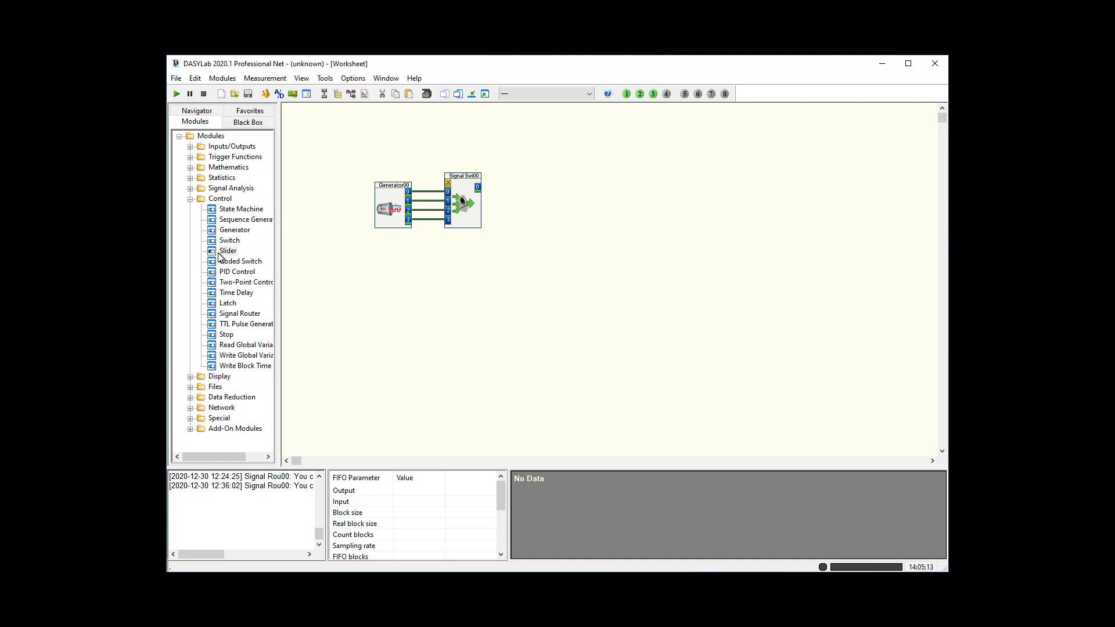
Step: Place a Control\Slider module above the generator with maximum value 3, resolution 3 and Change start value enabled
left_click_drag(225, 252, 378, 129)
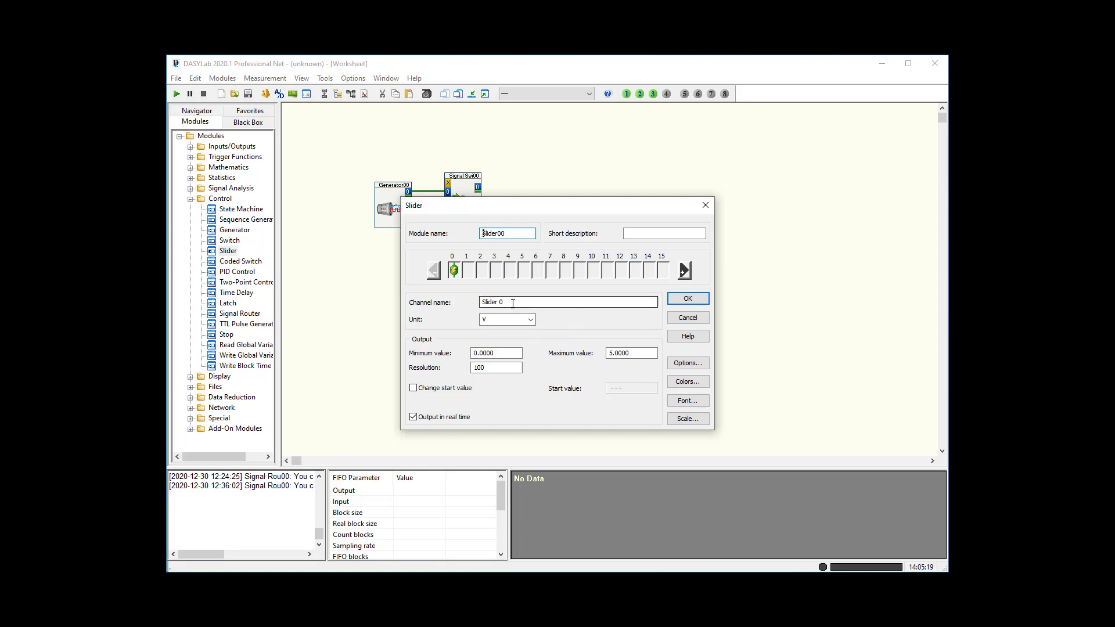
double_click(633, 354)
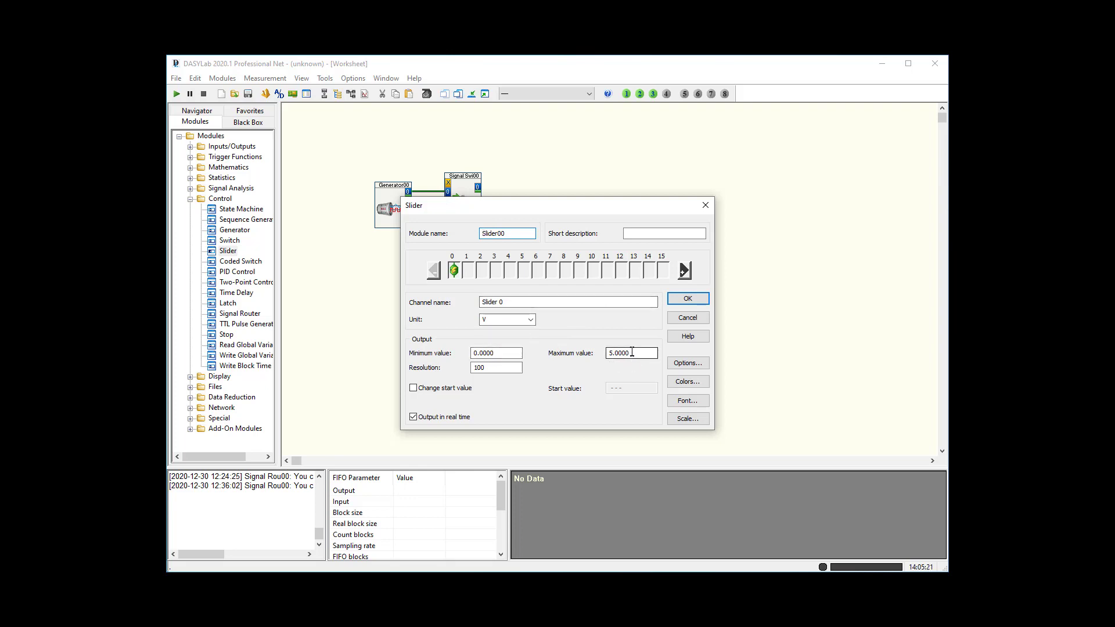
type("3")
left_click(490, 369)
left_click_drag(489, 368, 448, 374)
type("3")
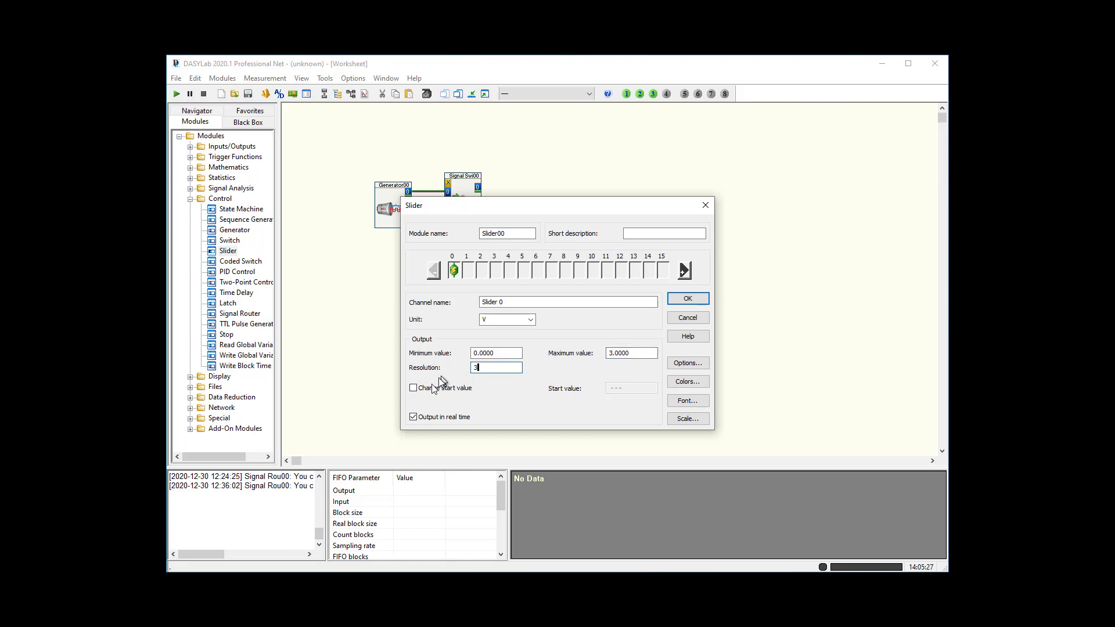
left_click(424, 389)
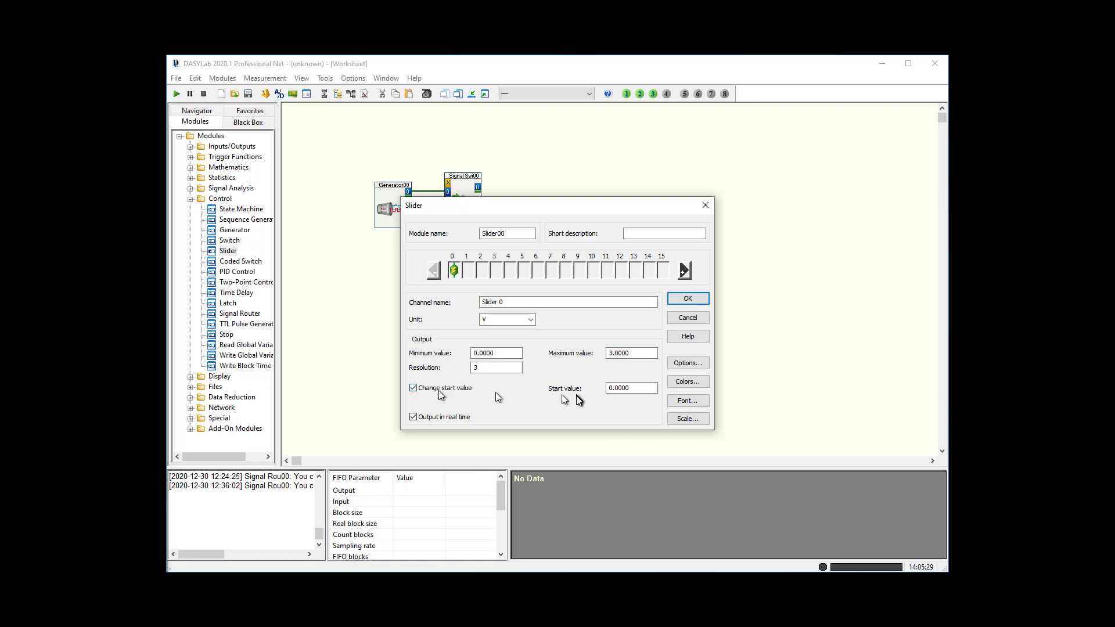
left_click(689, 301)
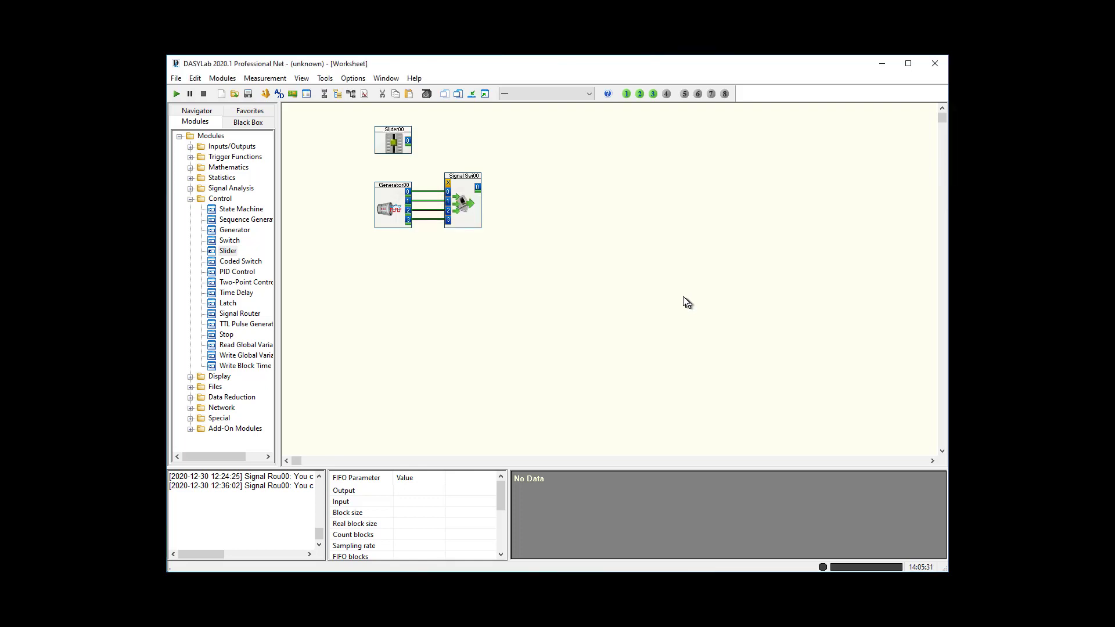
Step: Show the slider's window, place it on the free worksheet area and move the slider to 2 V
left_click(486, 95)
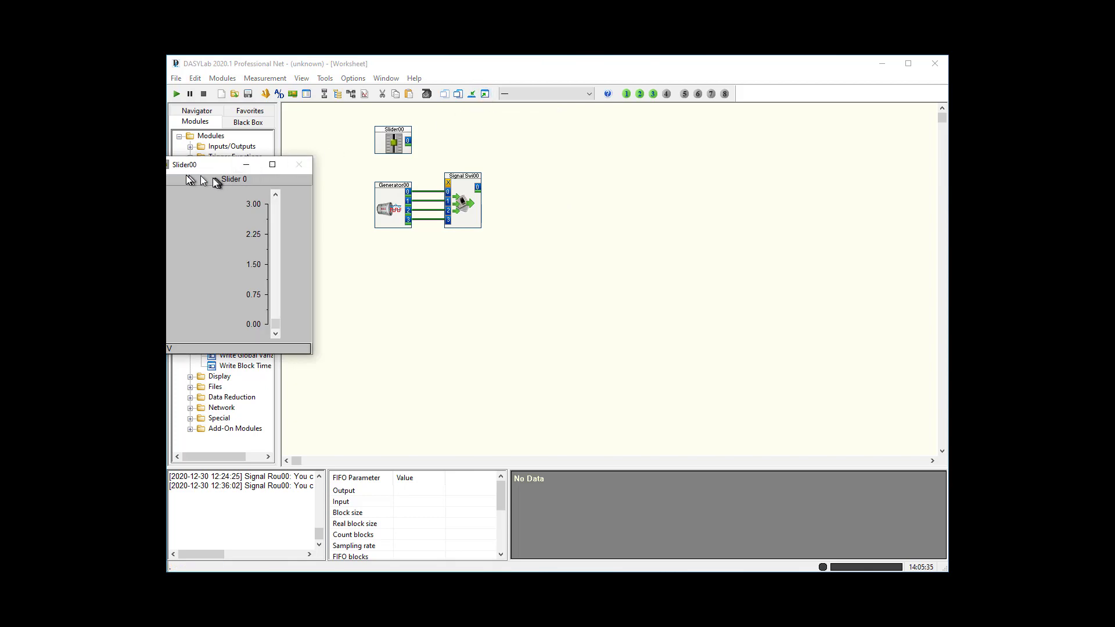
left_click_drag(196, 165, 669, 173)
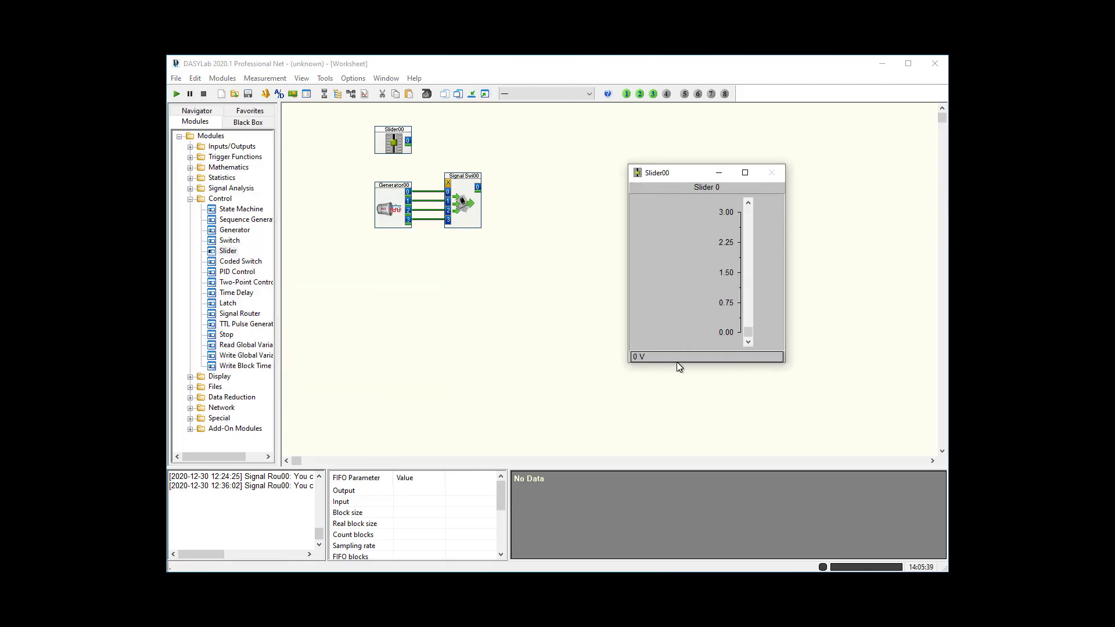
left_click_drag(748, 331, 749, 217)
Step: Switch the scale of the slider module to automatic scaling
double_click(393, 142)
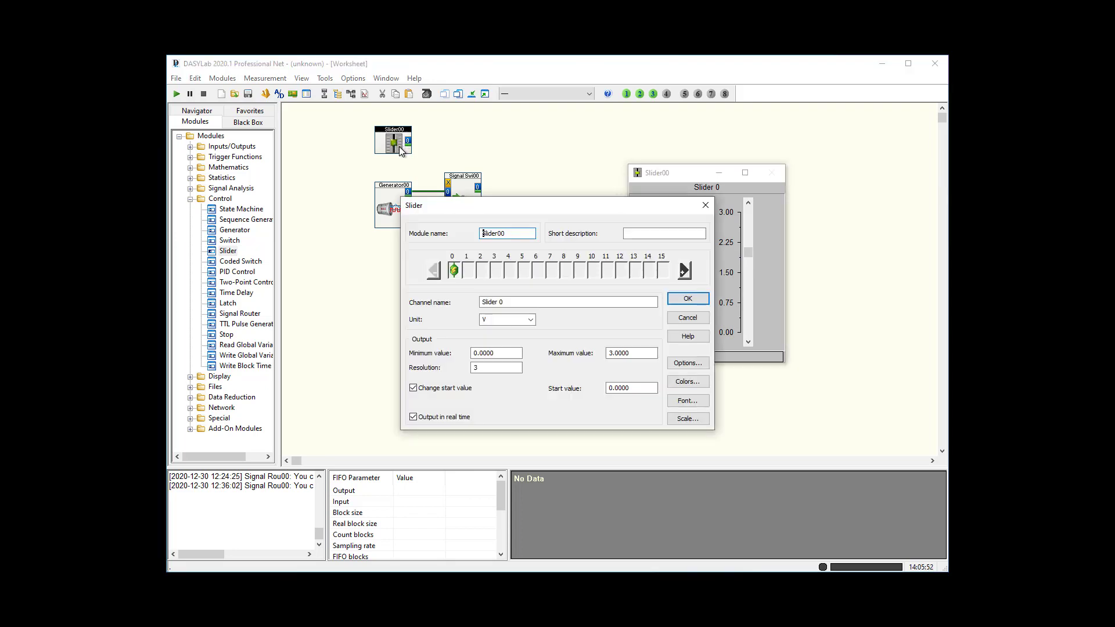
left_click(689, 419)
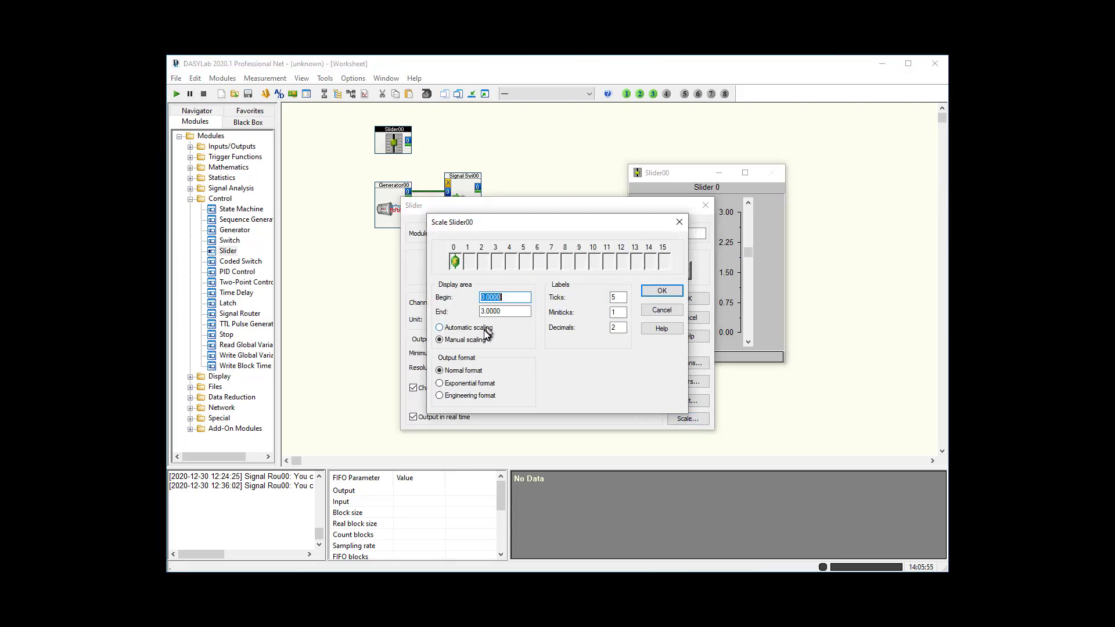
left_click(487, 328)
left_click(661, 291)
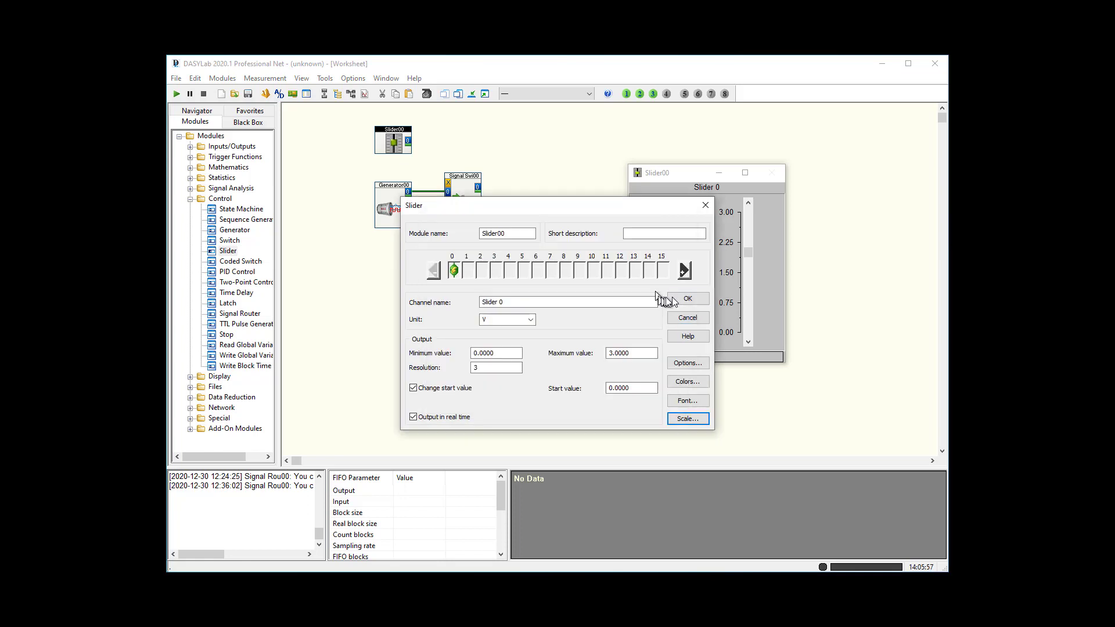
left_click(685, 298)
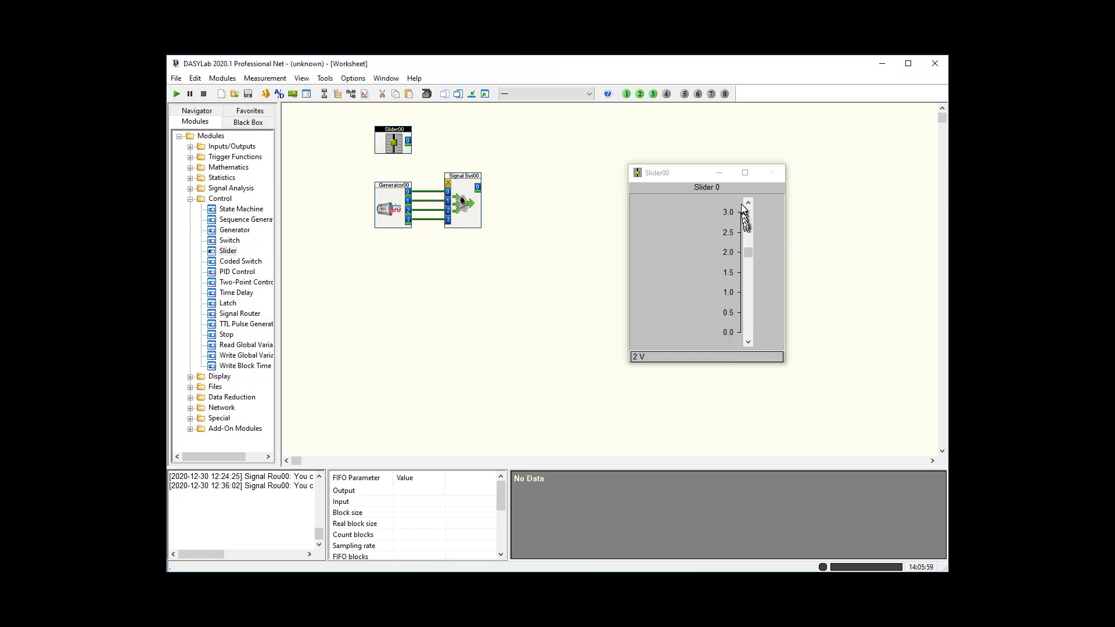
Step: Connect the slider to the signal switch's control input and attach a default Display\Chart Recorder module to the switch's output
left_click(409, 142)
left_click(448, 182)
left_click(191, 200)
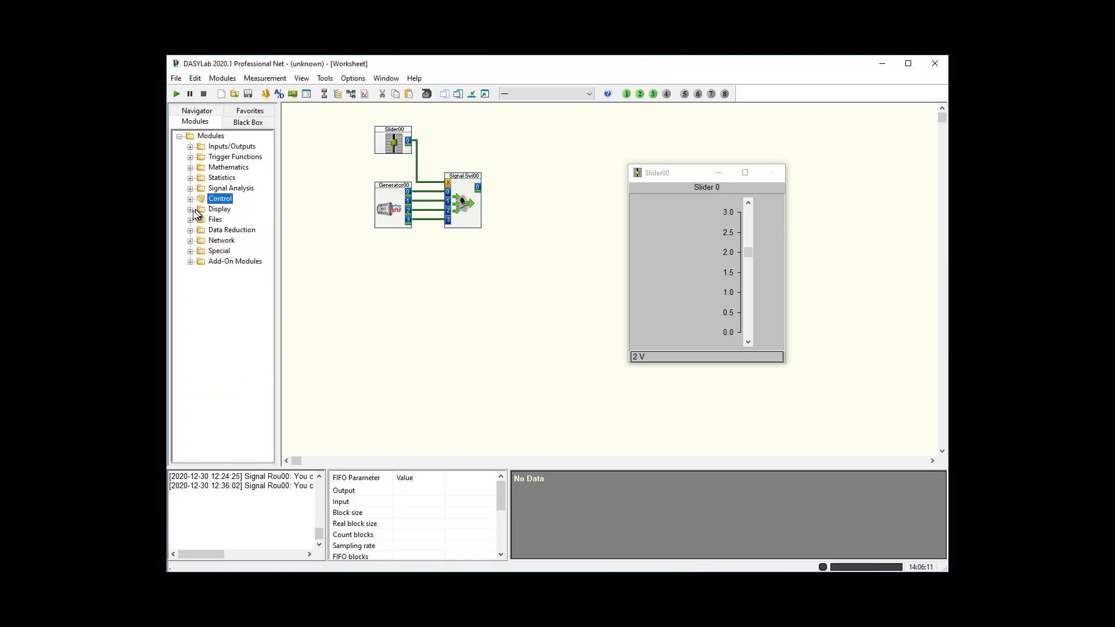
left_click(190, 210)
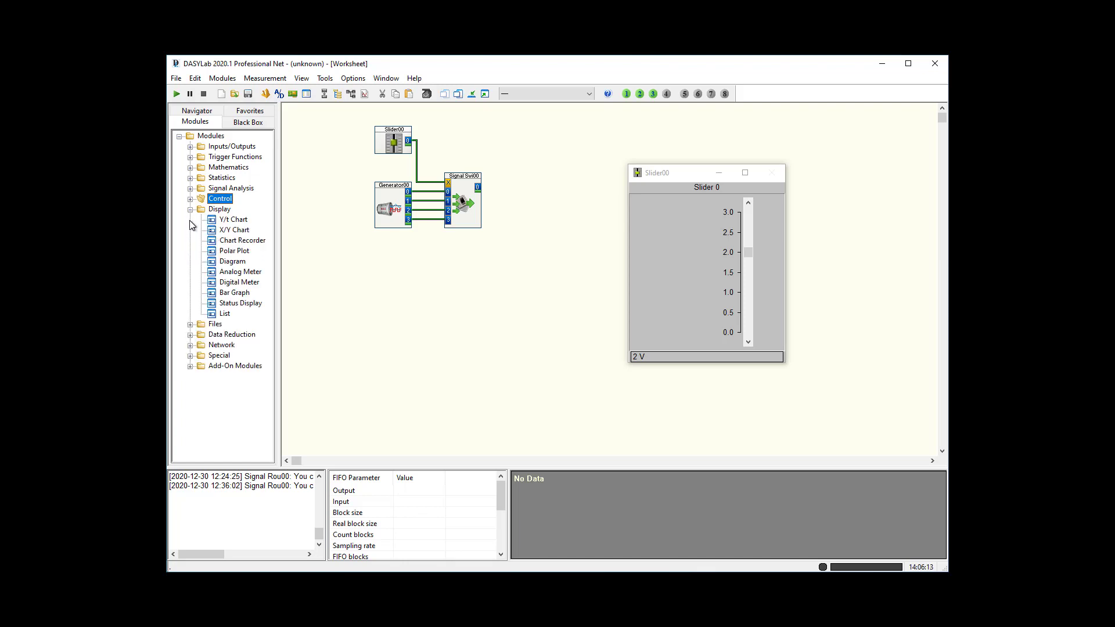
left_click(235, 241)
left_click_drag(236, 240, 557, 177)
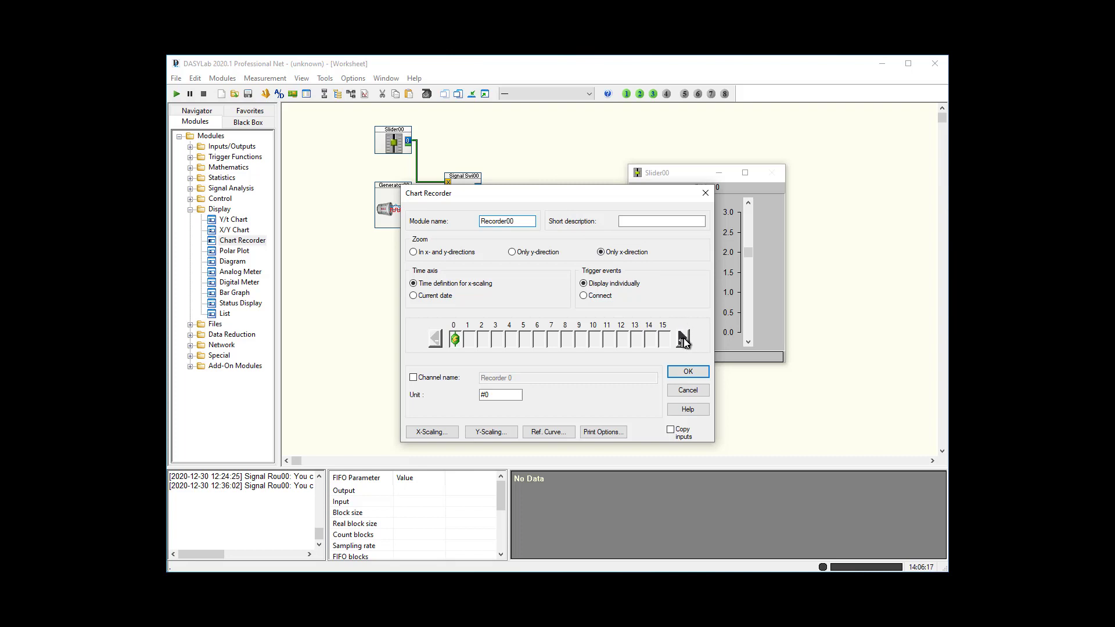
left_click(686, 373)
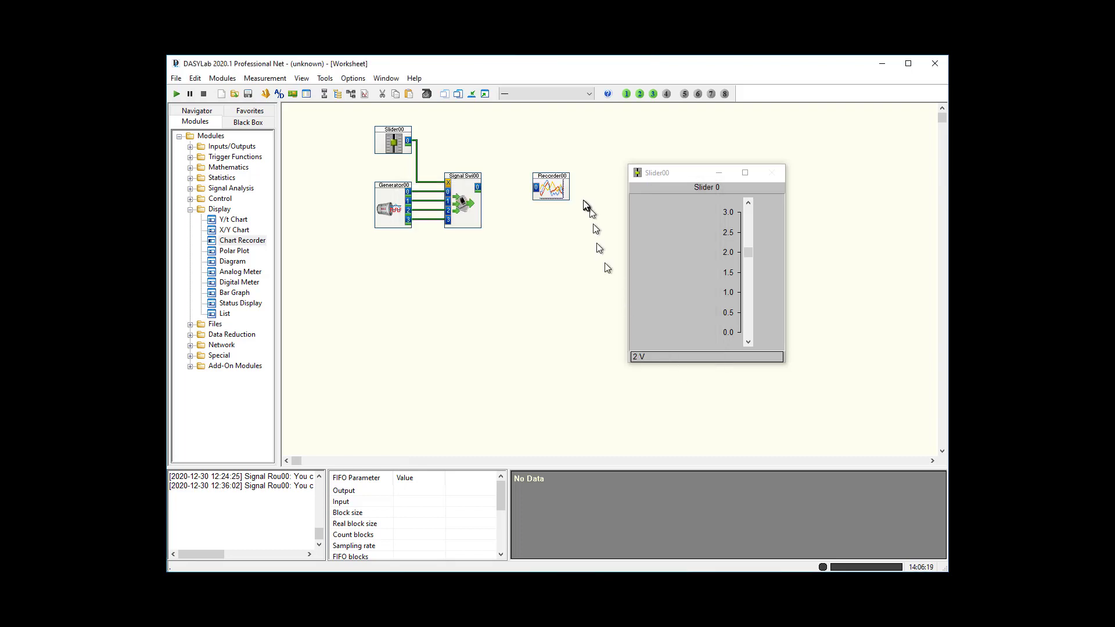
left_click_drag(546, 181, 502, 183)
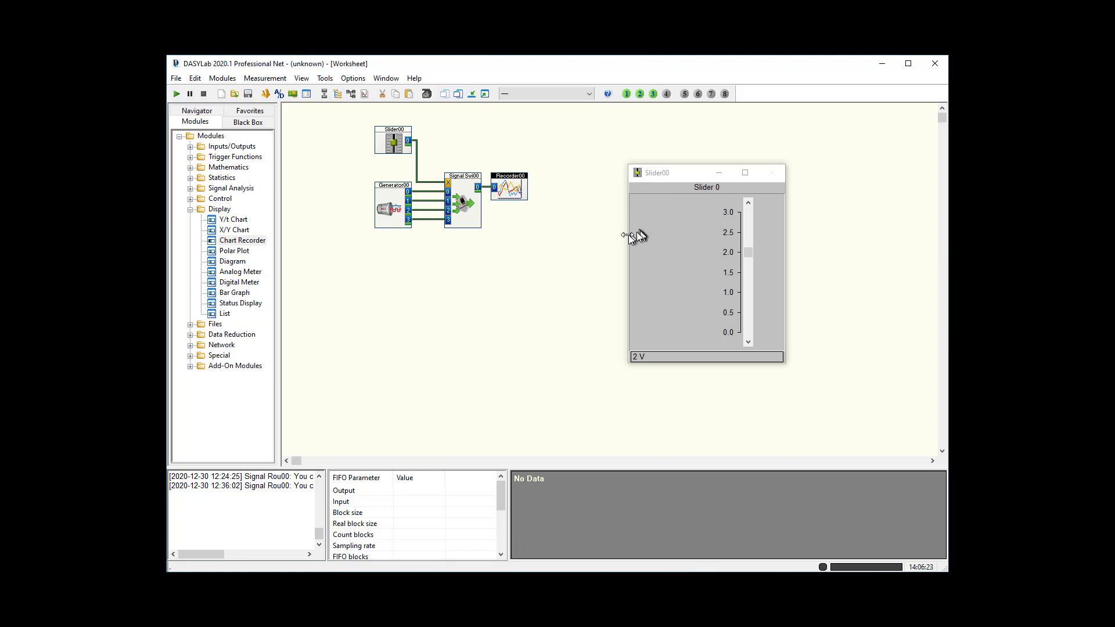
Step: Narrow the slider window, show the chart recorder window and arrange both side by side below the modules
left_click_drag(630, 234, 682, 234)
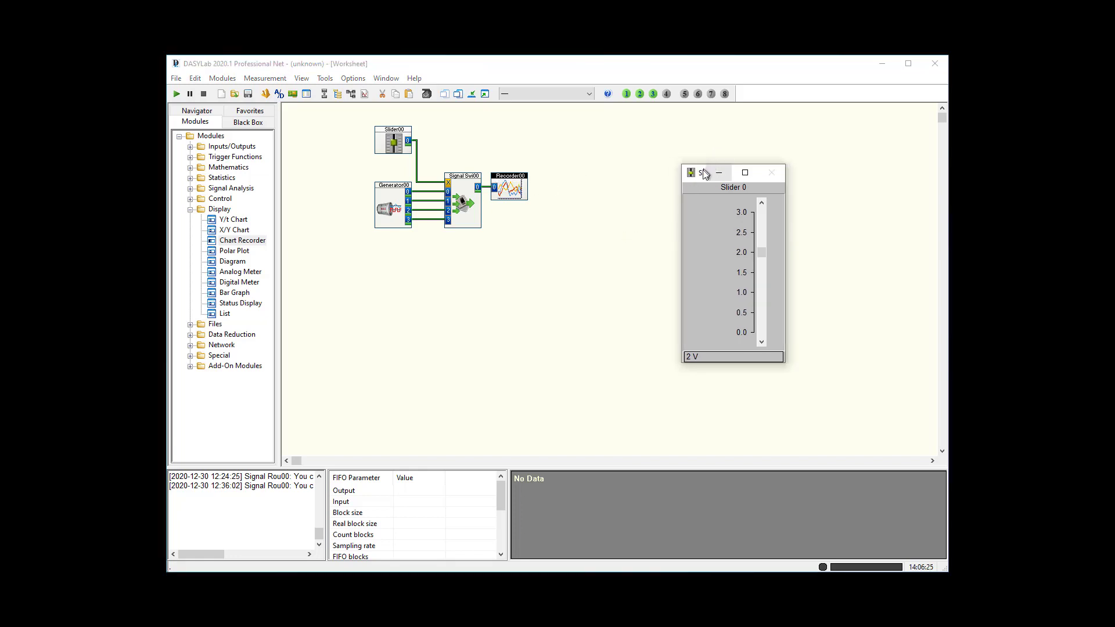
left_click_drag(703, 171, 307, 237)
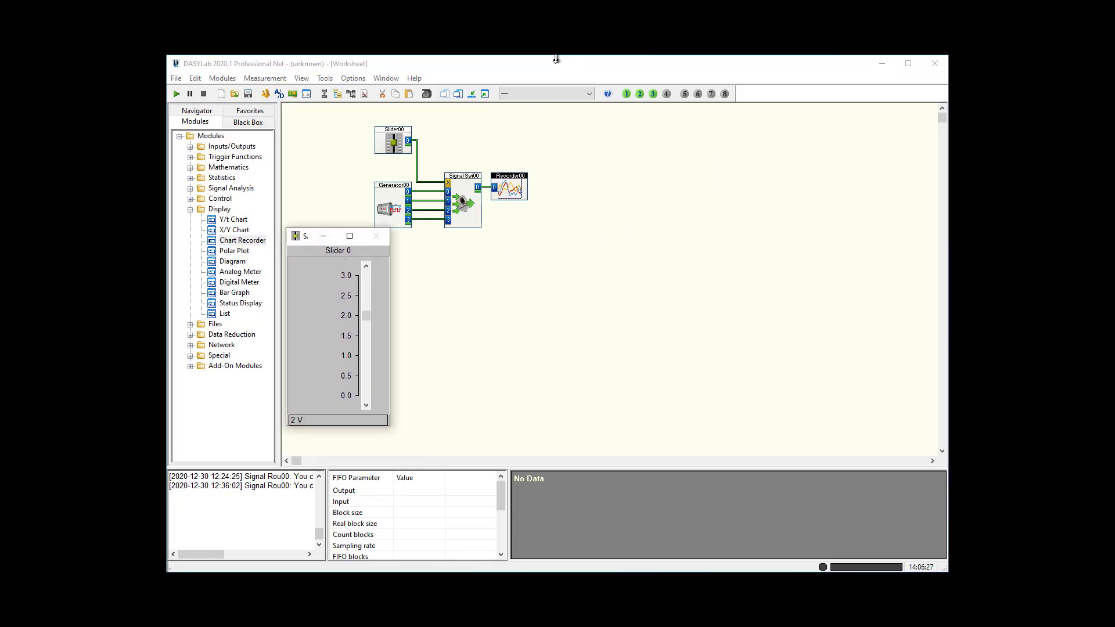
left_click(486, 94)
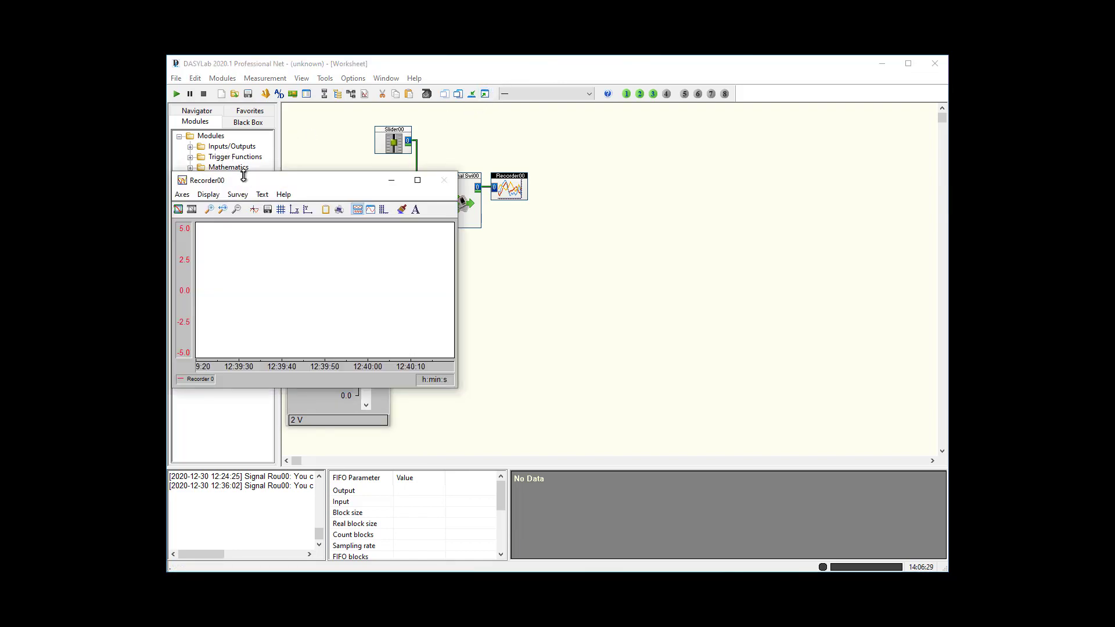
left_click_drag(246, 180, 472, 245)
Step: Run the measurement while setting the slider to 1, 2 and 3 V in turn, and stop it
left_click(173, 95)
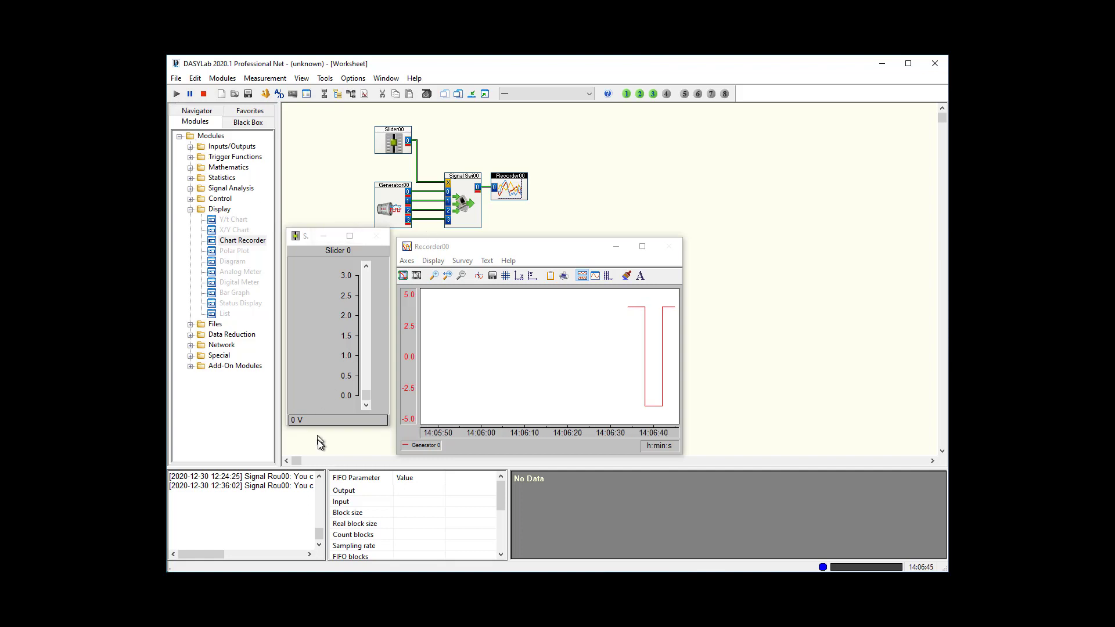
left_click_drag(368, 396, 368, 377)
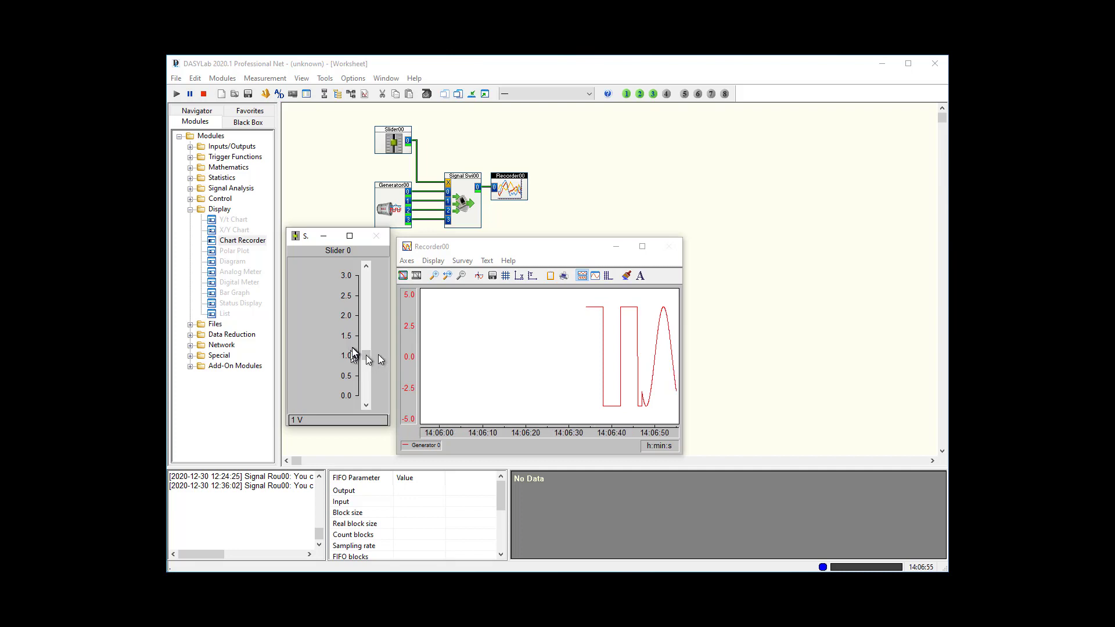
left_click_drag(366, 357, 362, 317)
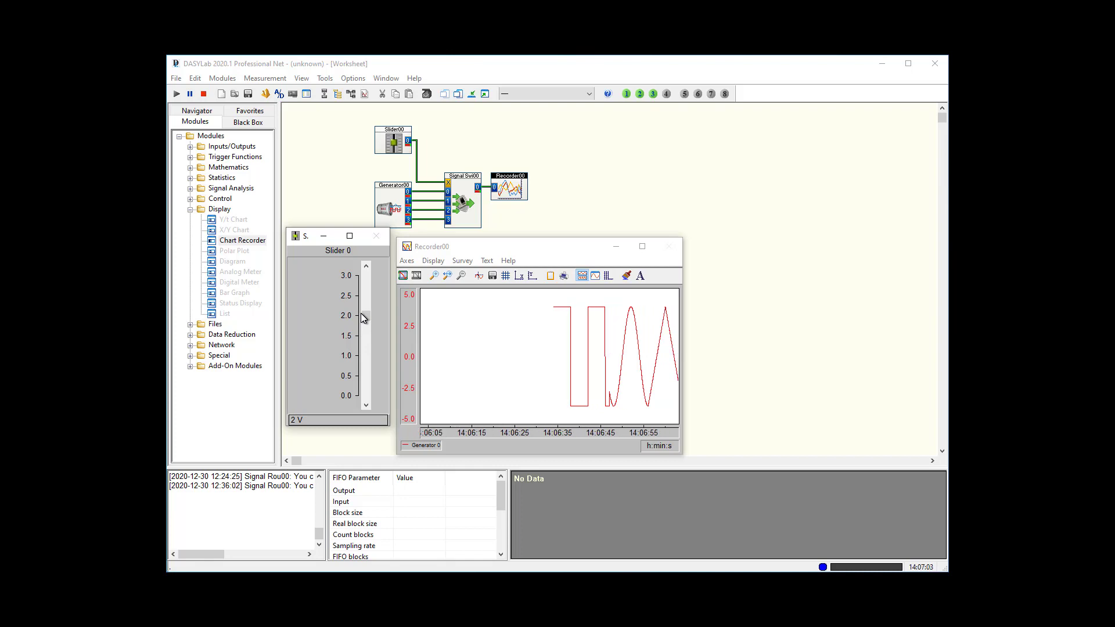
left_click_drag(360, 313, 361, 276)
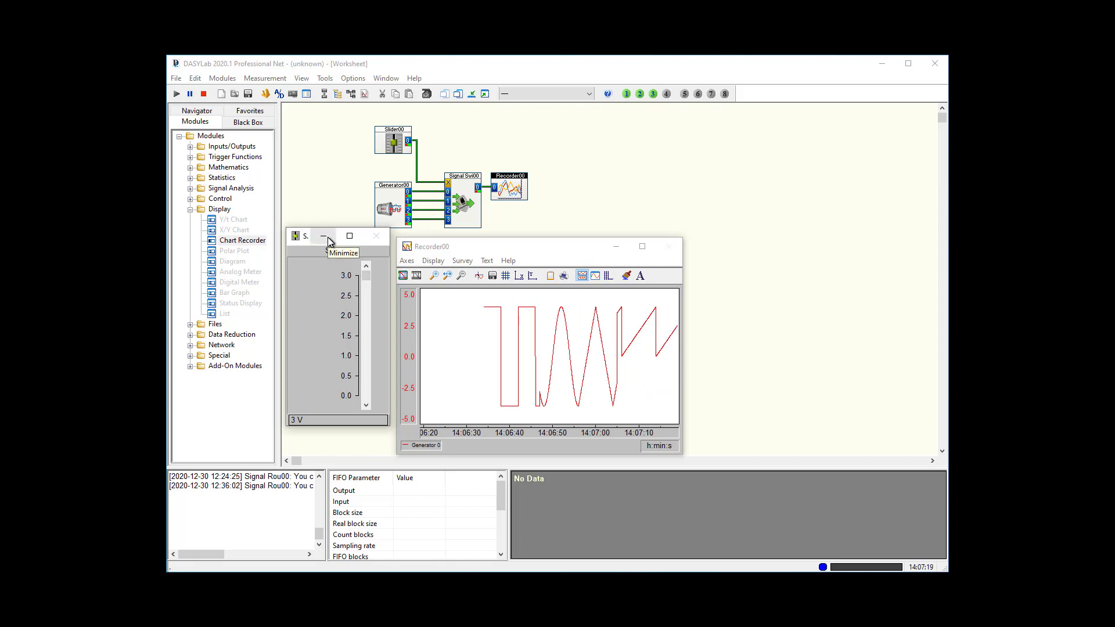
left_click(203, 93)
Step: Delete the slider module and place a Control\Coded Switch with four switch positions above the generator
right_click(381, 150)
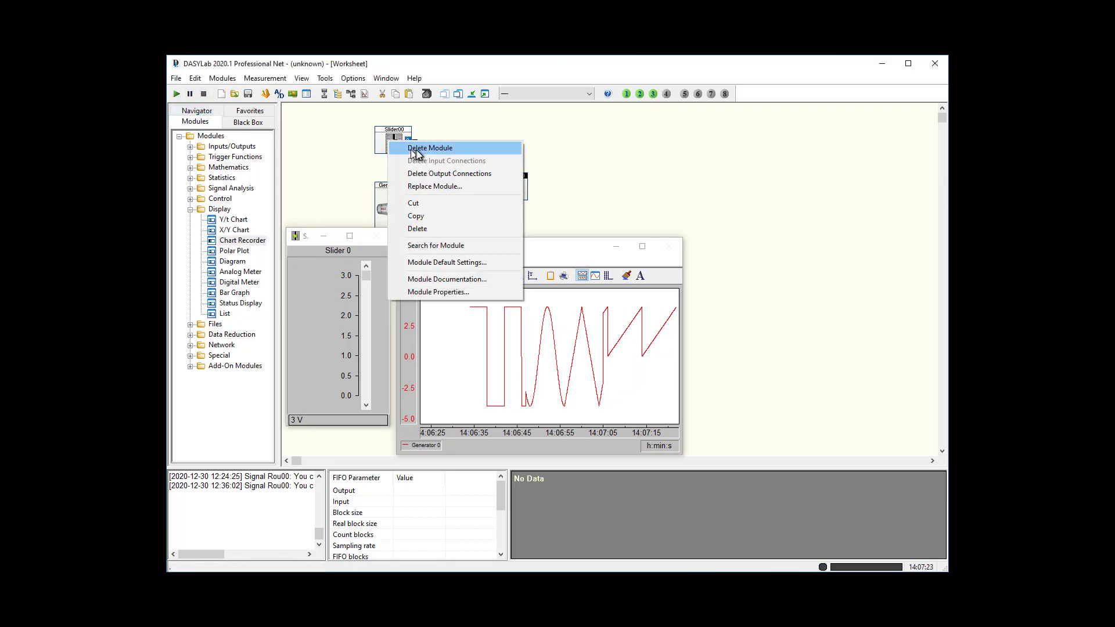
left_click(407, 228)
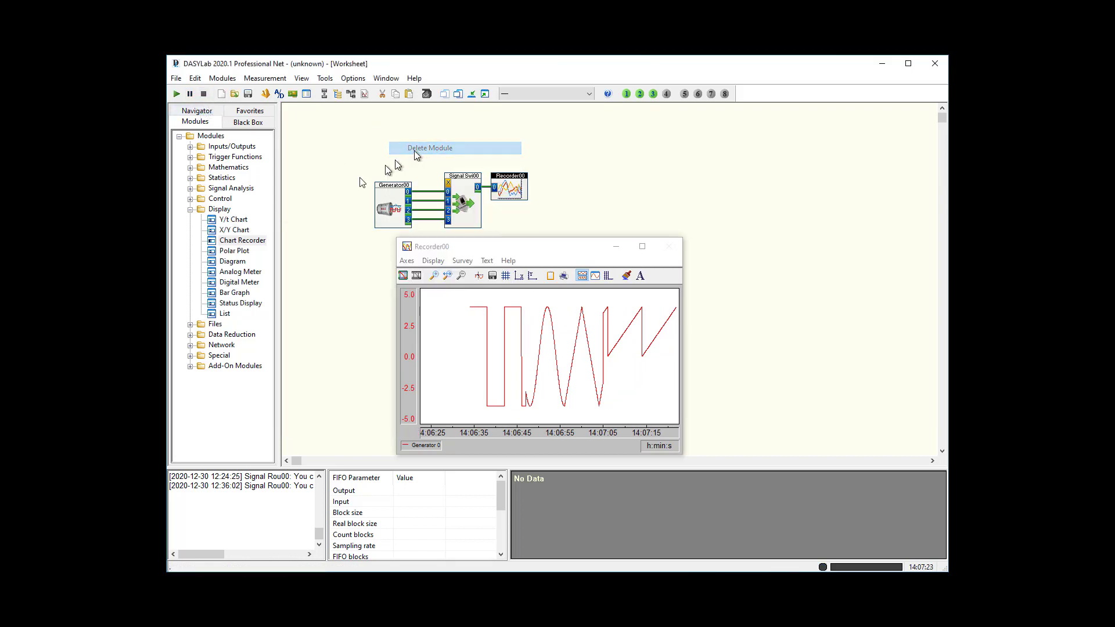
left_click(191, 198)
left_click_drag(240, 262, 376, 138)
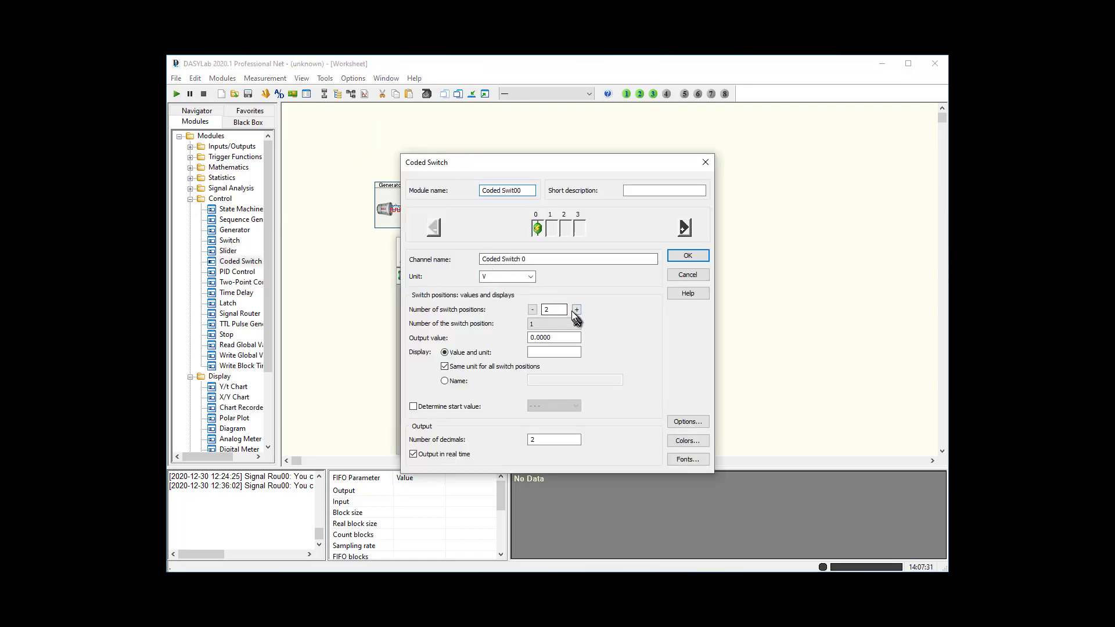
left_click(577, 310)
left_click(577, 311)
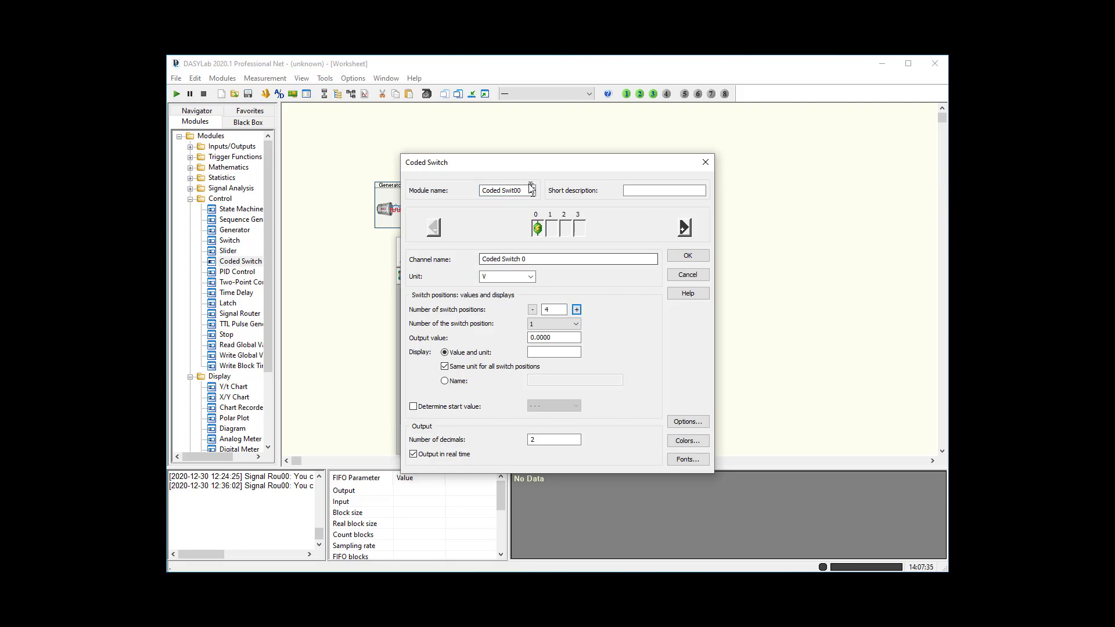
left_click_drag(523, 169, 574, 162)
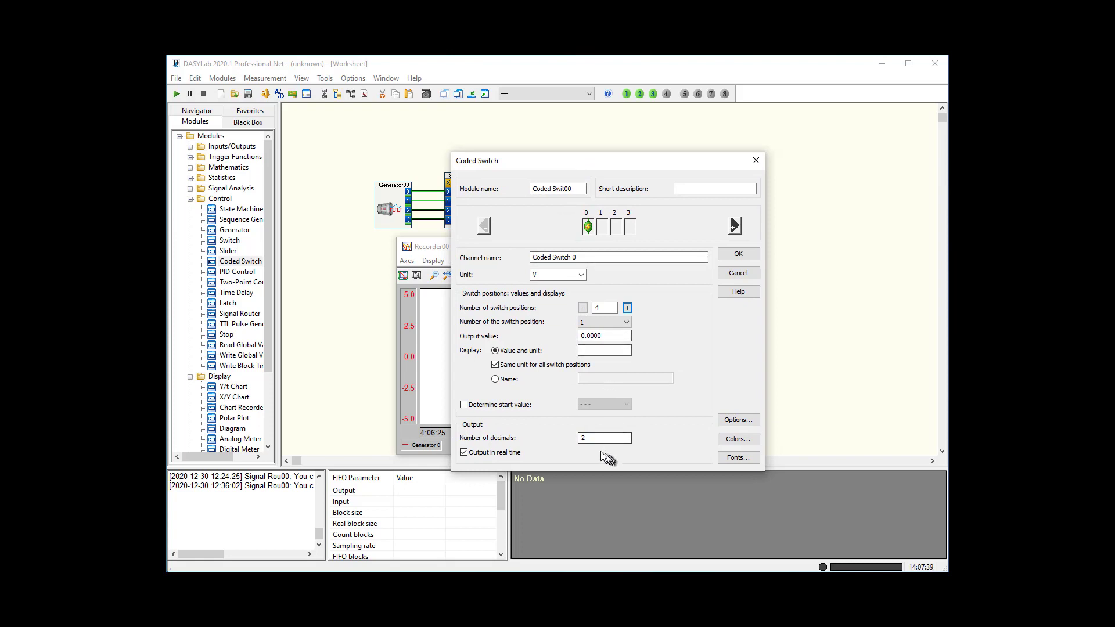
Step: Set the coded switch's number of decimals to 0 and its switch type to Rotary switch
double_click(589, 440)
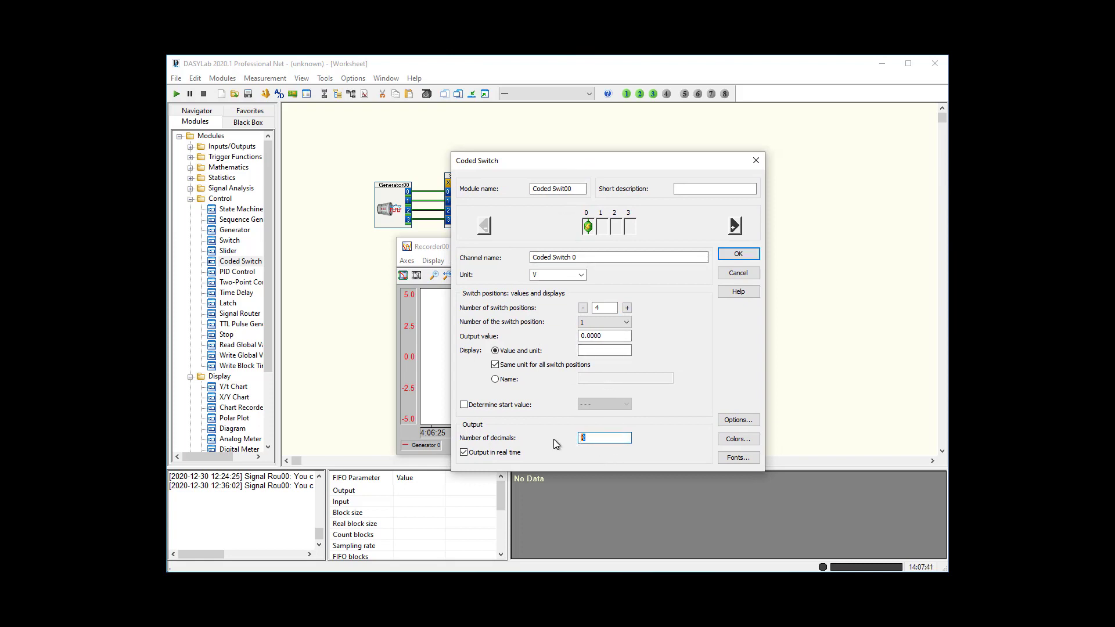
type("0")
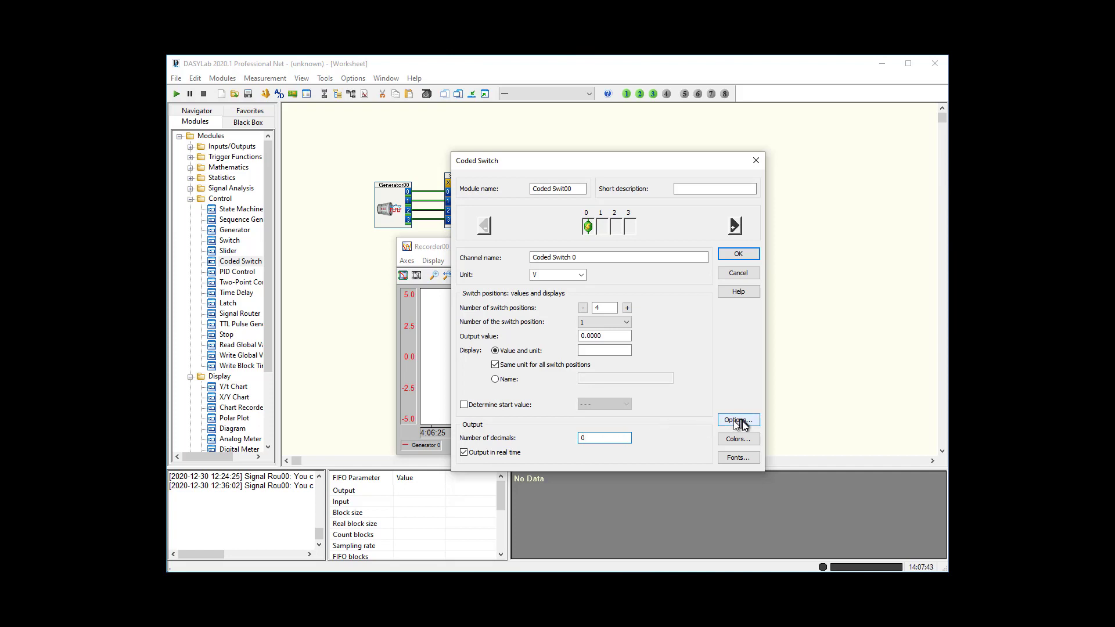
left_click(739, 420)
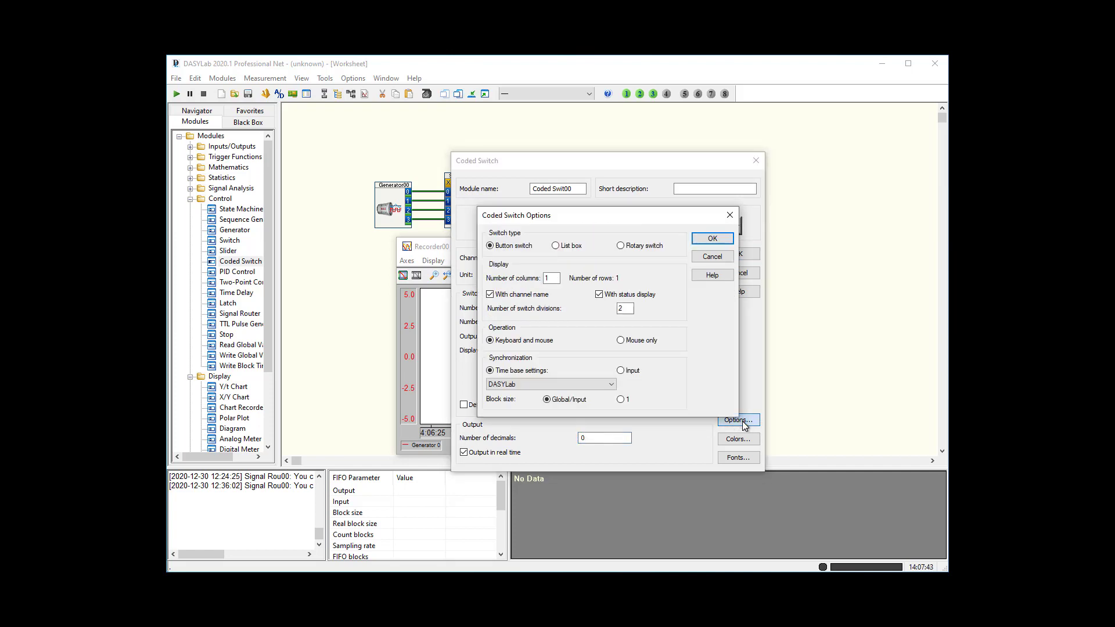
left_click(645, 245)
left_click(711, 239)
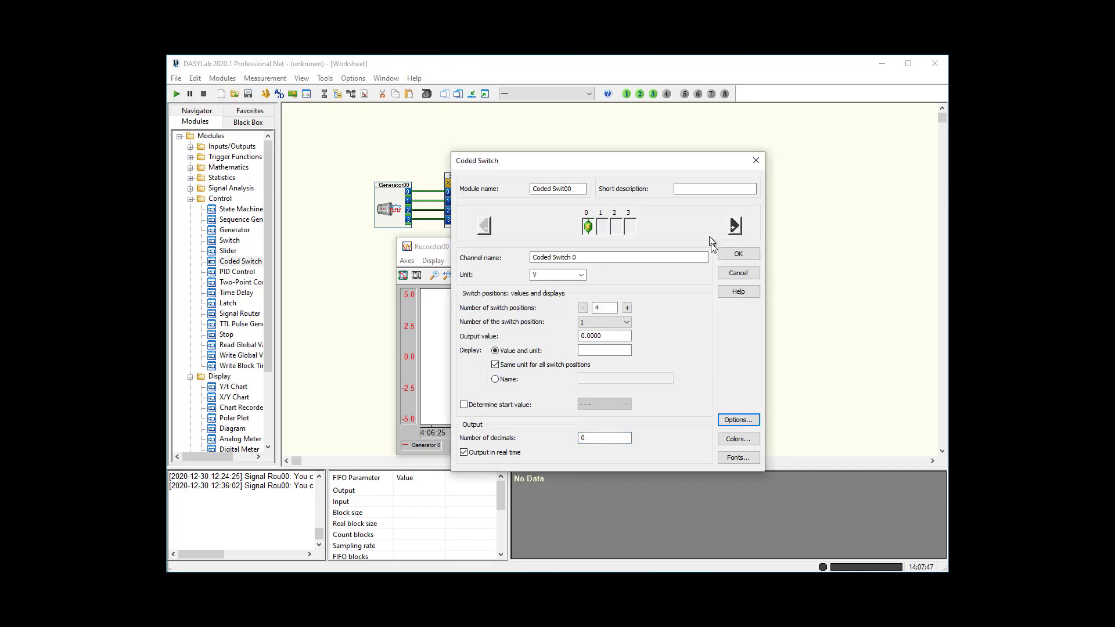
left_click(737, 256)
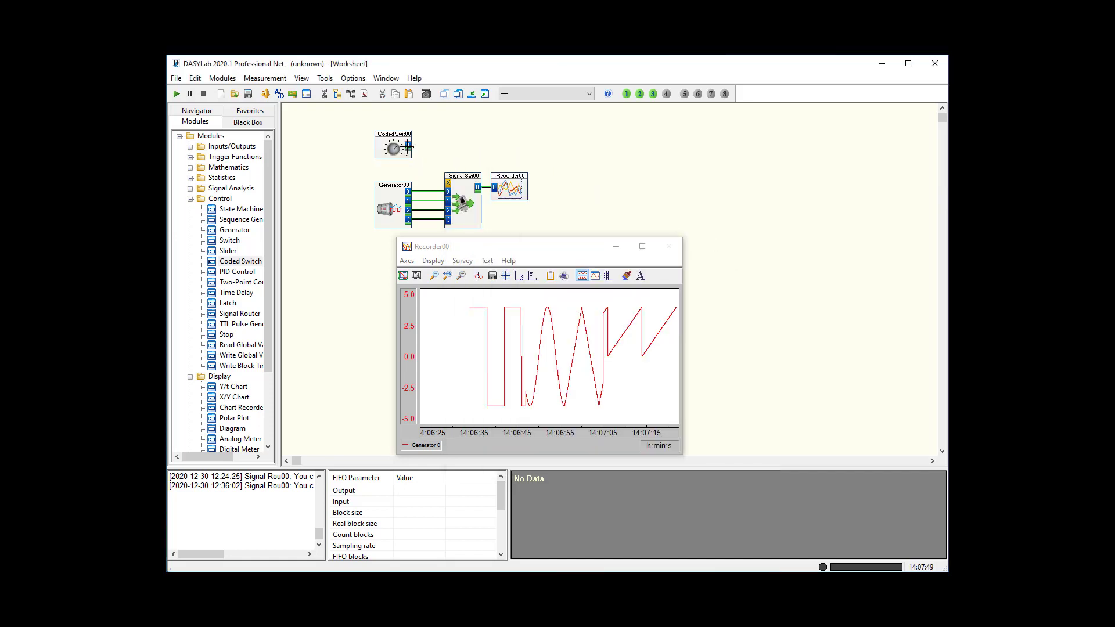
Step: Wire the coded switch's output to the signal switch's X control input and place the coded switch window above the recorder, beside the modules
left_click_drag(409, 144, 448, 182)
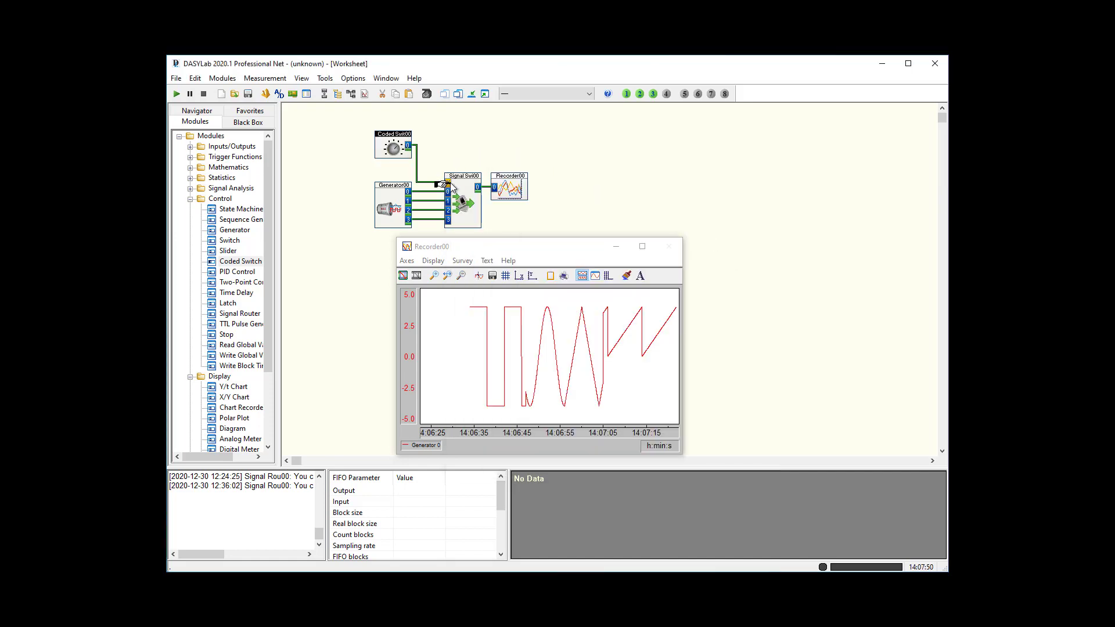
left_click(483, 96)
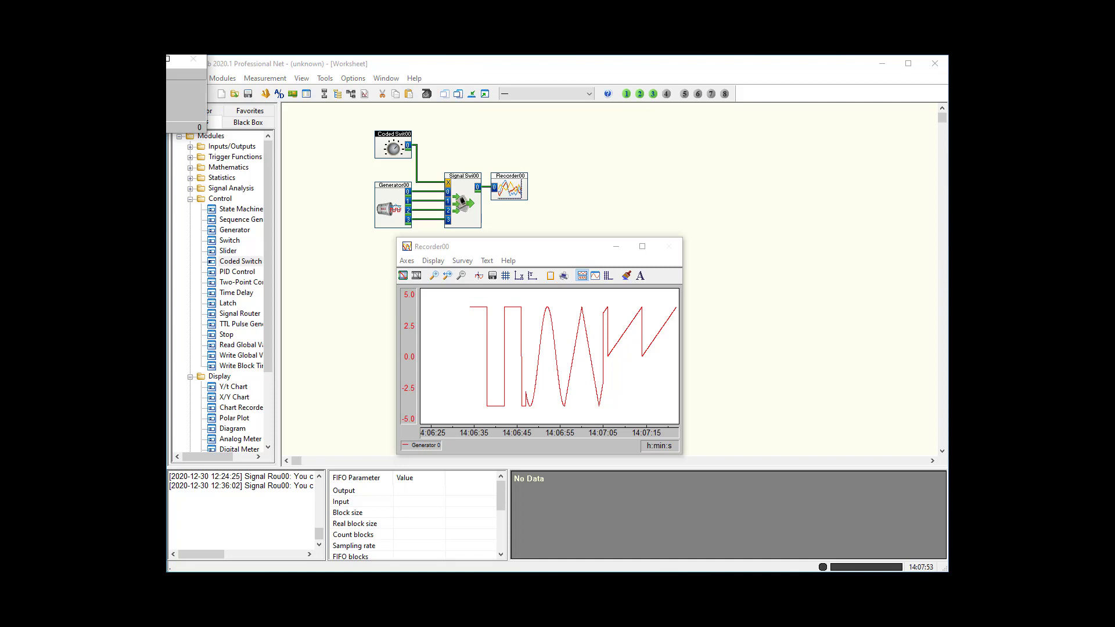
left_click_drag(82, 61, 597, 89)
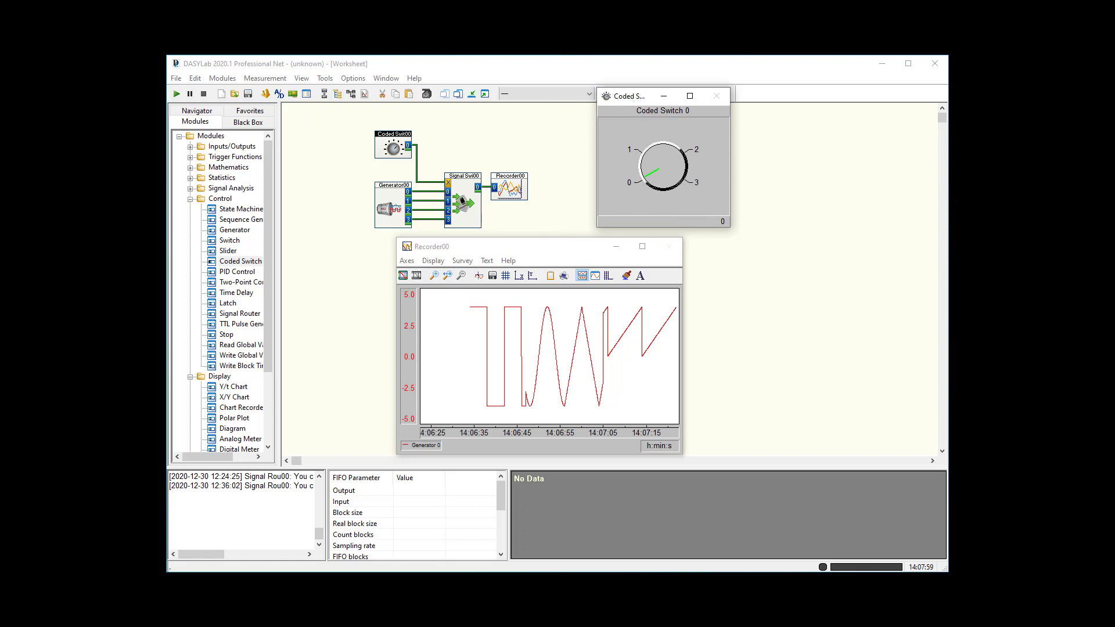
Step: Run the measurement while turning the coded switch to 3, 2, 1 and 0 in turn, and stop it
left_click(179, 96)
left_click(179, 96)
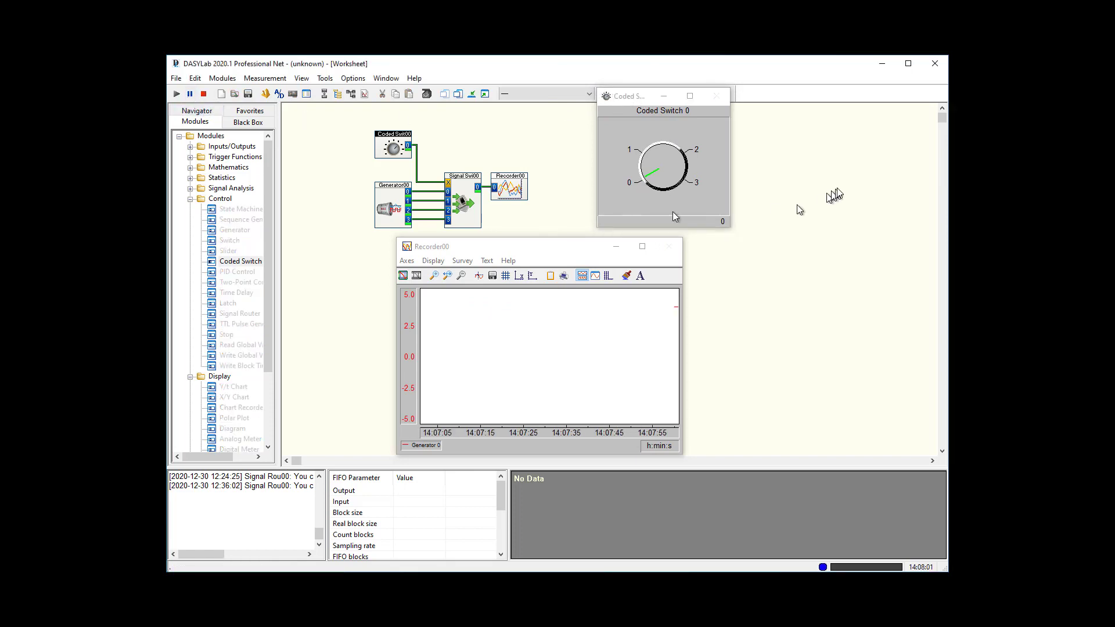
mouse_move(650, 180)
left_mouse_down()
mouse_move(651, 163)
mouse_move(717, 197)
left_mouse_up()
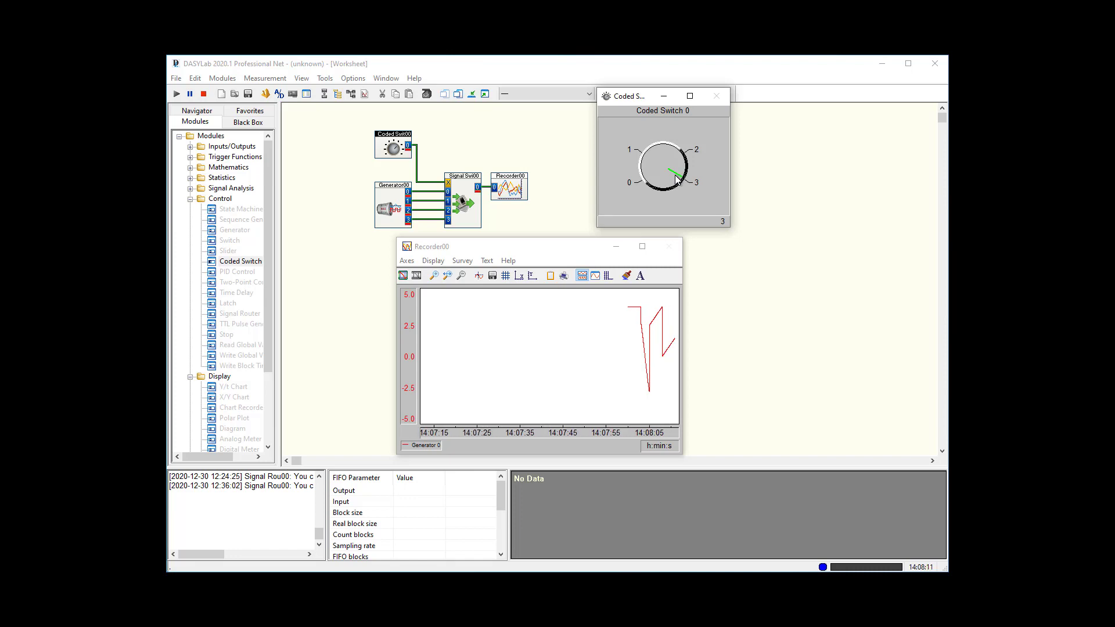
left_click(683, 163)
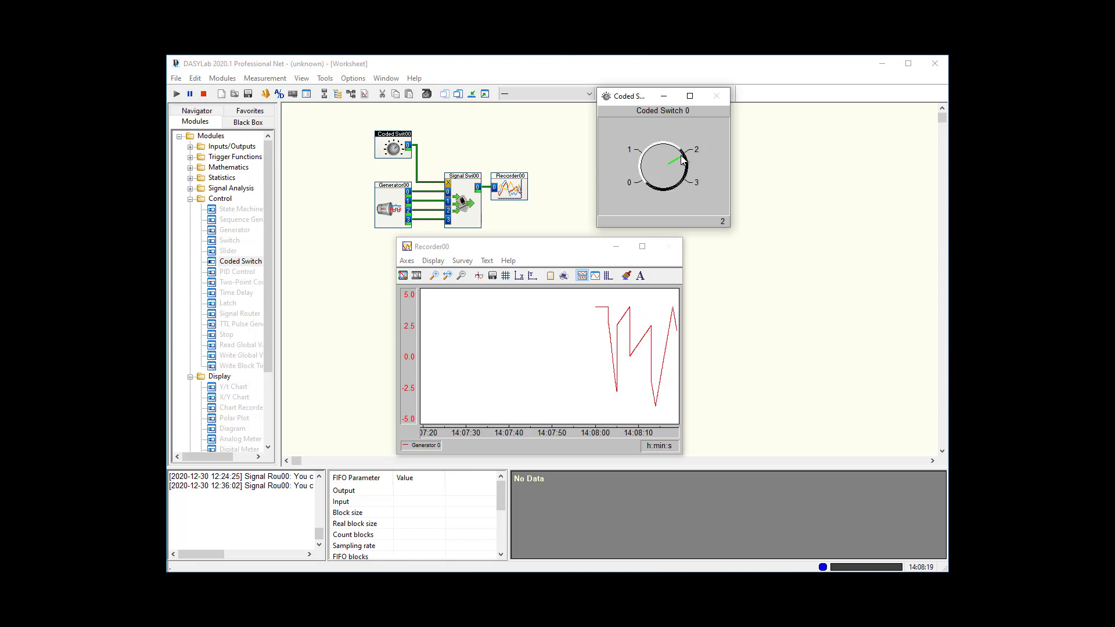
left_click_drag(683, 160, 630, 153)
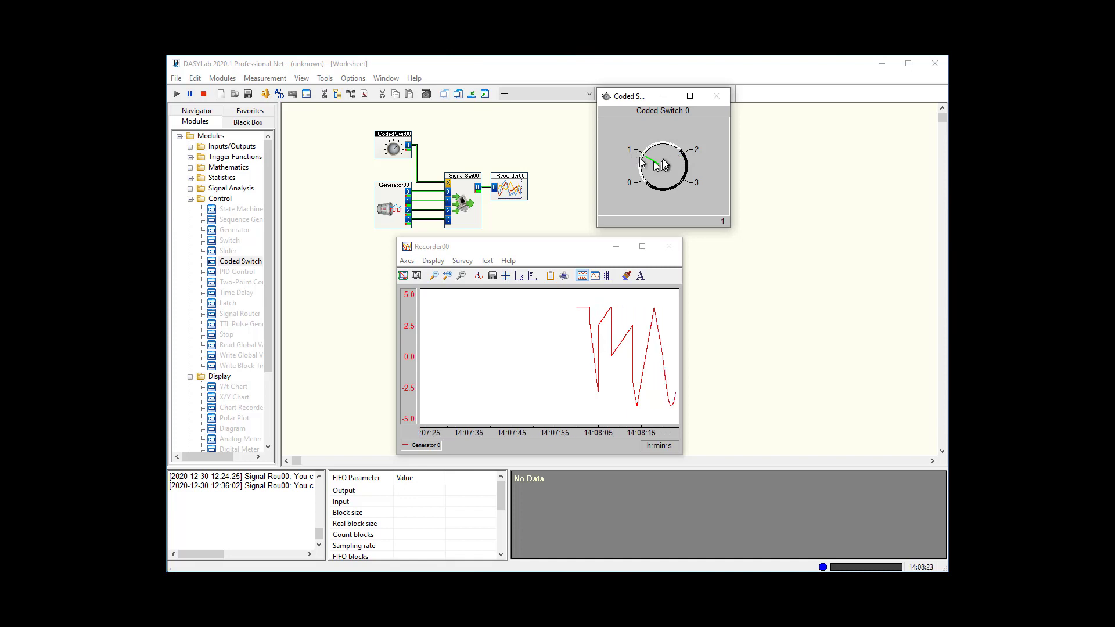
left_click(645, 183)
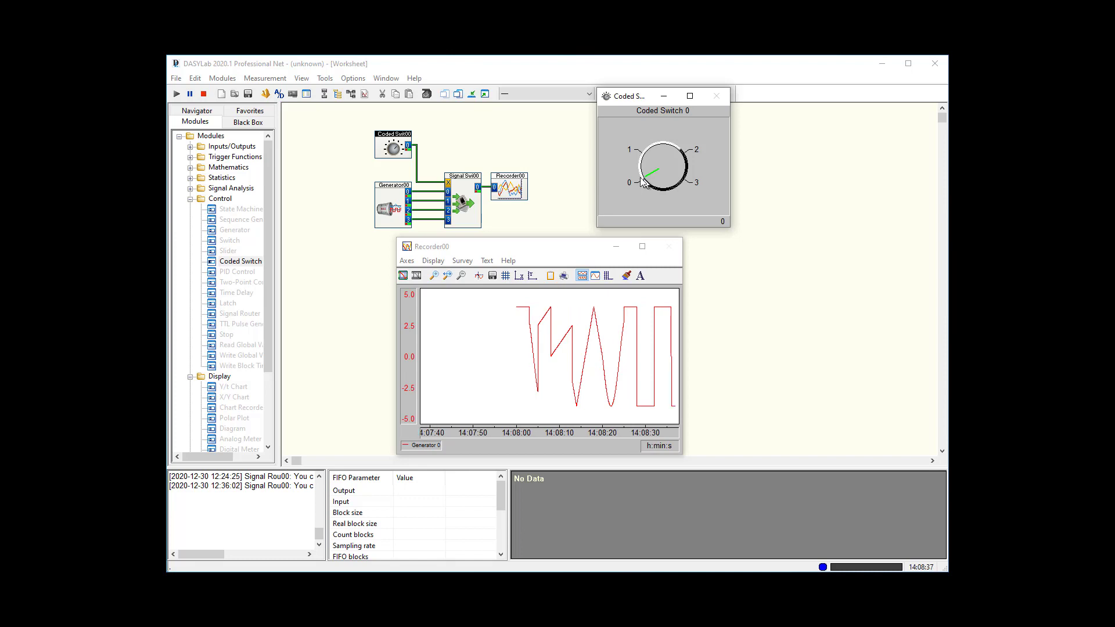
left_click(204, 94)
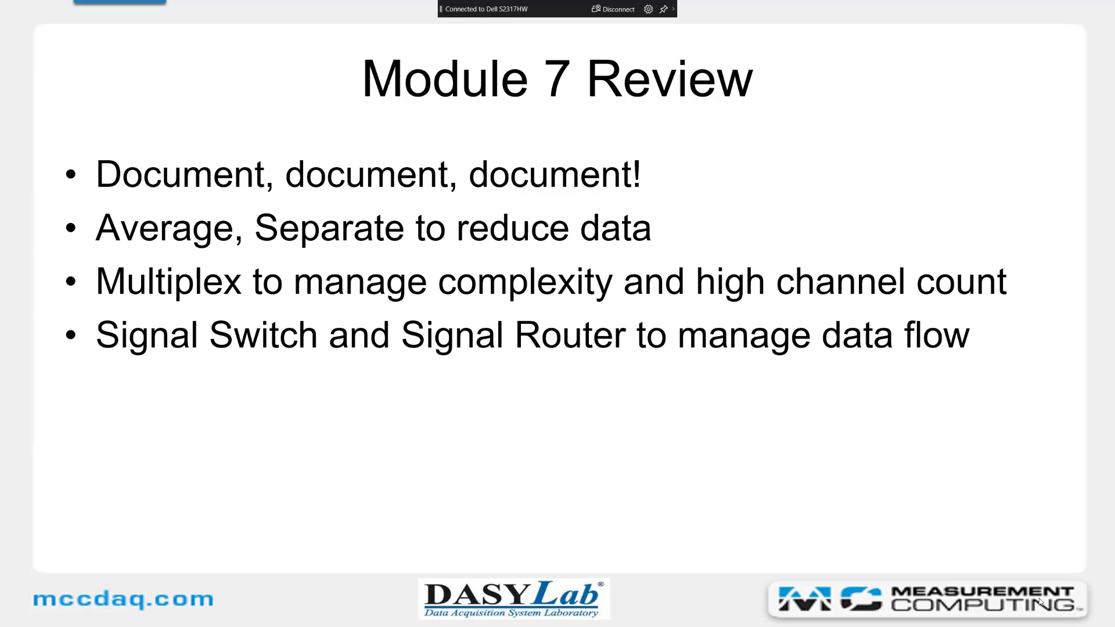
left_click(1040, 599)
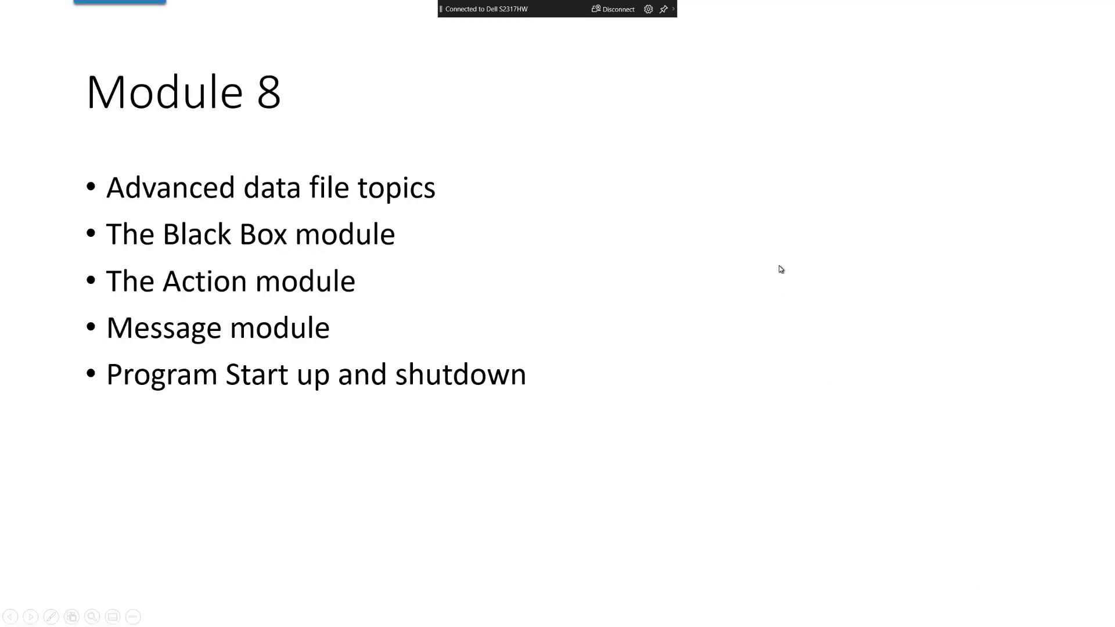